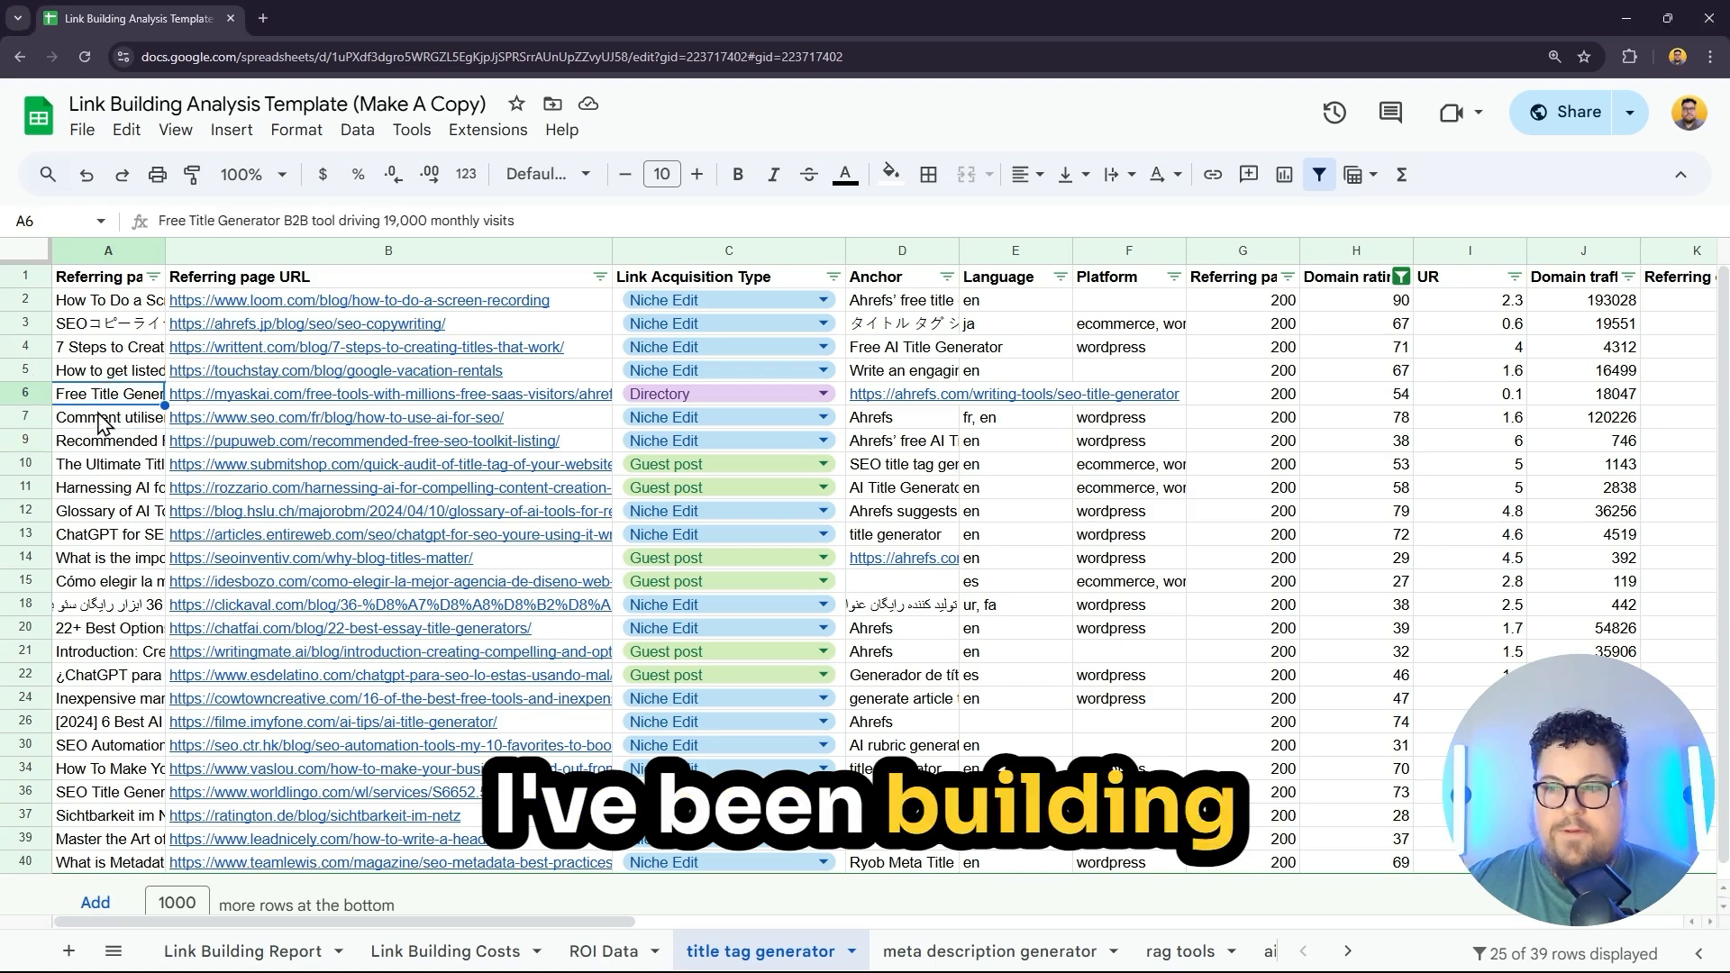
Review the backlinks and their link acquisition types on the title tag generator and meta description generator sheets
scroll(754, 598, down, 1)
scroll(754, 599, up, 1)
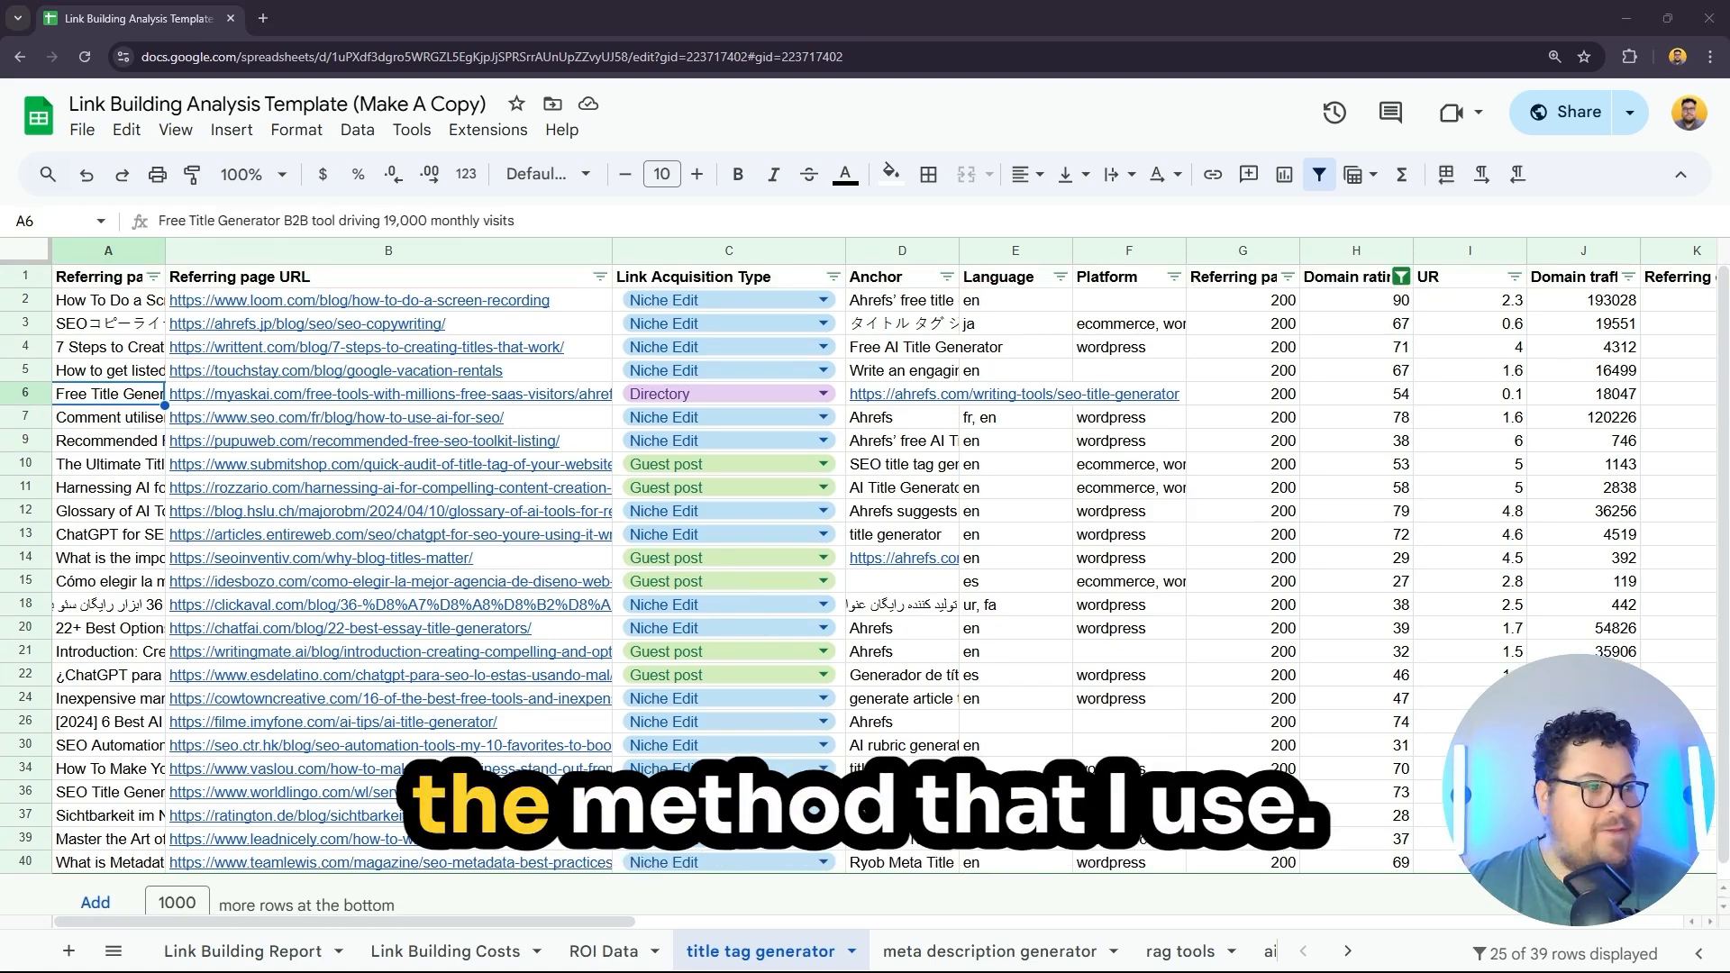
click(942, 952)
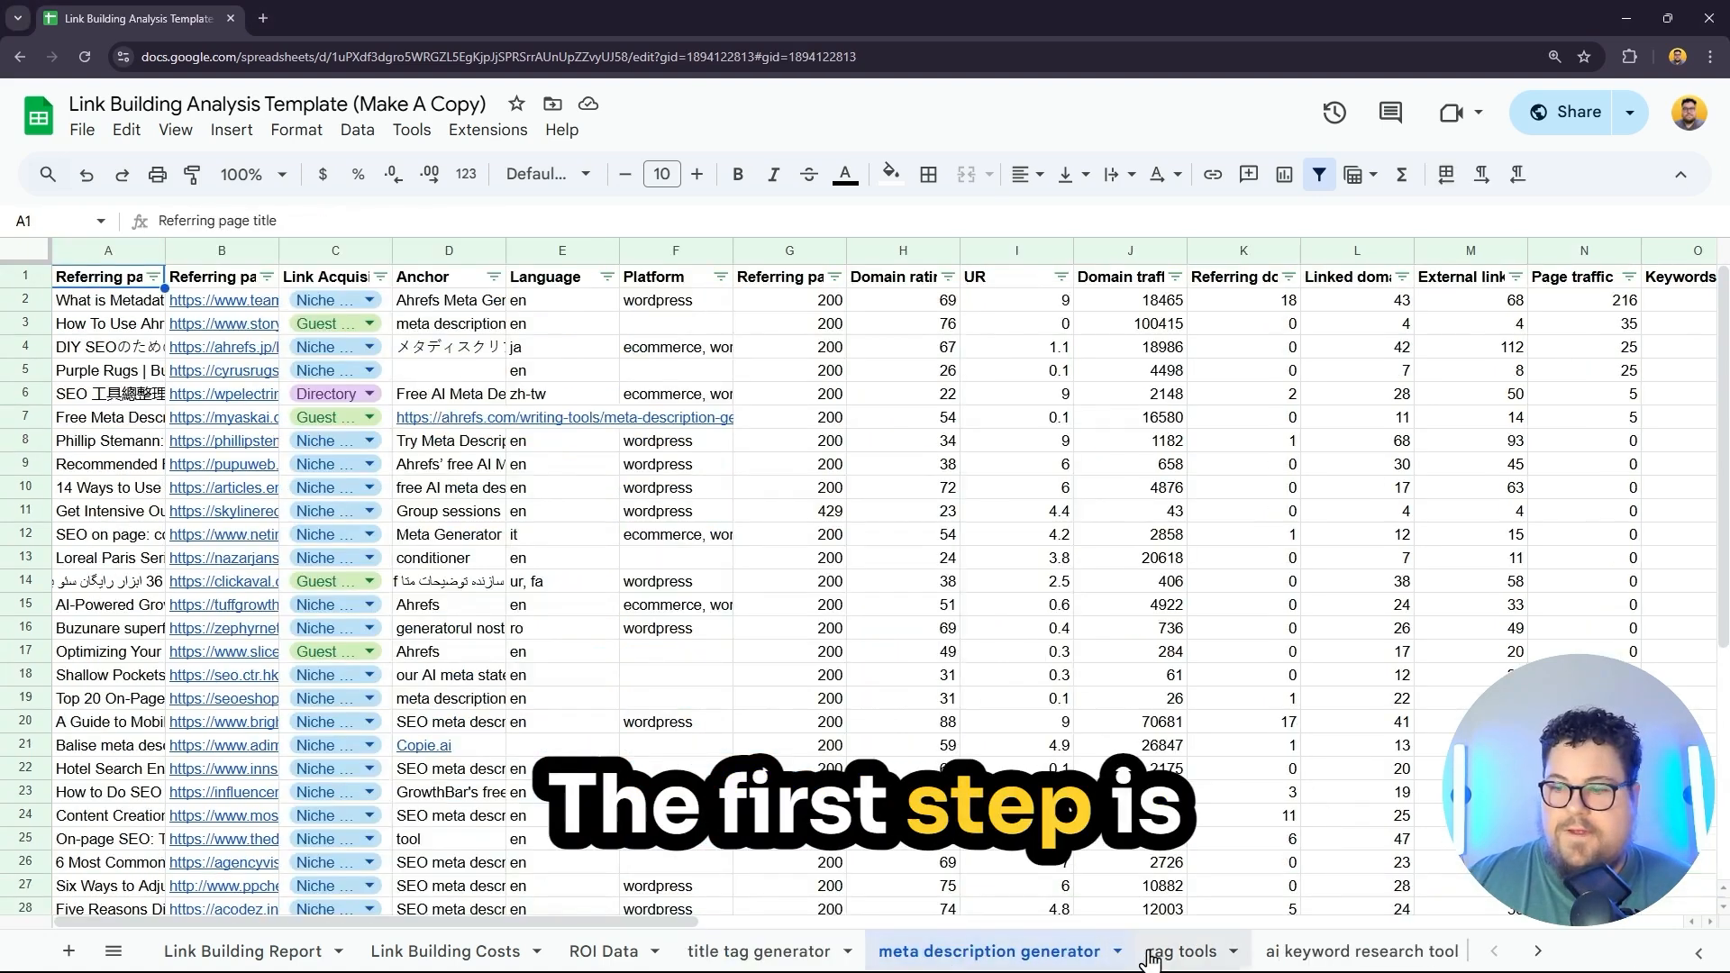
click(1172, 955)
click(1295, 956)
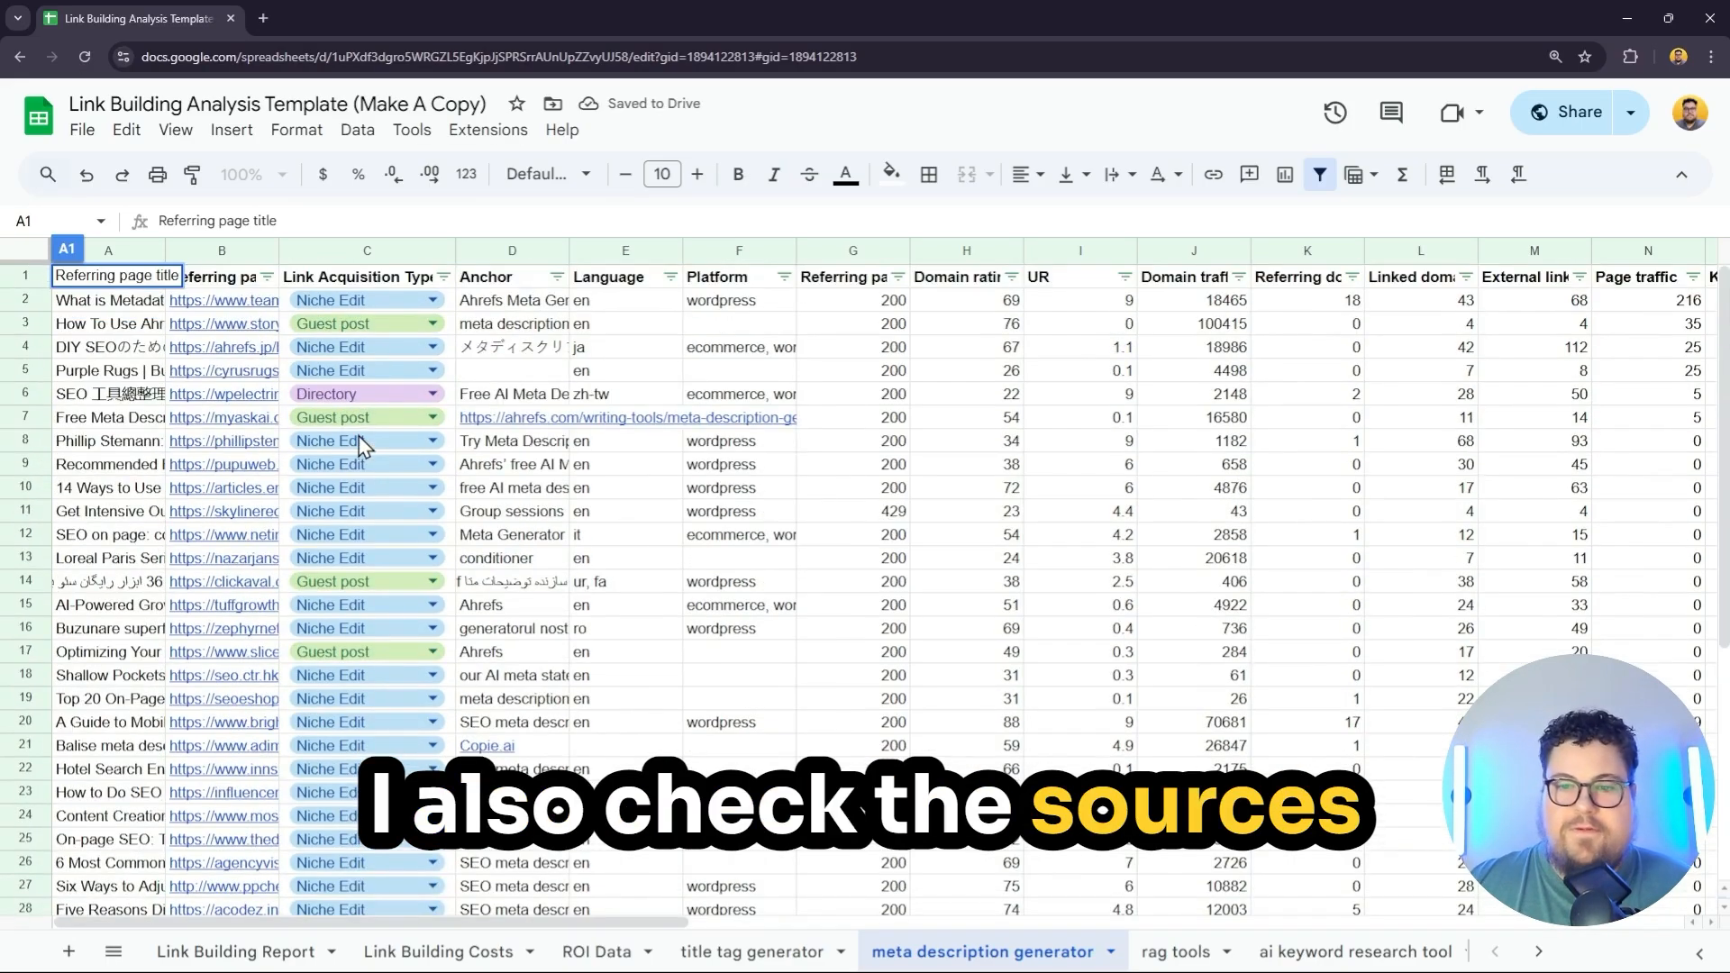
scroll(374, 383, down, 6)
scroll(365, 402, up, 6)
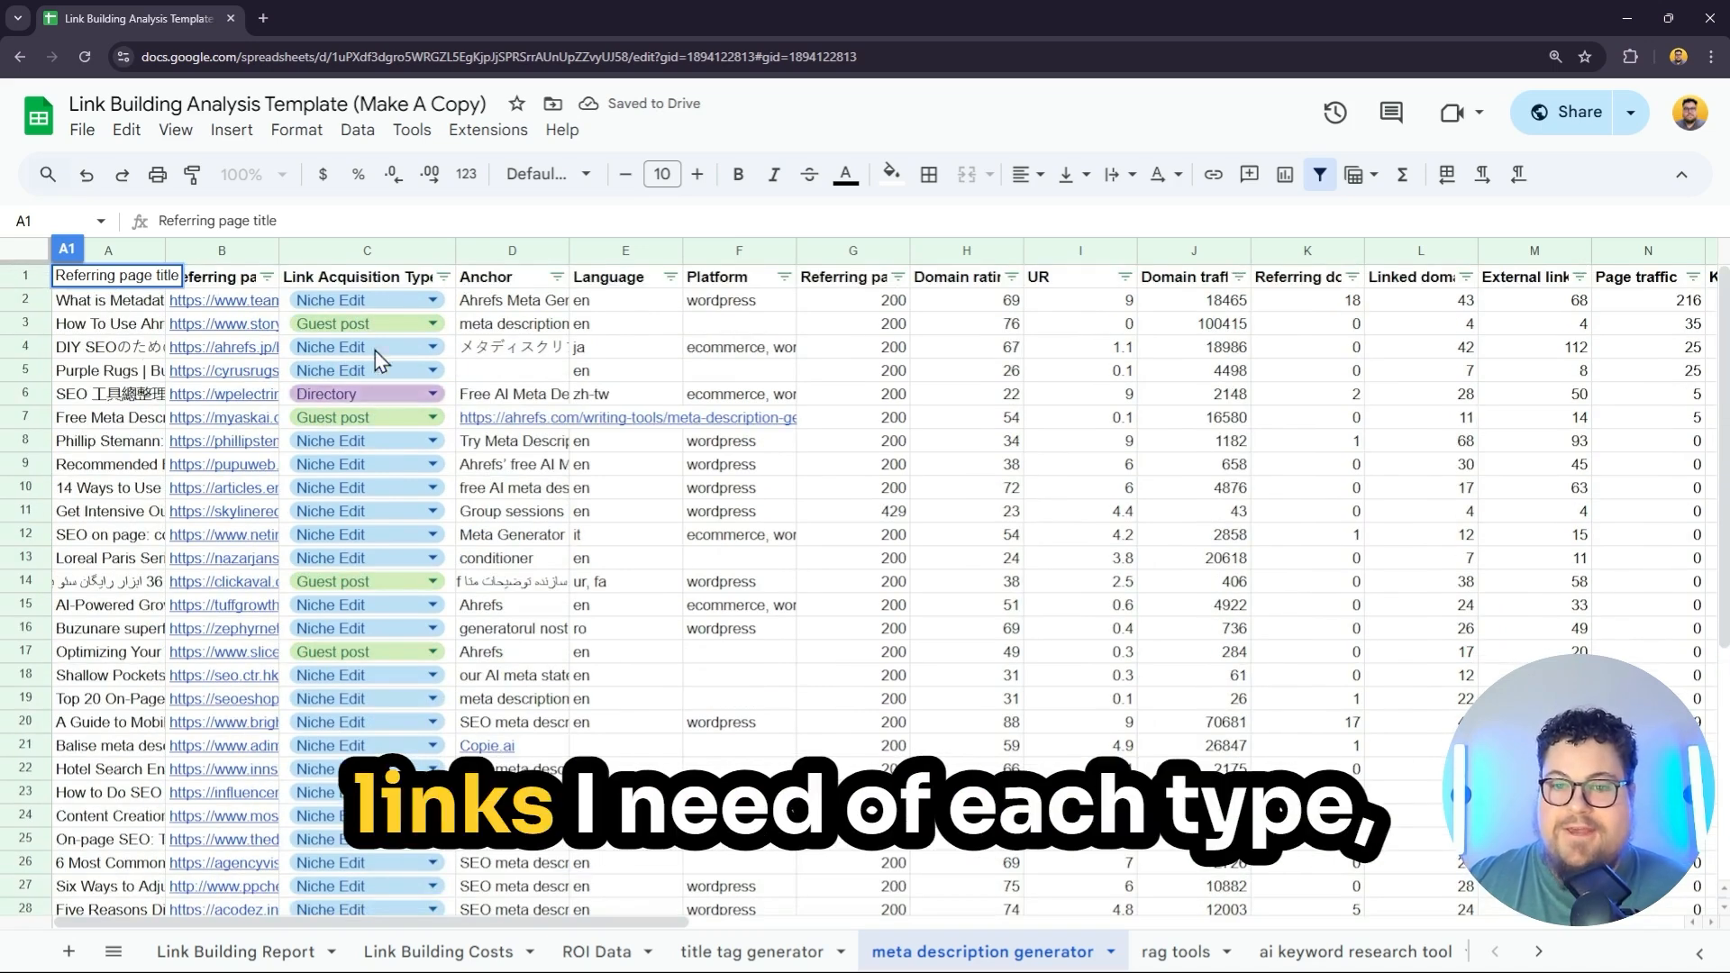
scroll(385, 432, down, 5)
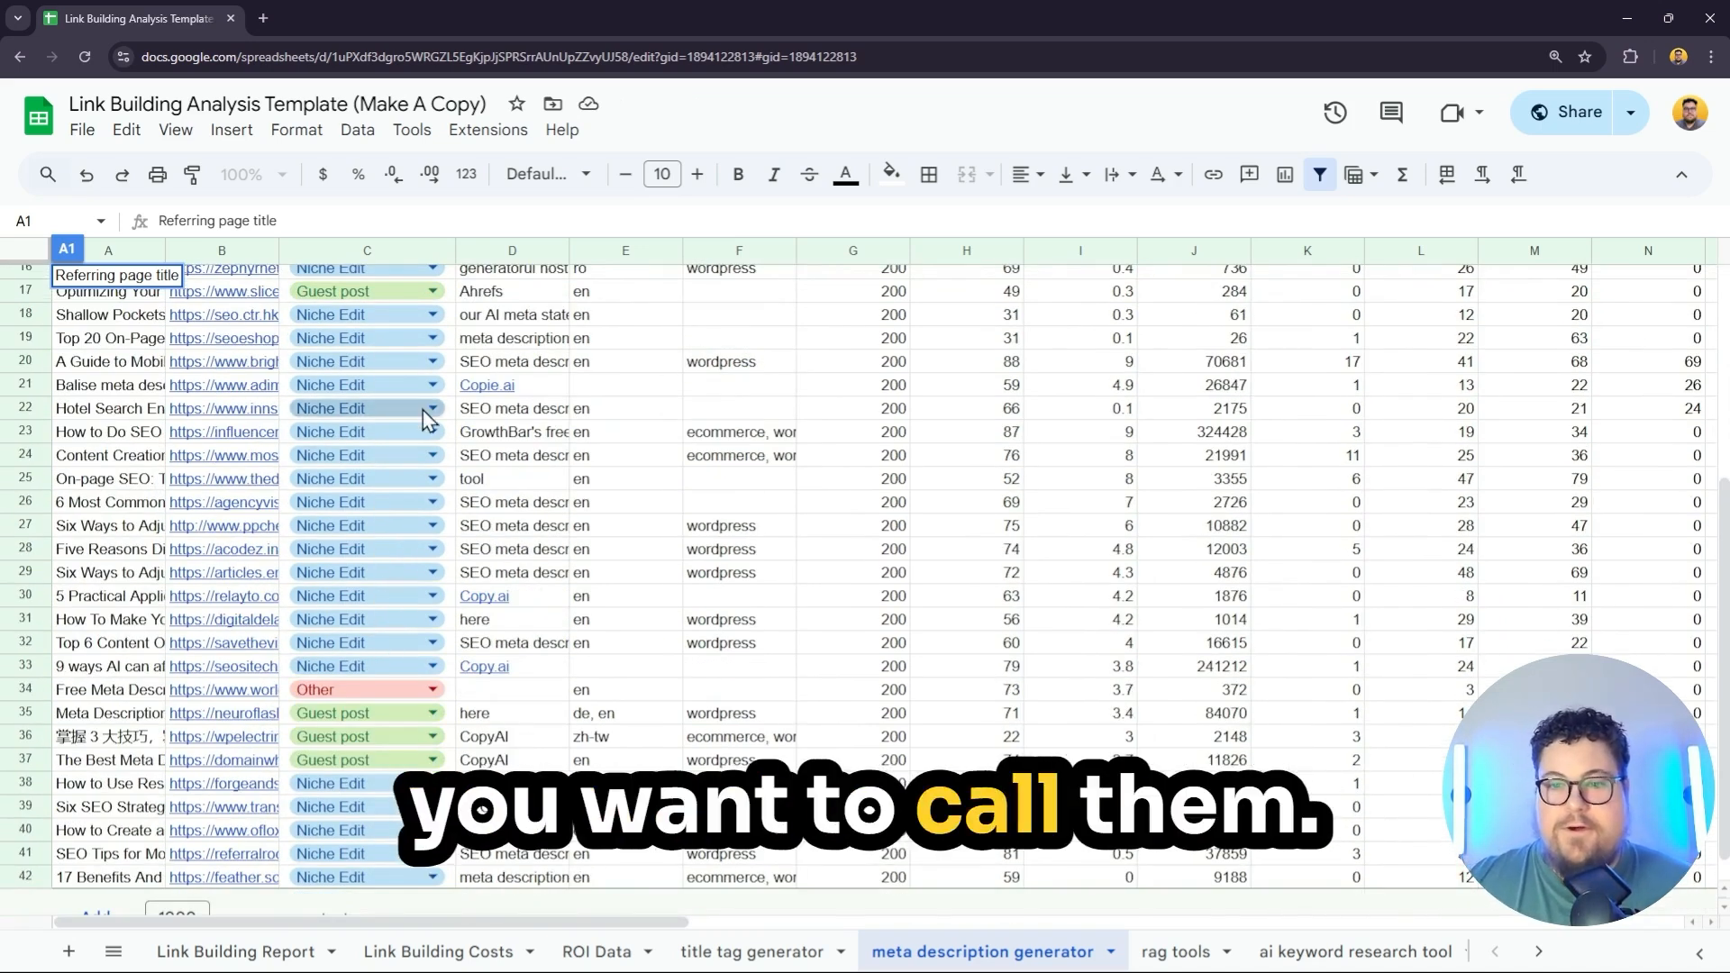
scroll(422, 425, up, 5)
scroll(424, 424, down, 6)
Examine the link type counts and the Total Cost, ARR Potential and ROI columns in the Link Building Report sheet
click(257, 955)
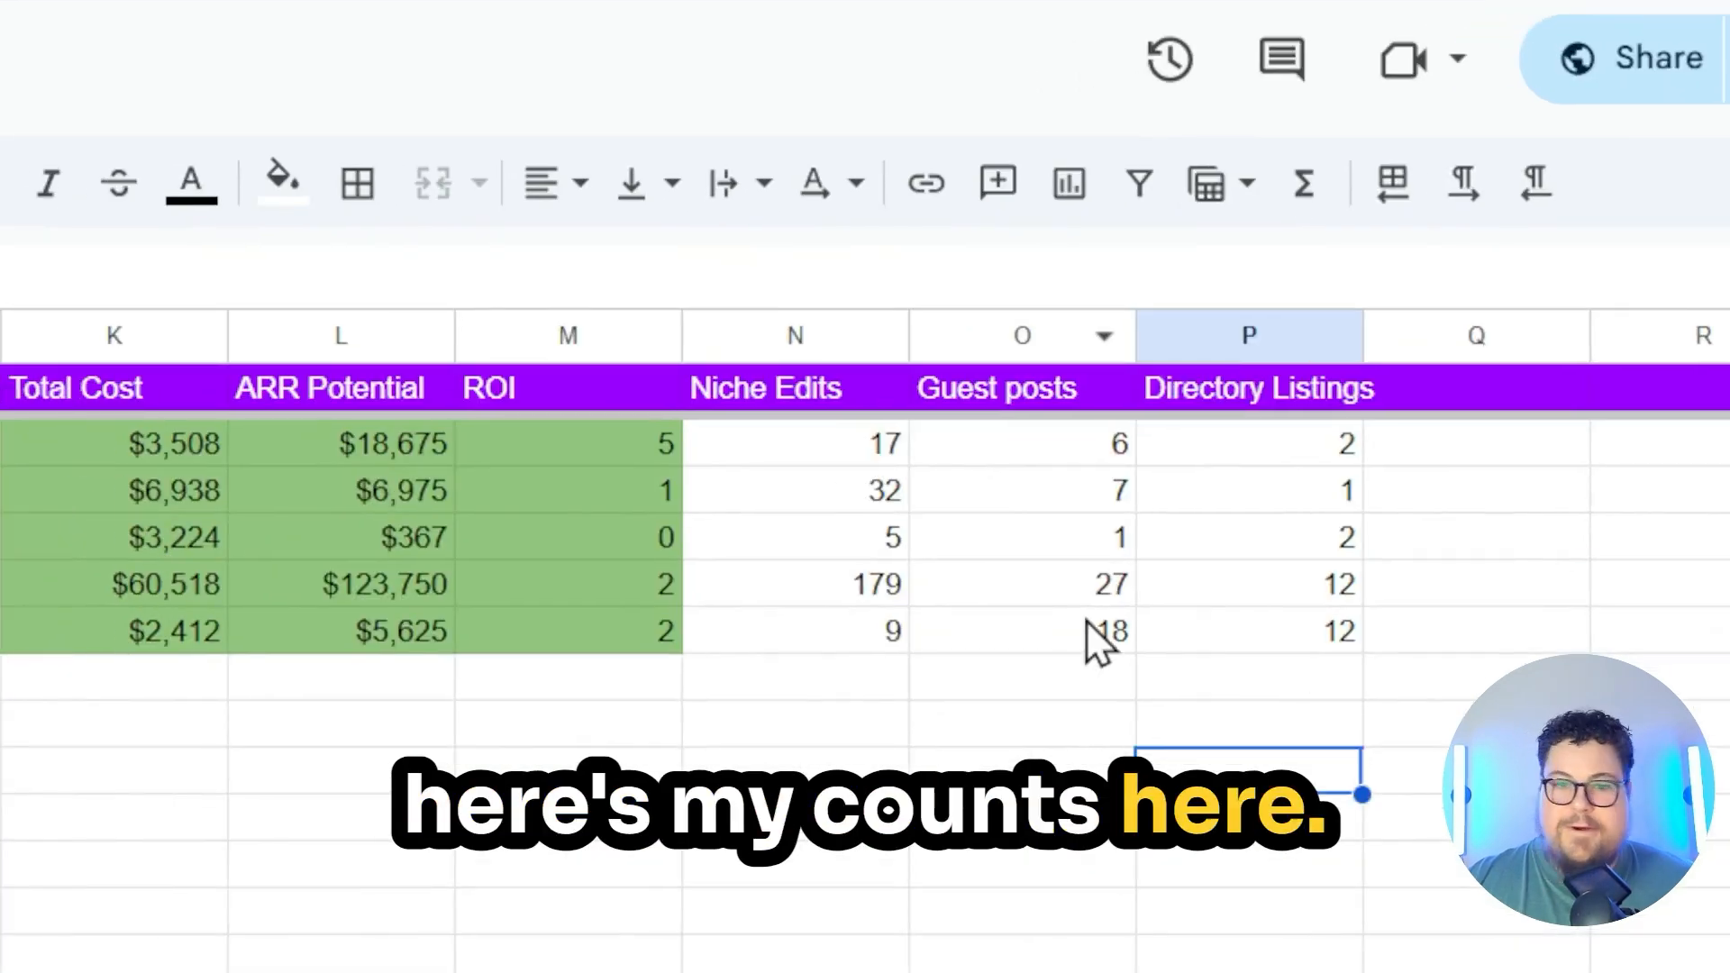
drag(185, 389, 570, 584)
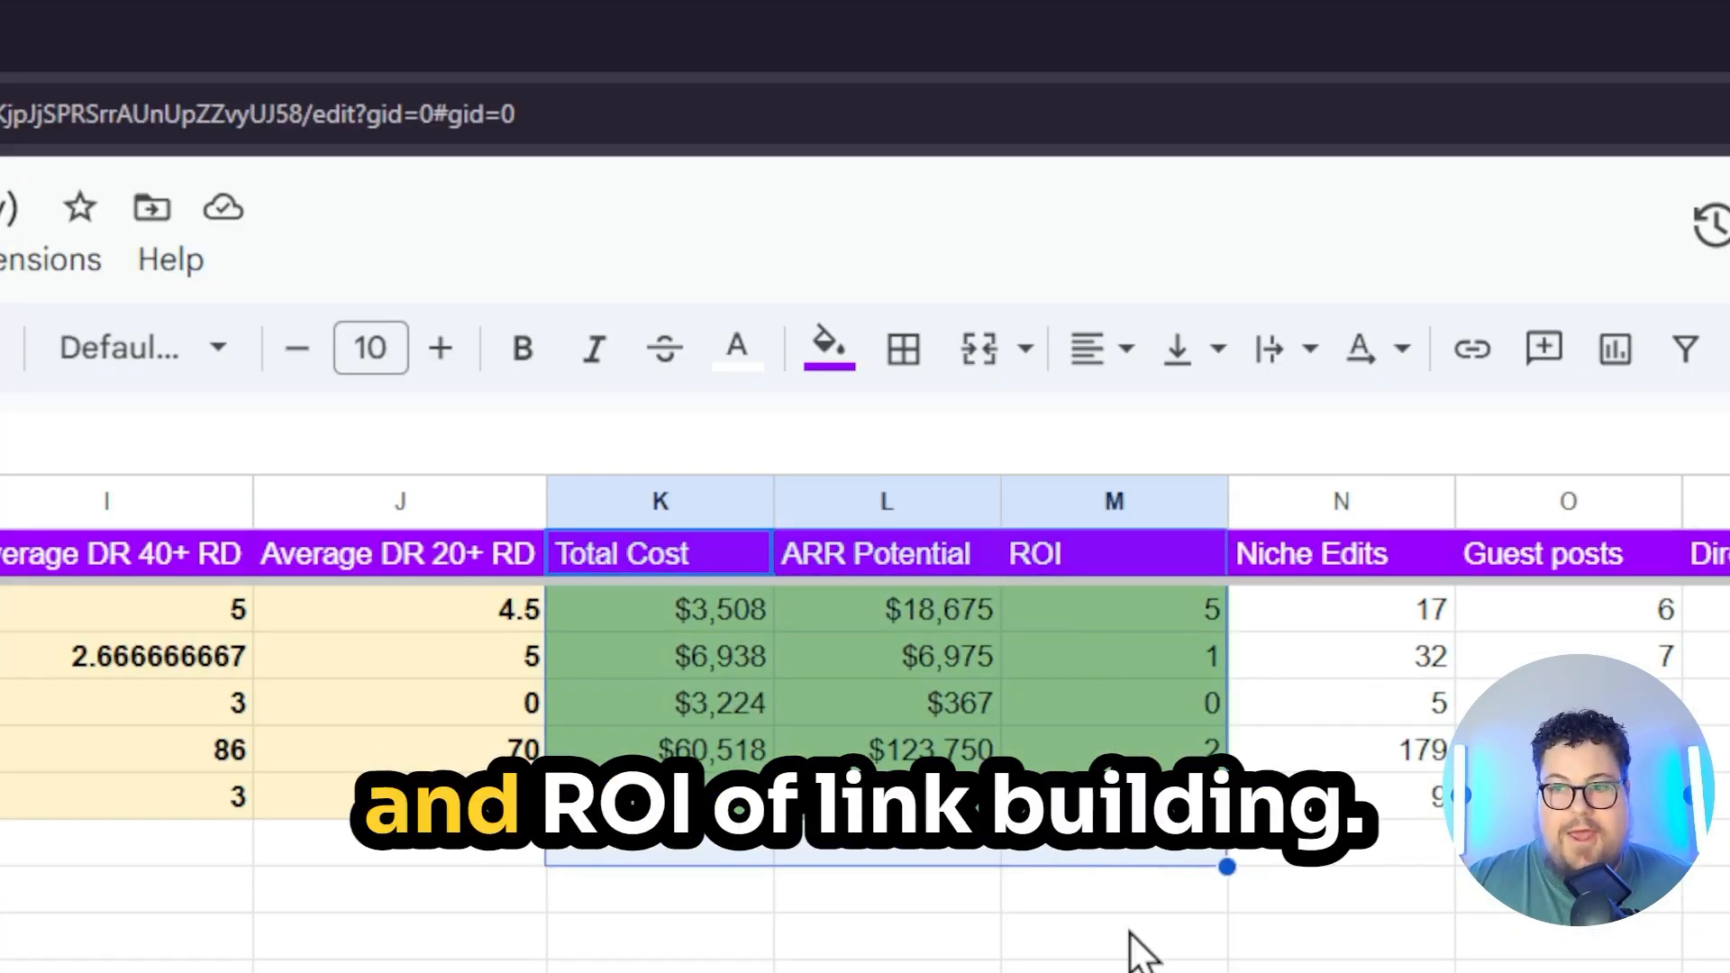
click(1138, 937)
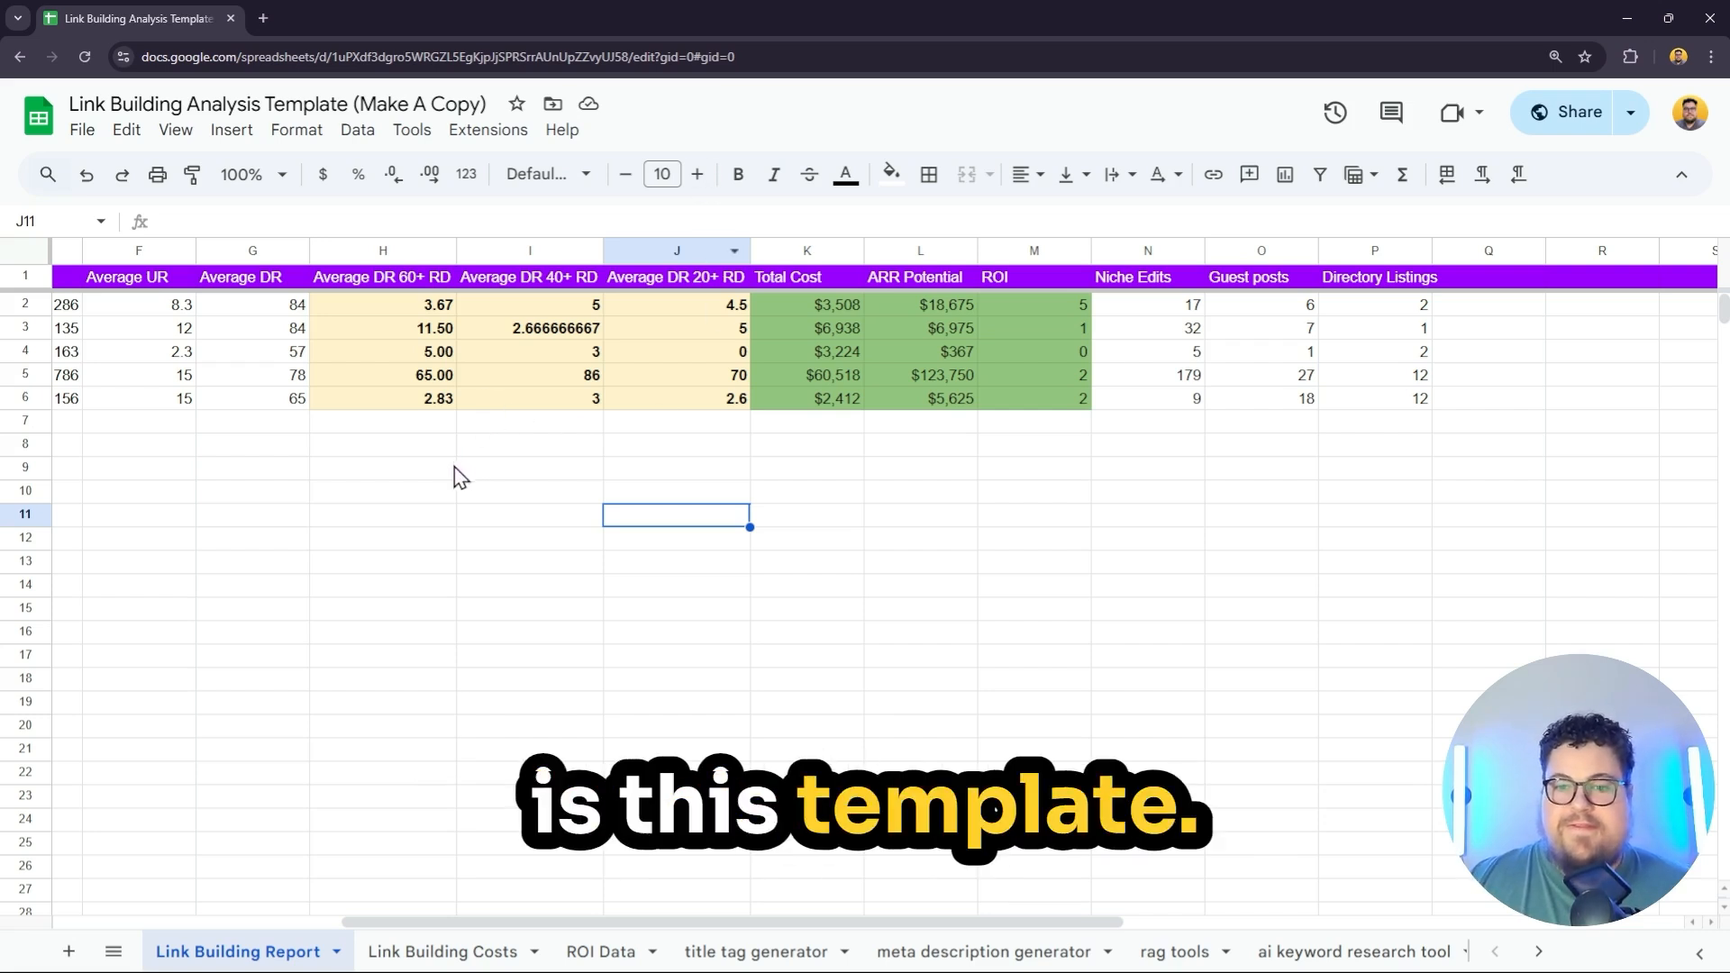
click(454, 468)
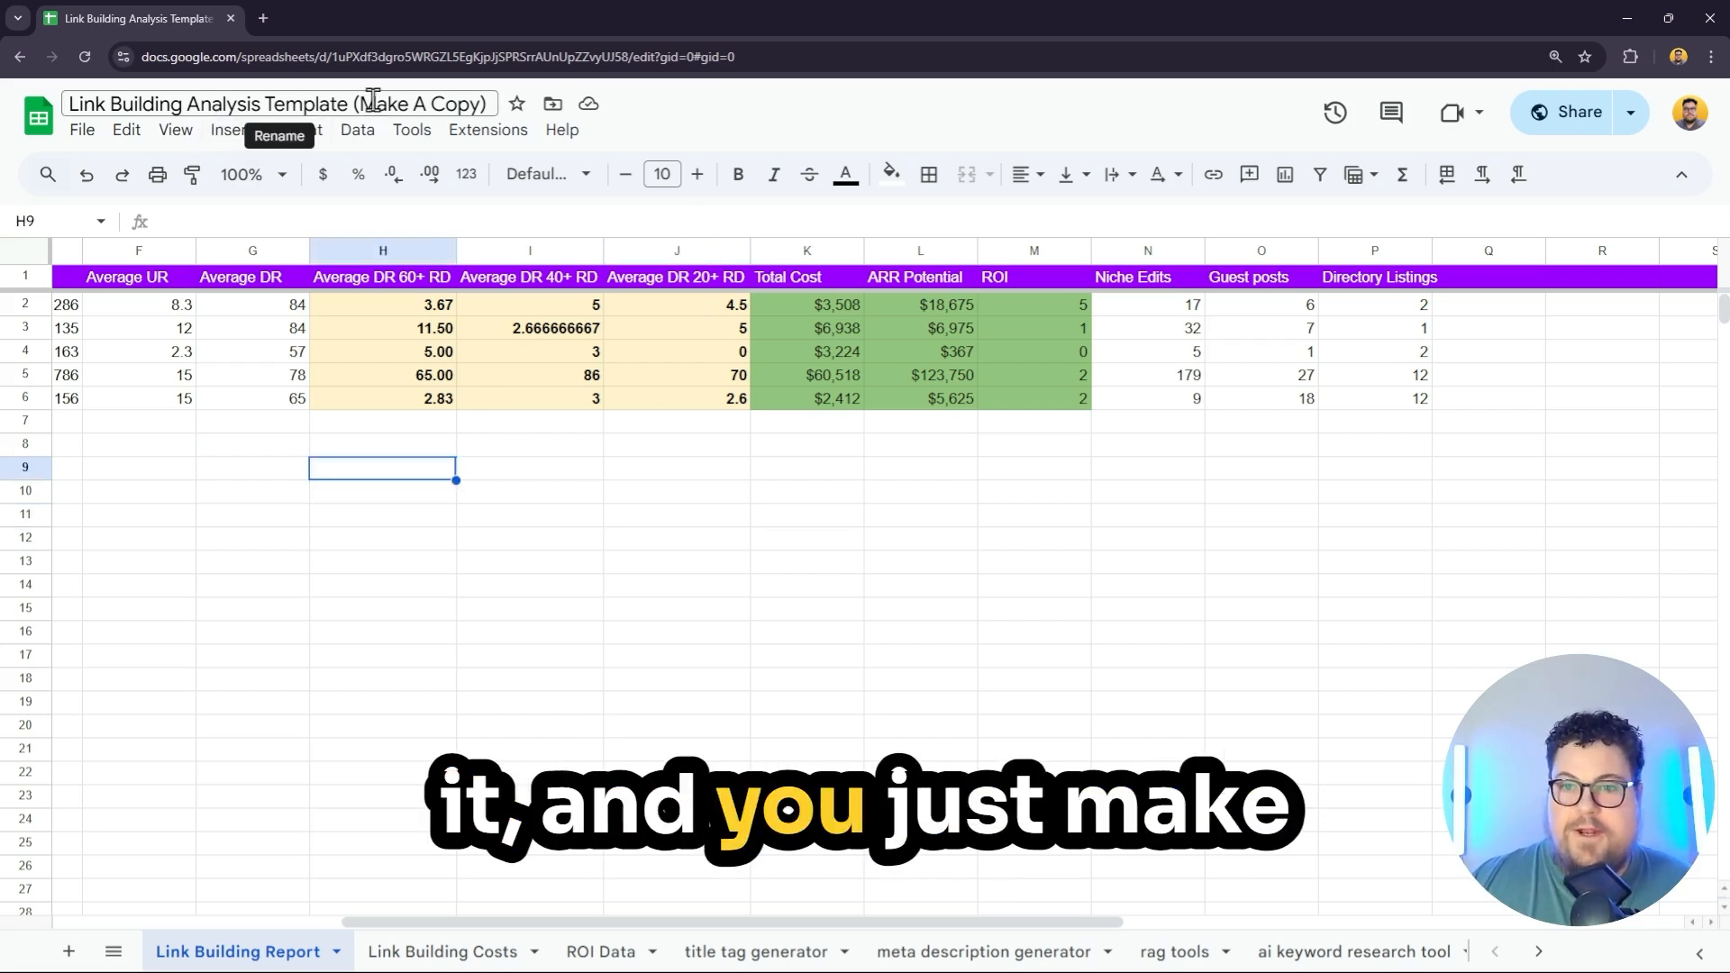
Open the Ahrefs dashboard in a new browser tab and return to the Link Building Report sheet
click(265, 16)
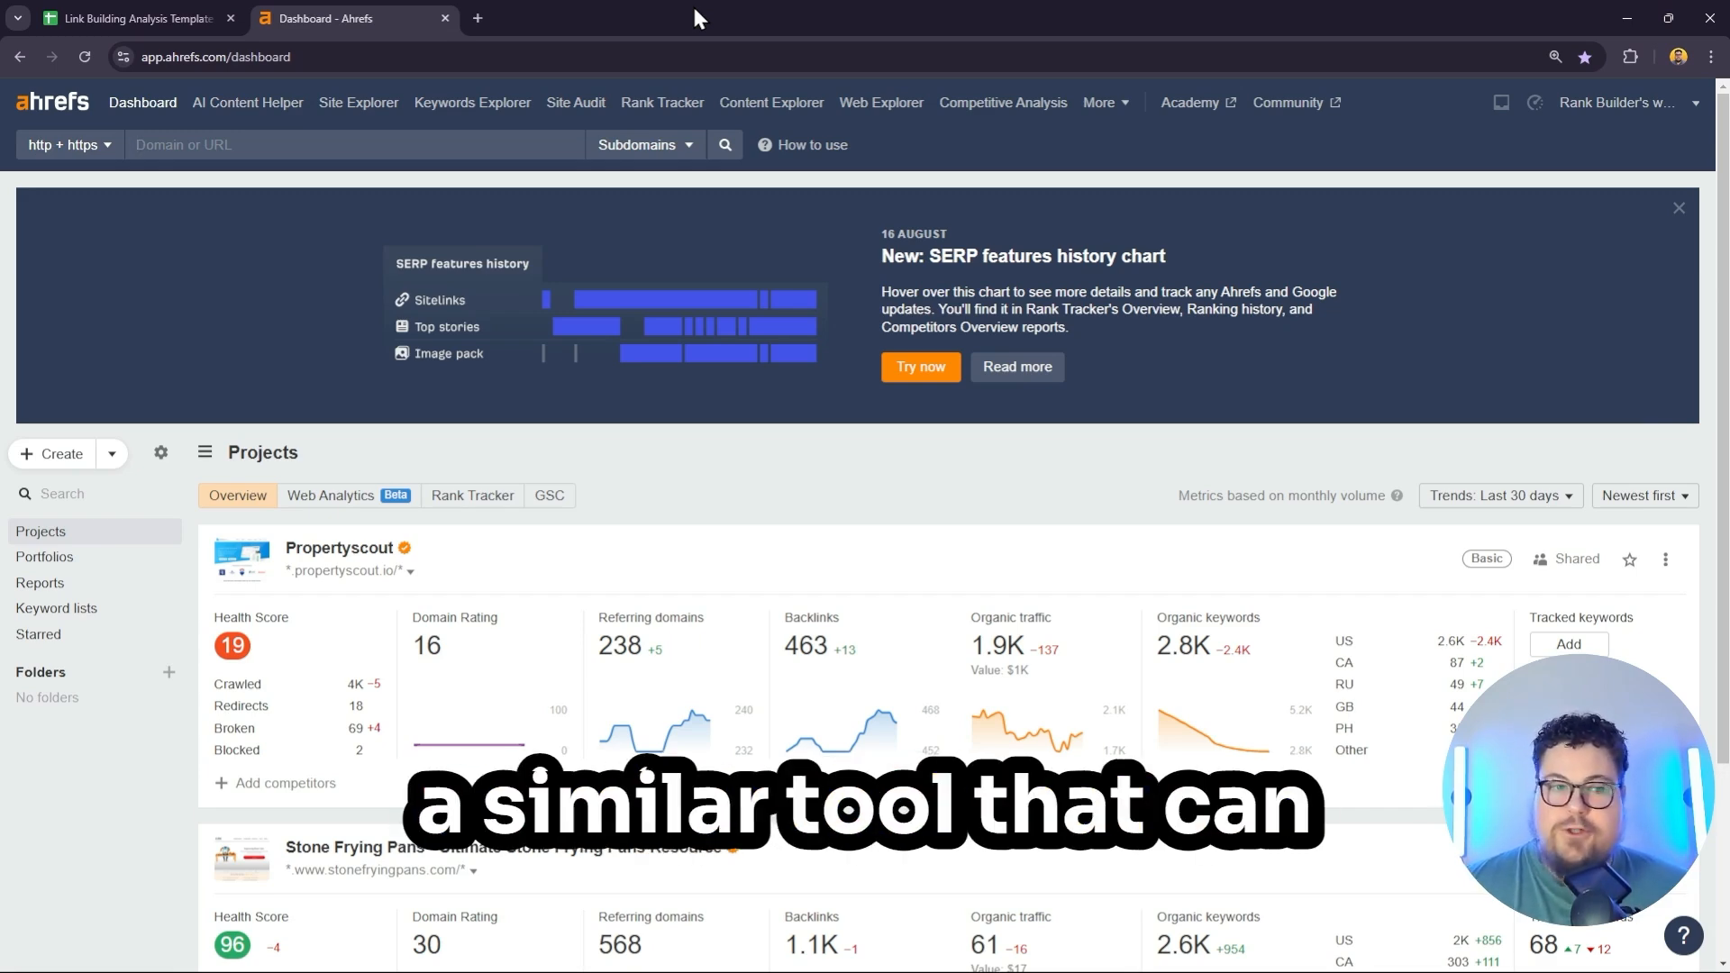
click(123, 9)
click(765, 544)
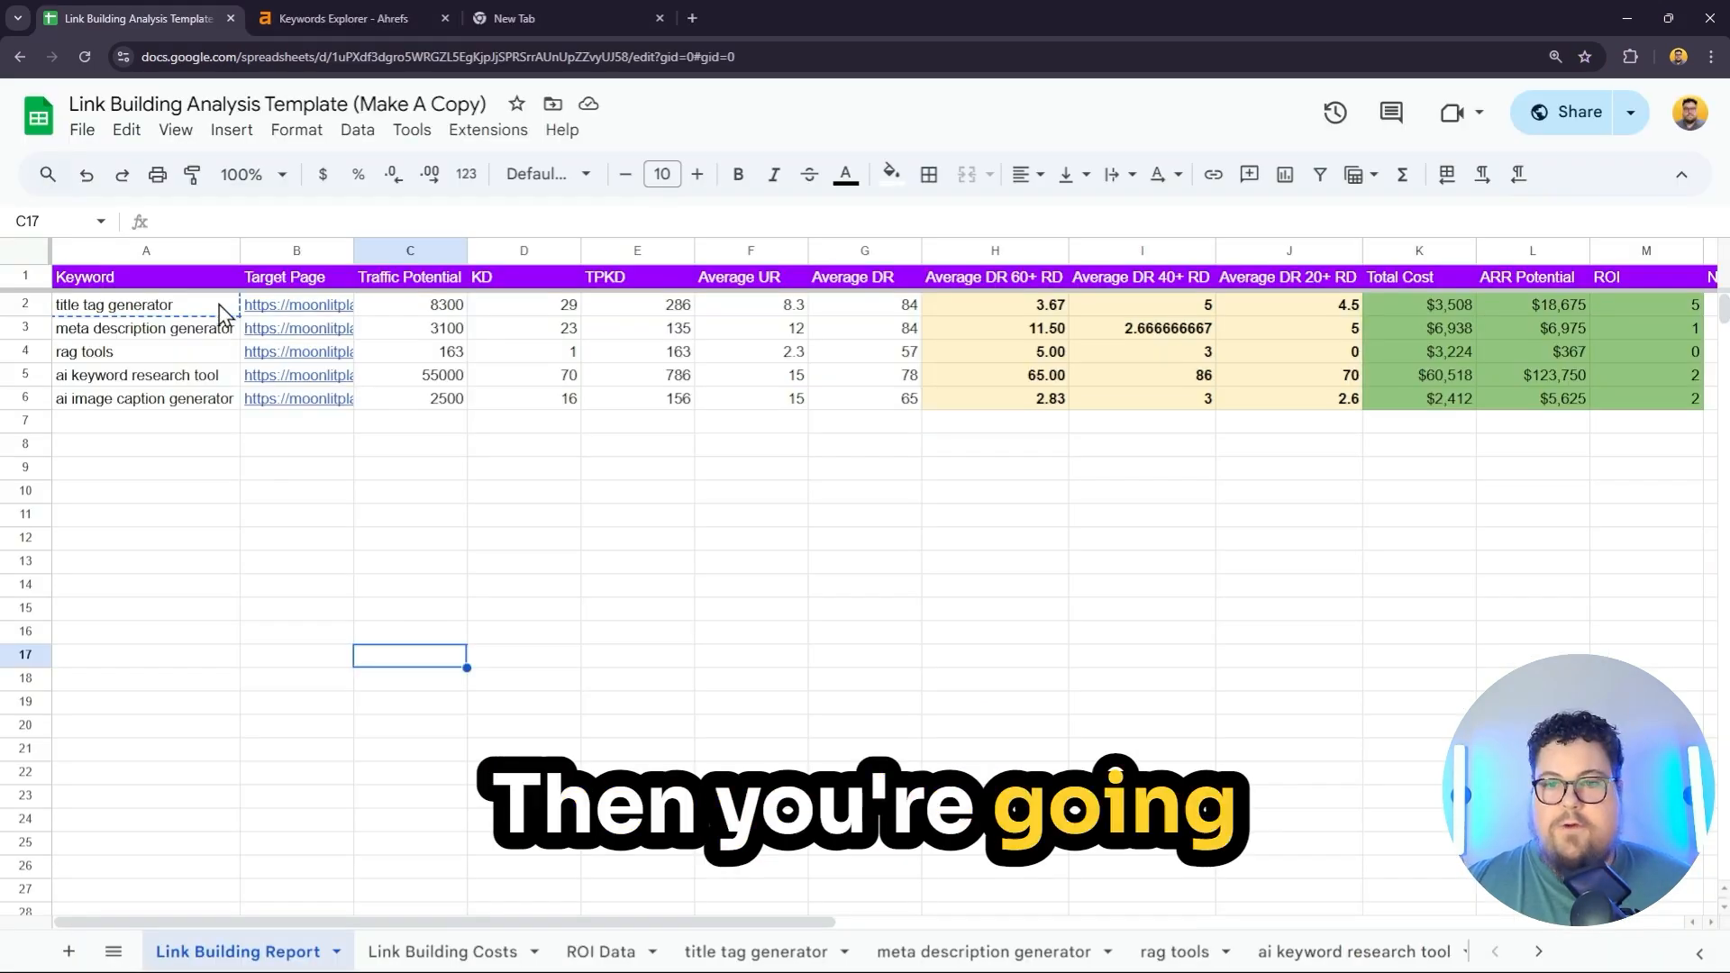
Copy the keyword "title tag generator" from the report and search Google for it, with local search set to the United States
click(223, 315)
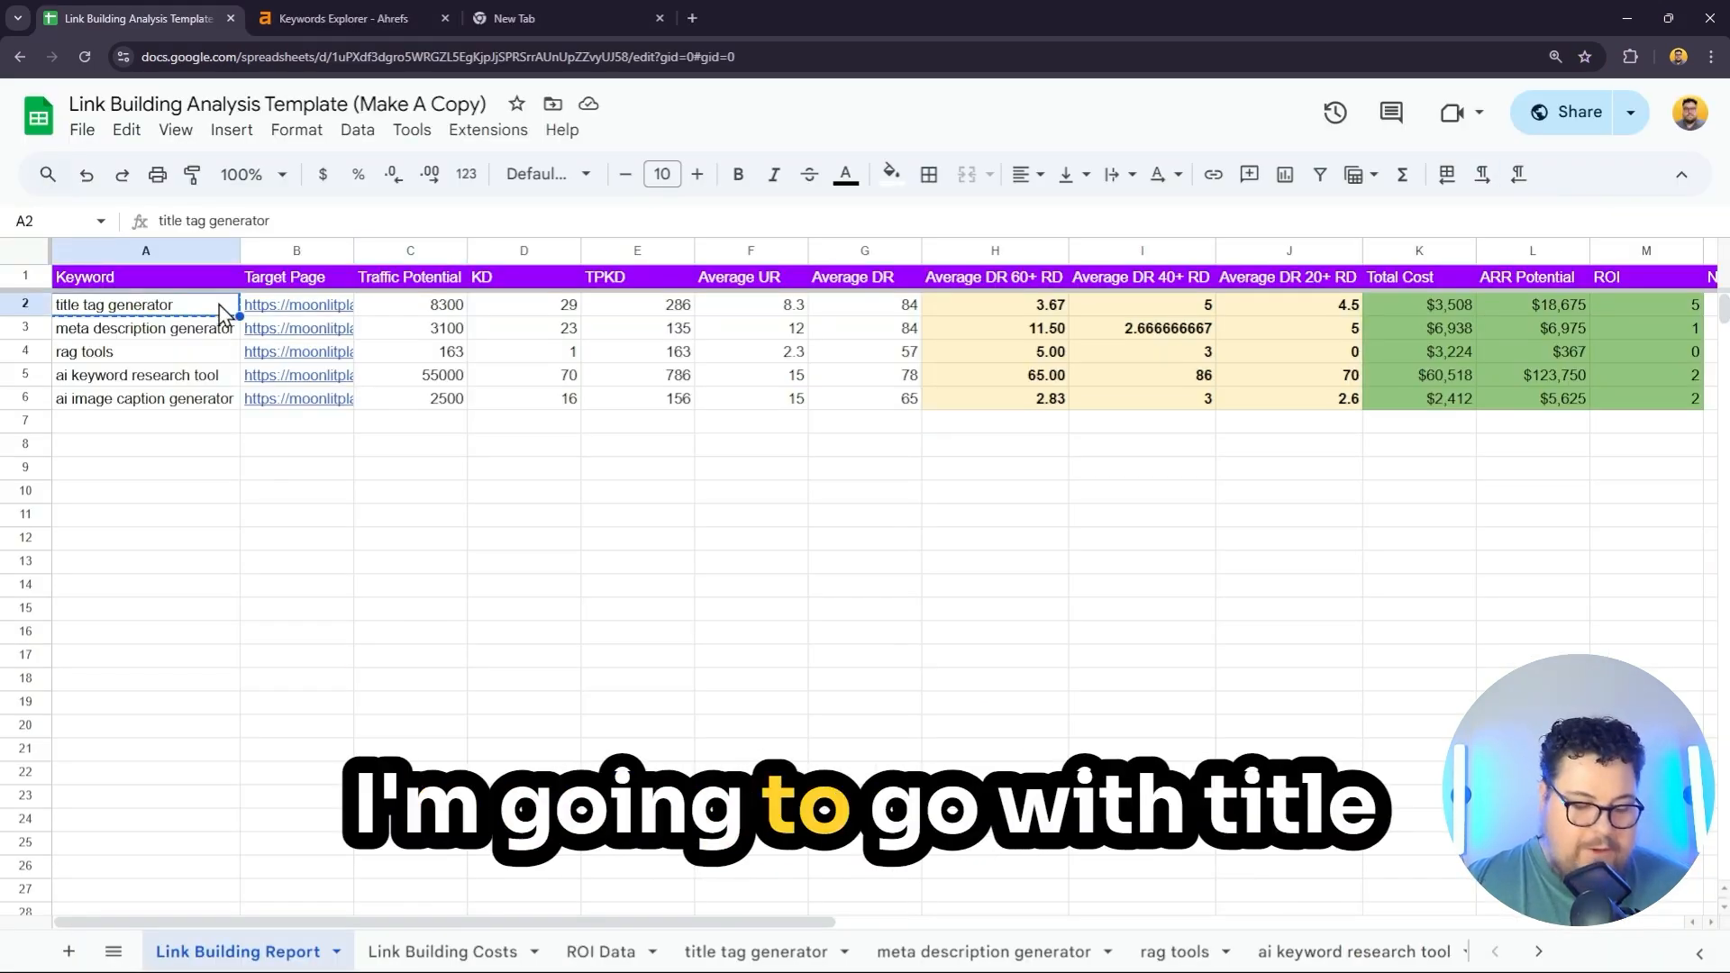
click(510, 18)
click(433, 50)
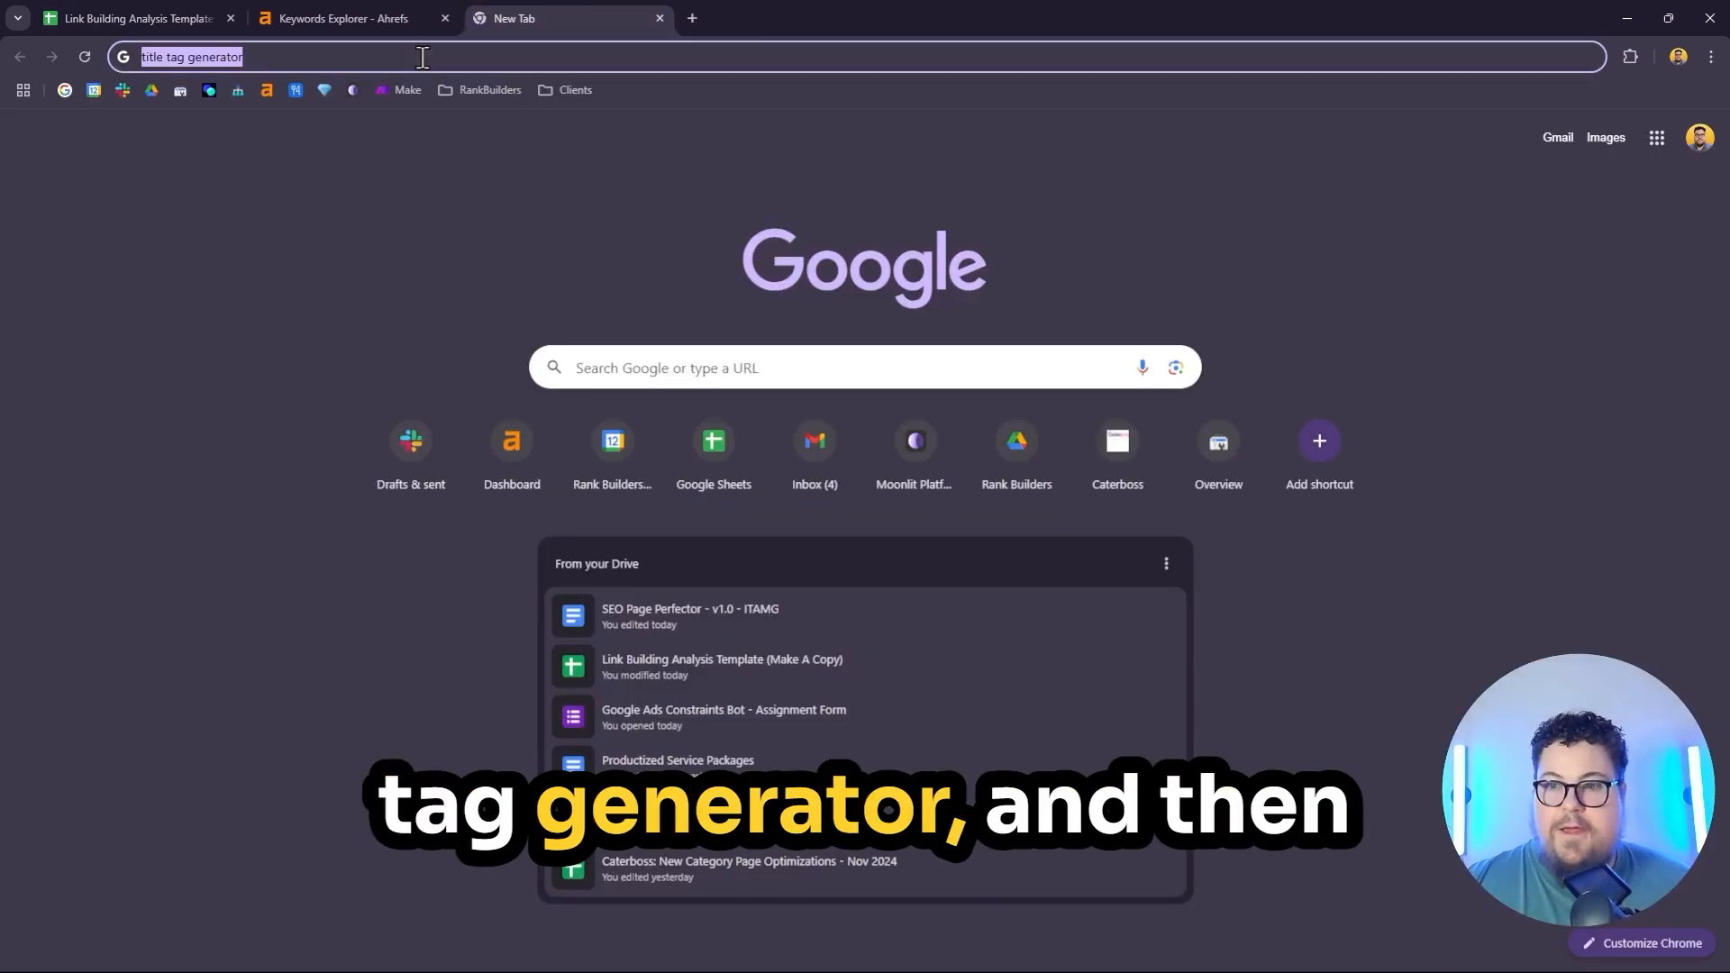
key(Return)
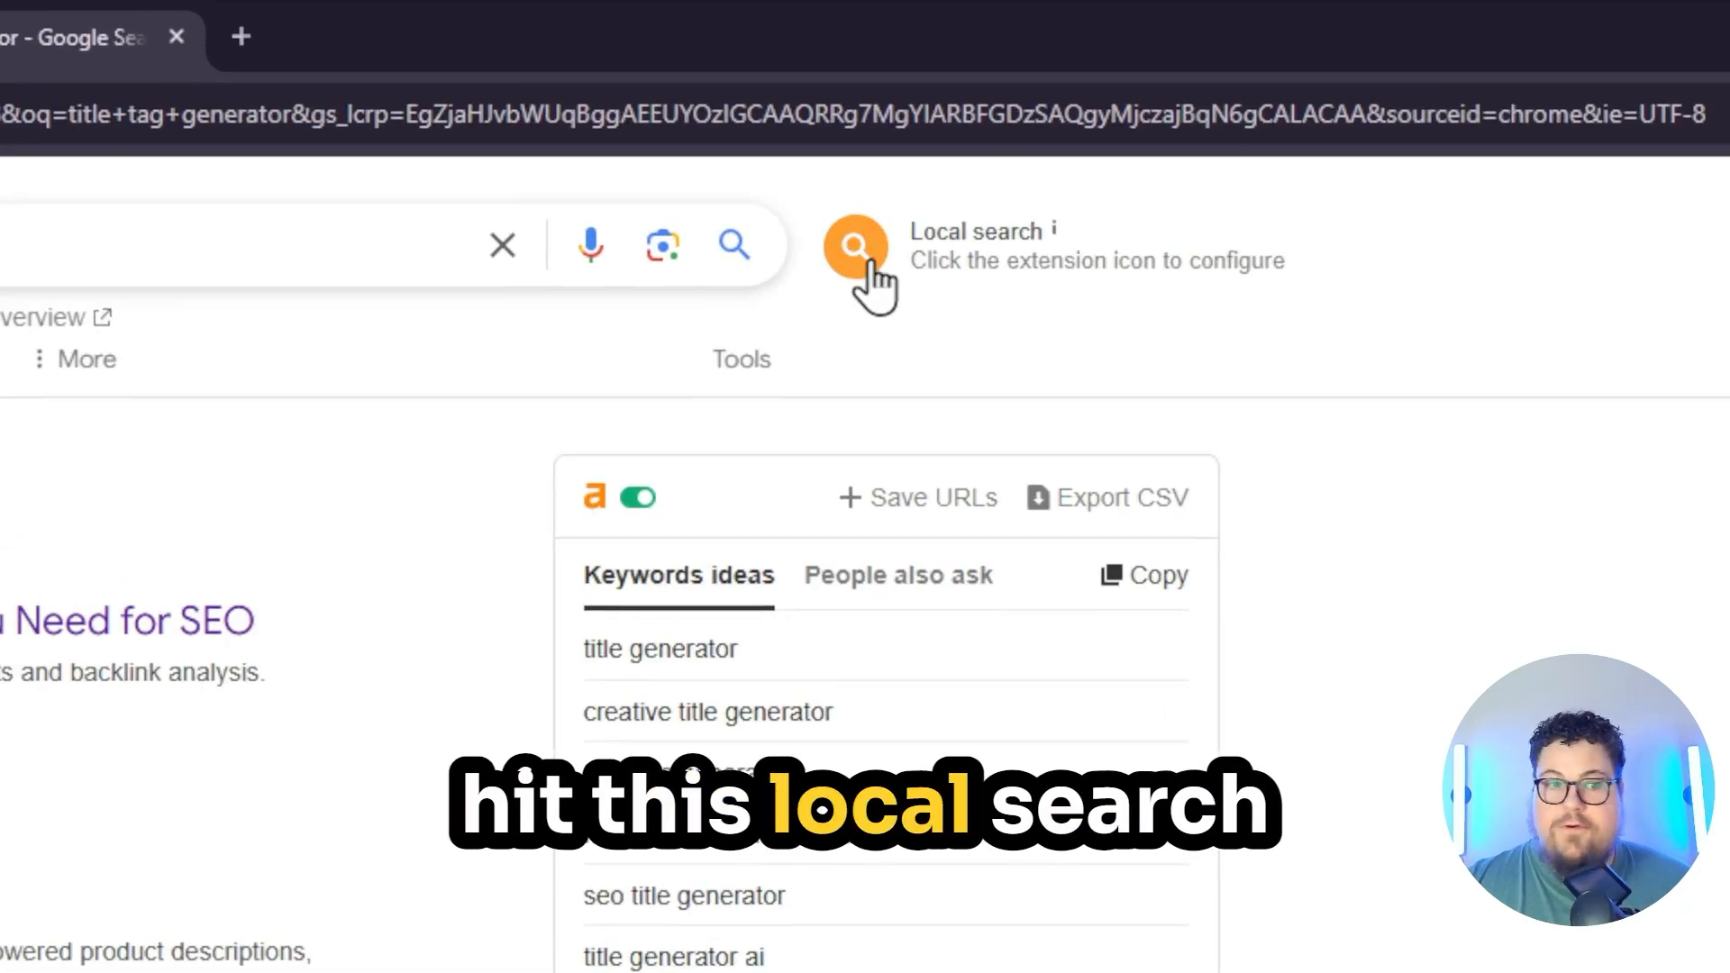
click(867, 264)
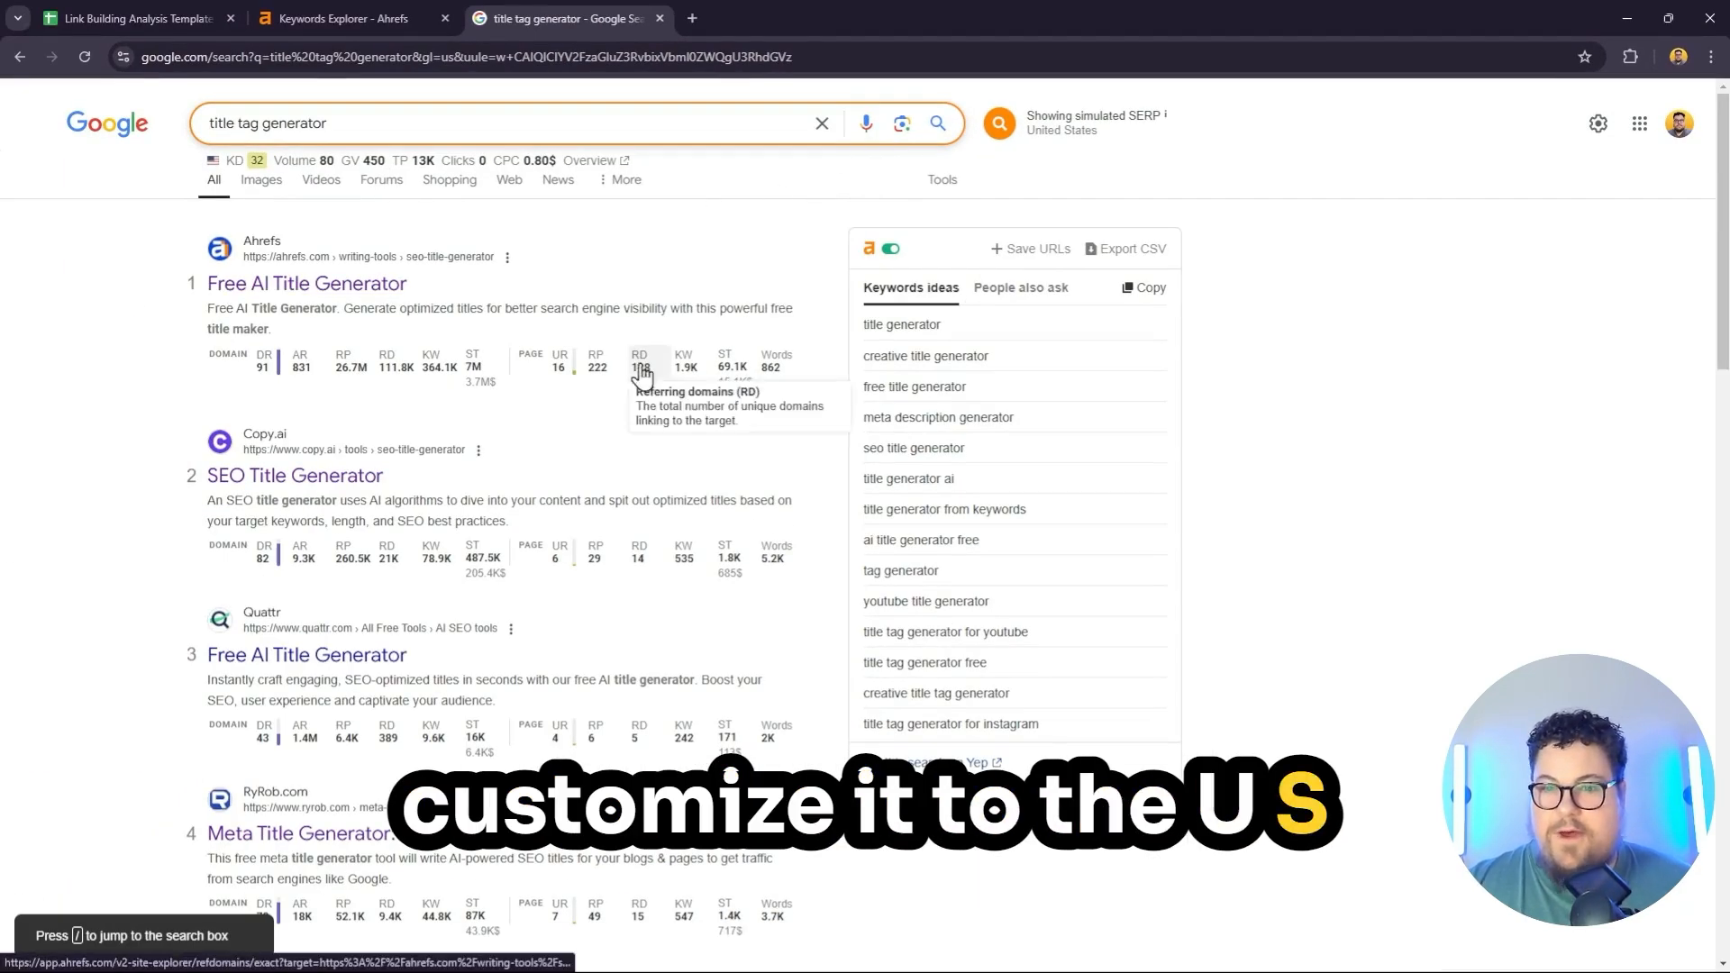
Open the Ahrefs backlinks report for the top-ranking Google result, the Ahrefs Free AI Title Generator page, in a new tab
scroll(143, 402, down, 1)
scroll(867, 185, up, 1)
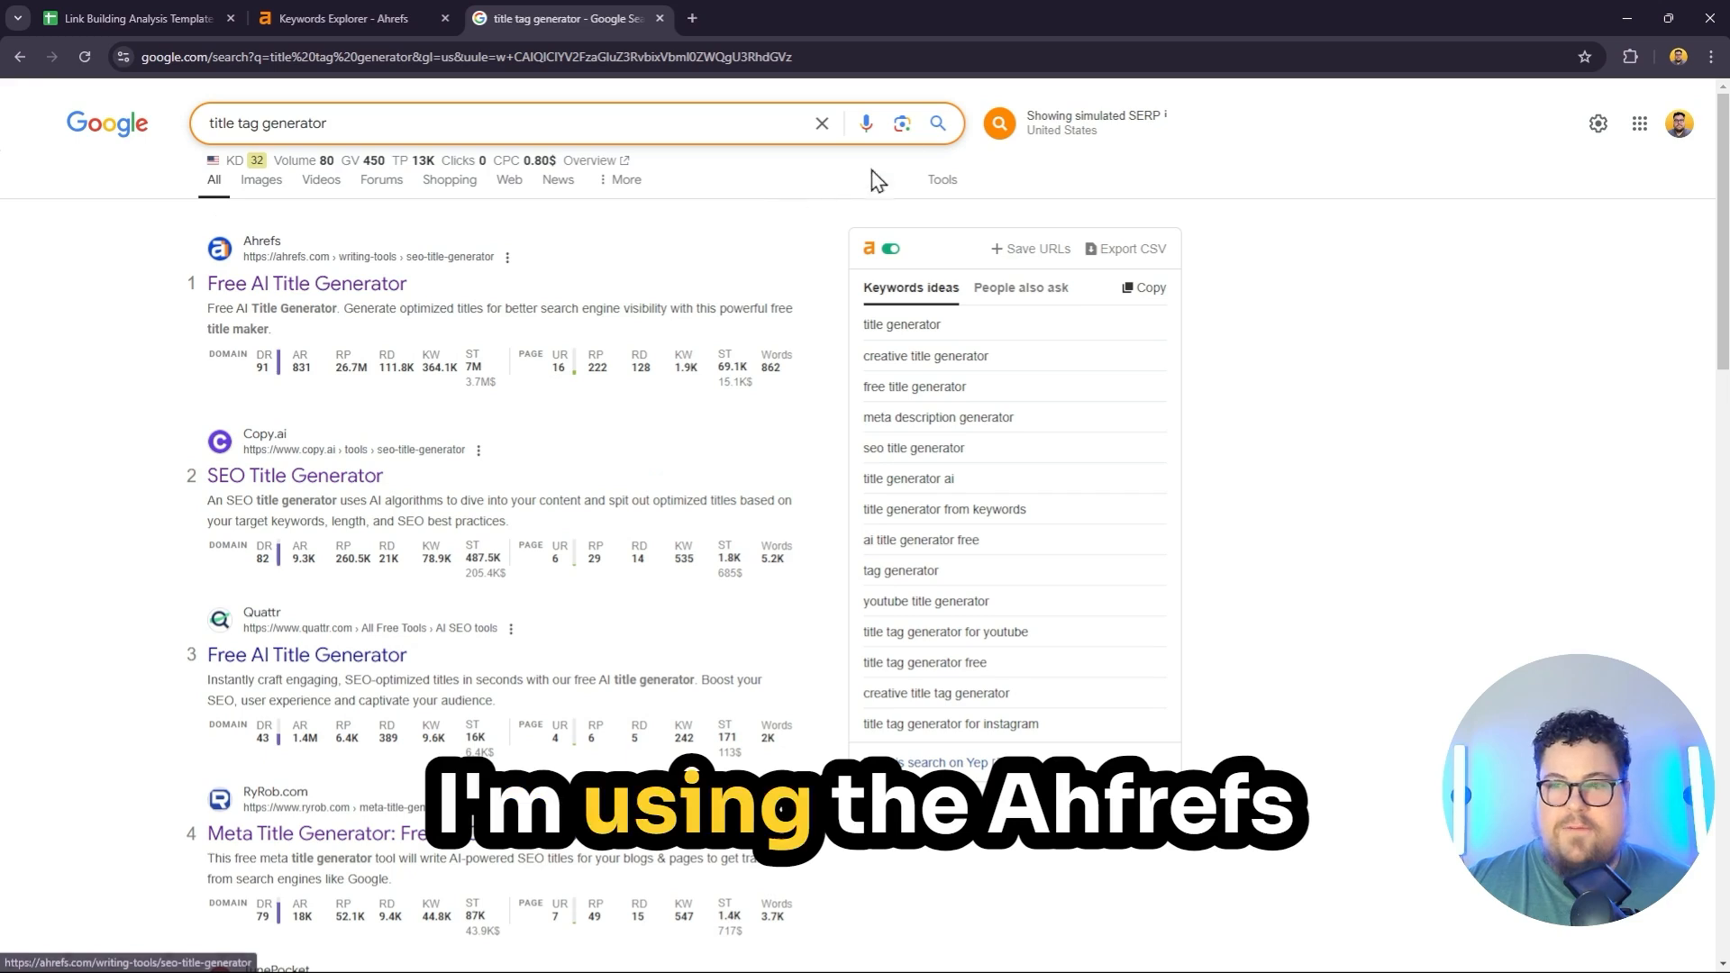
click(599, 368)
click(766, 25)
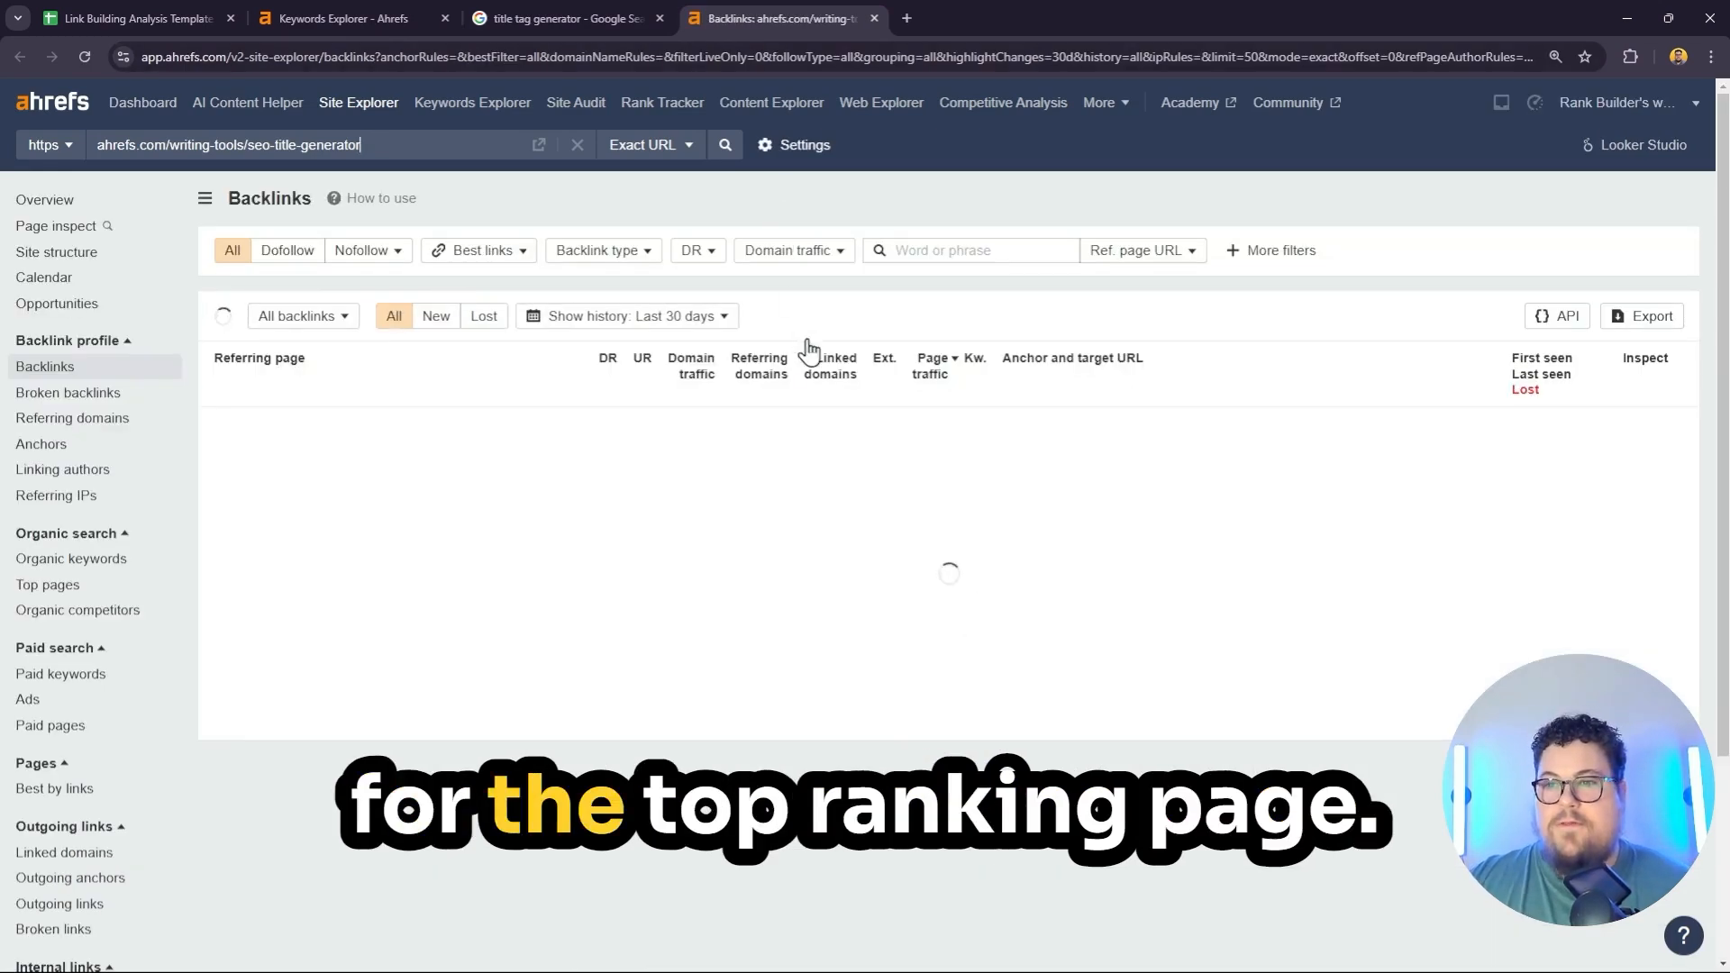
click(595, 18)
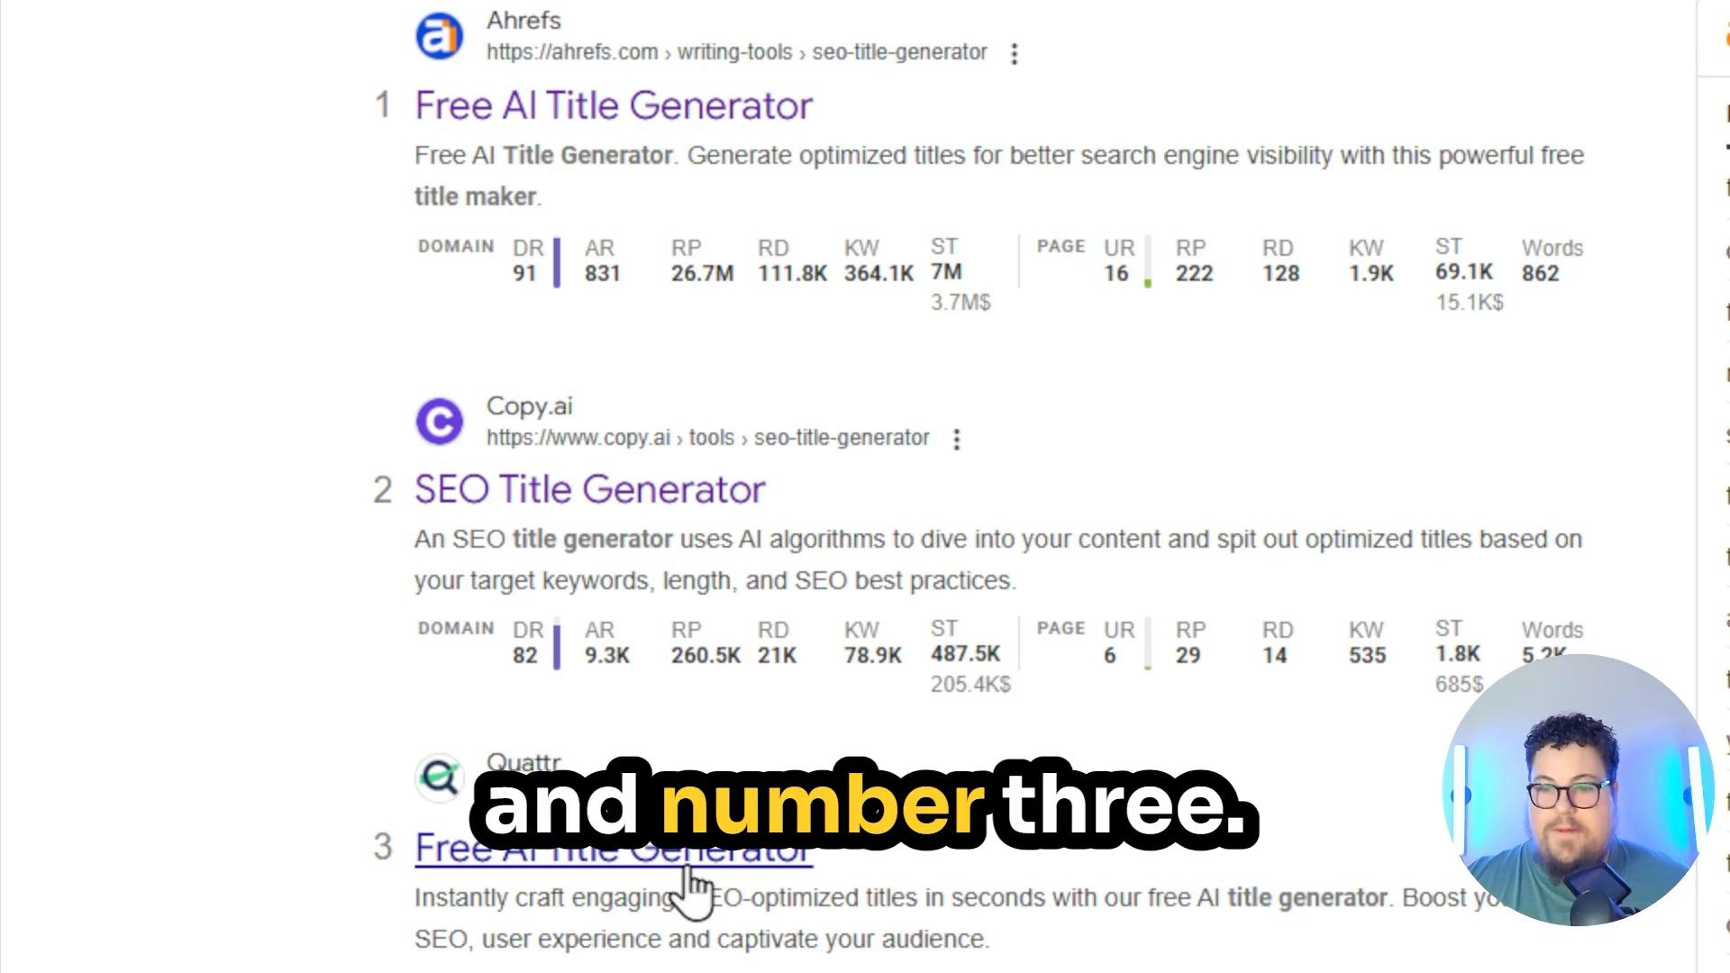
click(698, 23)
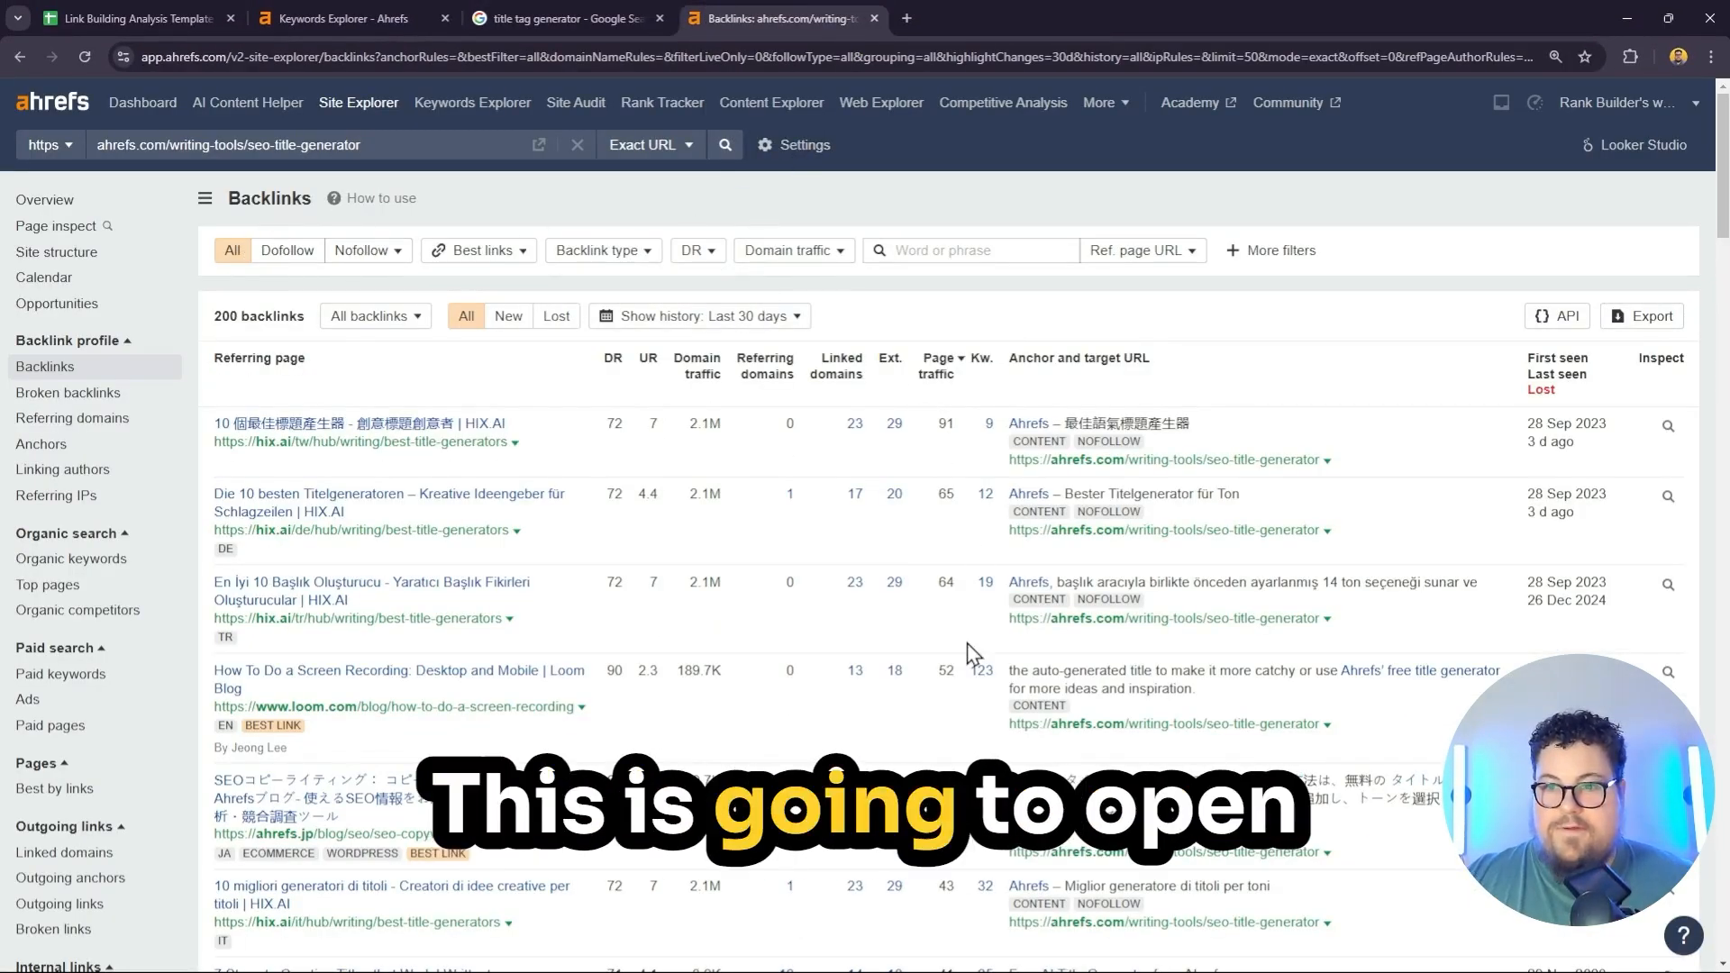
Look over the page's backlinks and filter the report to Dofollow links only
scroll(790, 613, down, 7)
scroll(789, 628, up, 8)
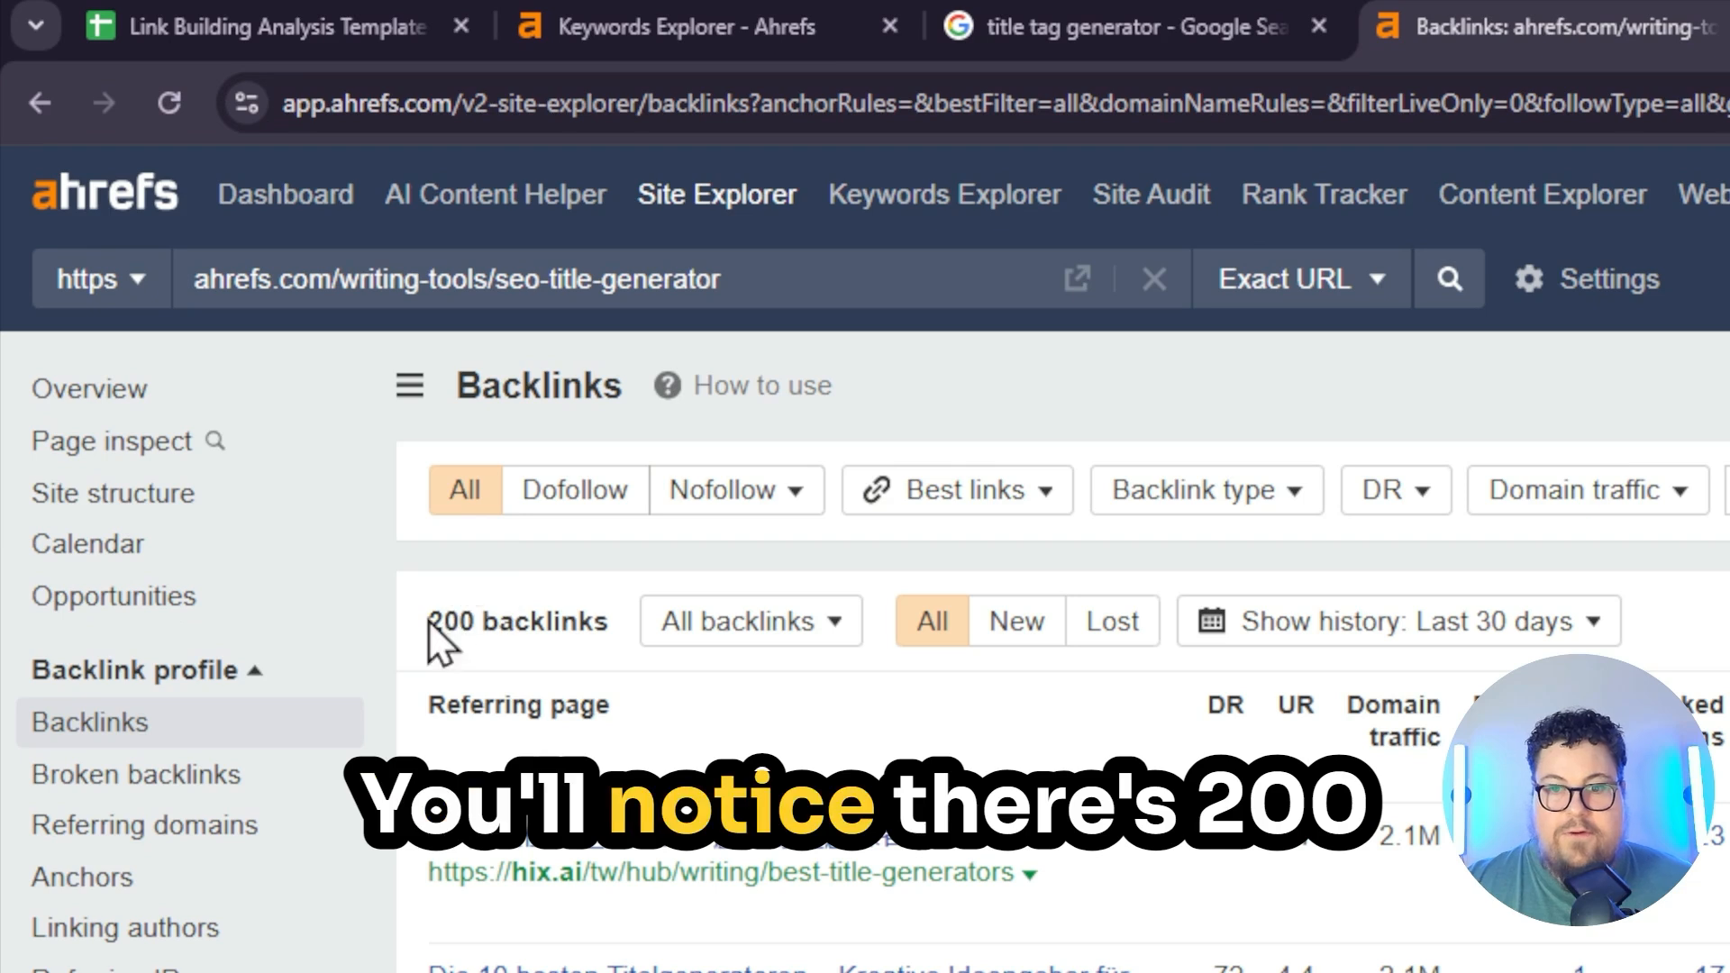
drag(218, 325, 320, 327)
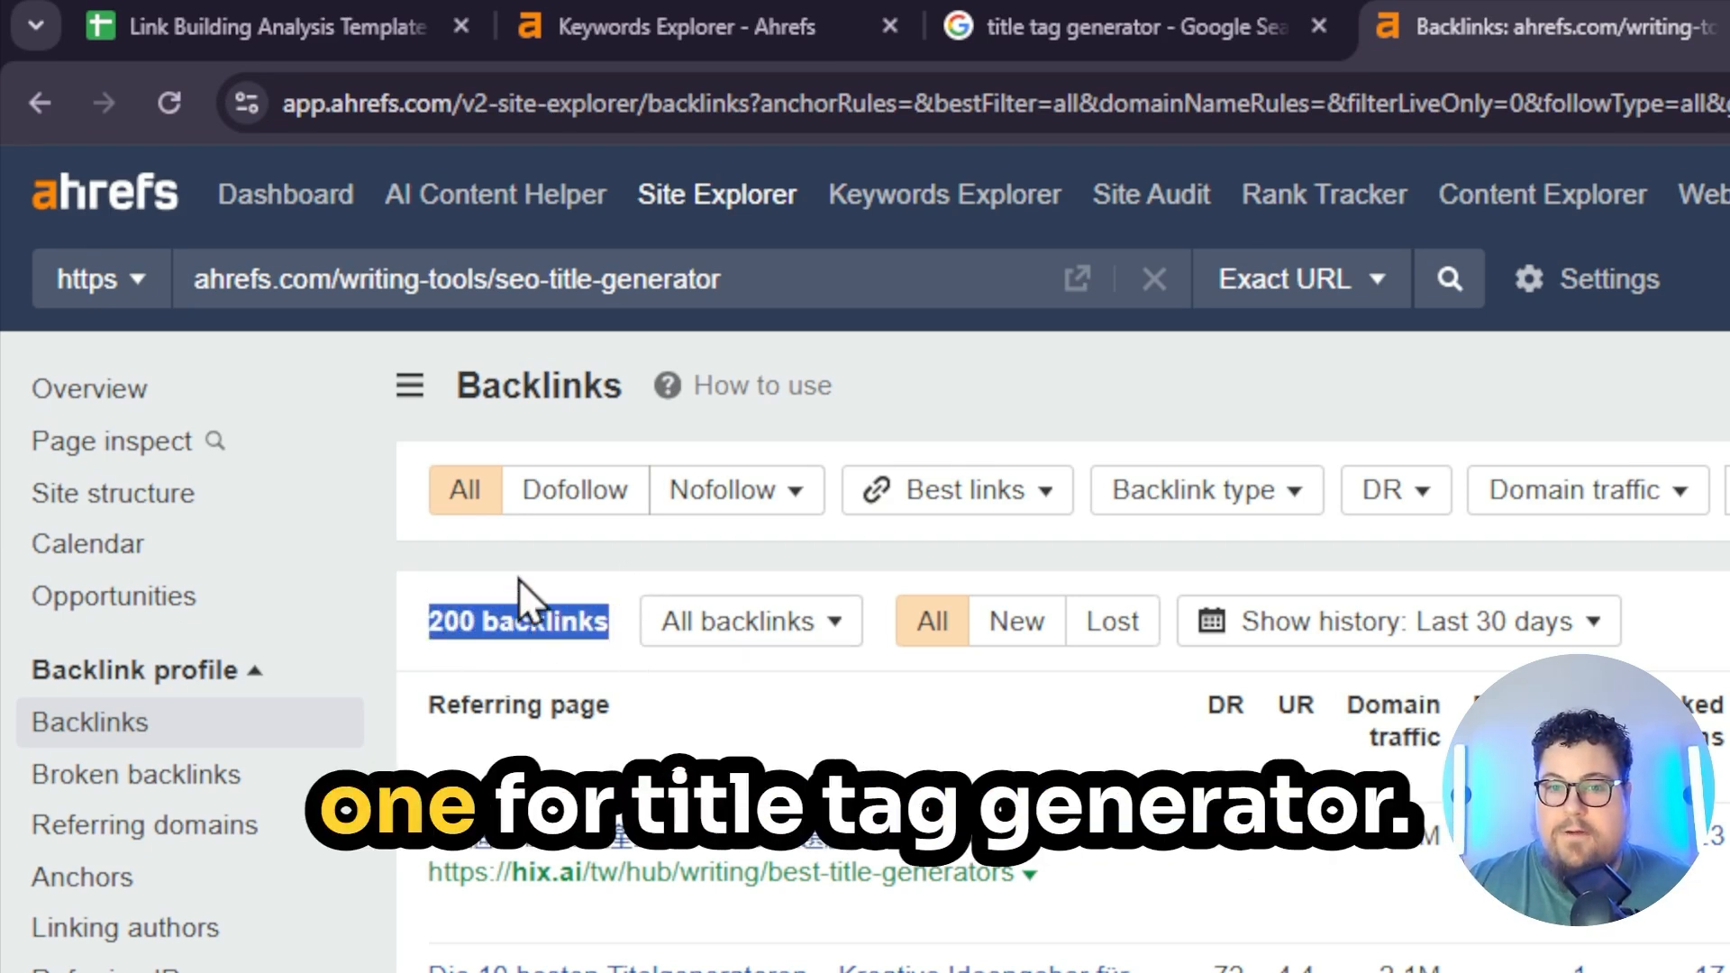
click(559, 501)
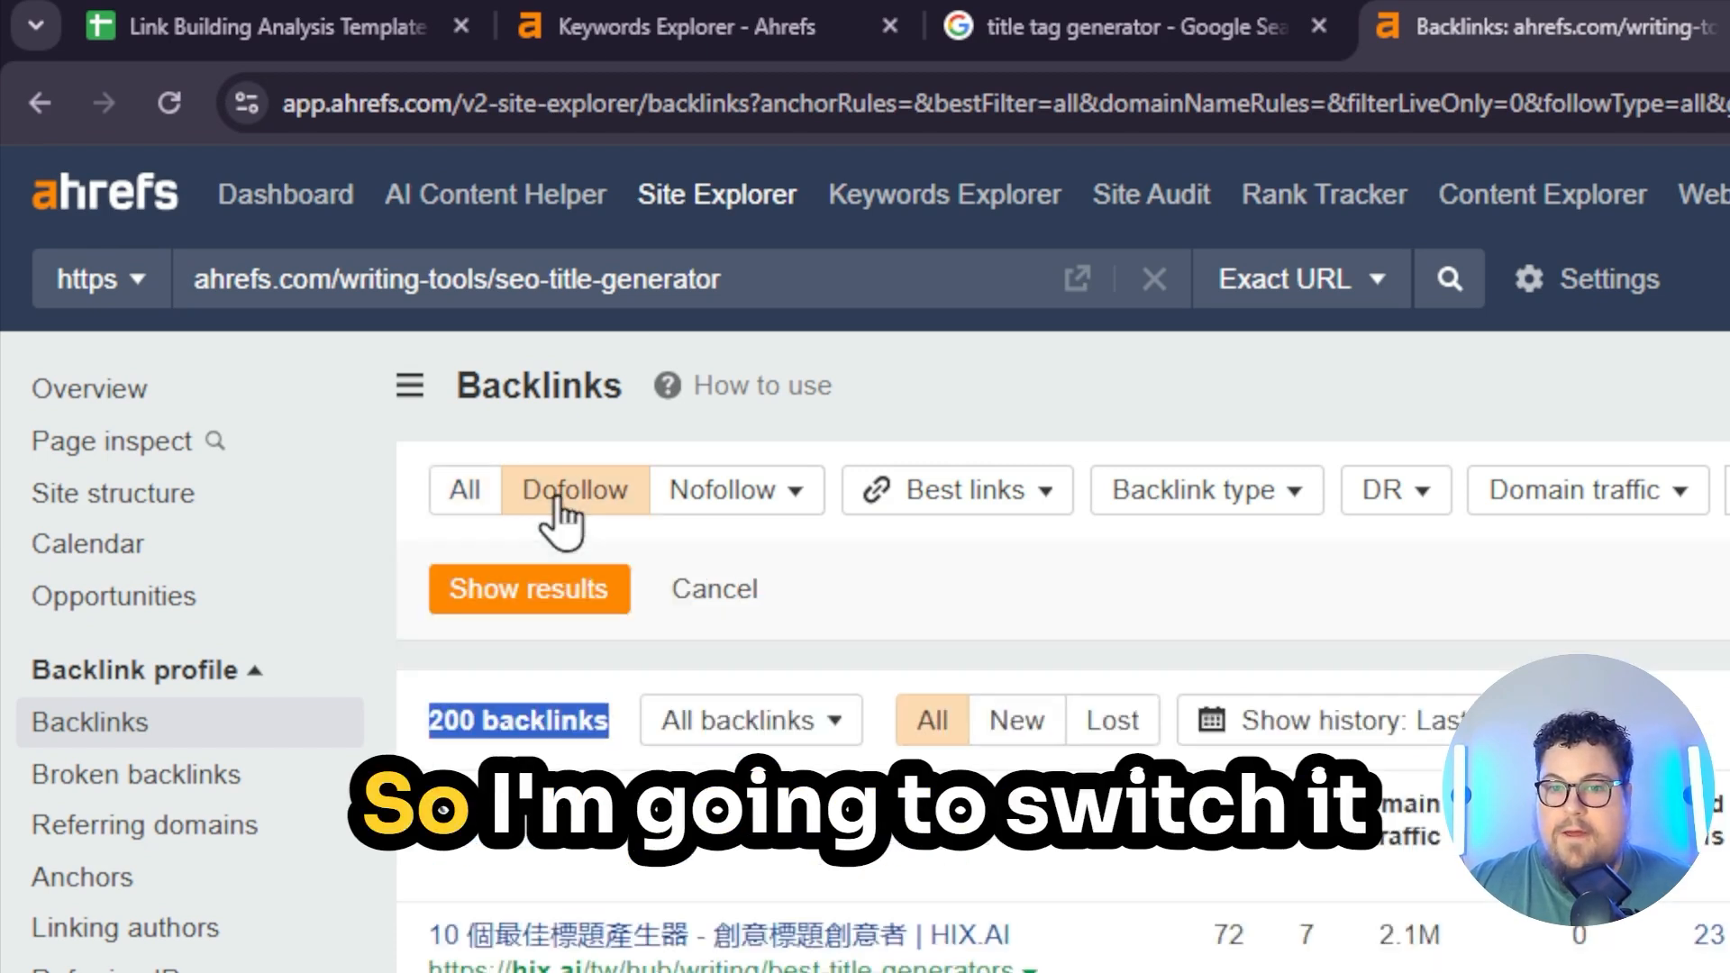
click(544, 587)
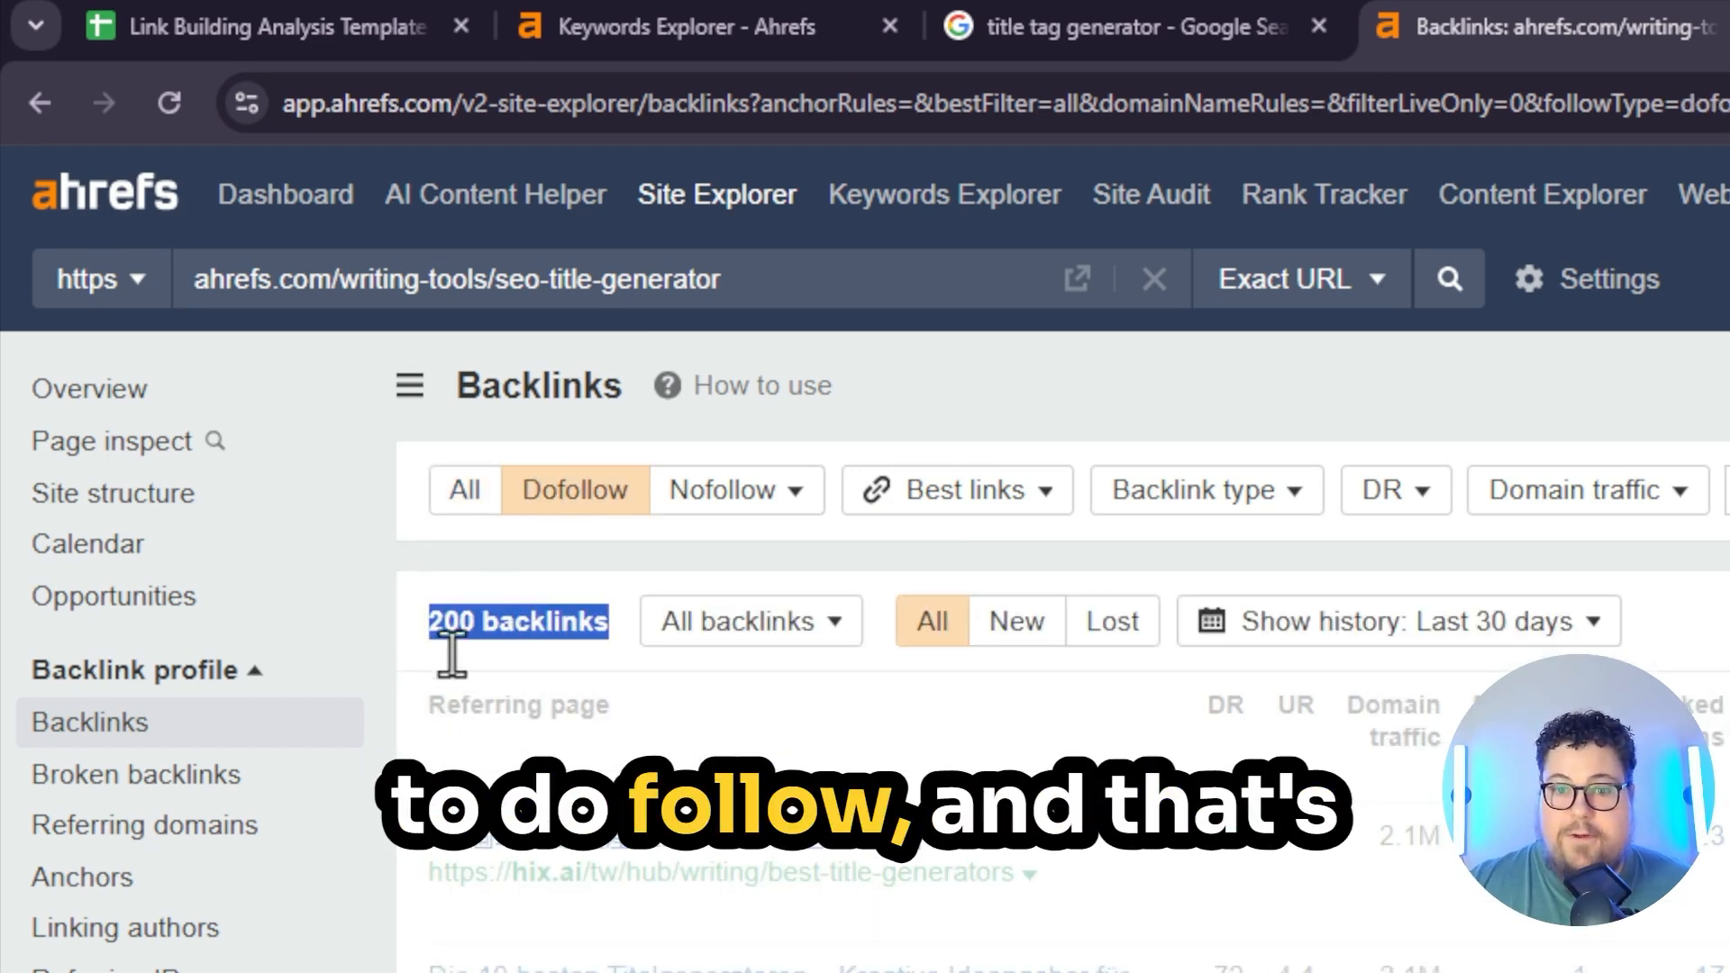
click(494, 622)
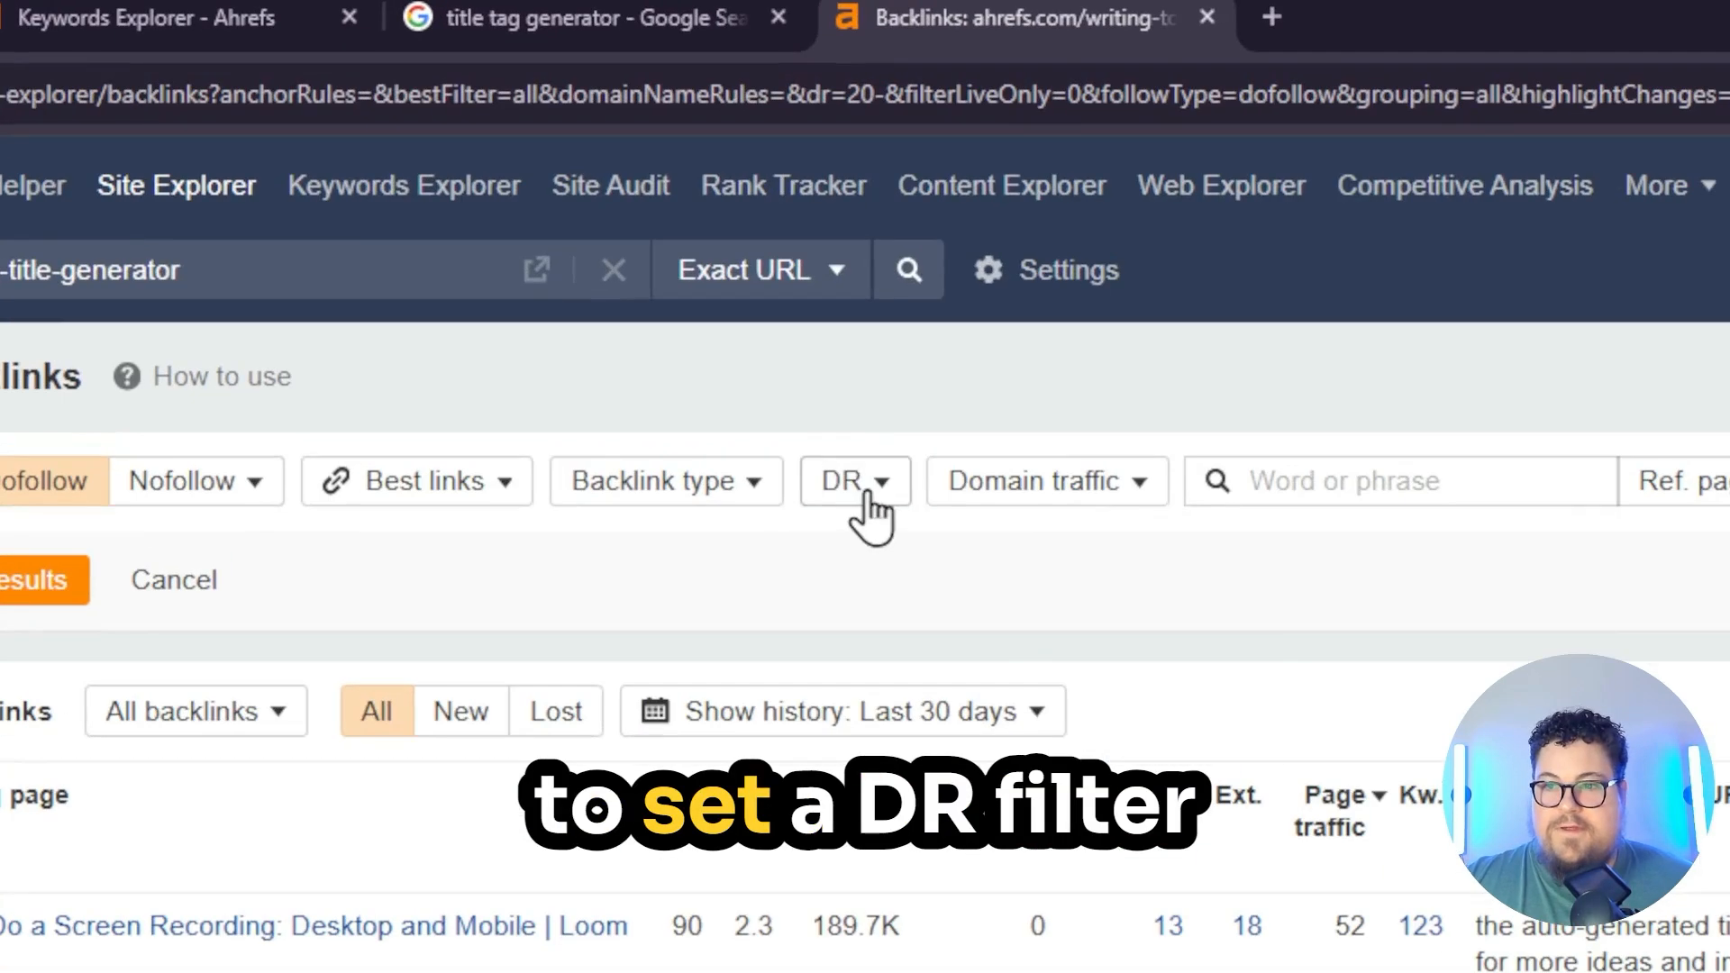
Filter the backlinks to referring domains with a DR from 20 upward
click(1424, 497)
text(20)
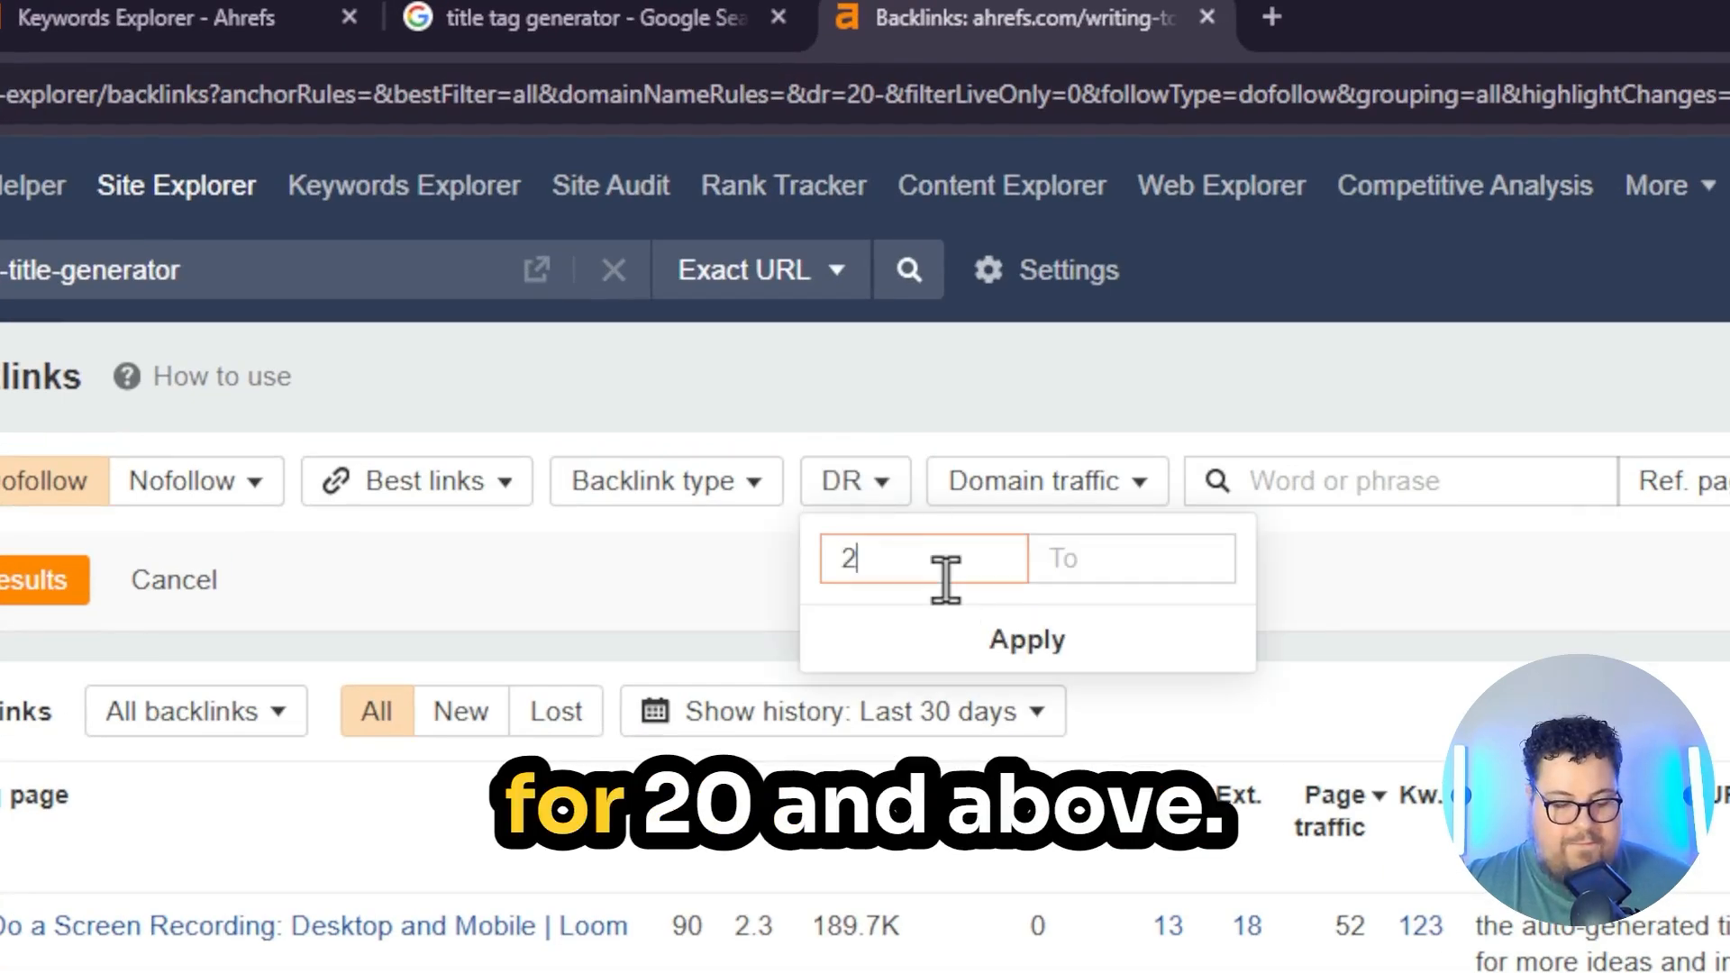
click(1018, 644)
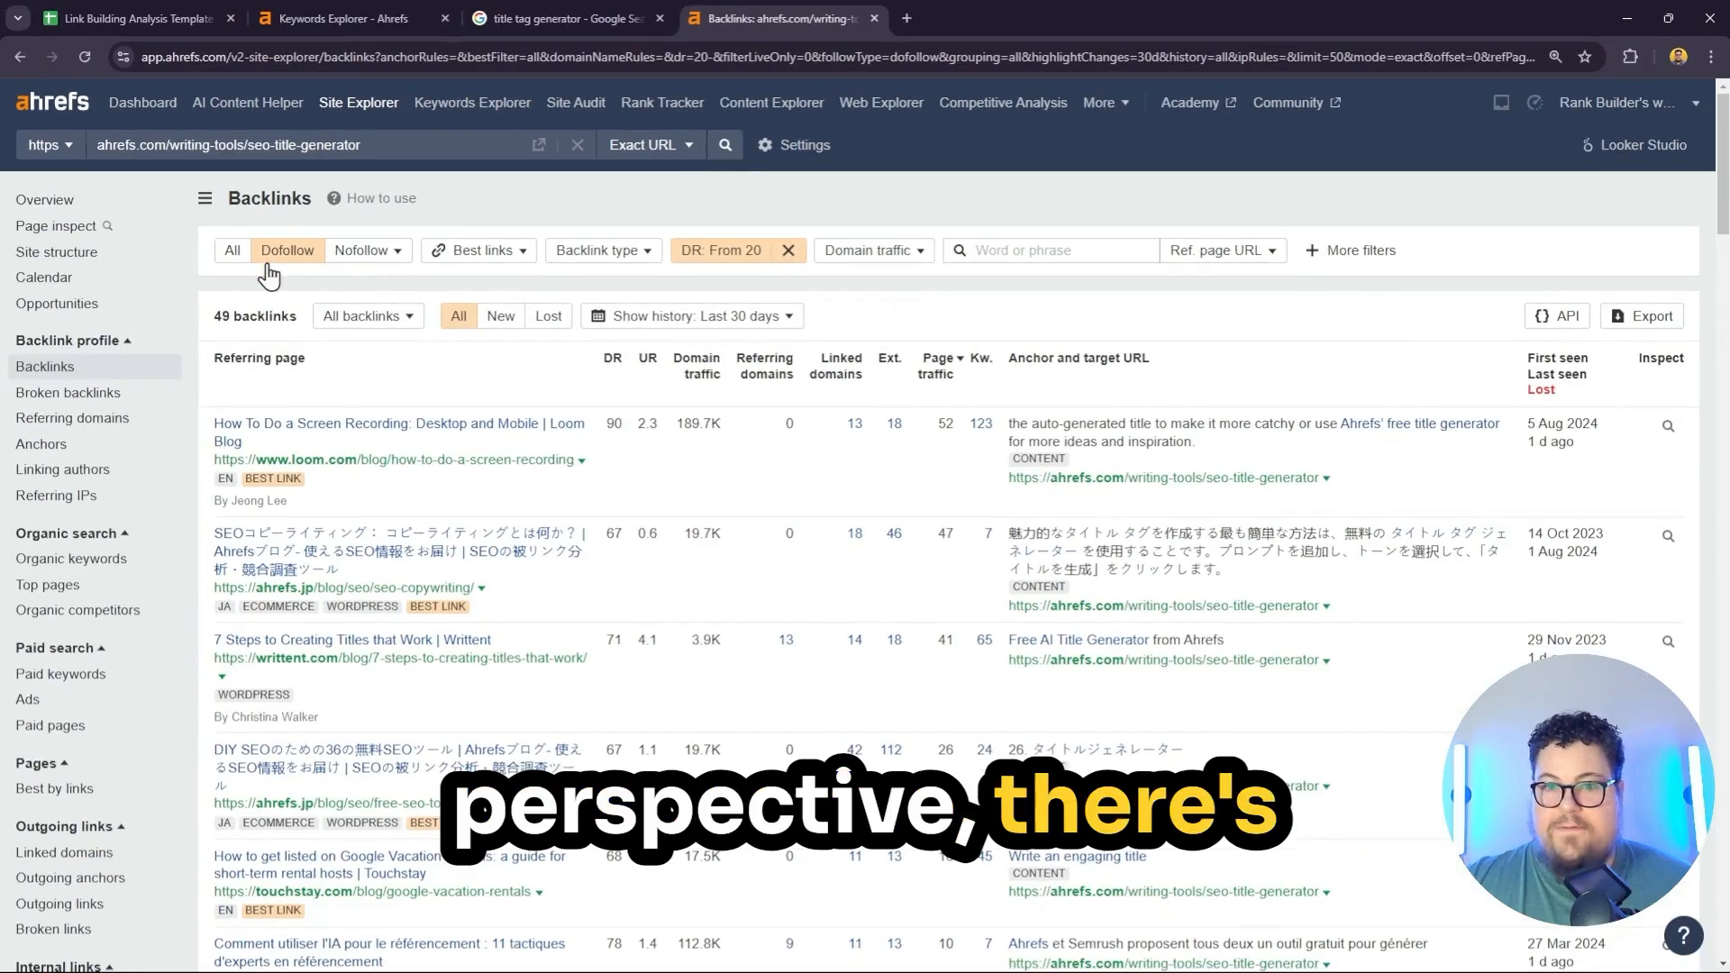
Add a domain traffic filter from 1 upward and show the filtered backlinks
click(907, 261)
click(912, 250)
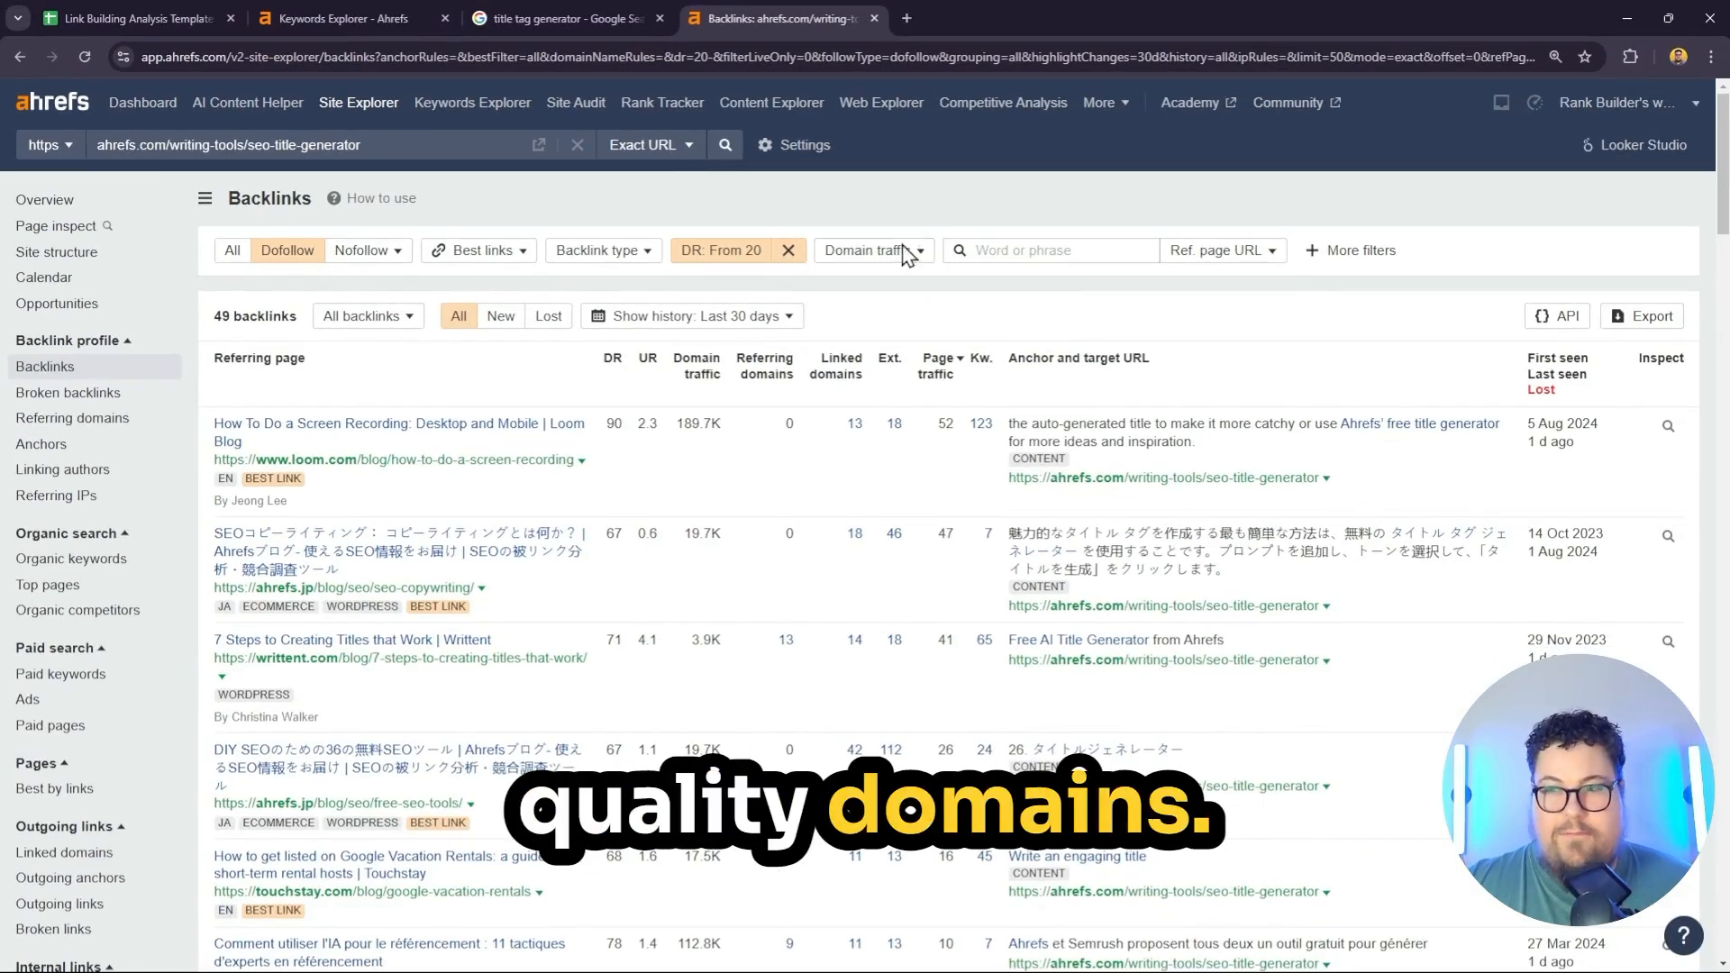
click(867, 252)
text(1)
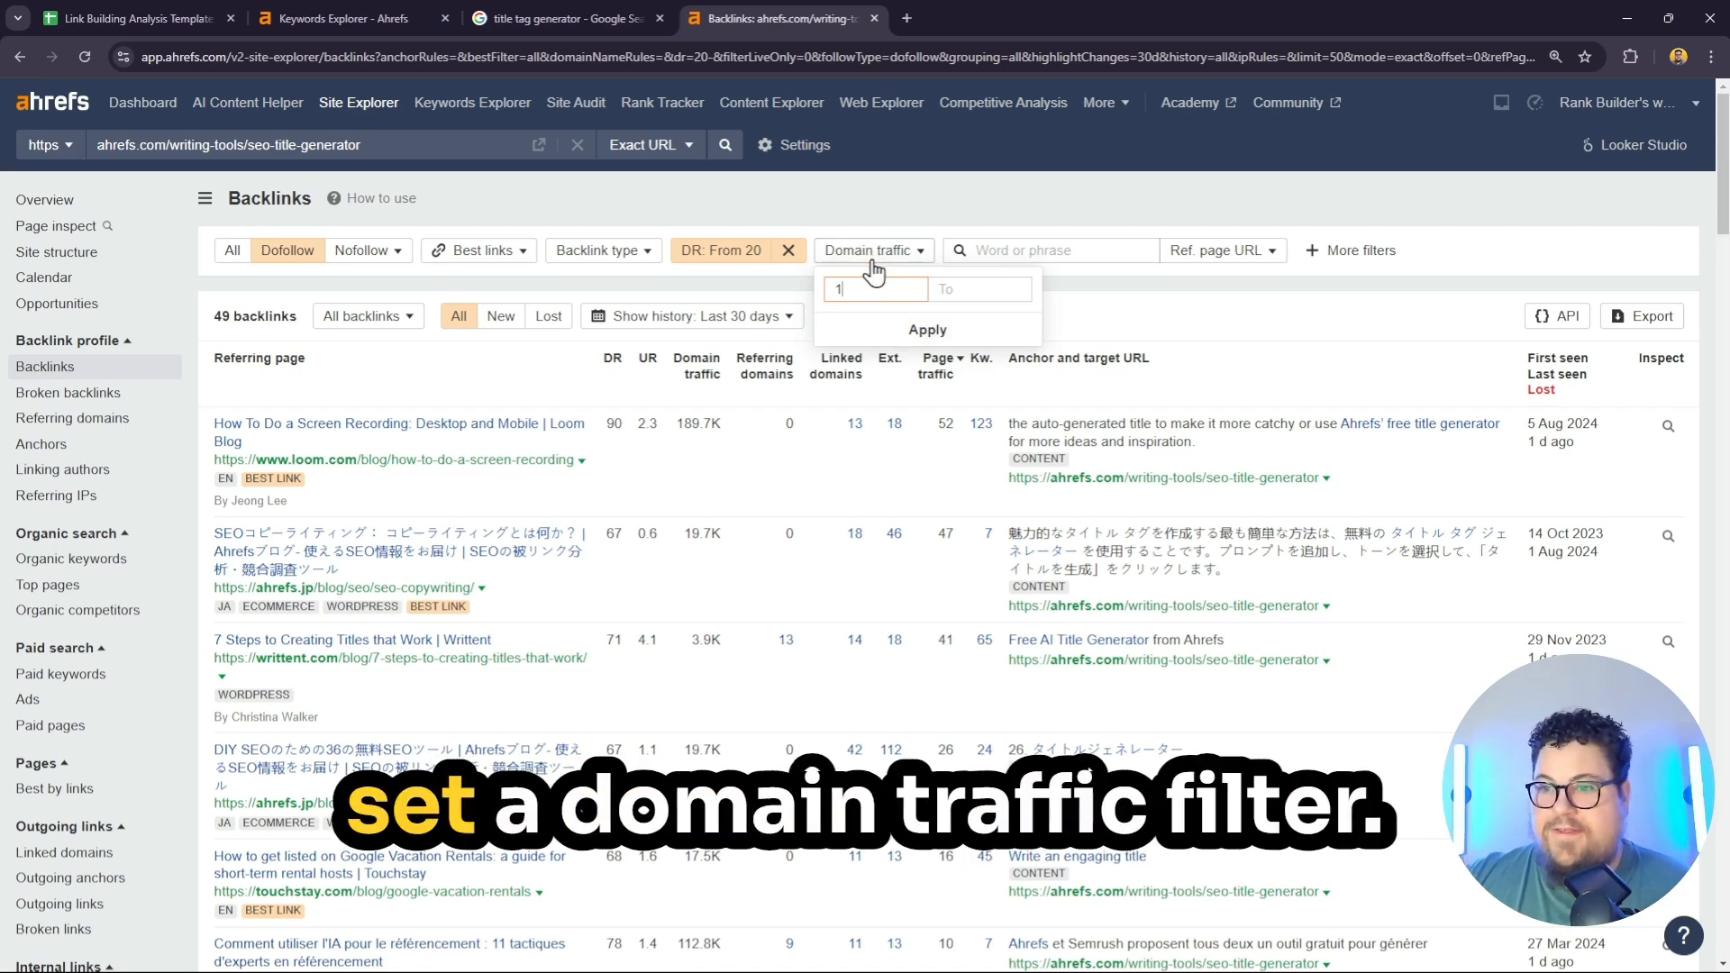
click(867, 339)
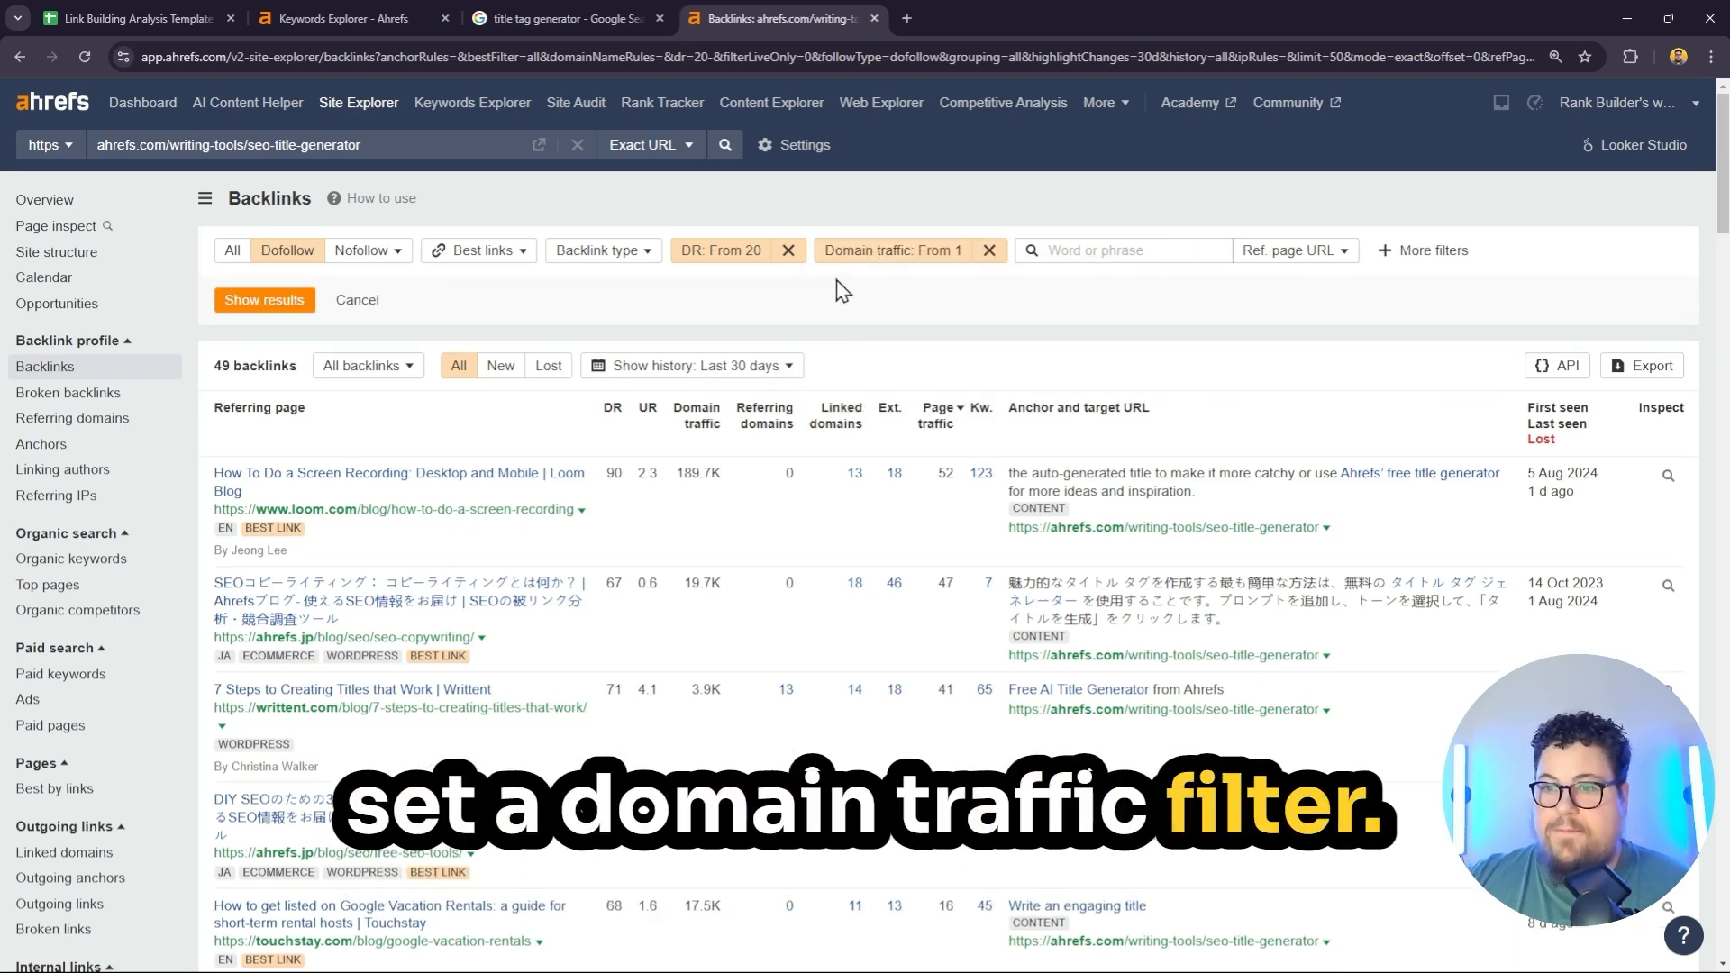
click(264, 301)
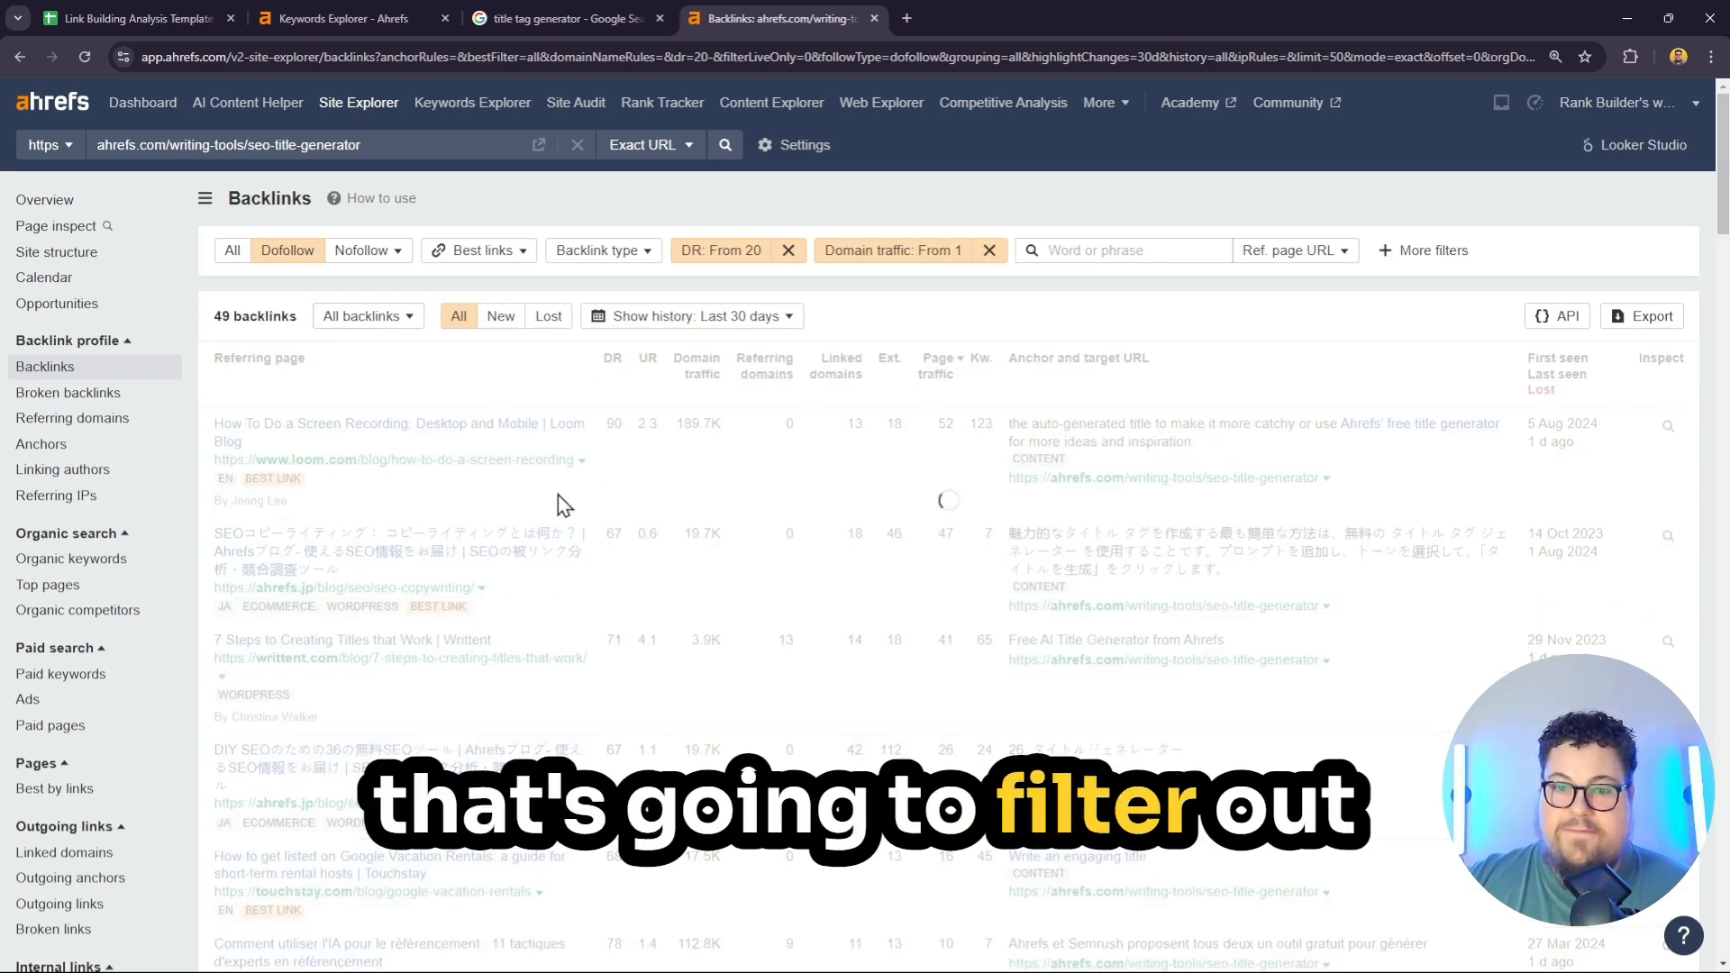
Examine the filtered backlink list and its total number of backlinks
scroll(856, 451, down, 4)
scroll(865, 450, up, 4)
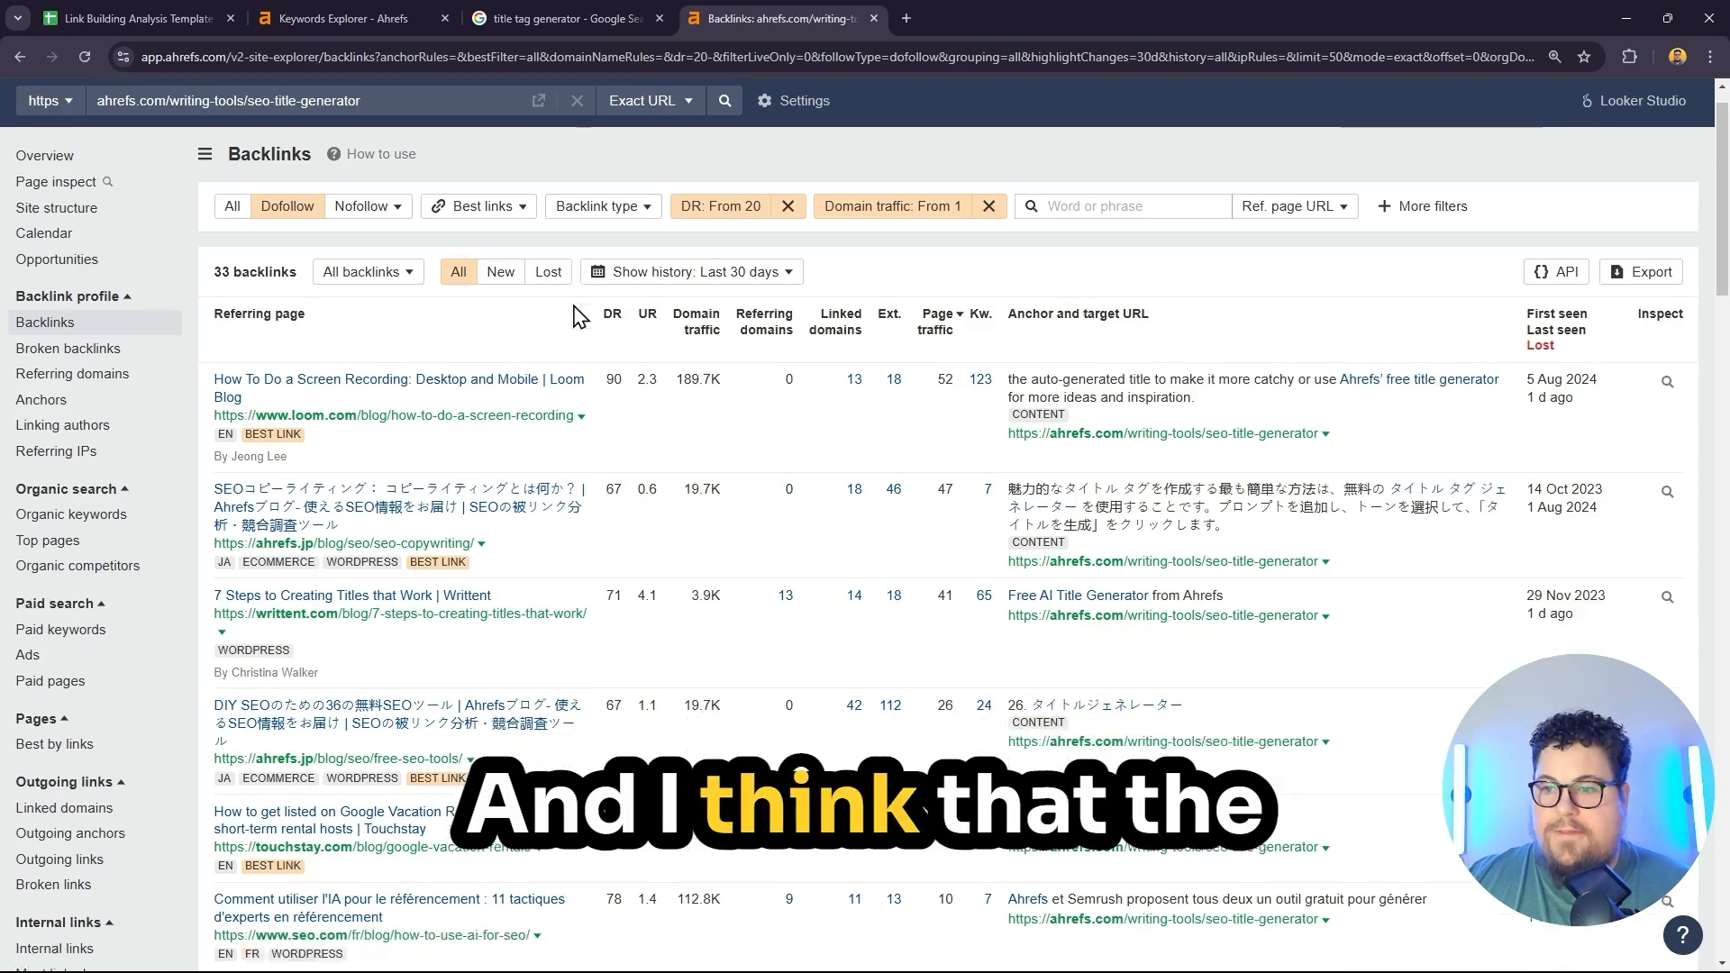
scroll(581, 368, down, 7)
scroll(586, 369, up, 7)
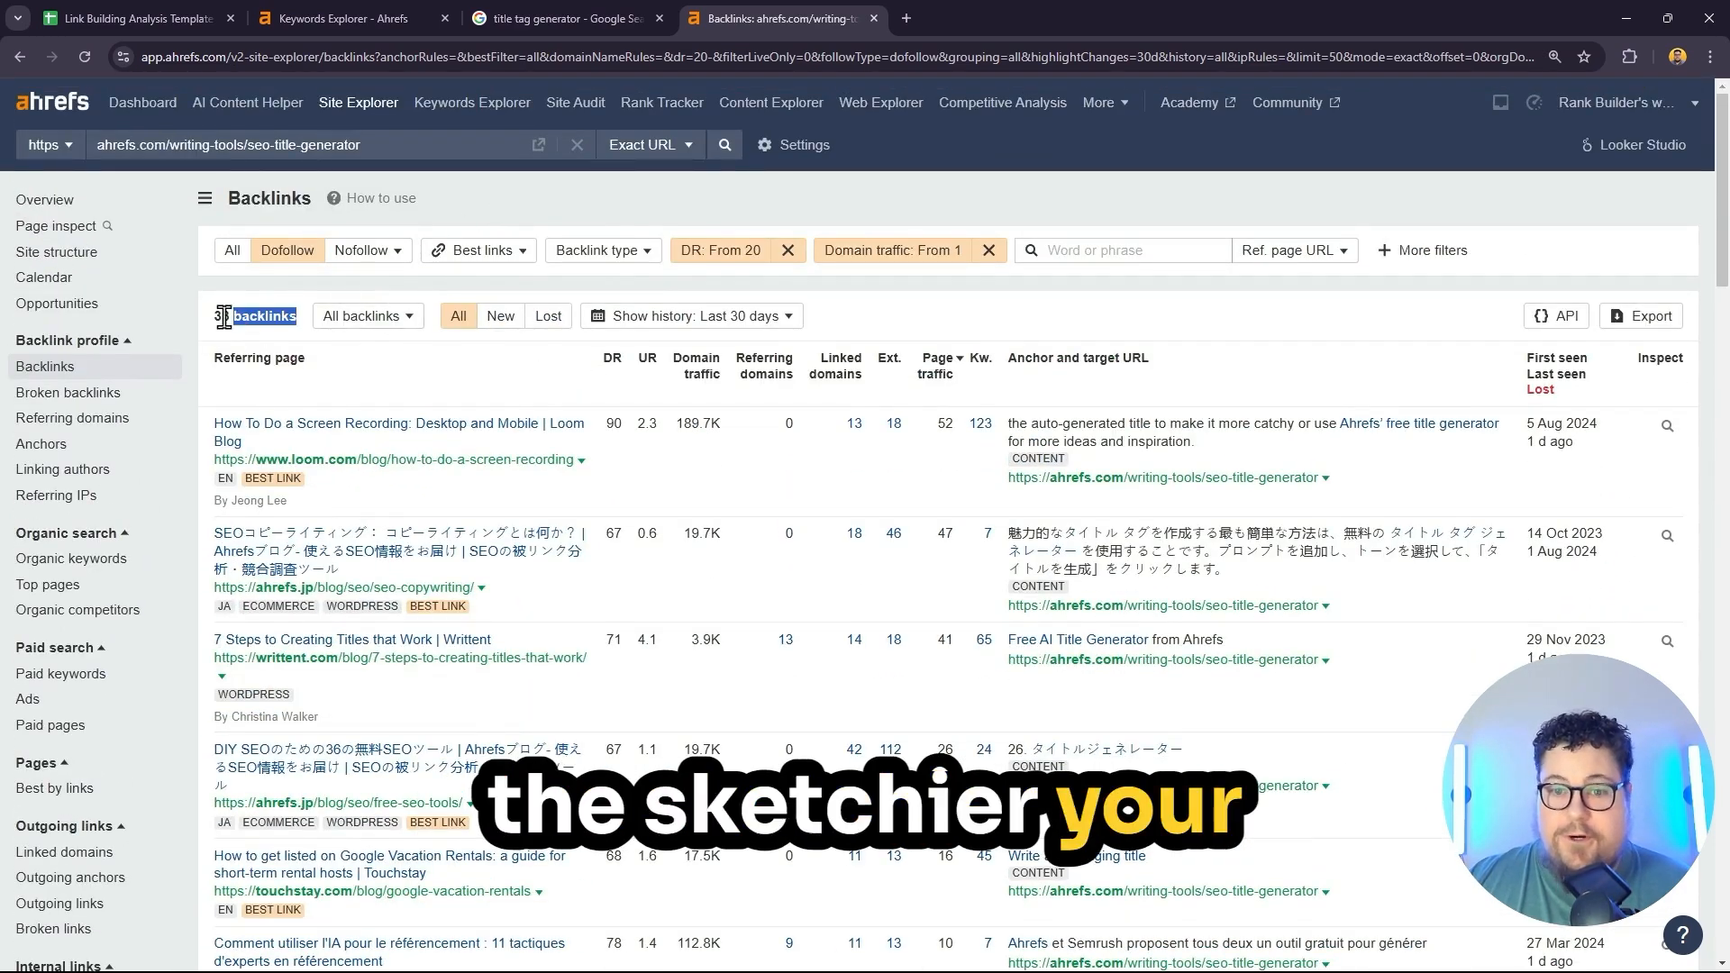
drag(223, 317, 222, 316)
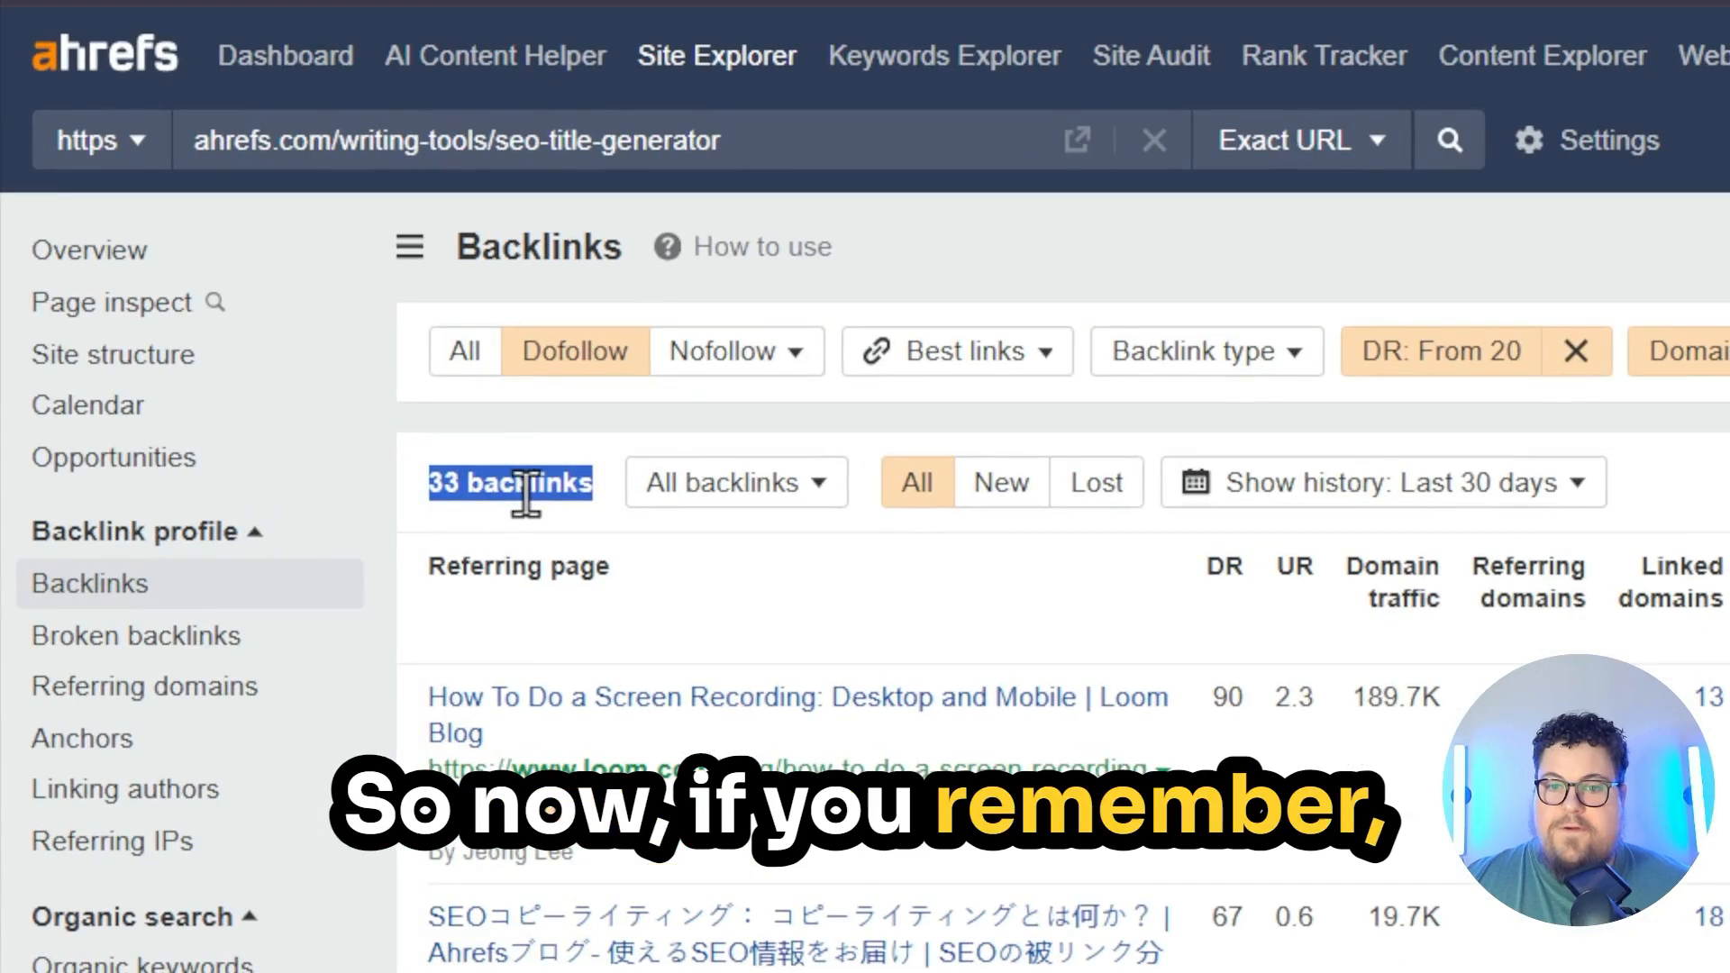
double_click(440, 491)
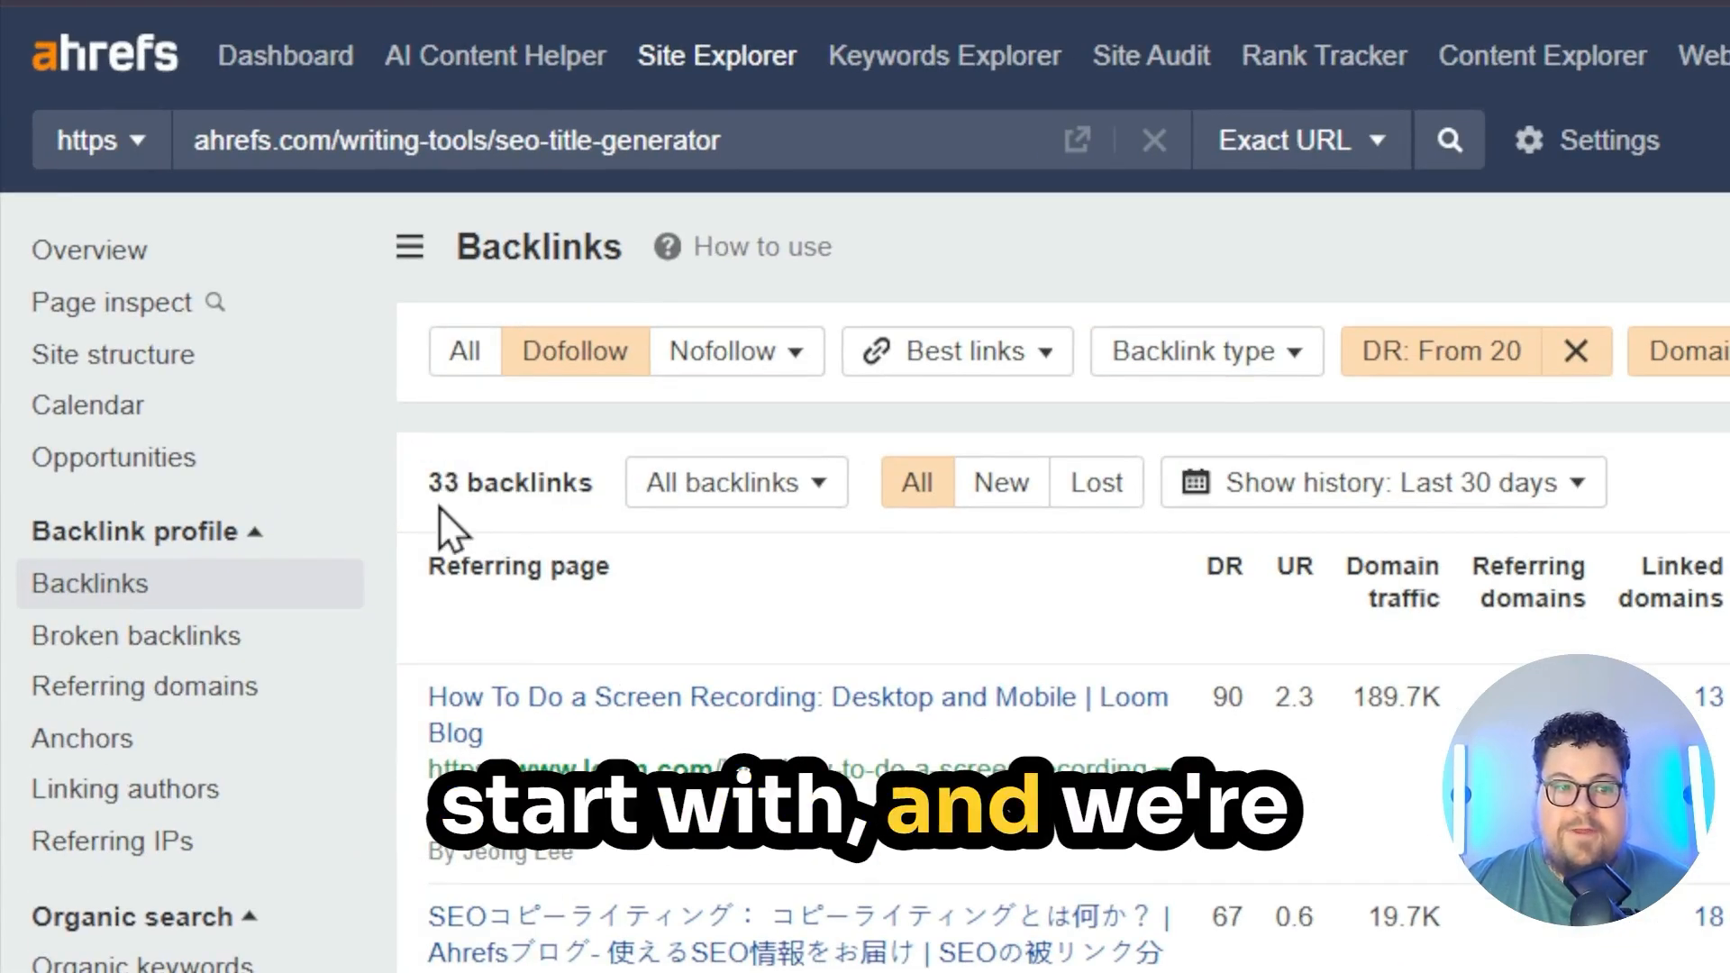
click(446, 502)
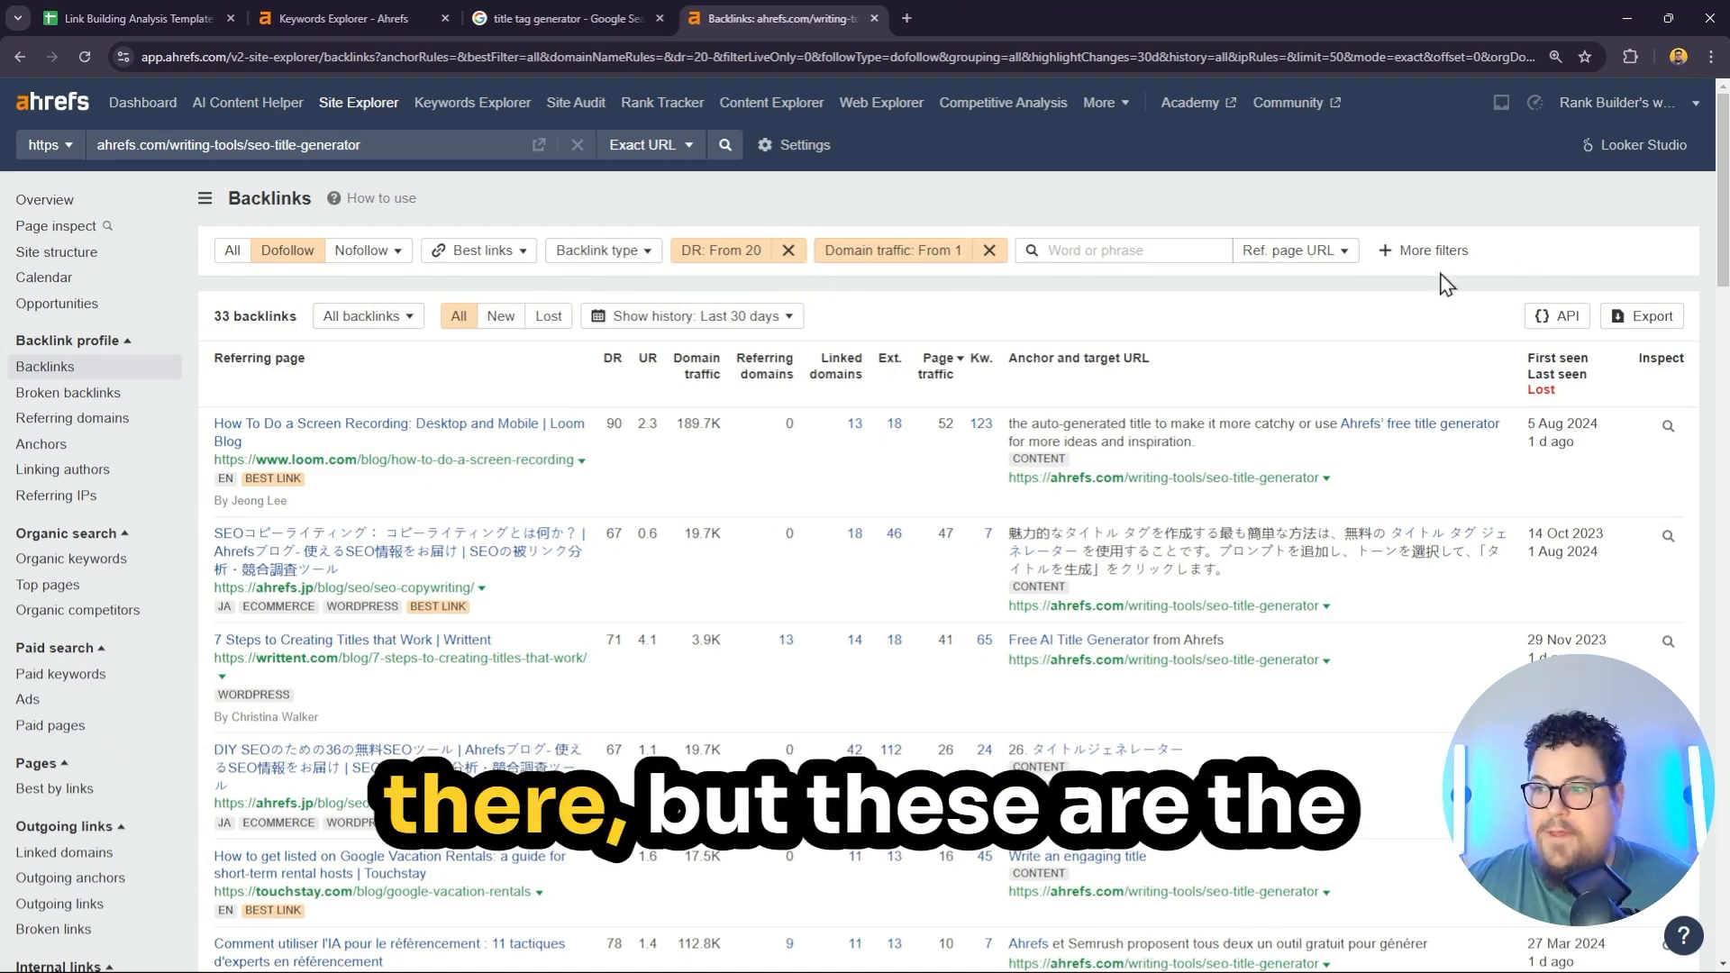
Look through the filtered backlinks and export all rows as a CSV (UTF-16, best for Excel)
scroll(1079, 311, down, 5)
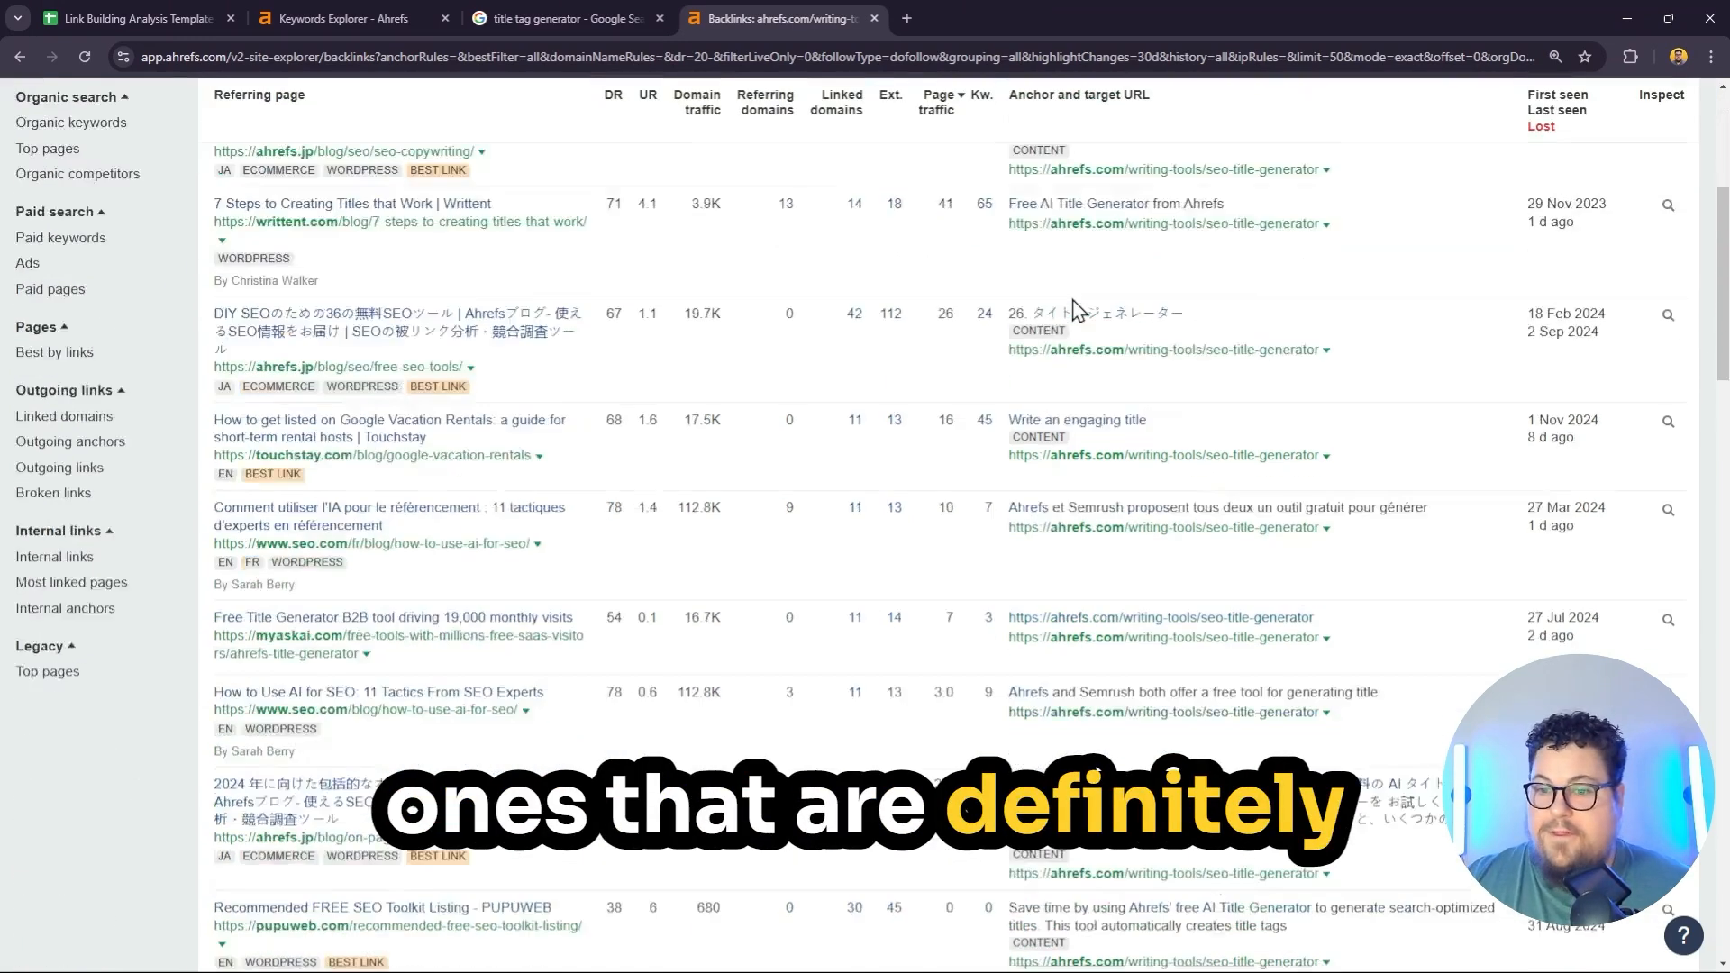
scroll(1081, 315, up, 5)
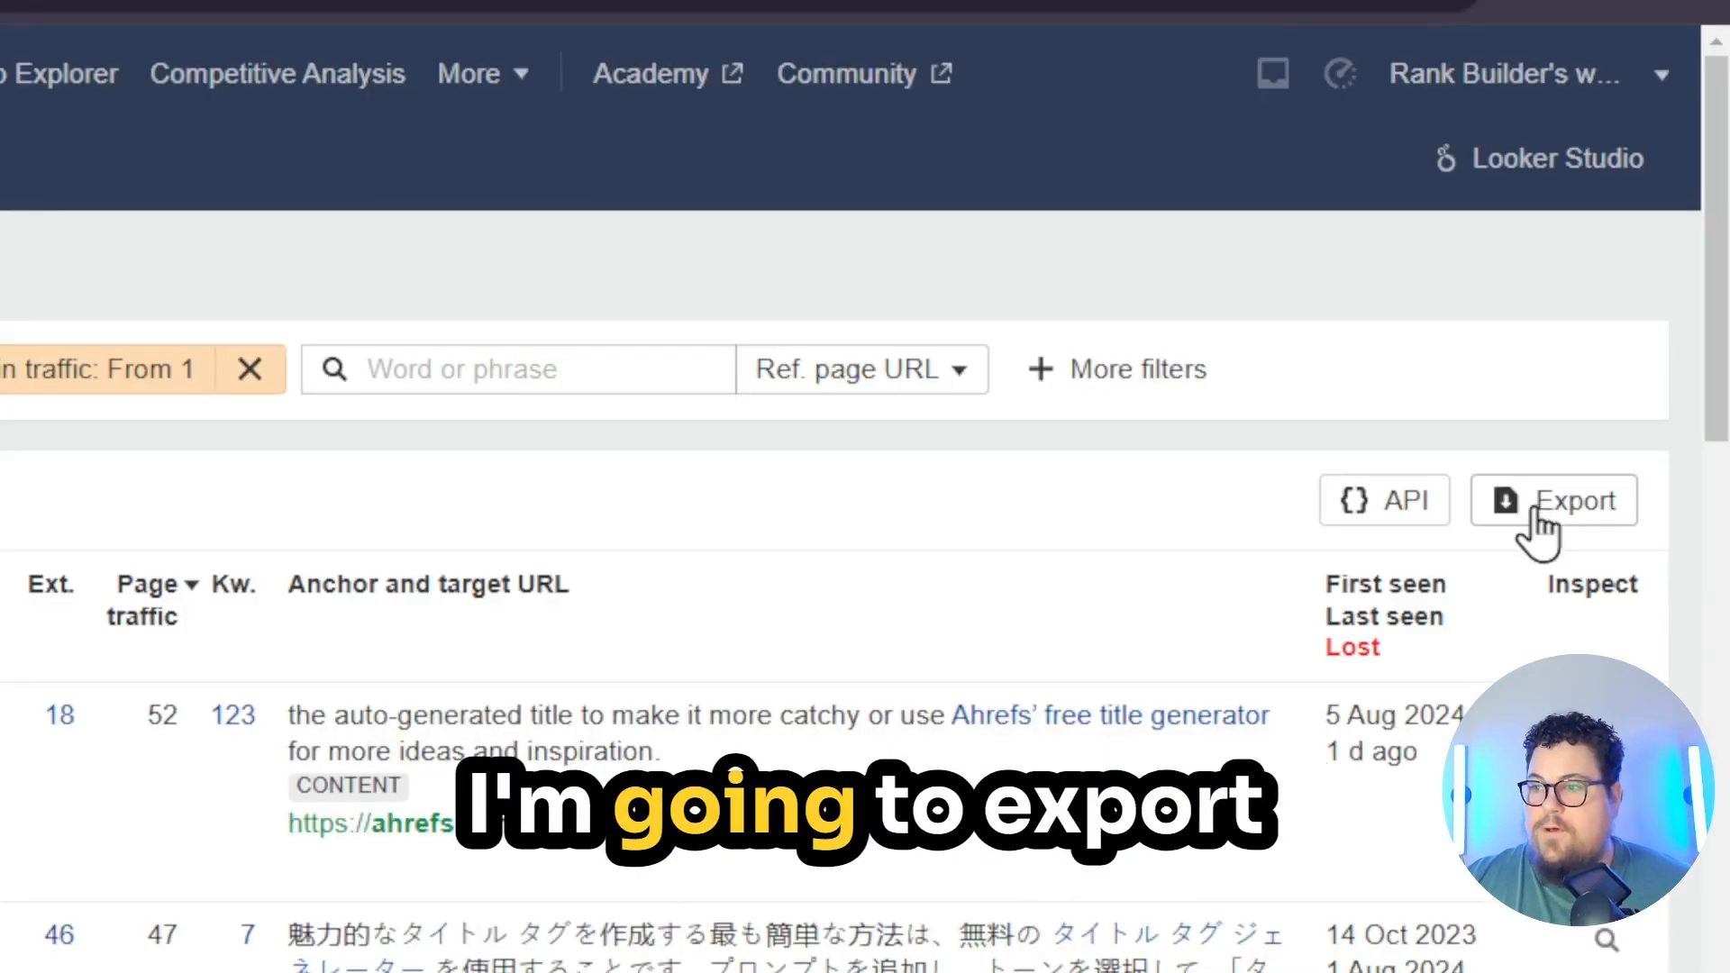
click(1642, 316)
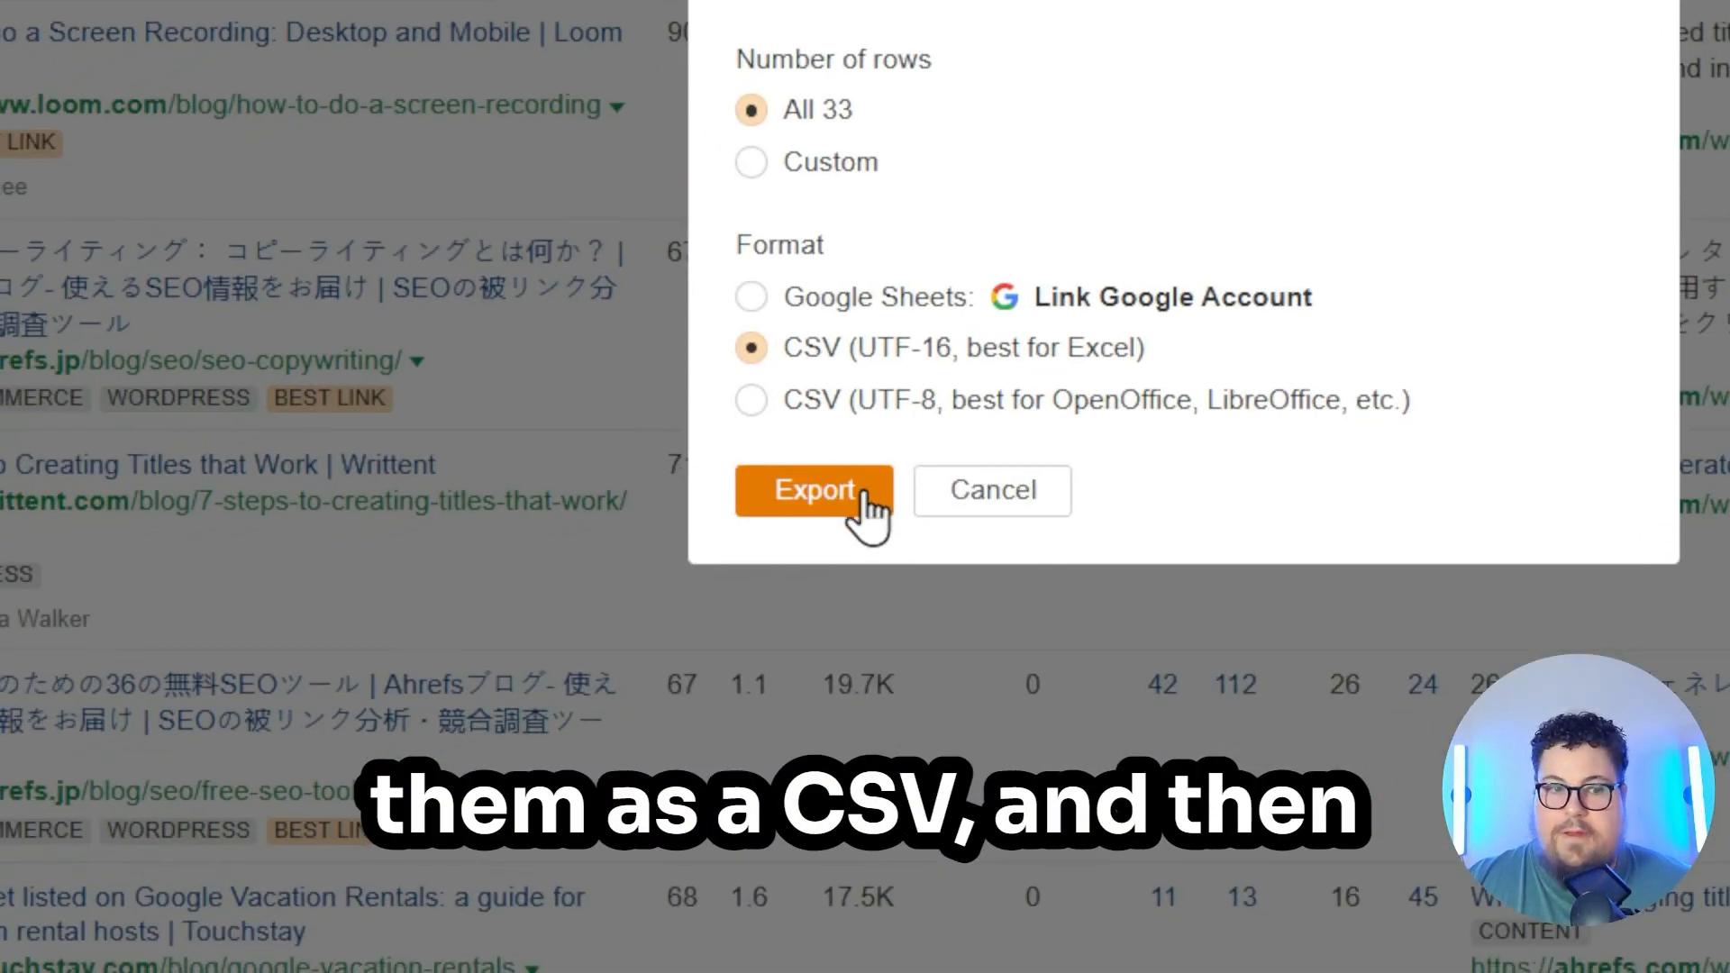
click(669, 563)
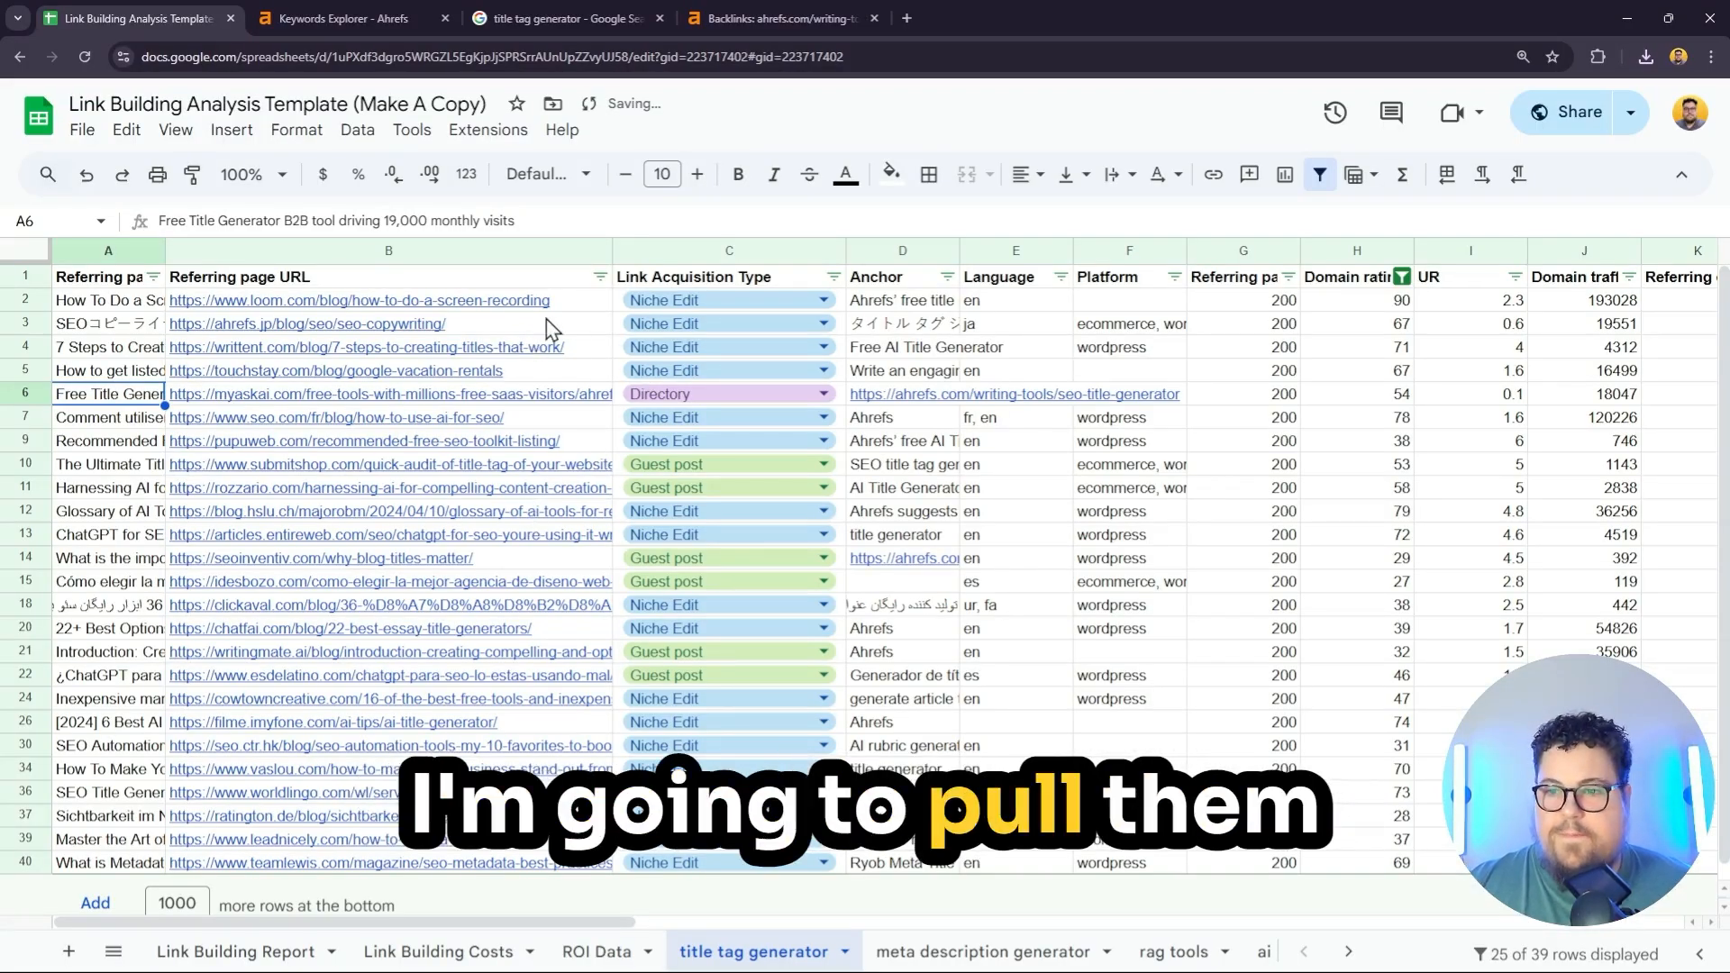
Switch to the link building spreadsheet and compare the "title tag generator" keyword in the report with the name of its backlink sheet
click(1115, 538)
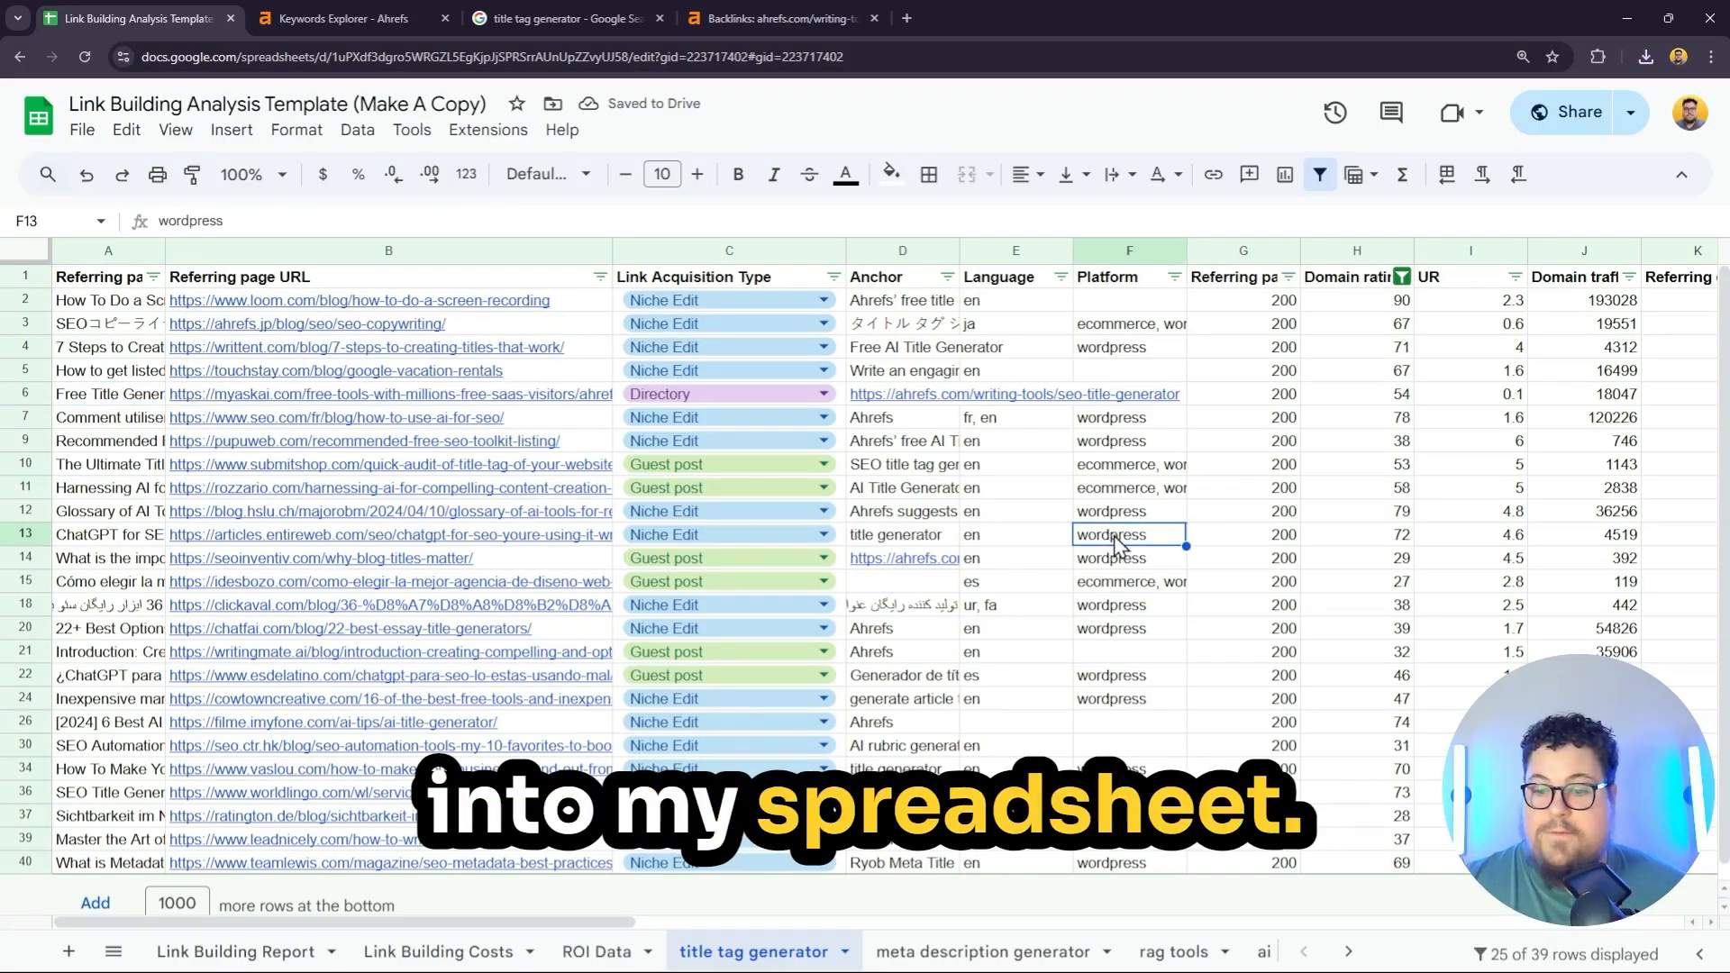
scroll(1117, 535, right, 5)
scroll(979, 863, left, 5)
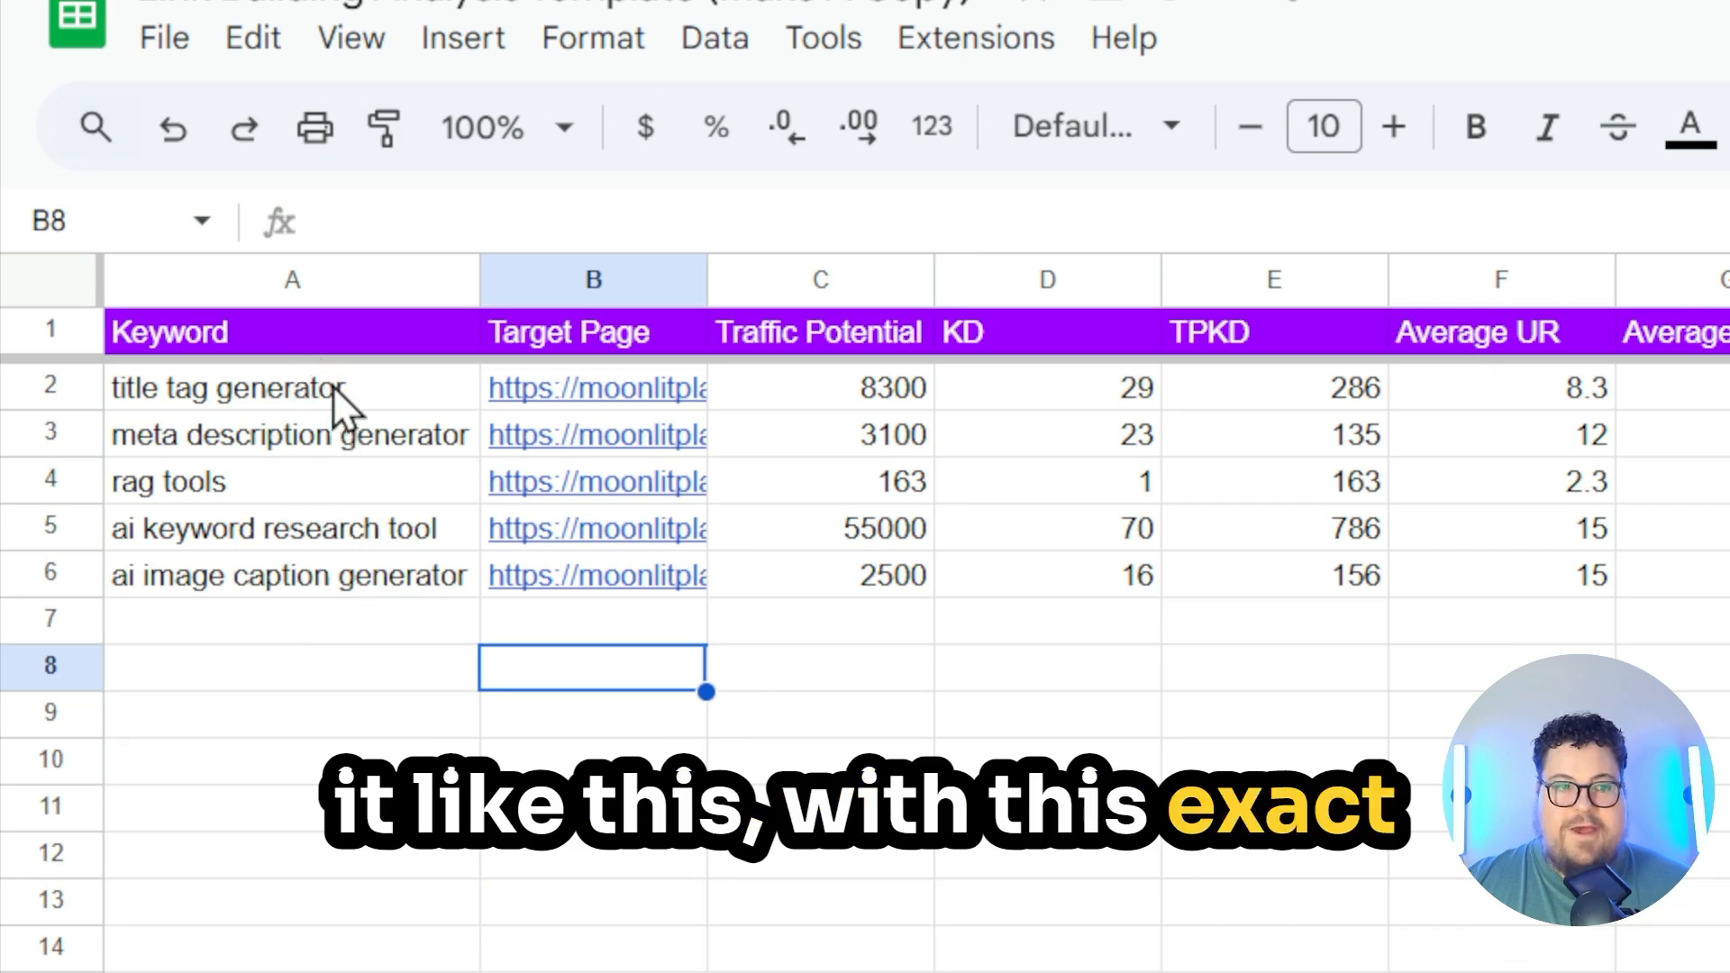
click(332, 386)
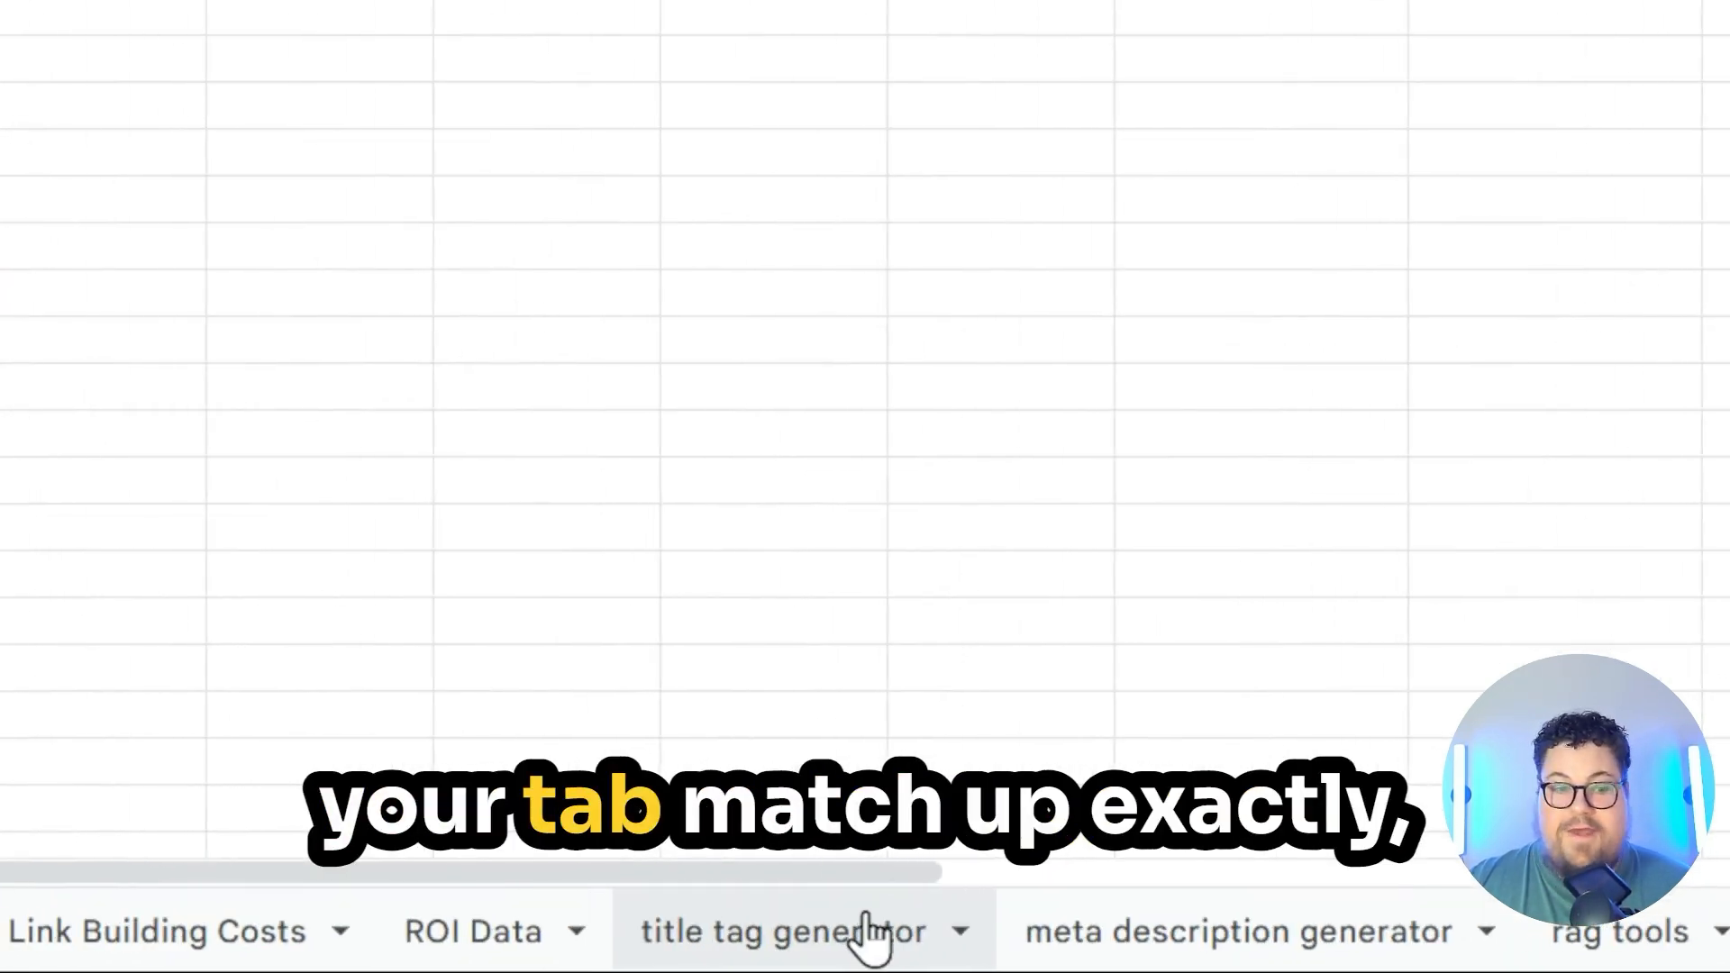
click(869, 929)
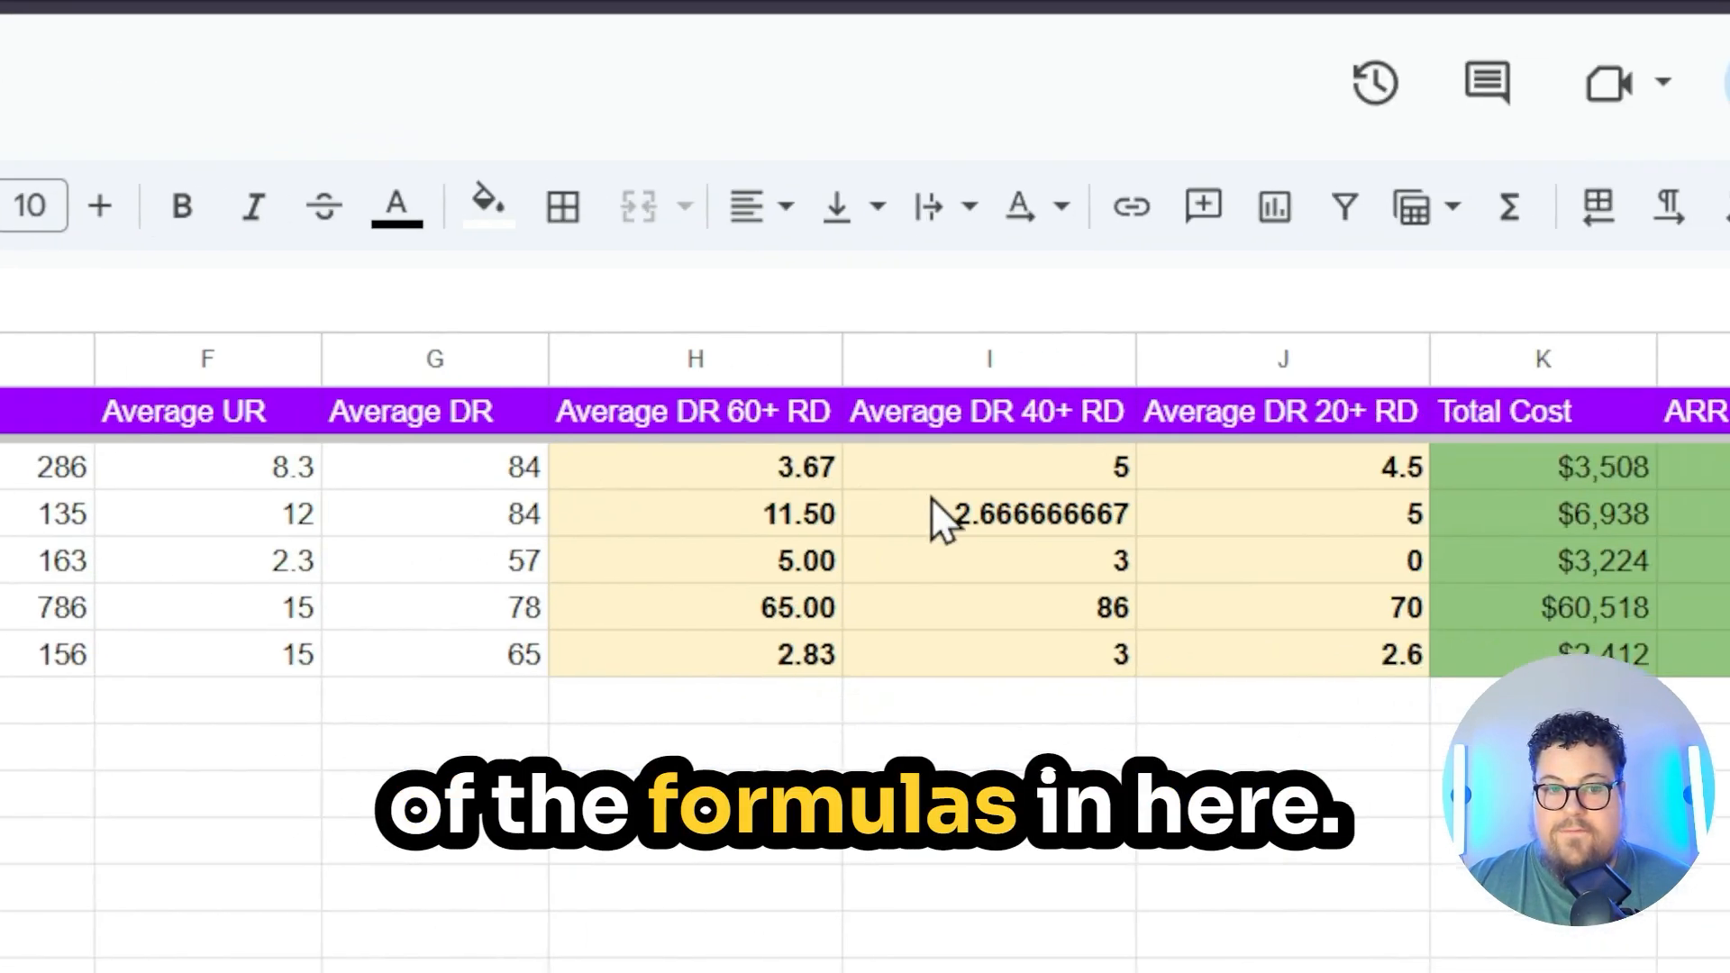
Inspect the Average DR 20+ RD and Total Cost formulas in the Link Building Report
click(1321, 551)
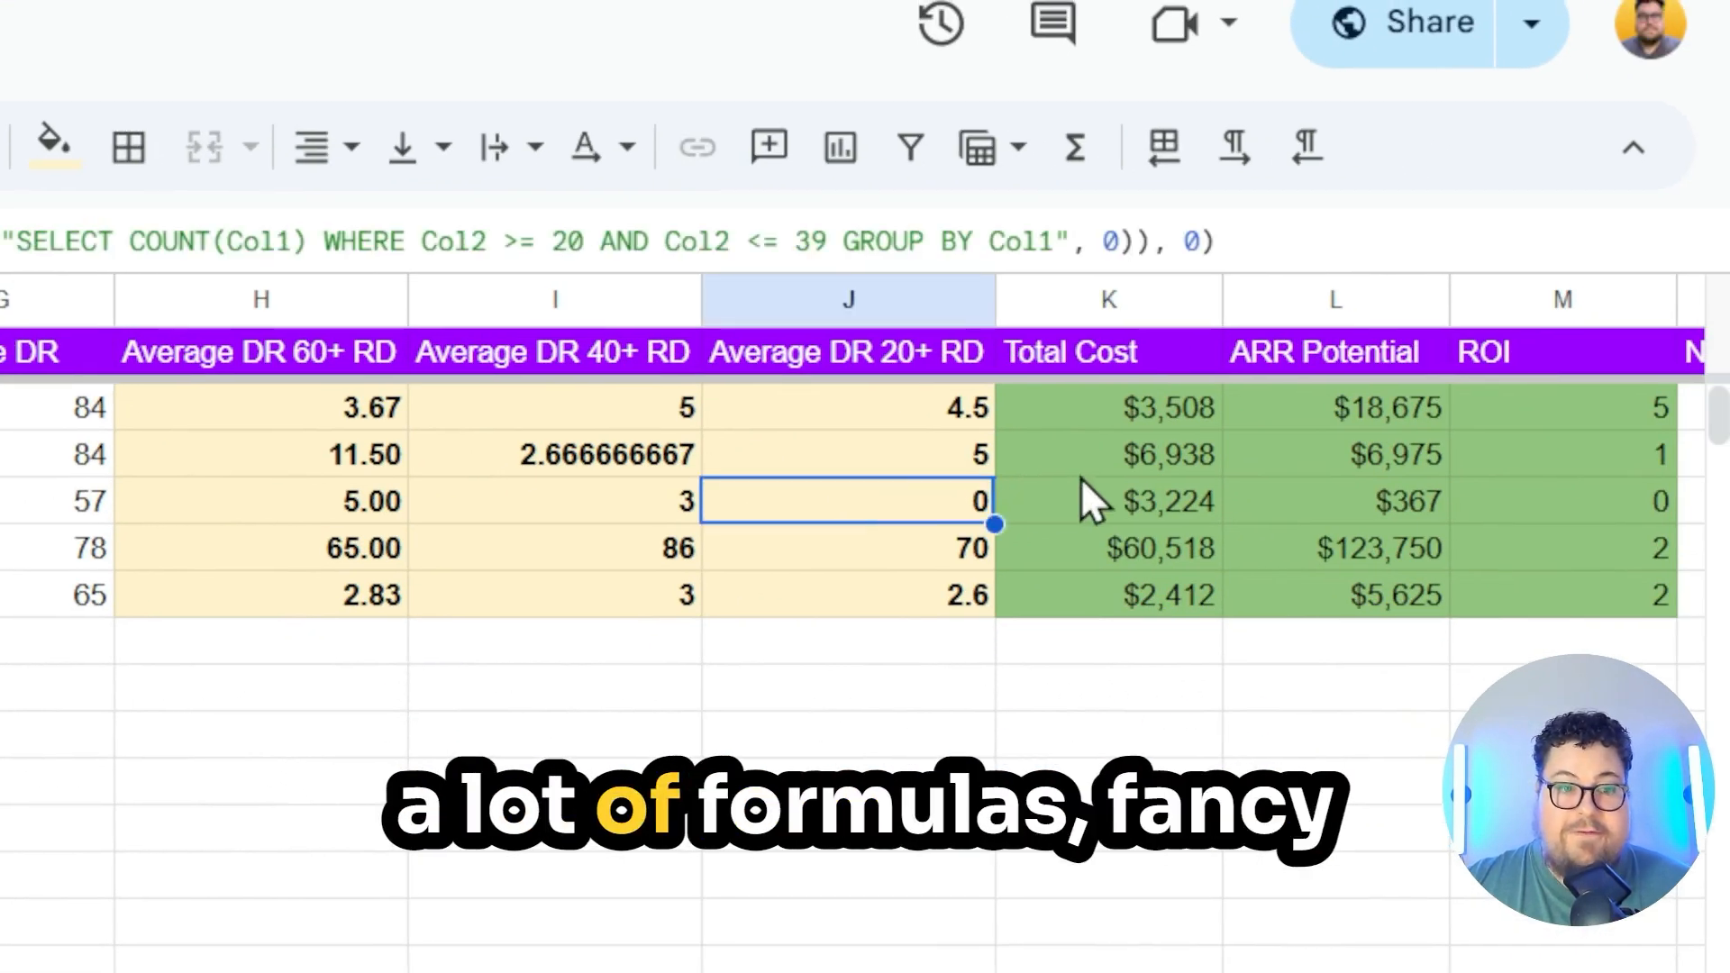
click(1089, 474)
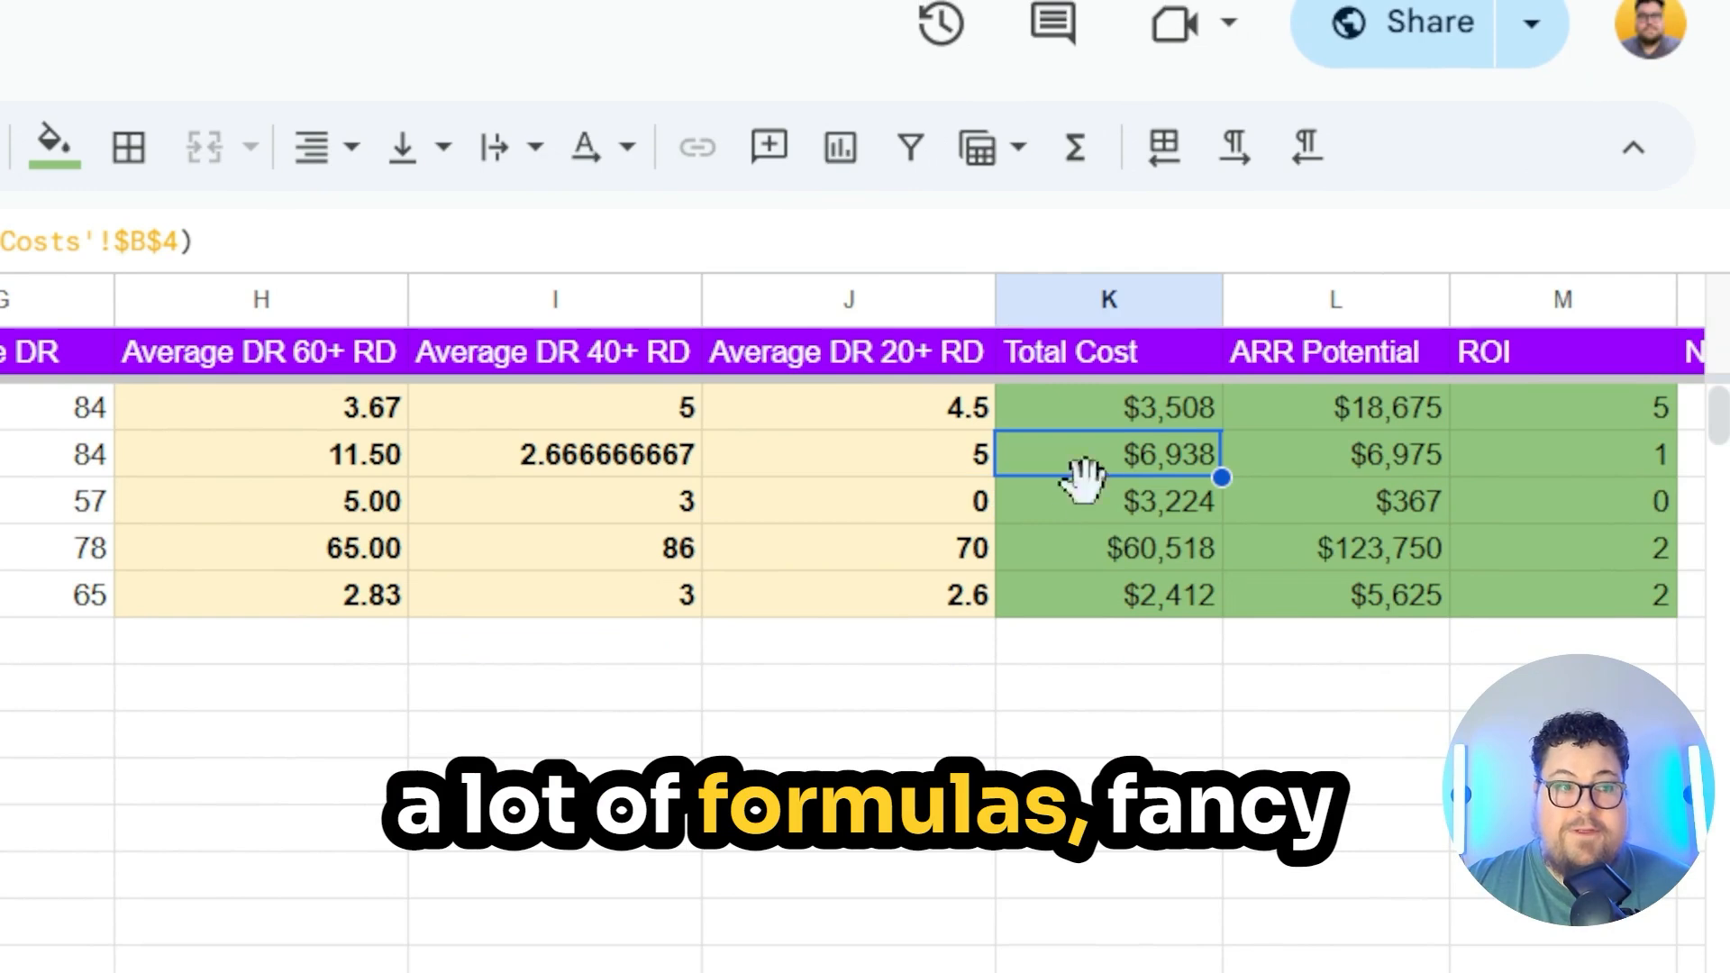
click(614, 541)
click(272, 566)
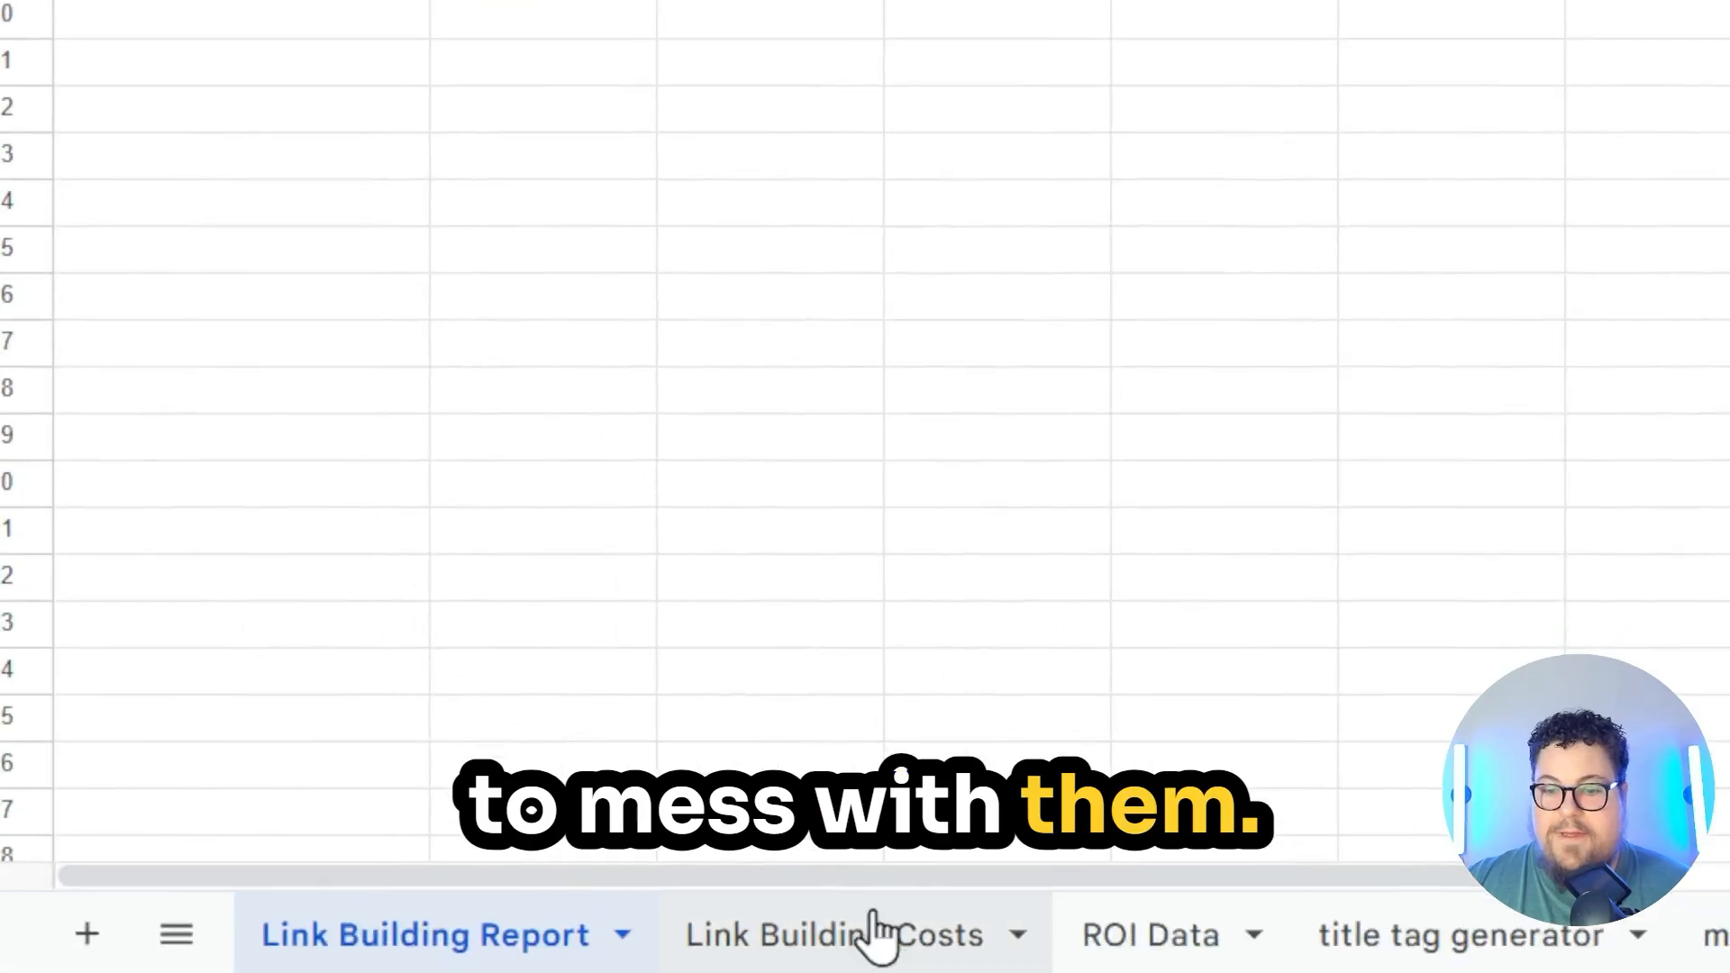
Check the title tag generator sheet's name against the report, and examine the report's average DR columns and title tag generator row
click(791, 952)
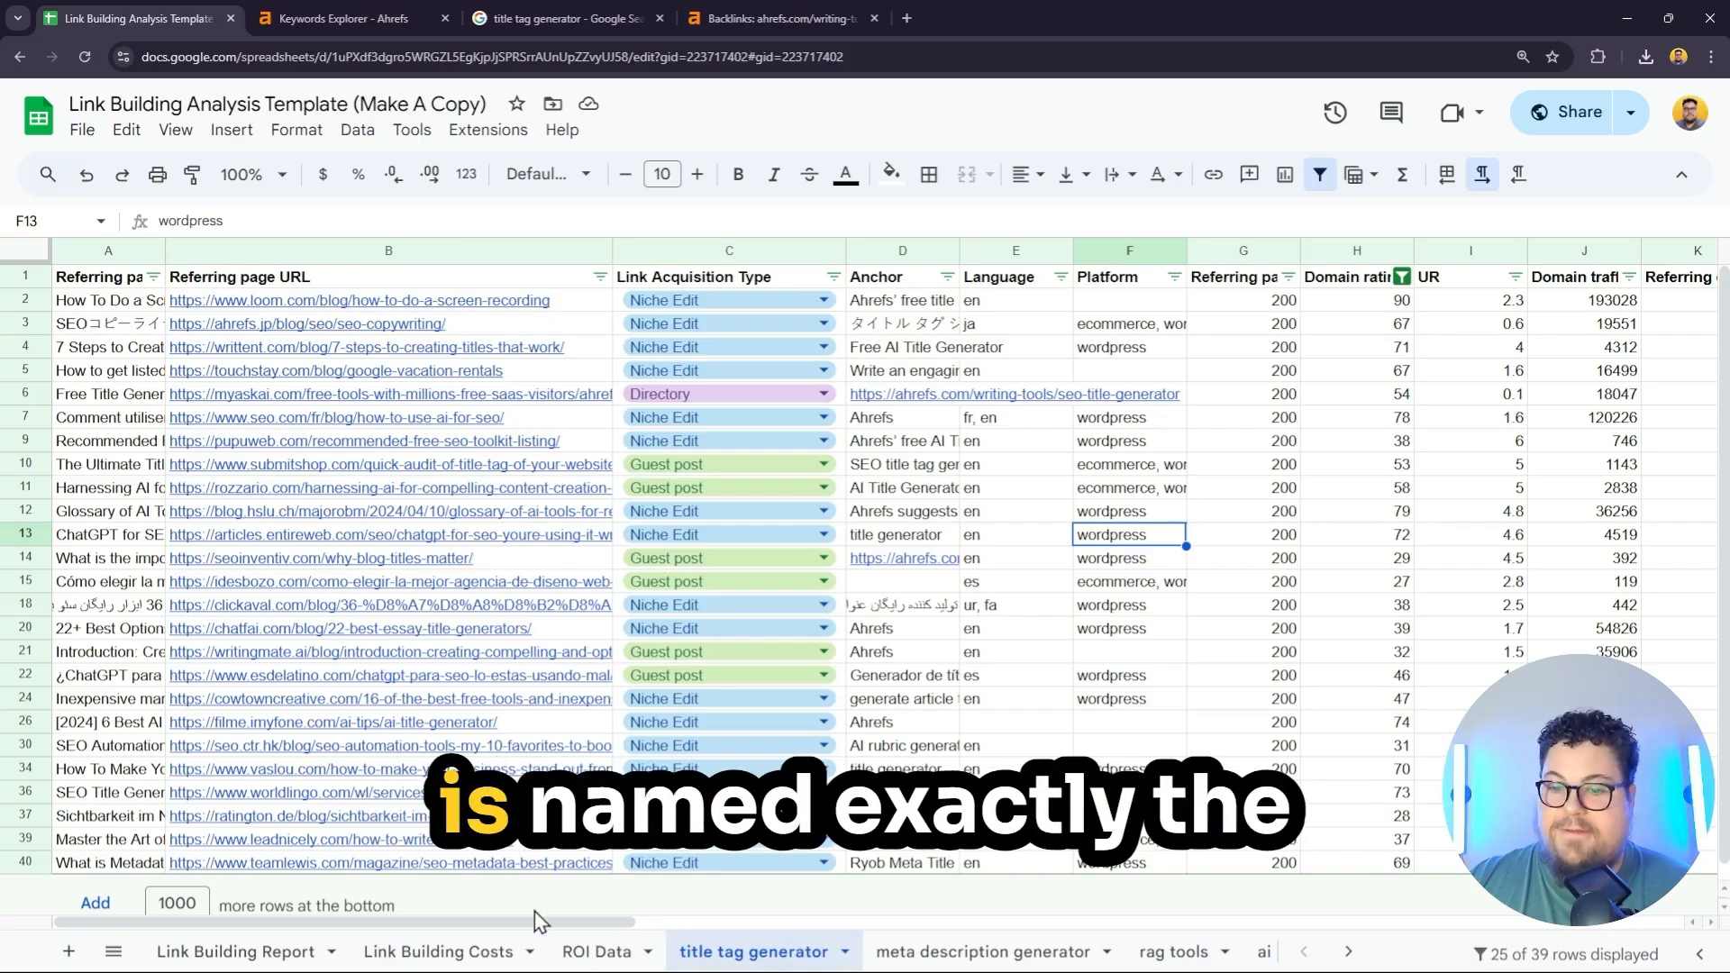
drag(532, 922, 502, 892)
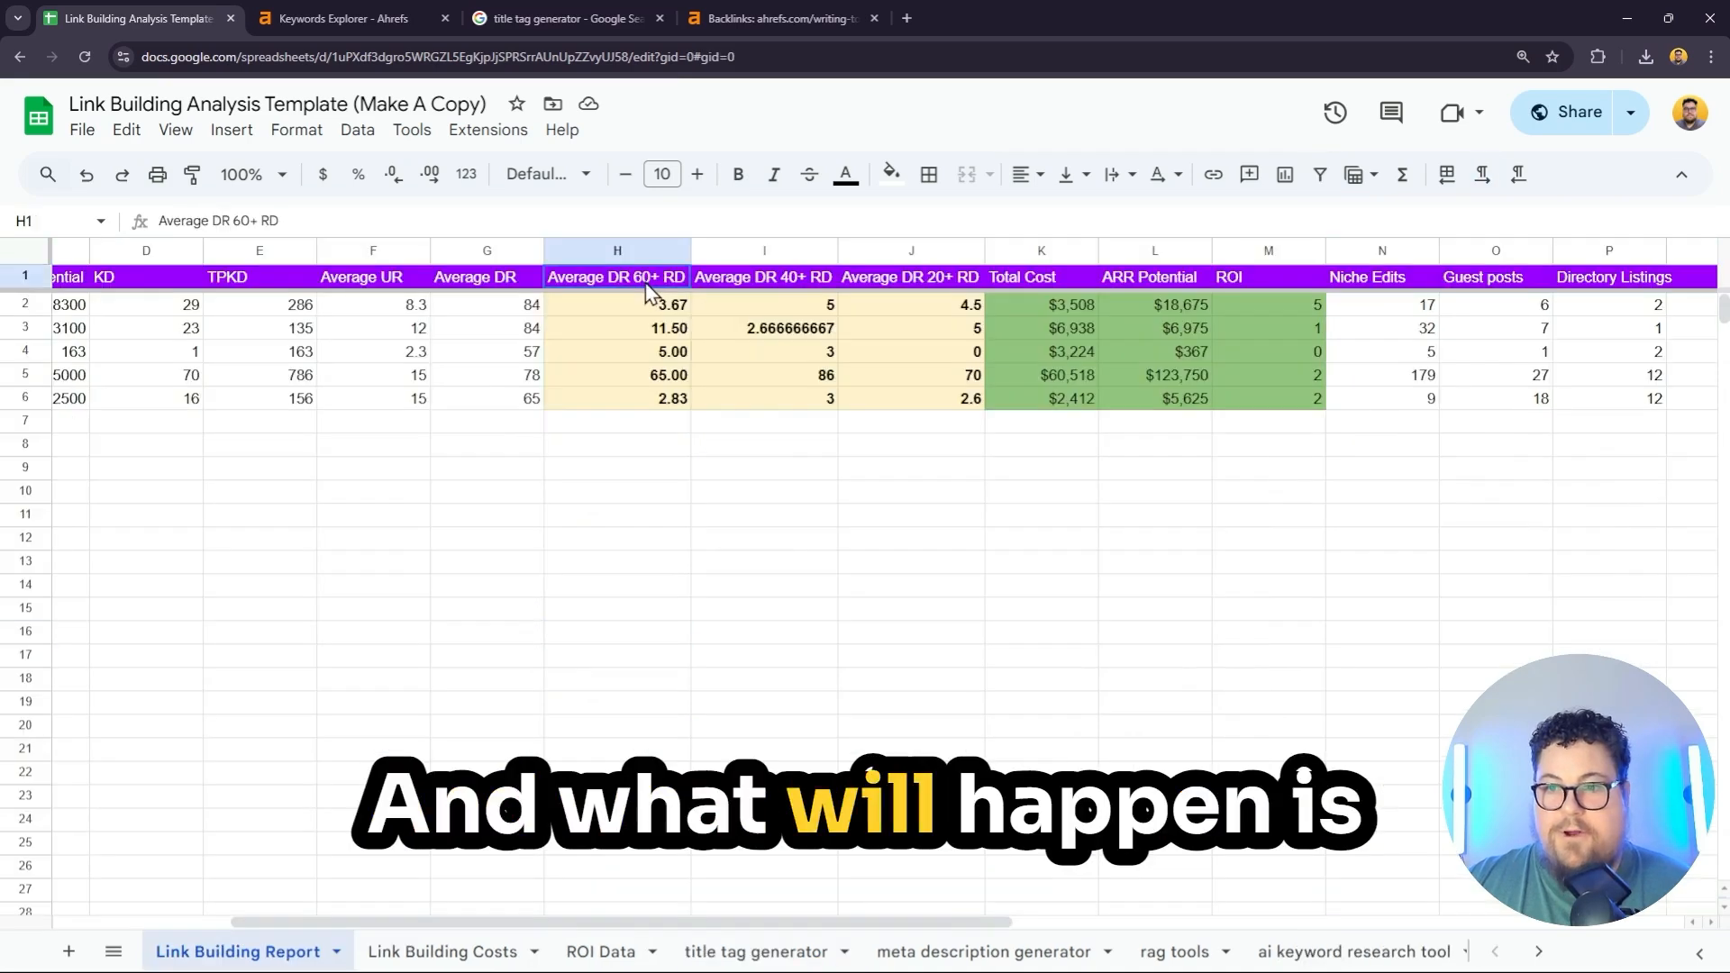
drag(809, 287, 924, 437)
click(766, 491)
drag(784, 922, 607, 922)
click(36, 306)
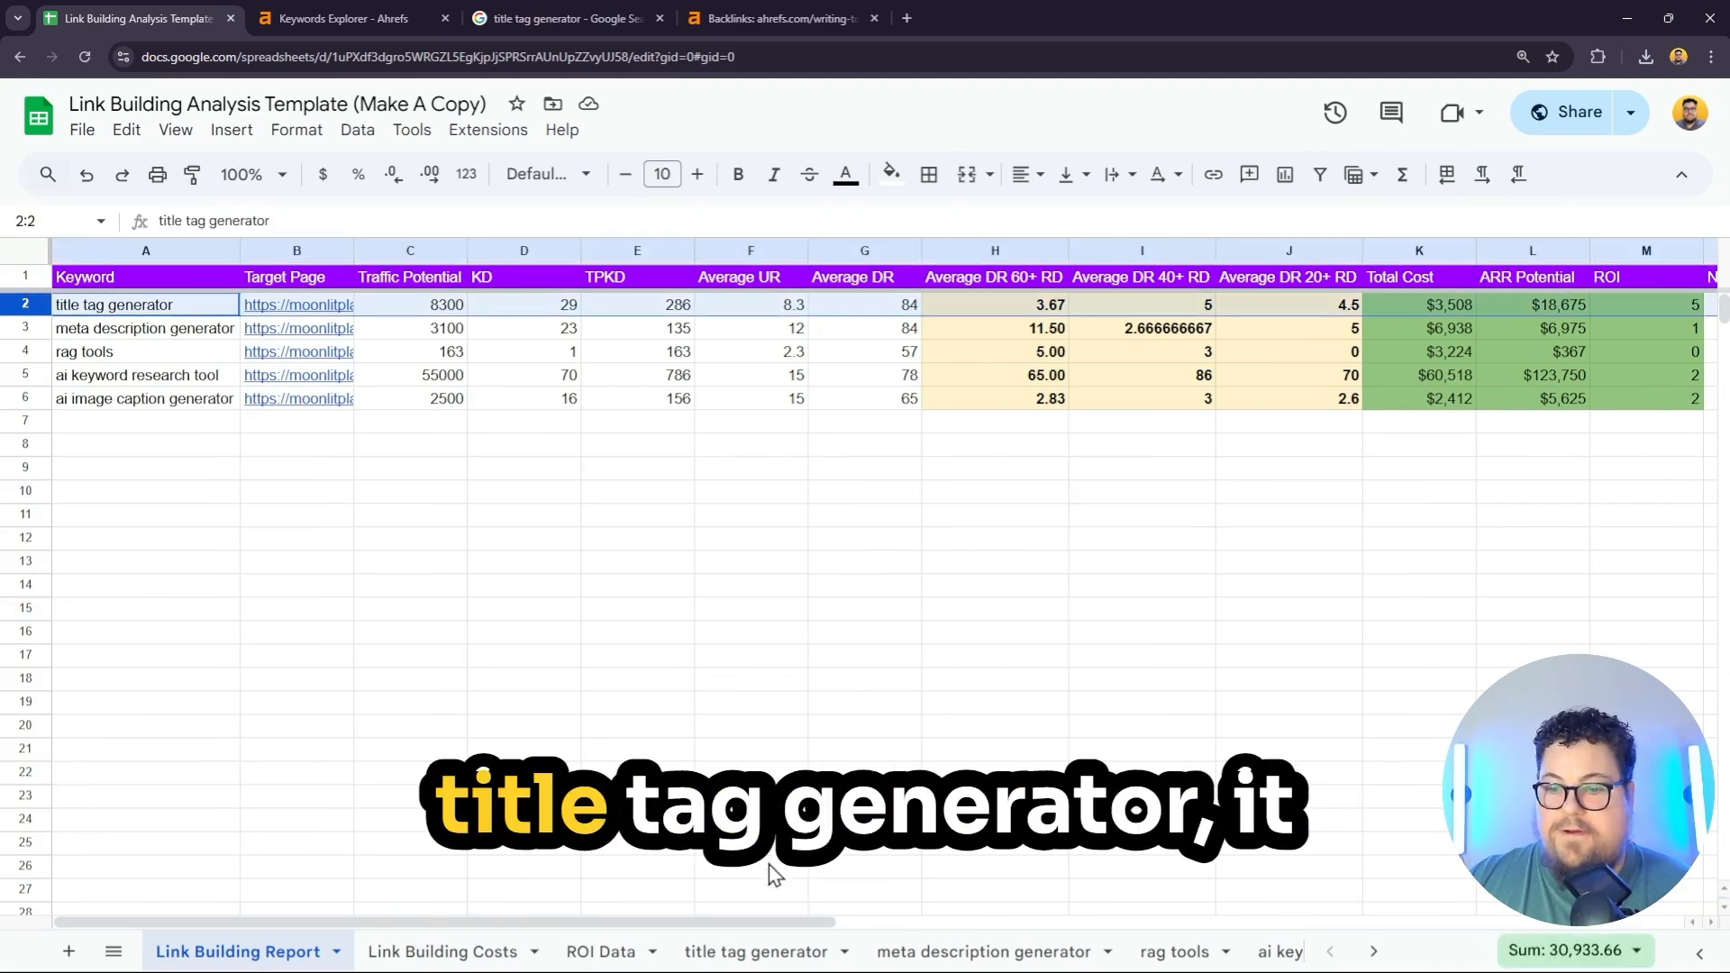
Inspect the title tag generator row's formulas for Average DR 60+, DR 40+ and DR 20+ RD
drag(761, 922, 931, 895)
click(784, 631)
click(616, 310)
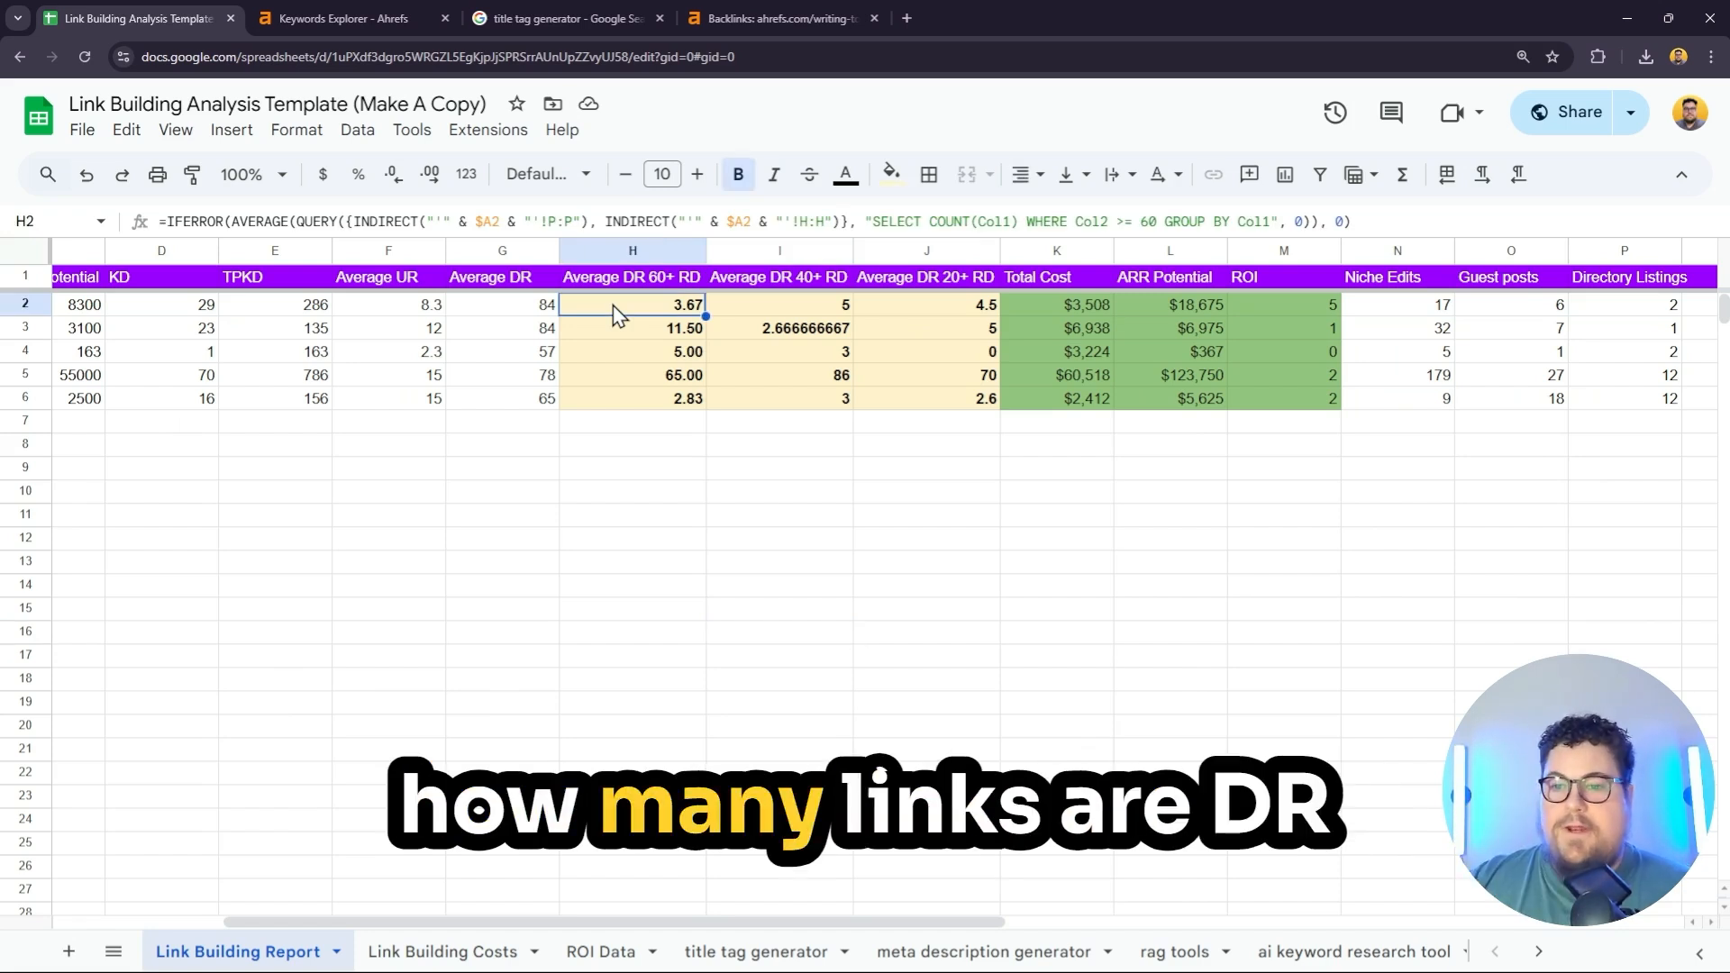
click(790, 305)
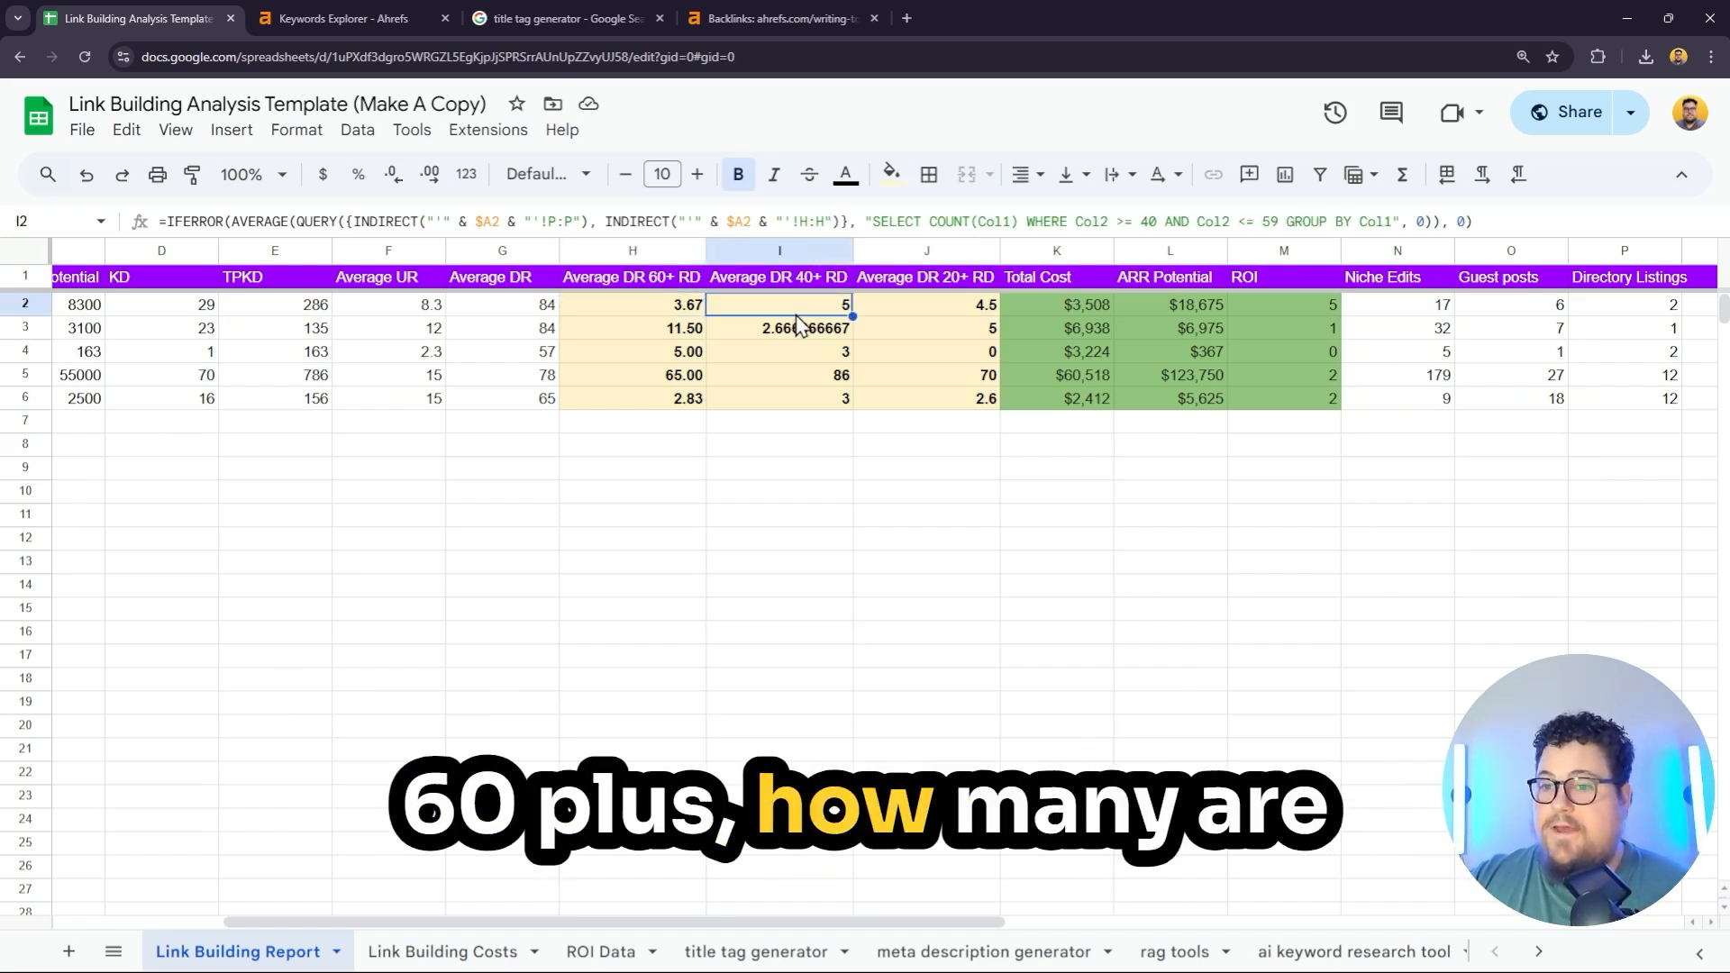
click(880, 306)
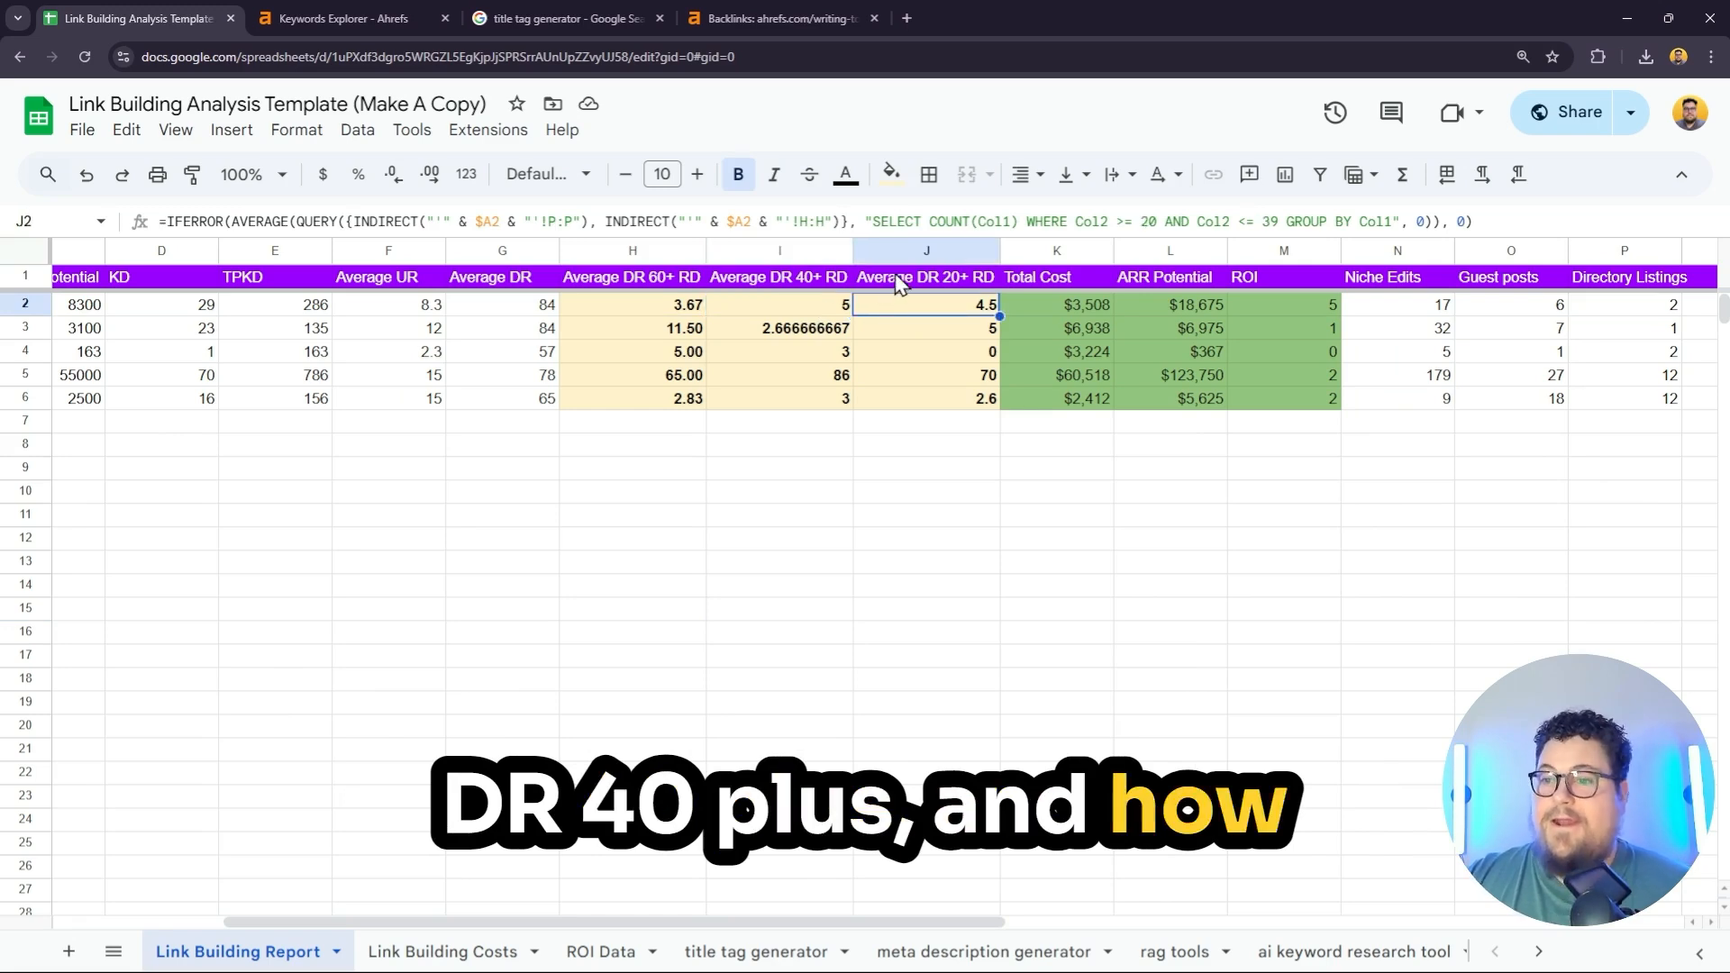
click(932, 539)
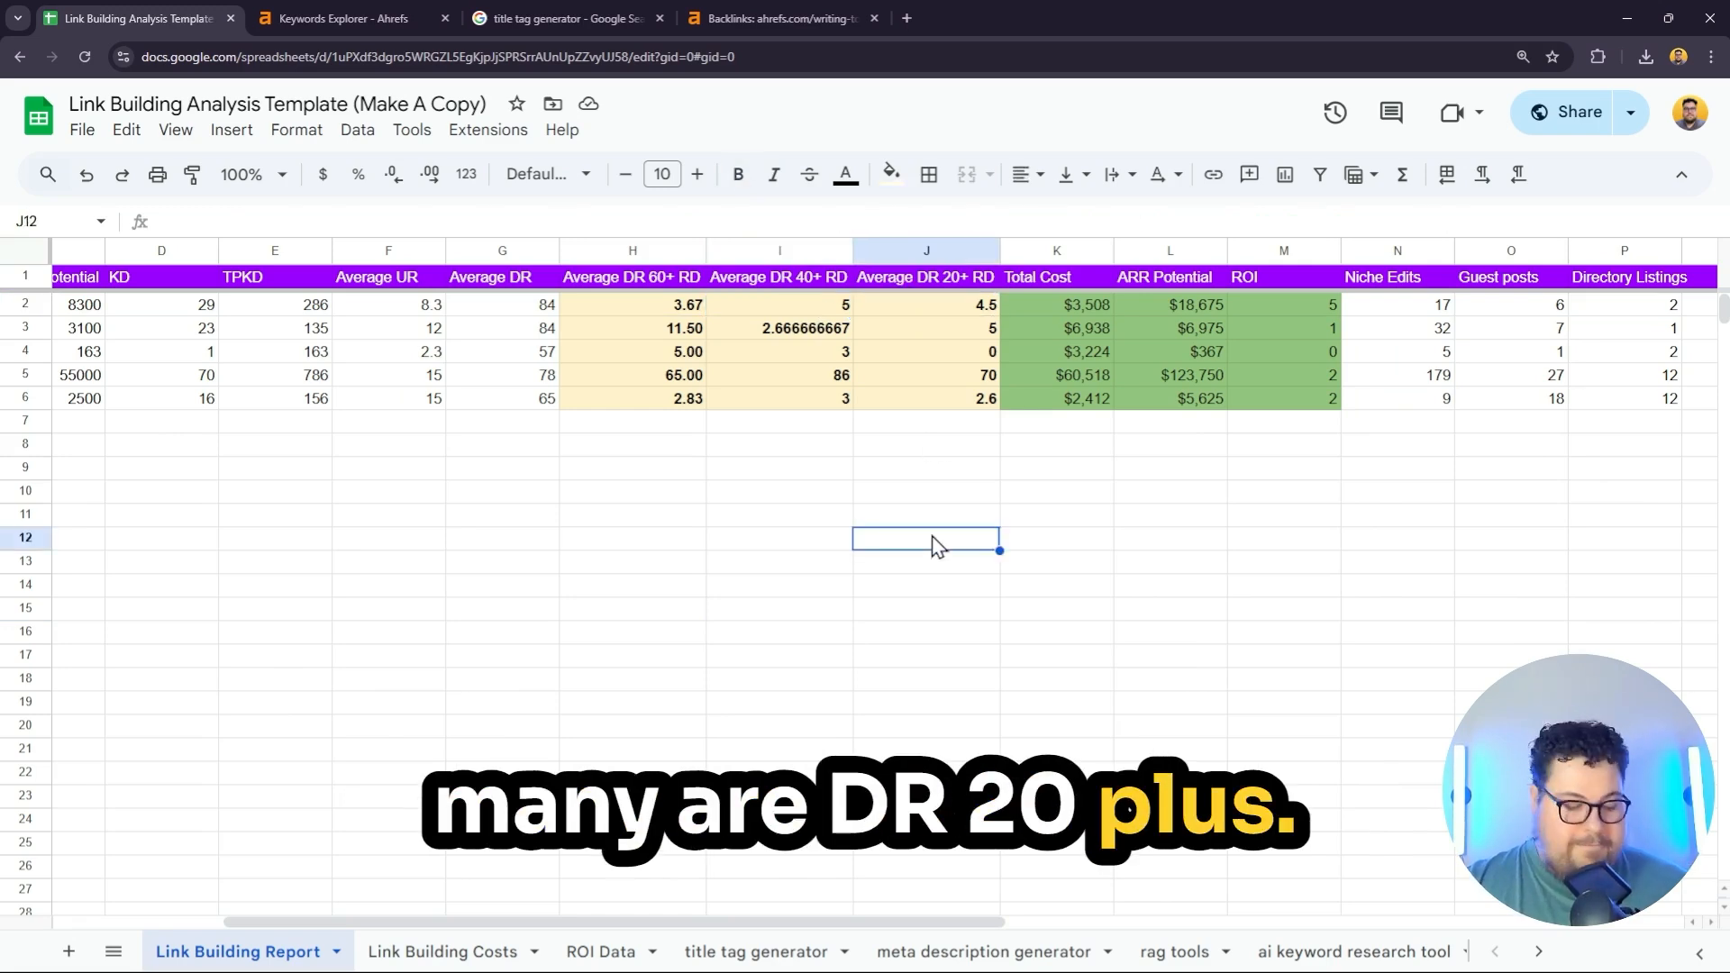
Locate the DR threshold of 60 in the title tag generator's Average DR 60+ RD formula and leave the formula unchanged
click(633, 305)
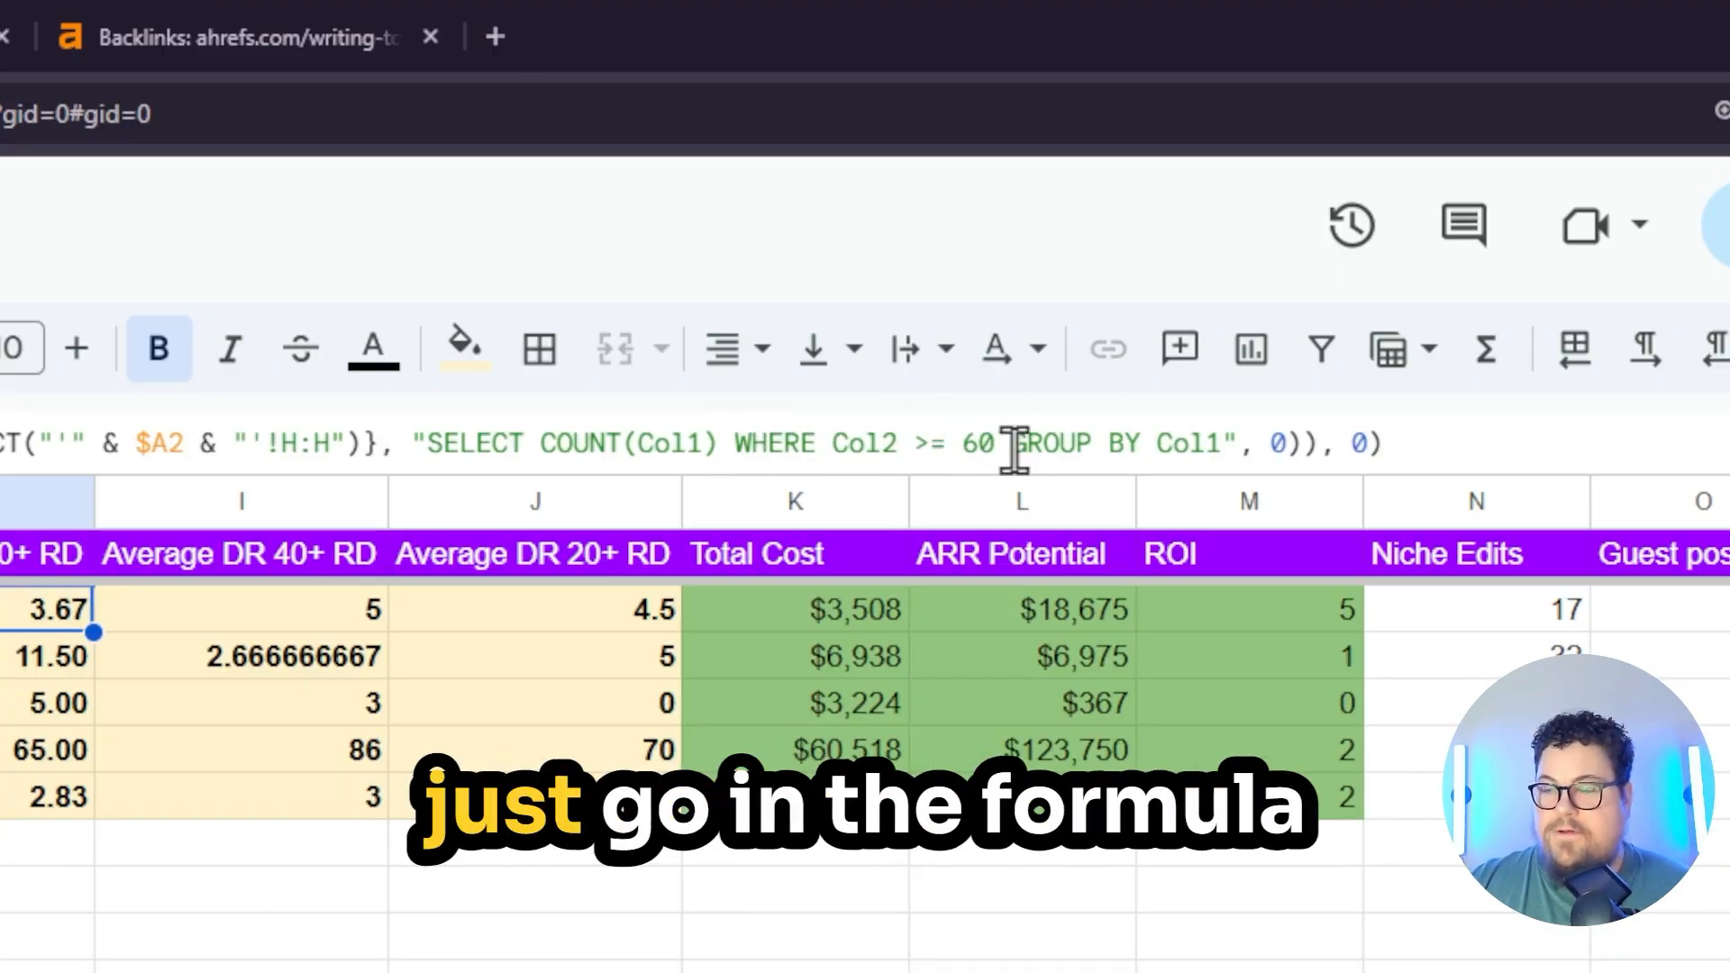
double_click(979, 445)
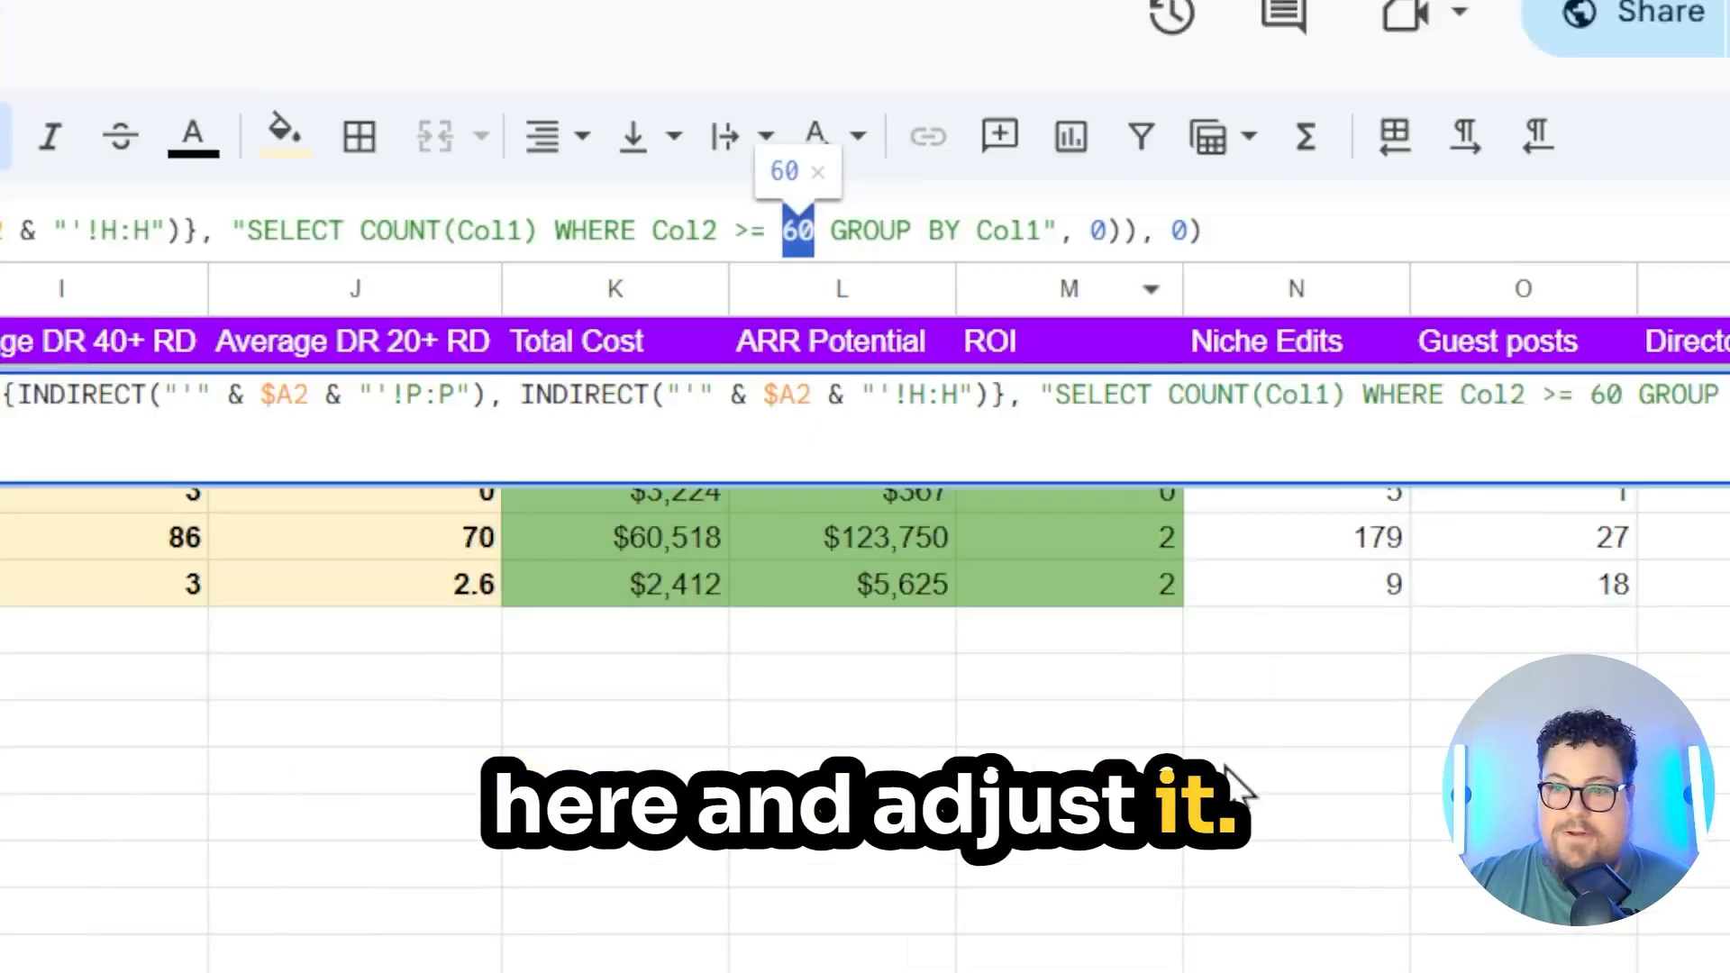
click(223, 883)
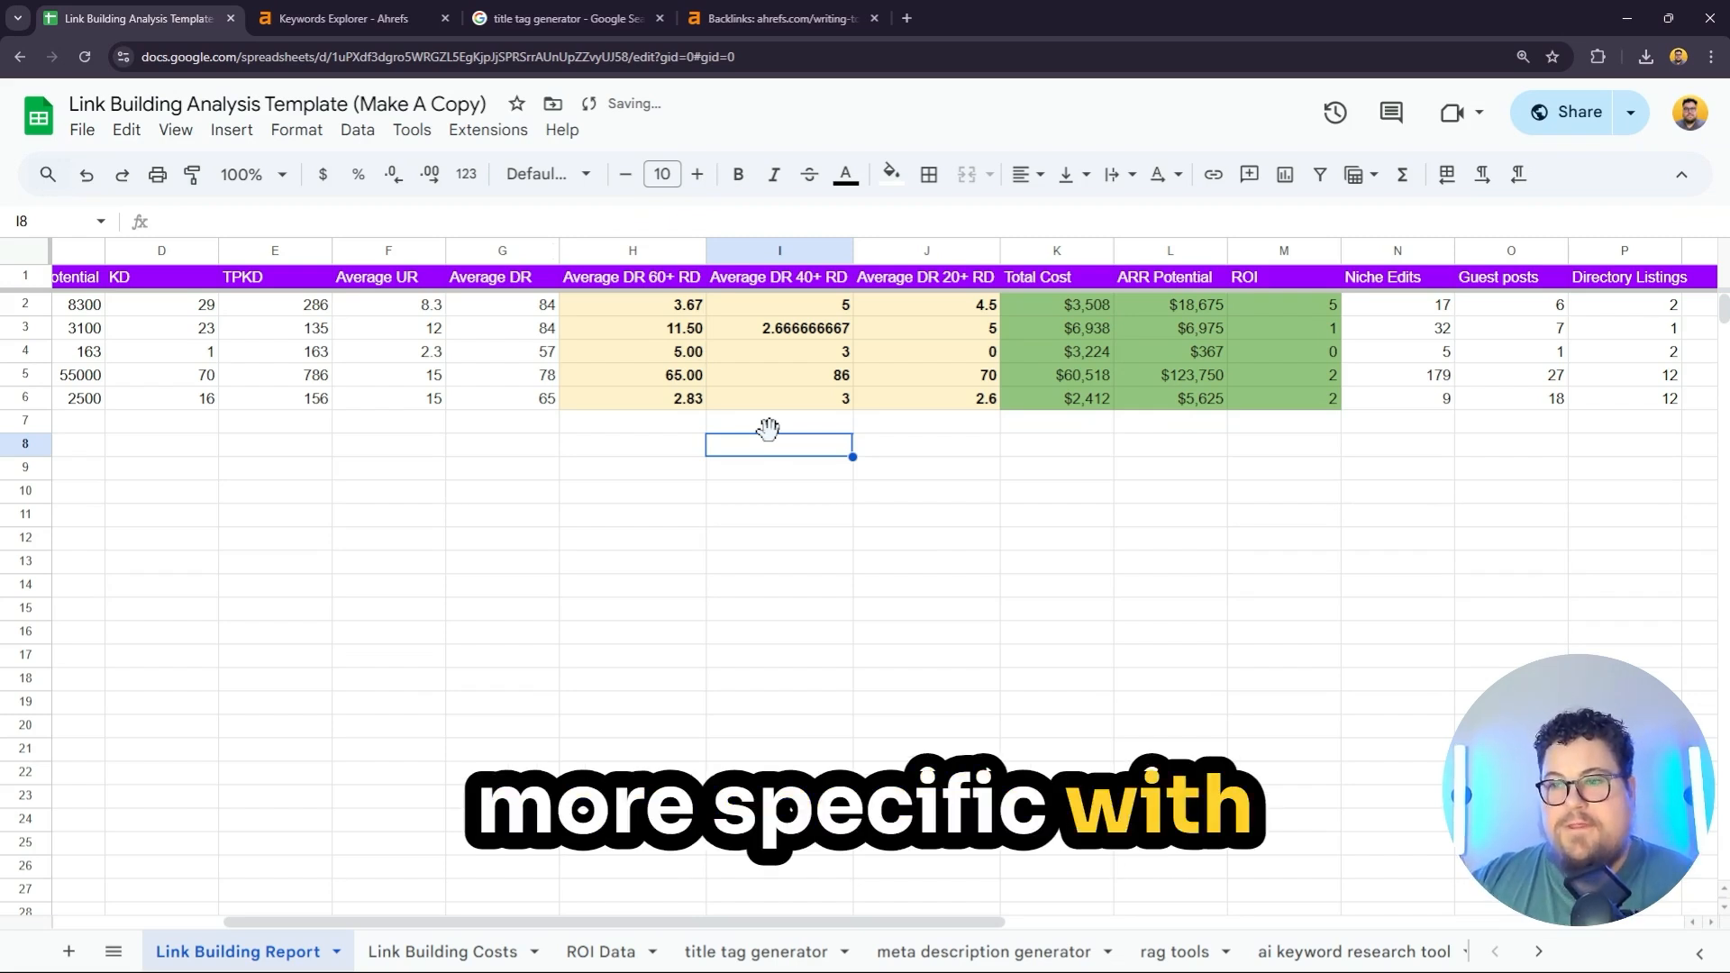
Review the Total Cost, ARR Potential and ROI columns, and view the Link Building Costs and ROI Data sheets
click(904, 492)
drag(1057, 277, 1072, 406)
click(1169, 256)
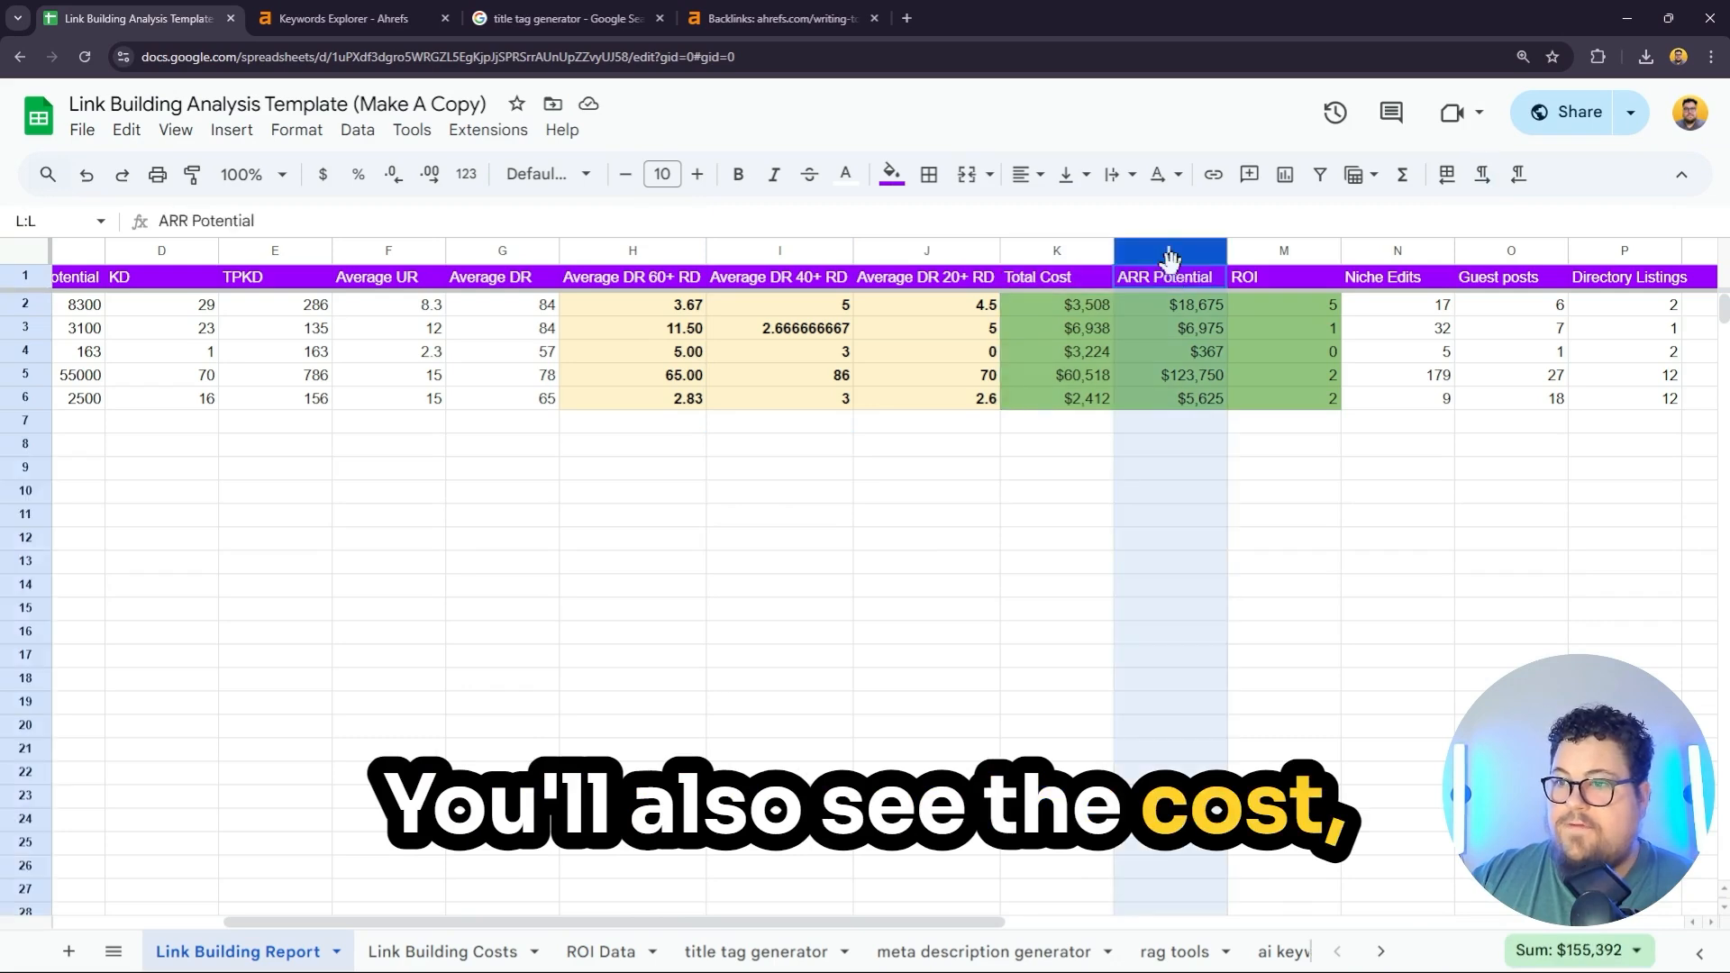
click(1182, 279)
click(1271, 252)
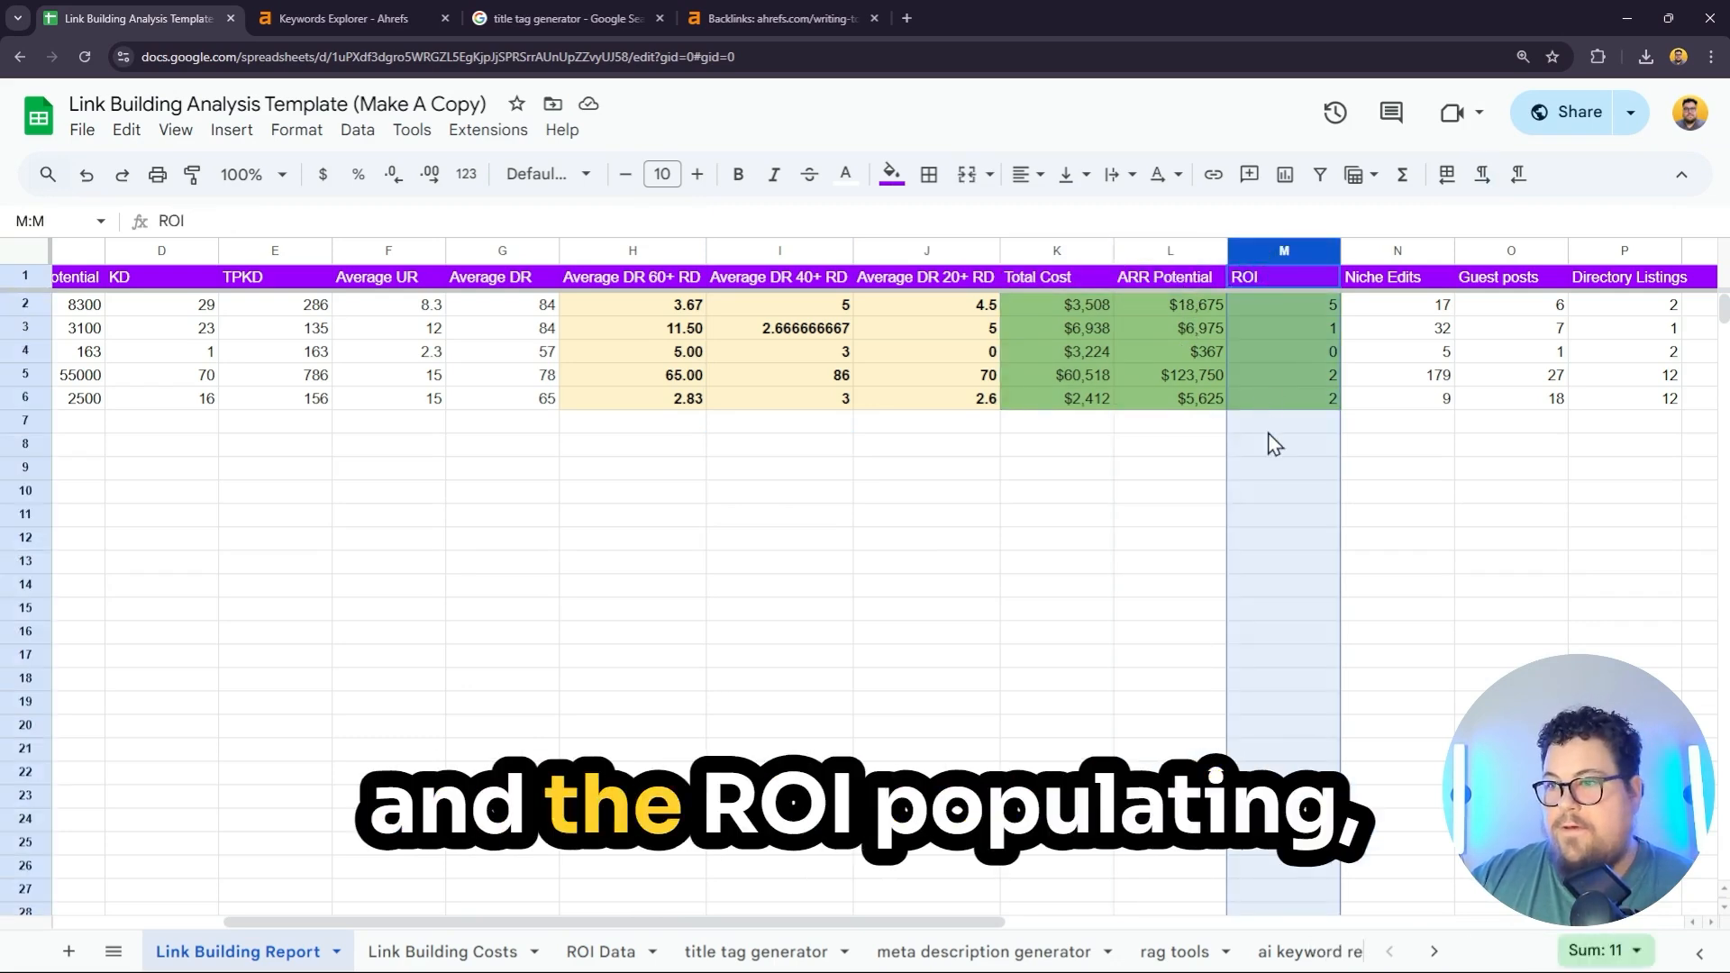
click(1464, 547)
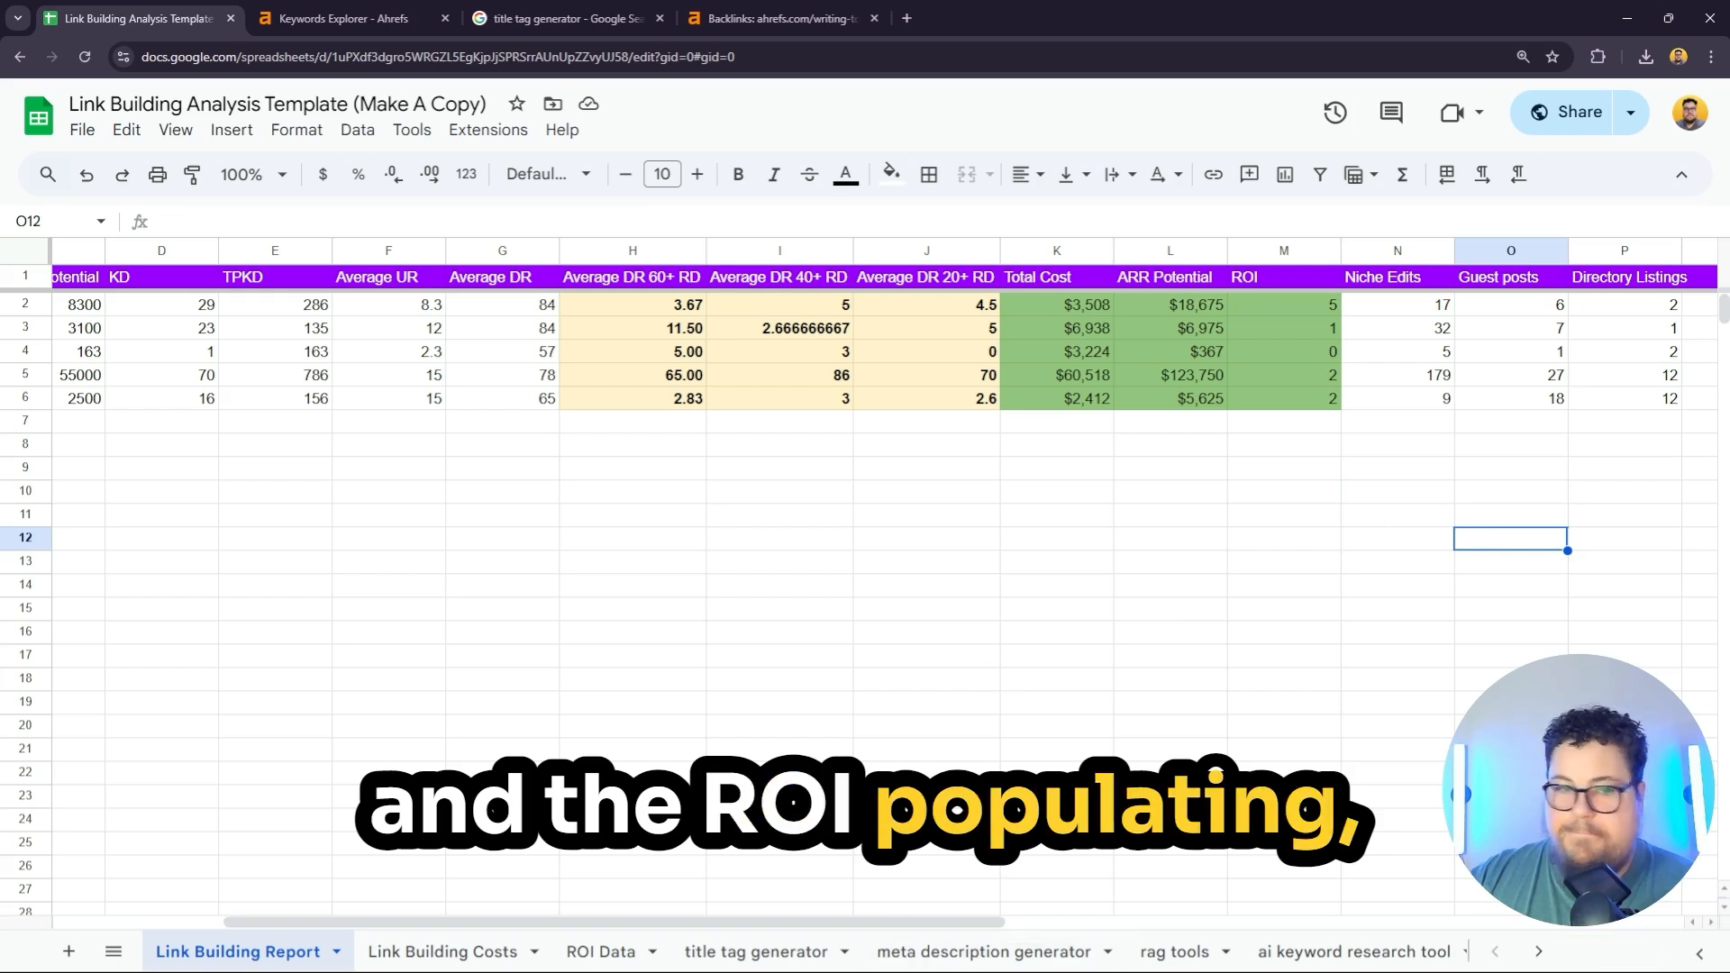
click(442, 952)
click(601, 953)
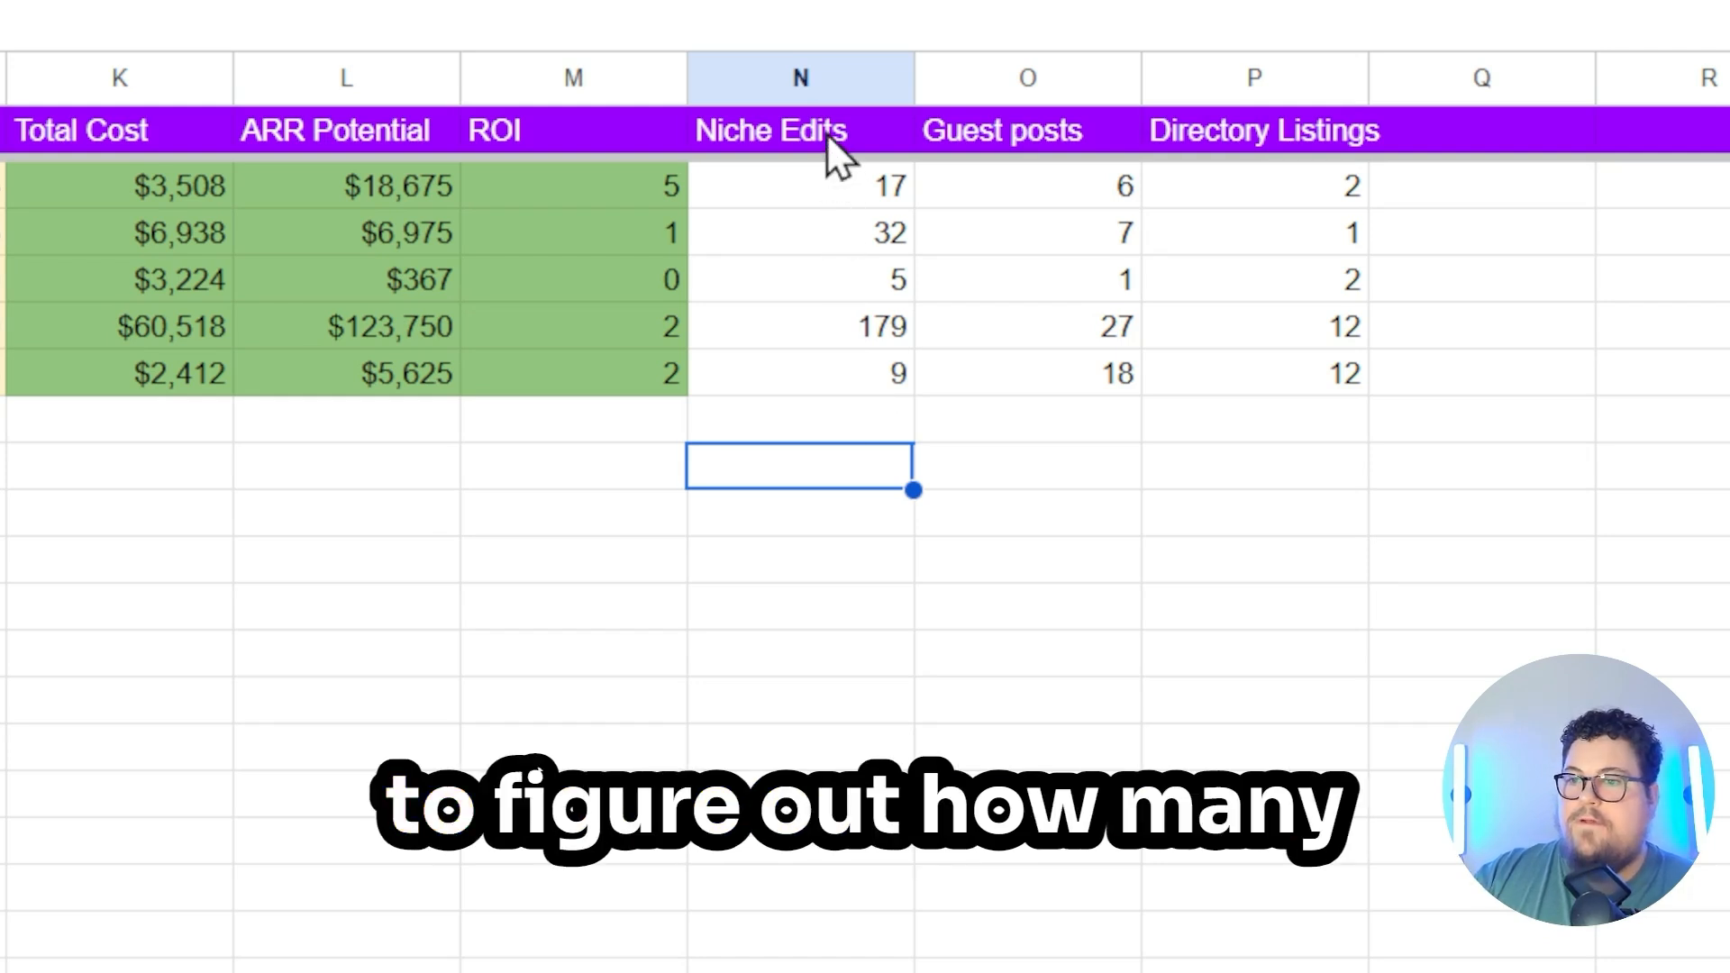
Examine the Niche Edits, Guest posts and Directory Listings columns for all keywords in the report
drag(826, 132, 826, 373)
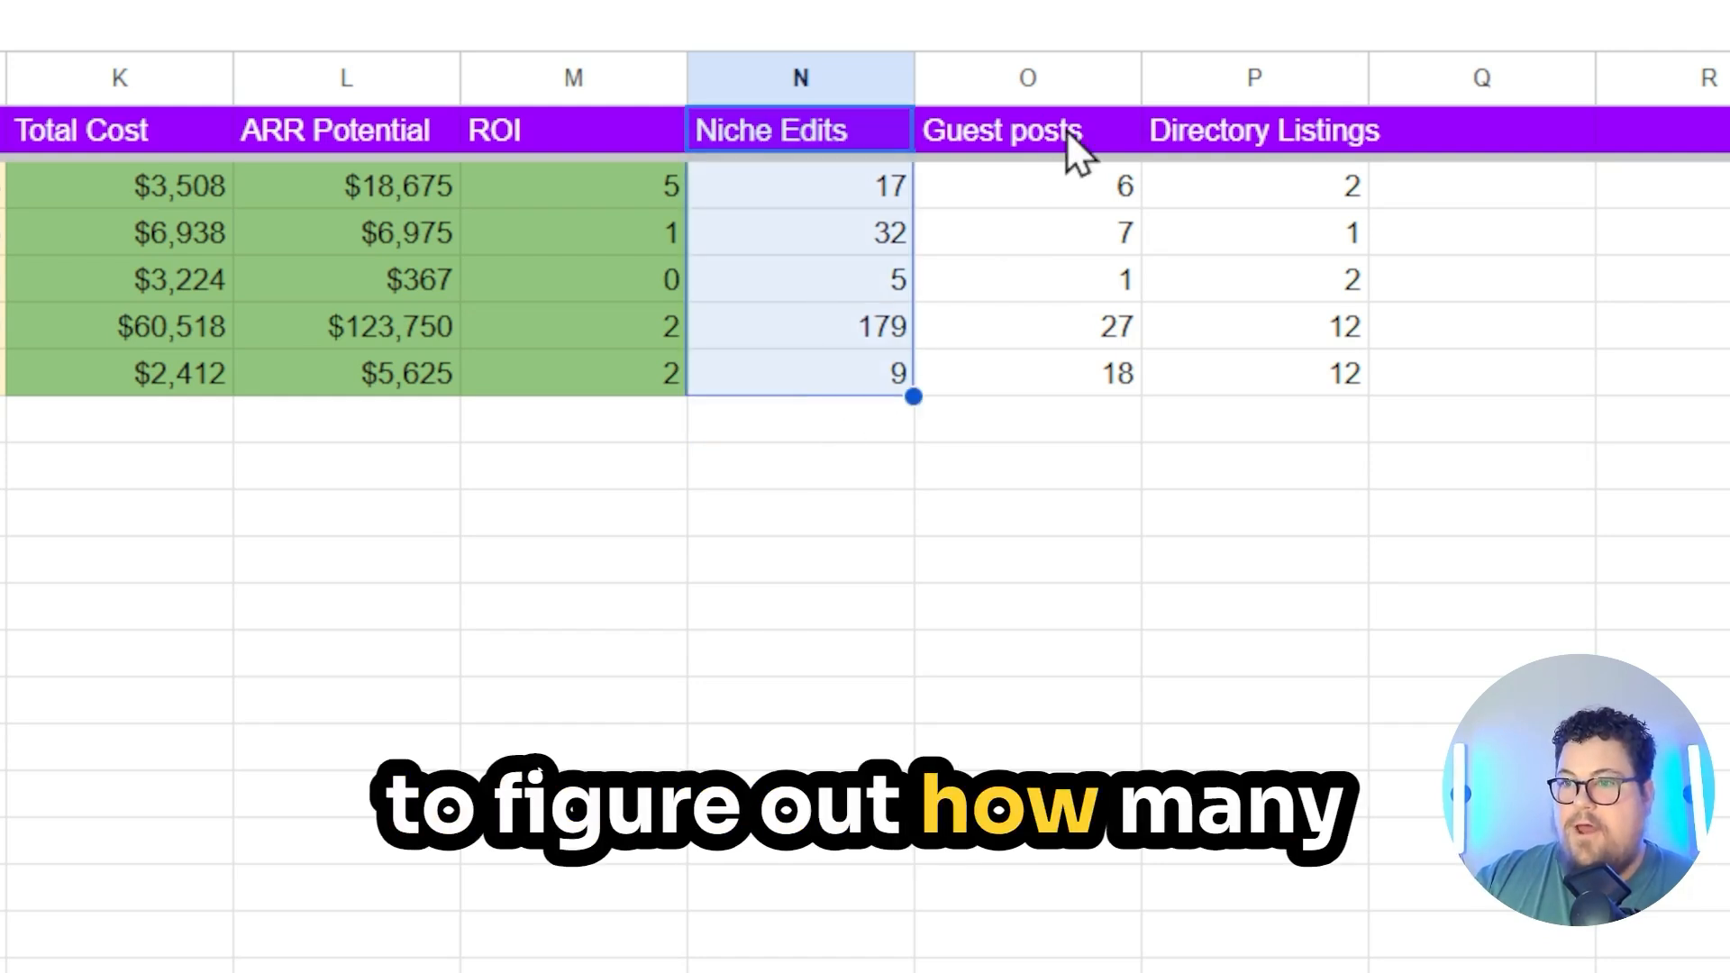
drag(1067, 131, 1053, 386)
drag(1237, 150, 1255, 365)
drag(793, 135, 900, 309)
drag(992, 135, 1054, 325)
click(1253, 78)
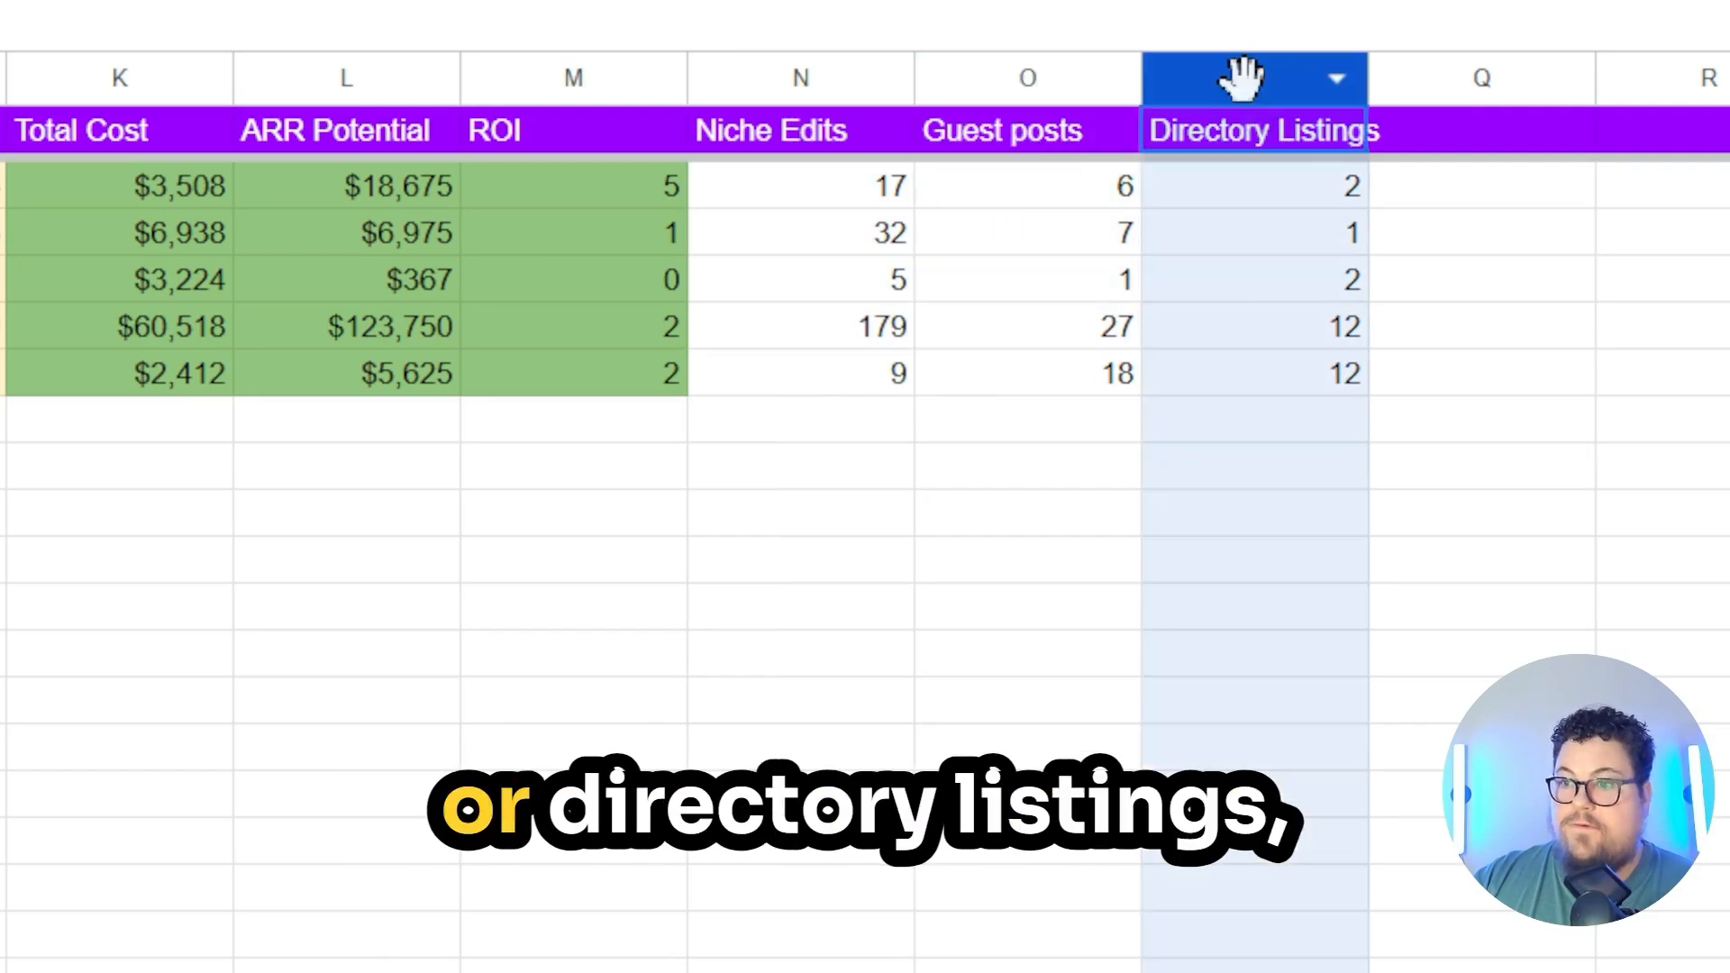
click(1207, 563)
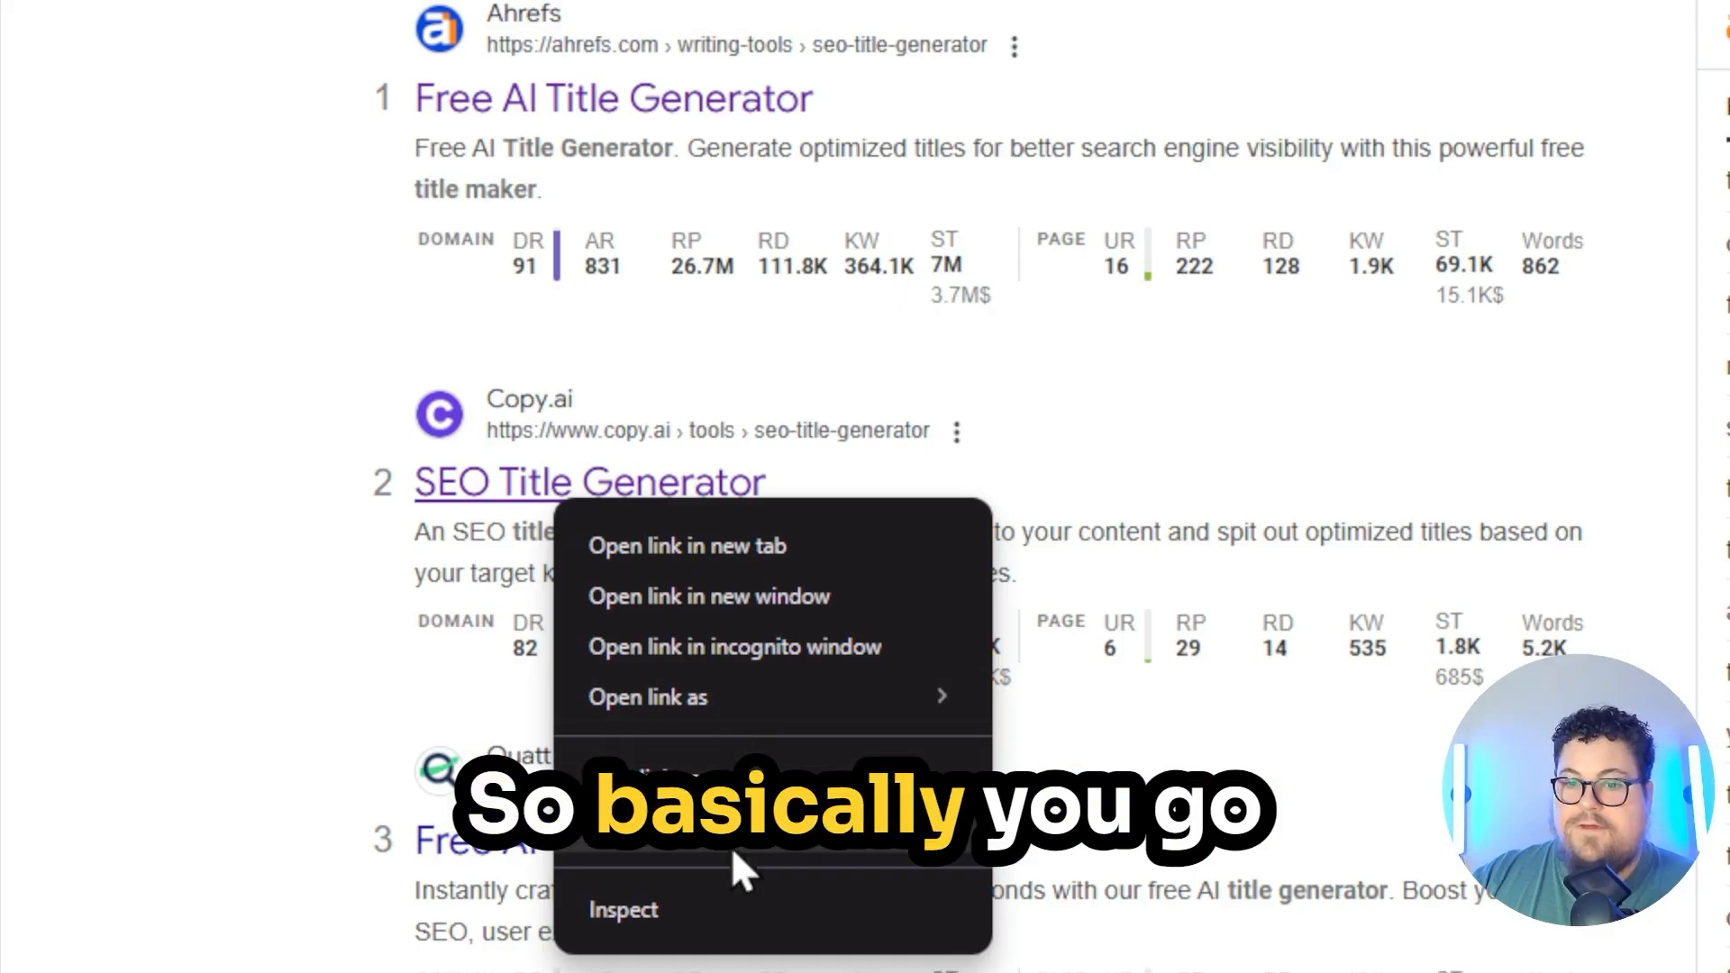
Copy the link of the Copy.ai SEO Title Generator result, check its filtered backlinks in Ahrefs, and return to the spreadsheet
click(733, 803)
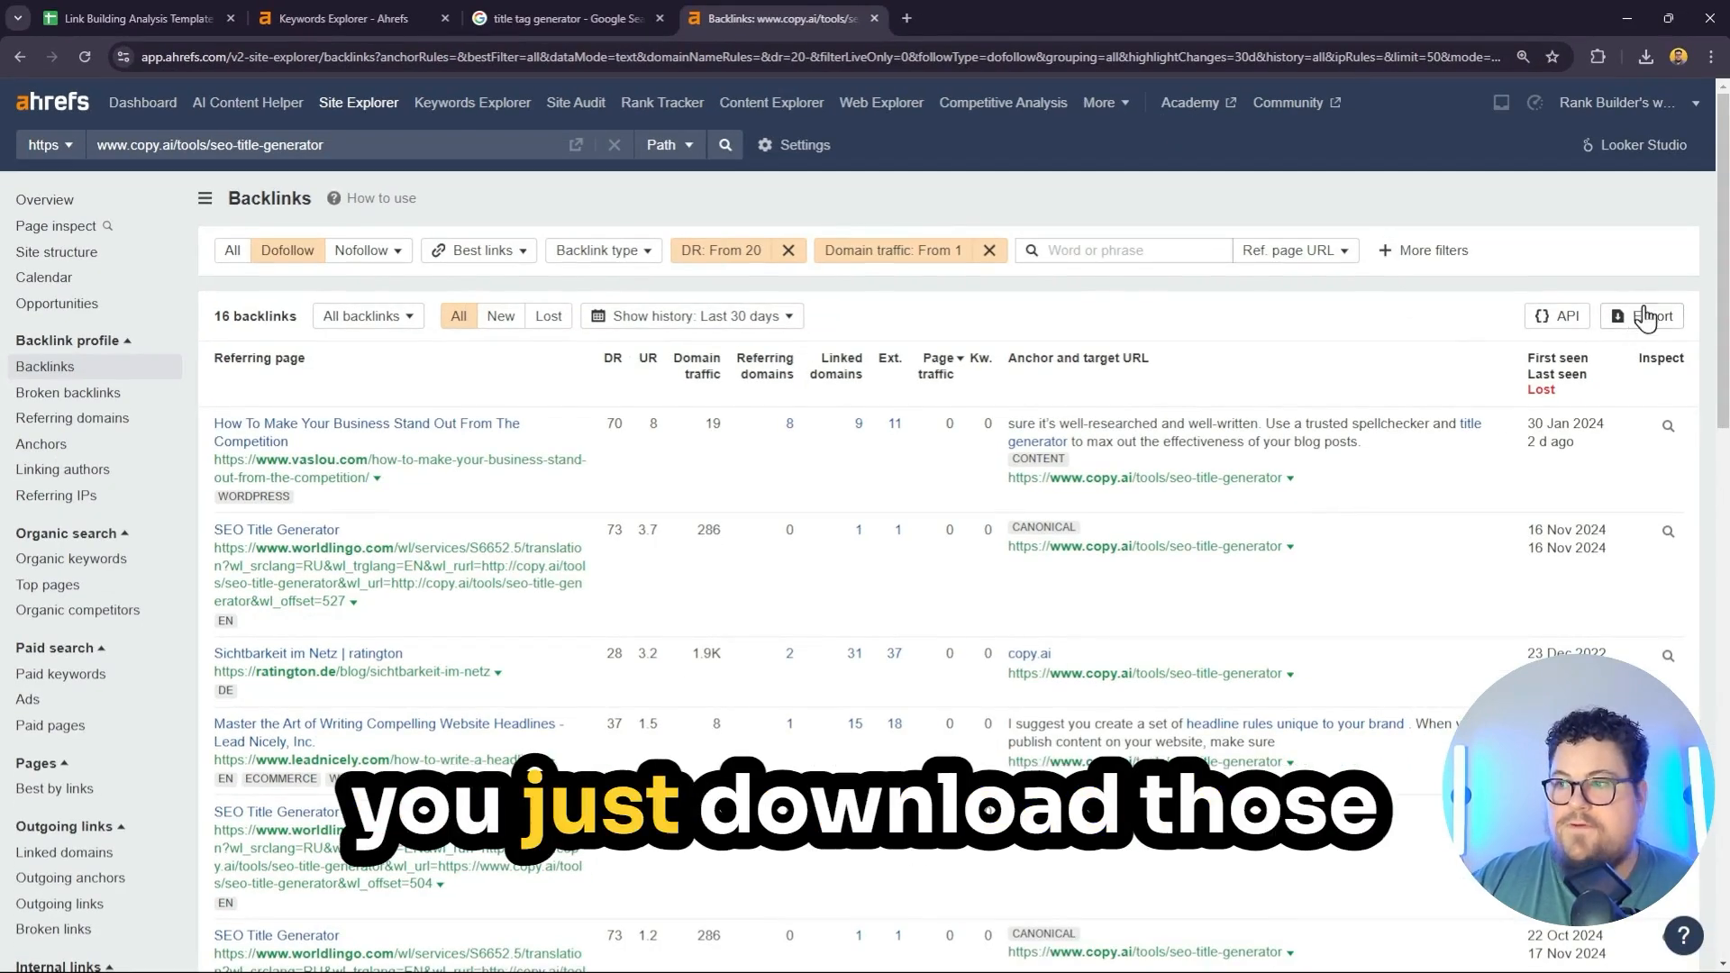
click(135, 18)
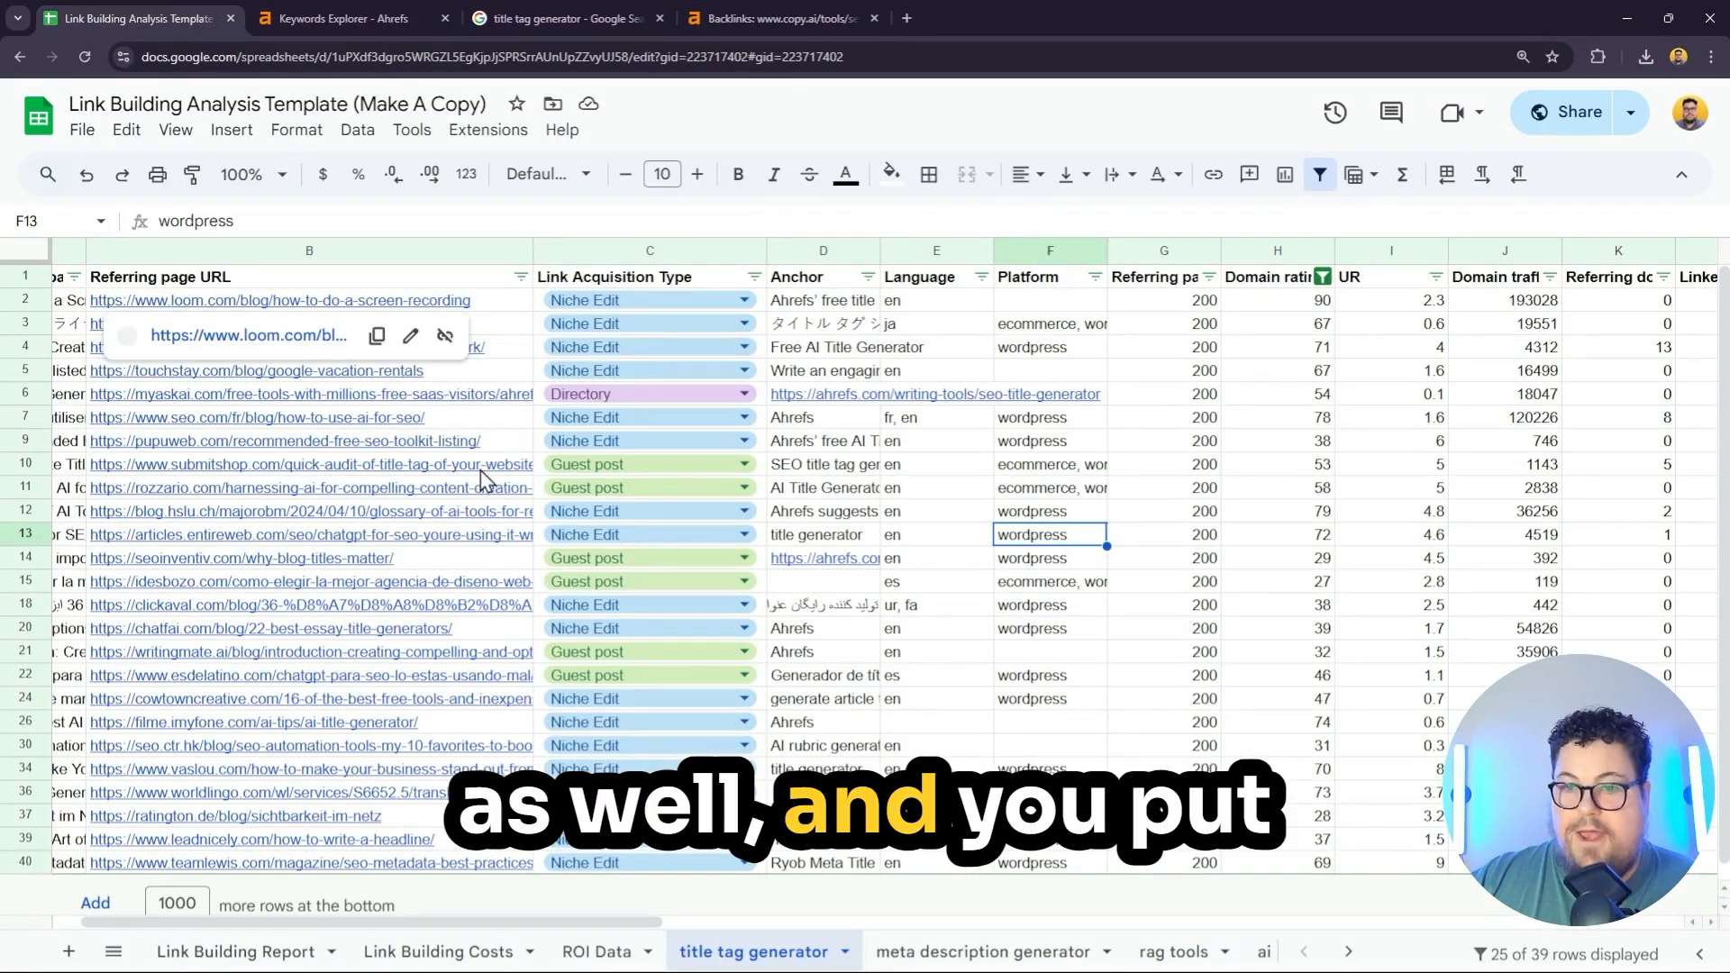
Check the title tag generator's Average DR 60+ RD value in the Link Building Report
click(236, 951)
drag(198, 304, 240, 312)
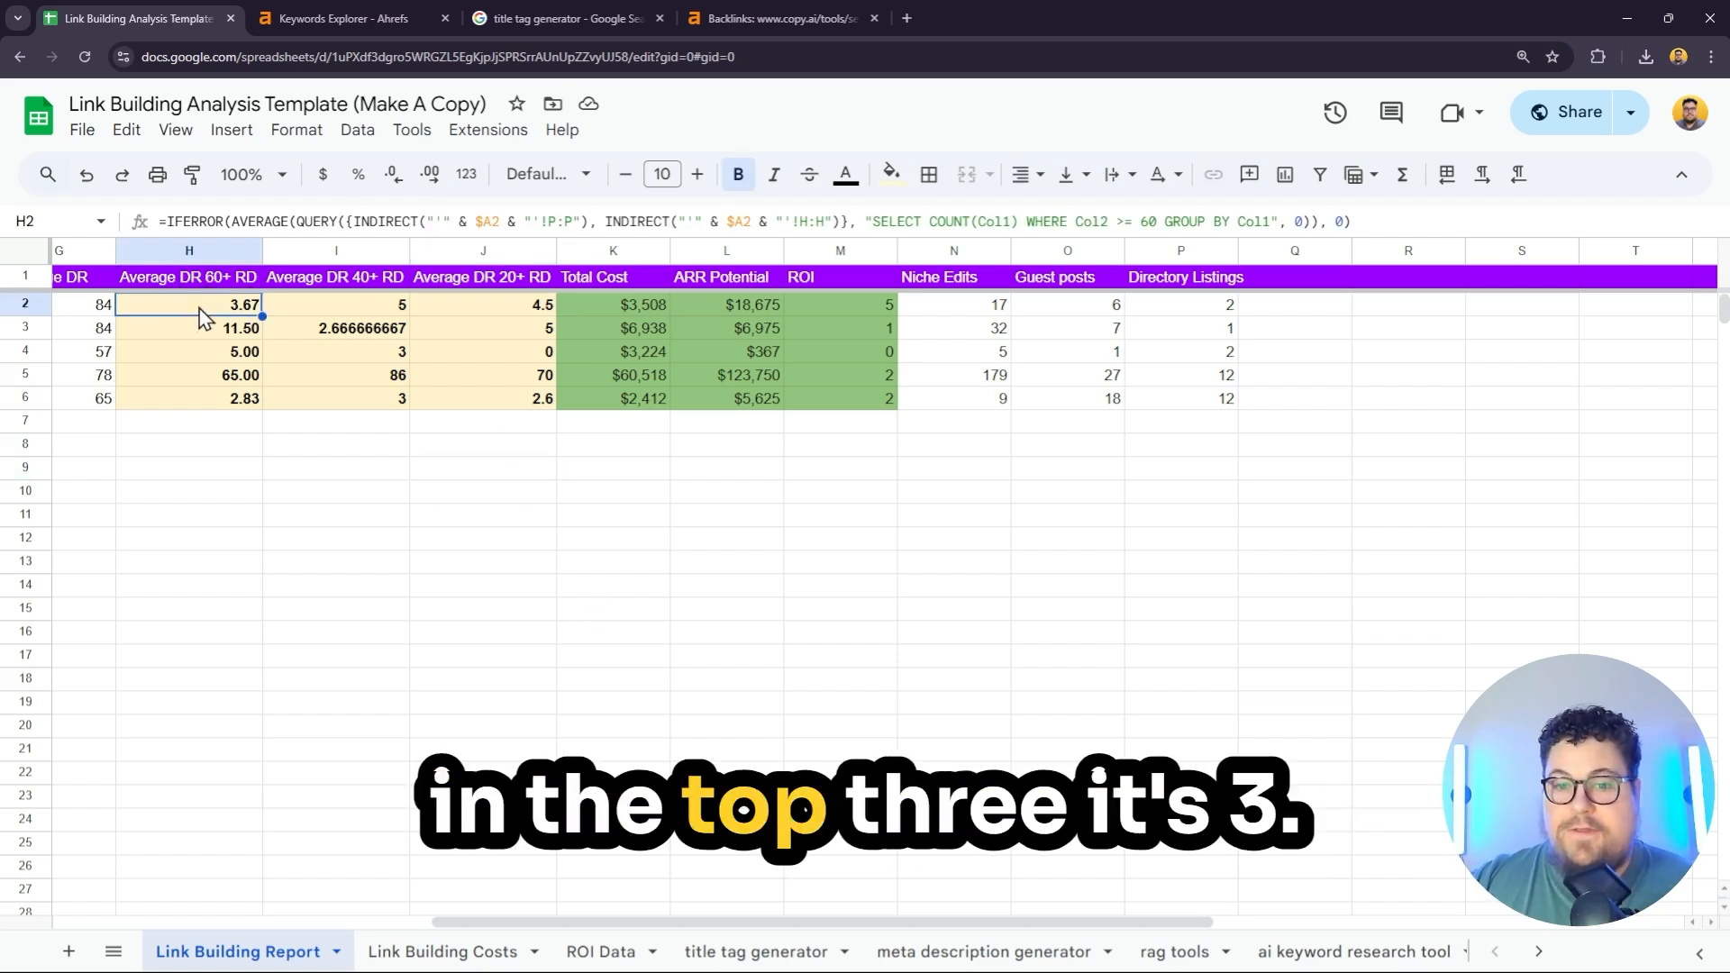
click(549, 589)
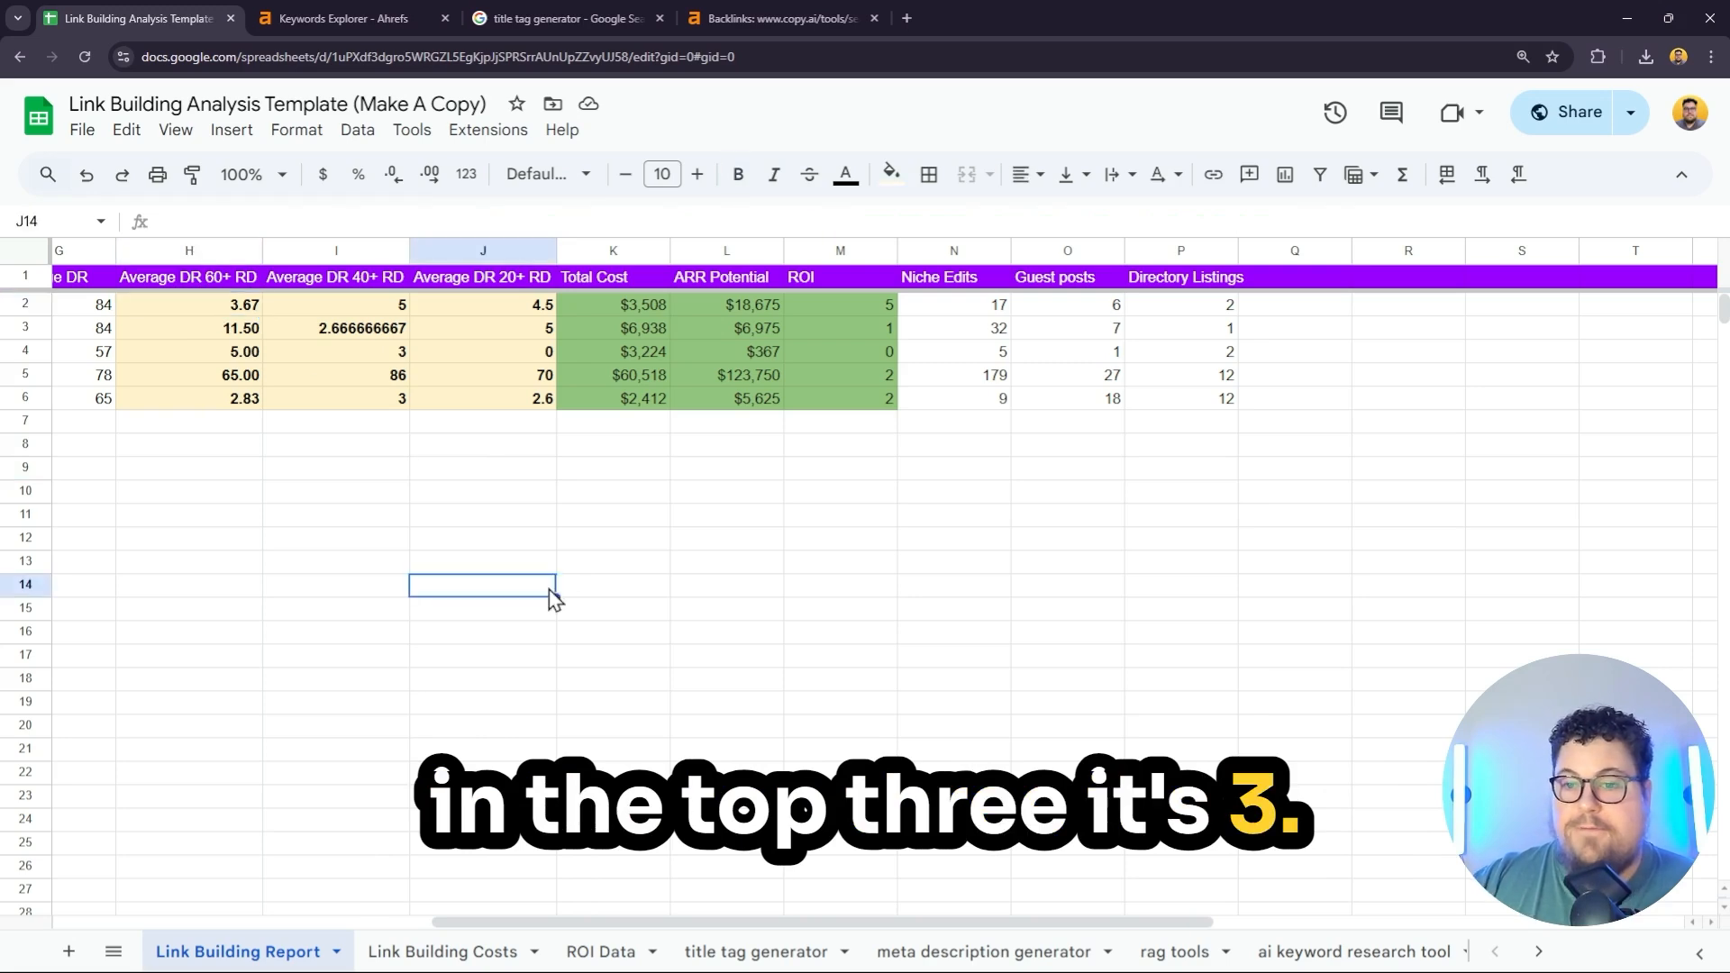
View the Link Acquisition Type column in the title tag generator sheet and the dropdown options for the first backlink
click(445, 952)
click(802, 952)
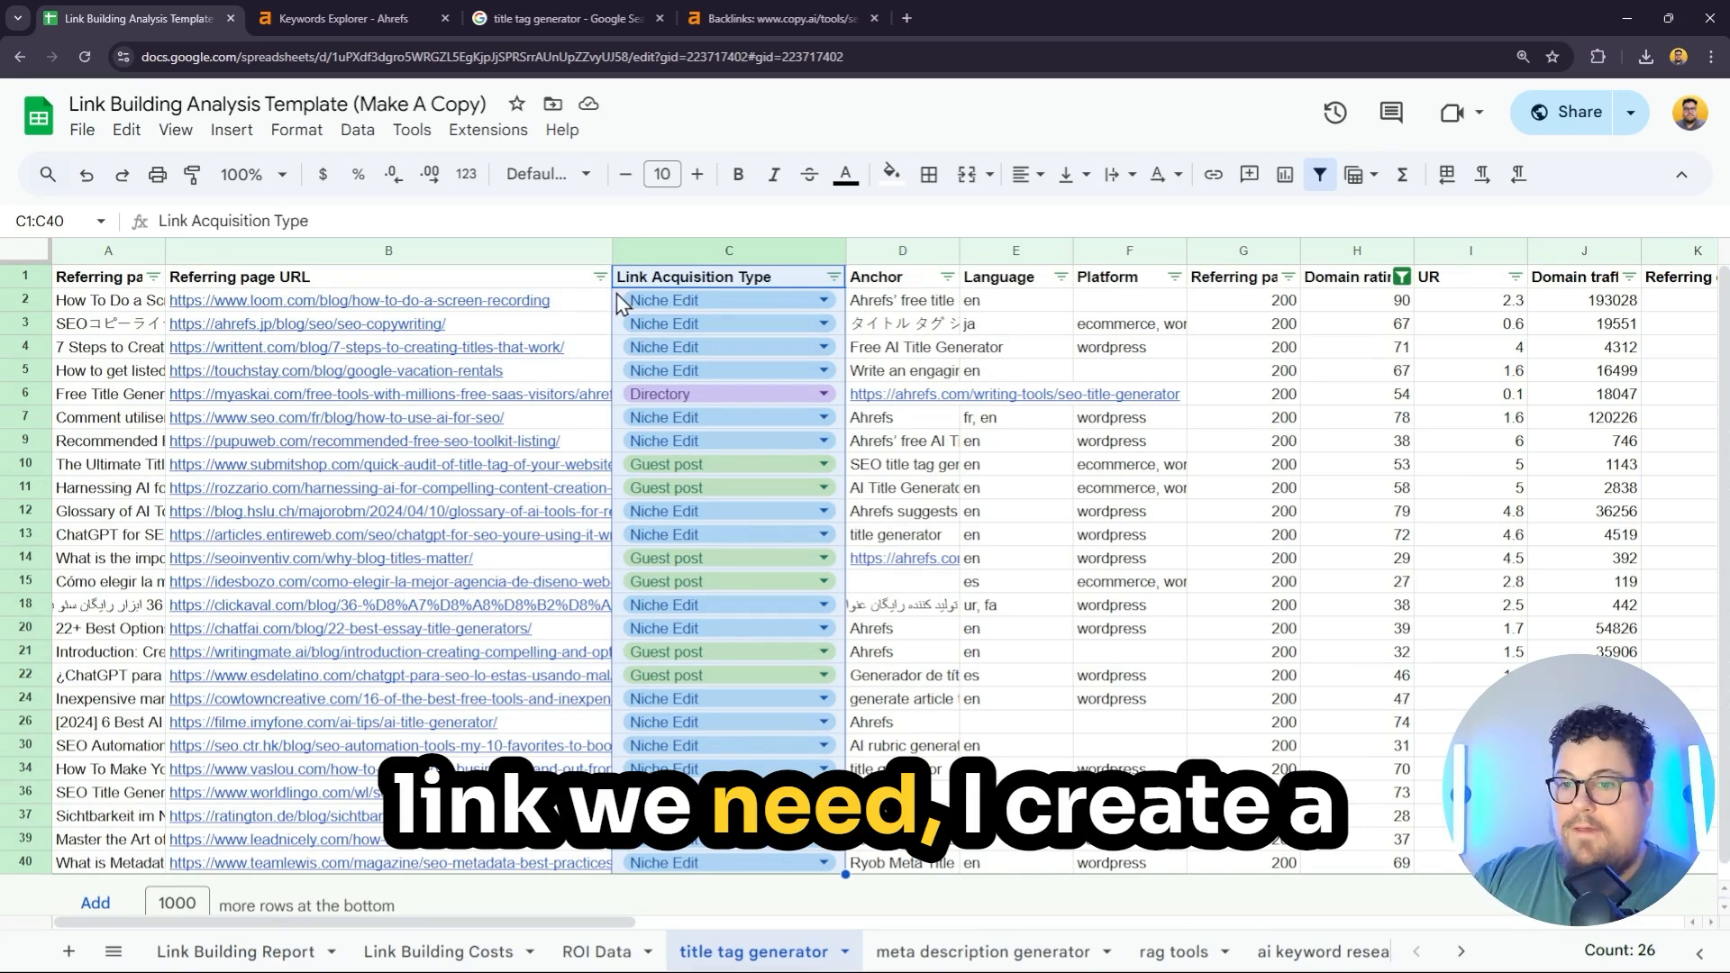
click(755, 278)
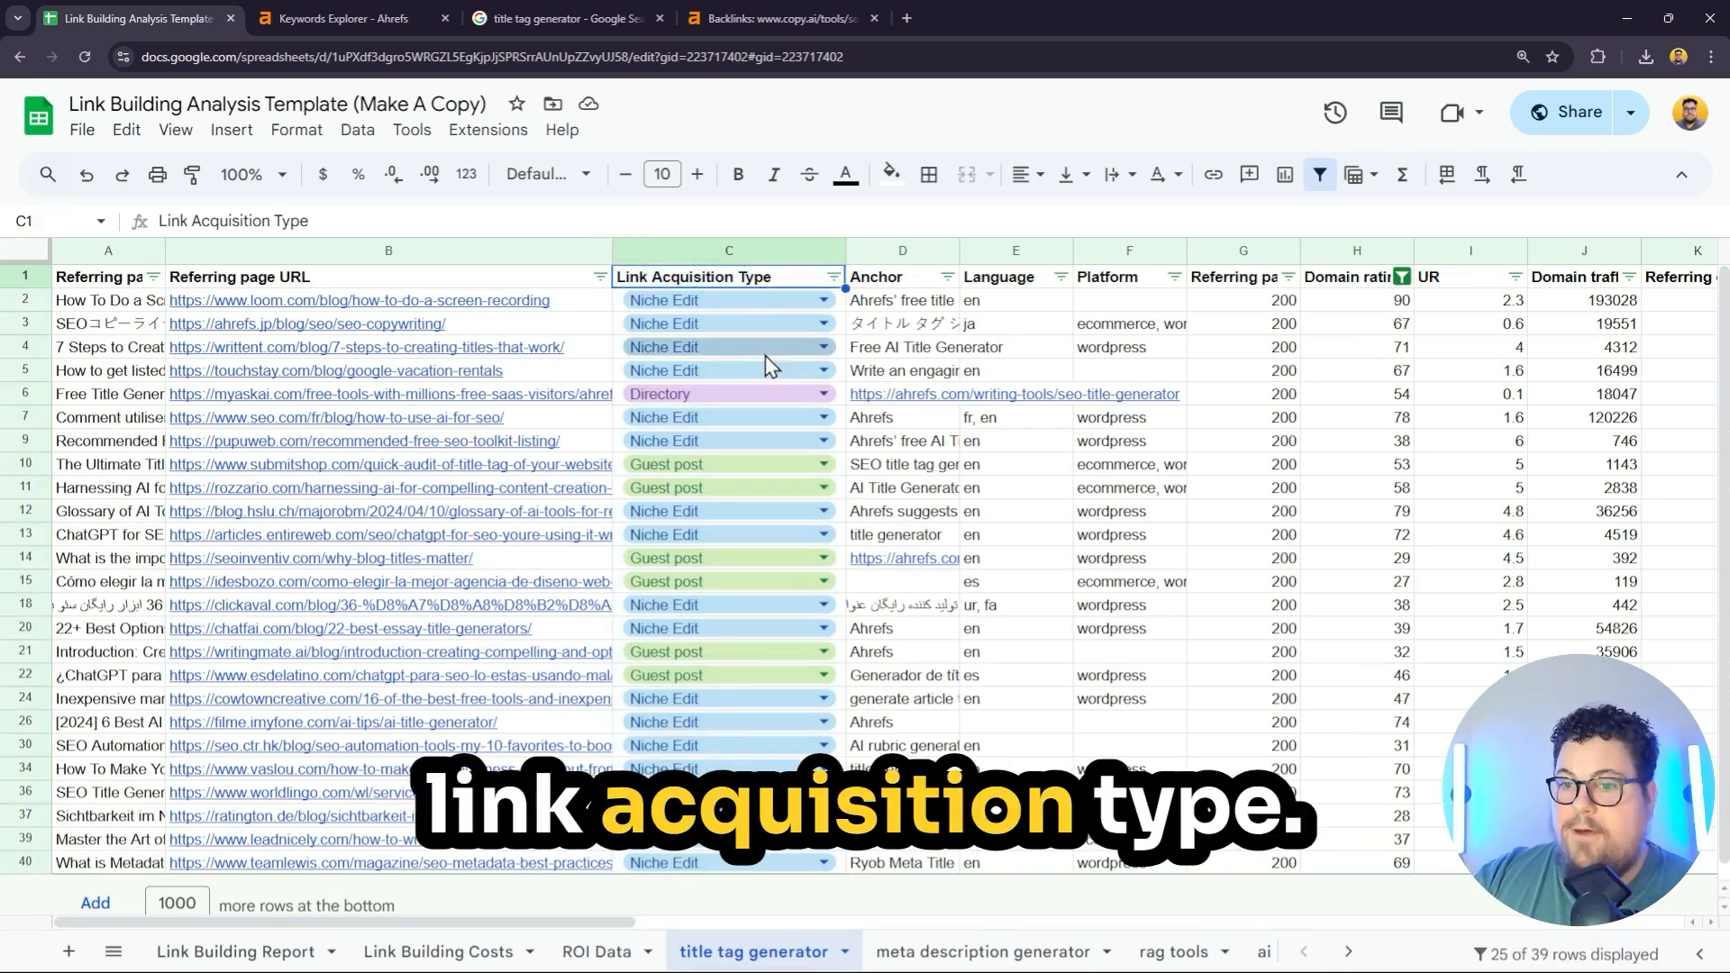
double_click(781, 307)
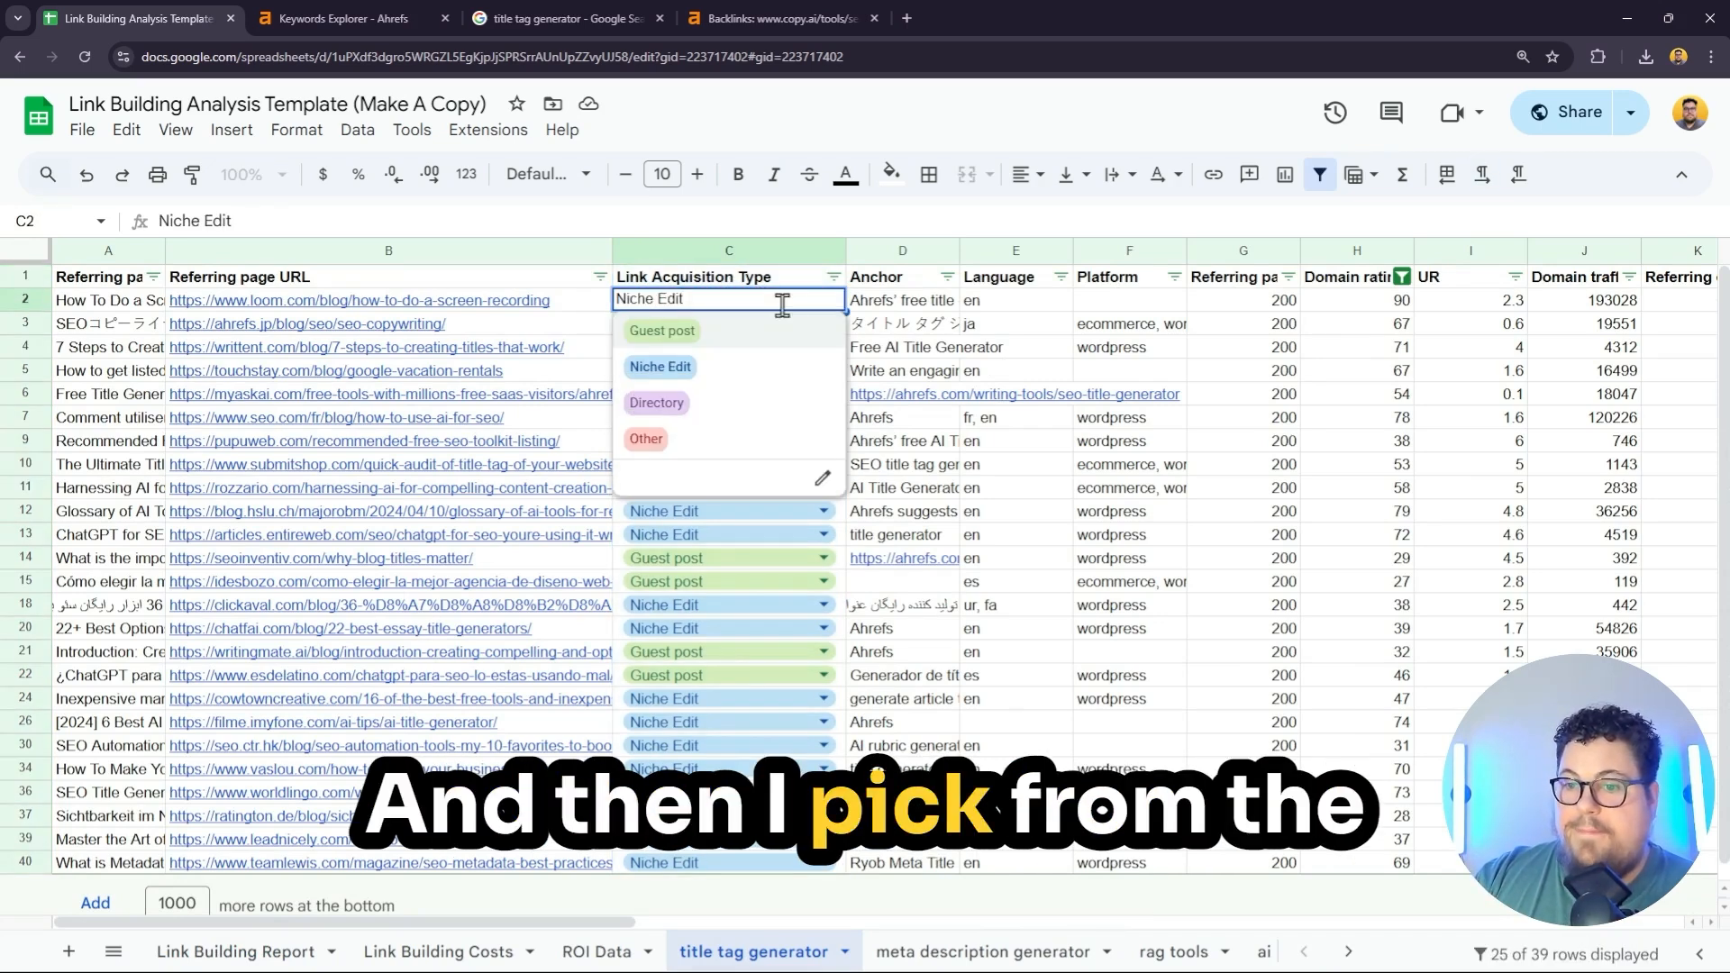
click(817, 225)
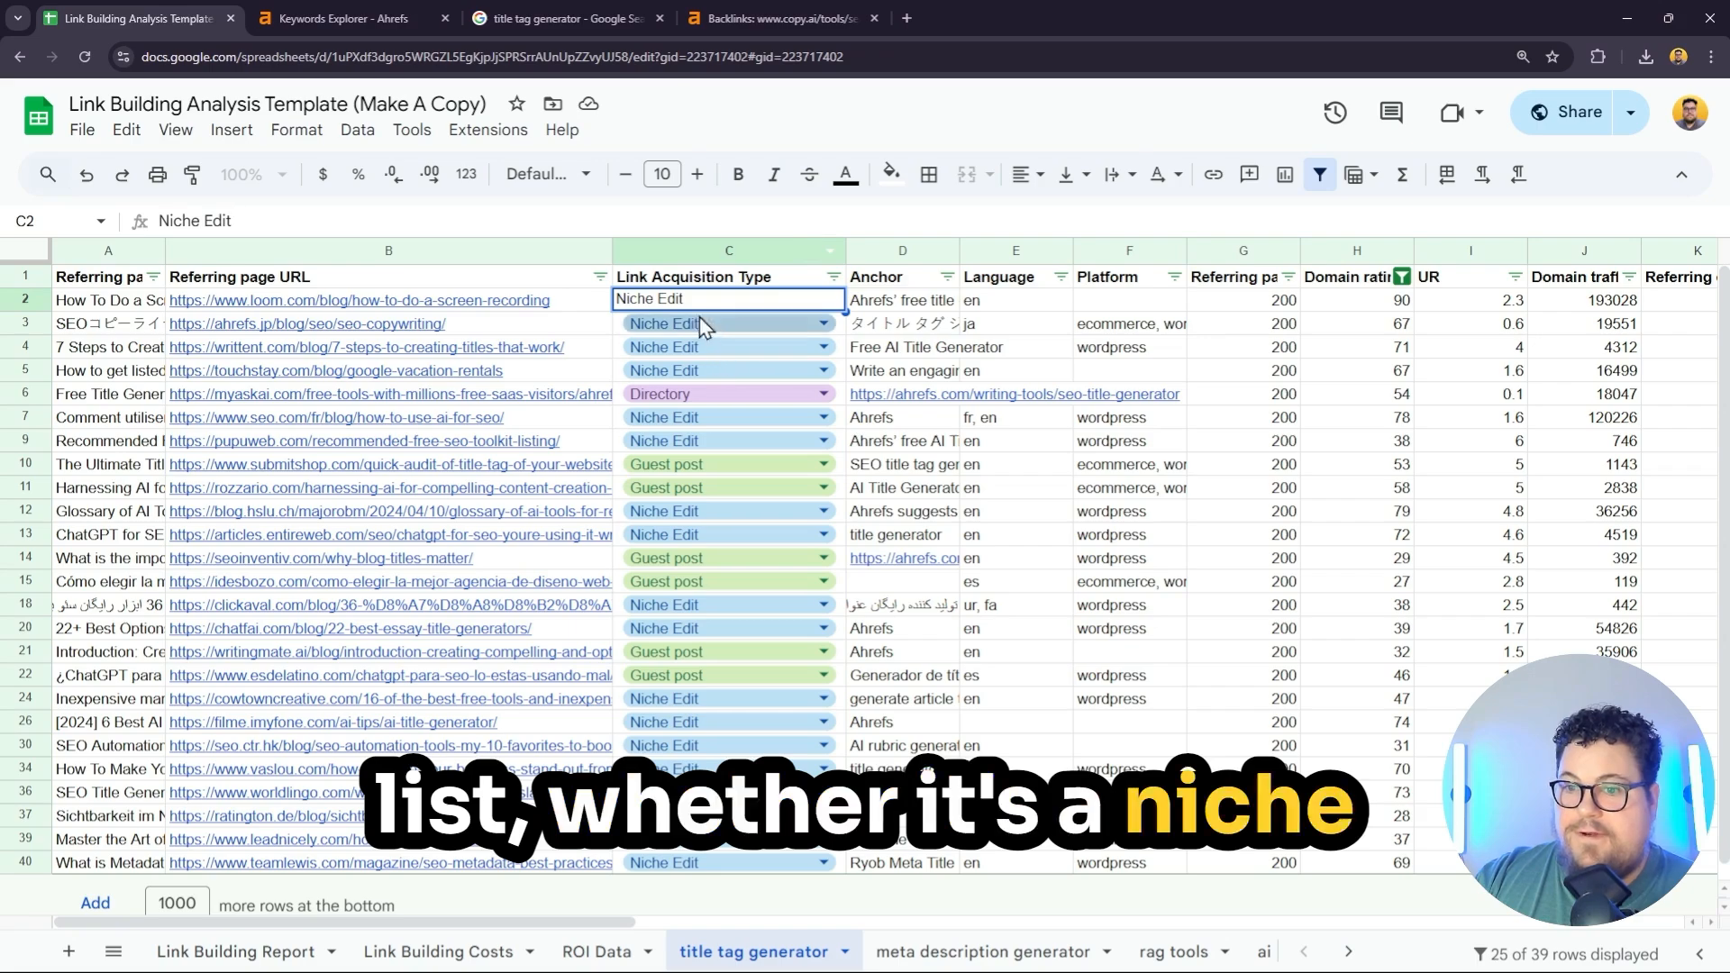
click(586, 420)
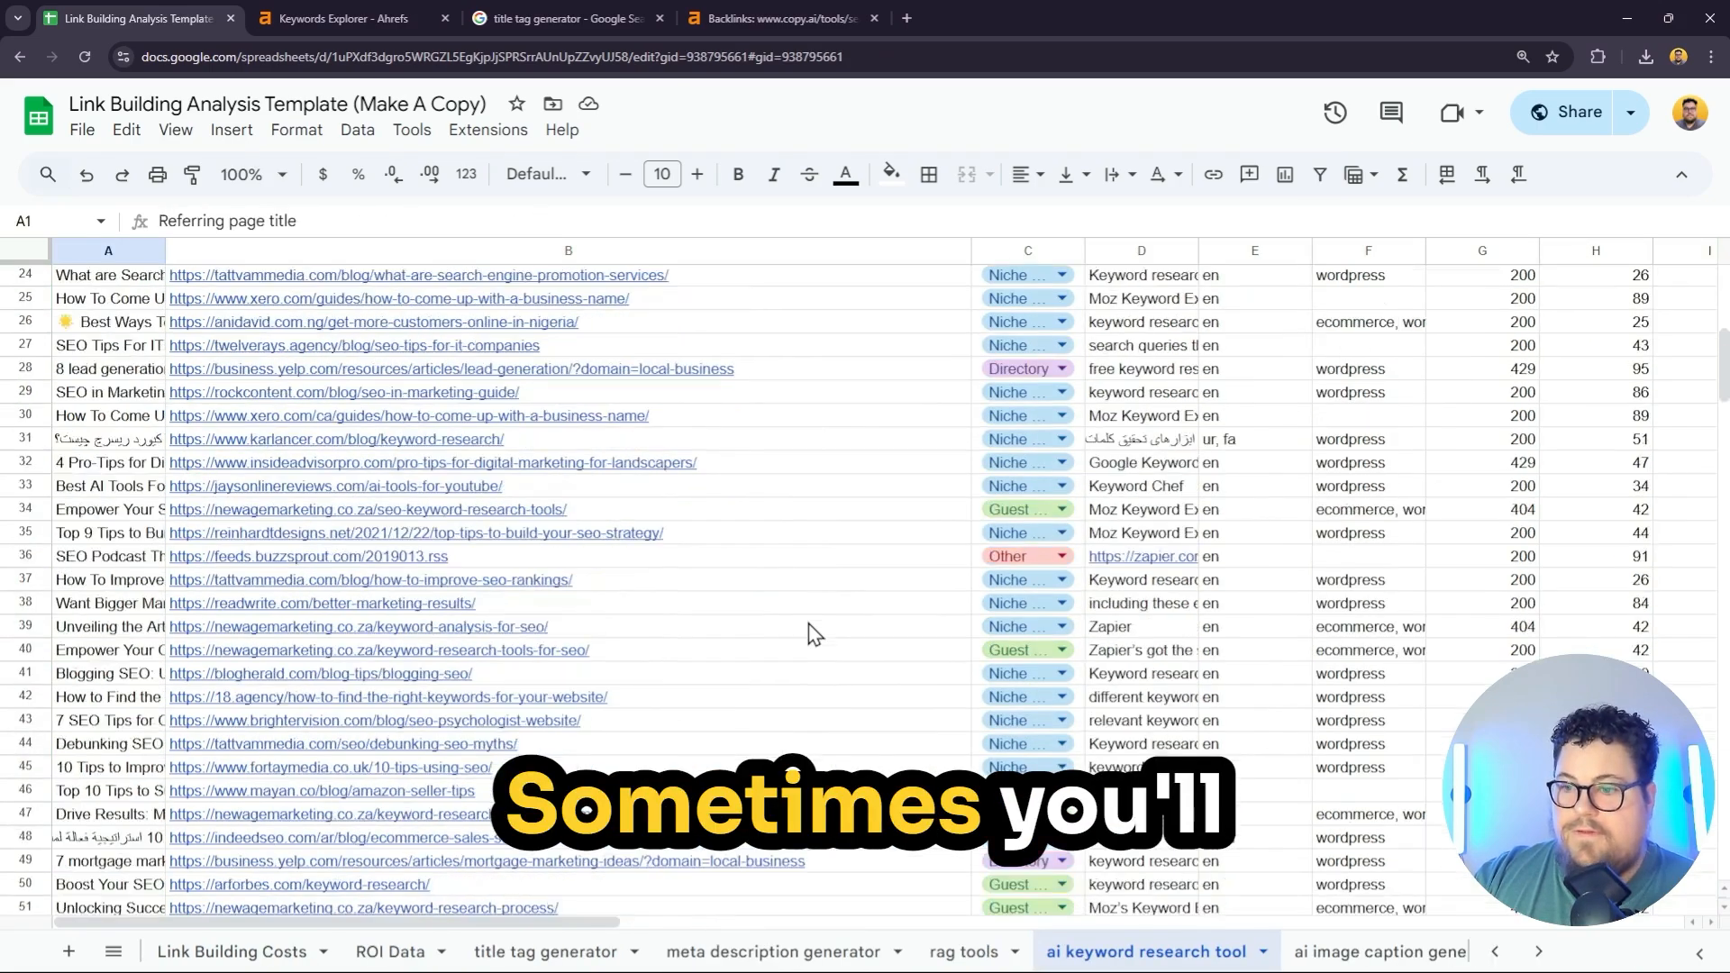
Widen the Link Acquisition Type column in the ai keyword research tool sheet and compare the first referring page URLs with their link types
scroll(816, 635, down, 20)
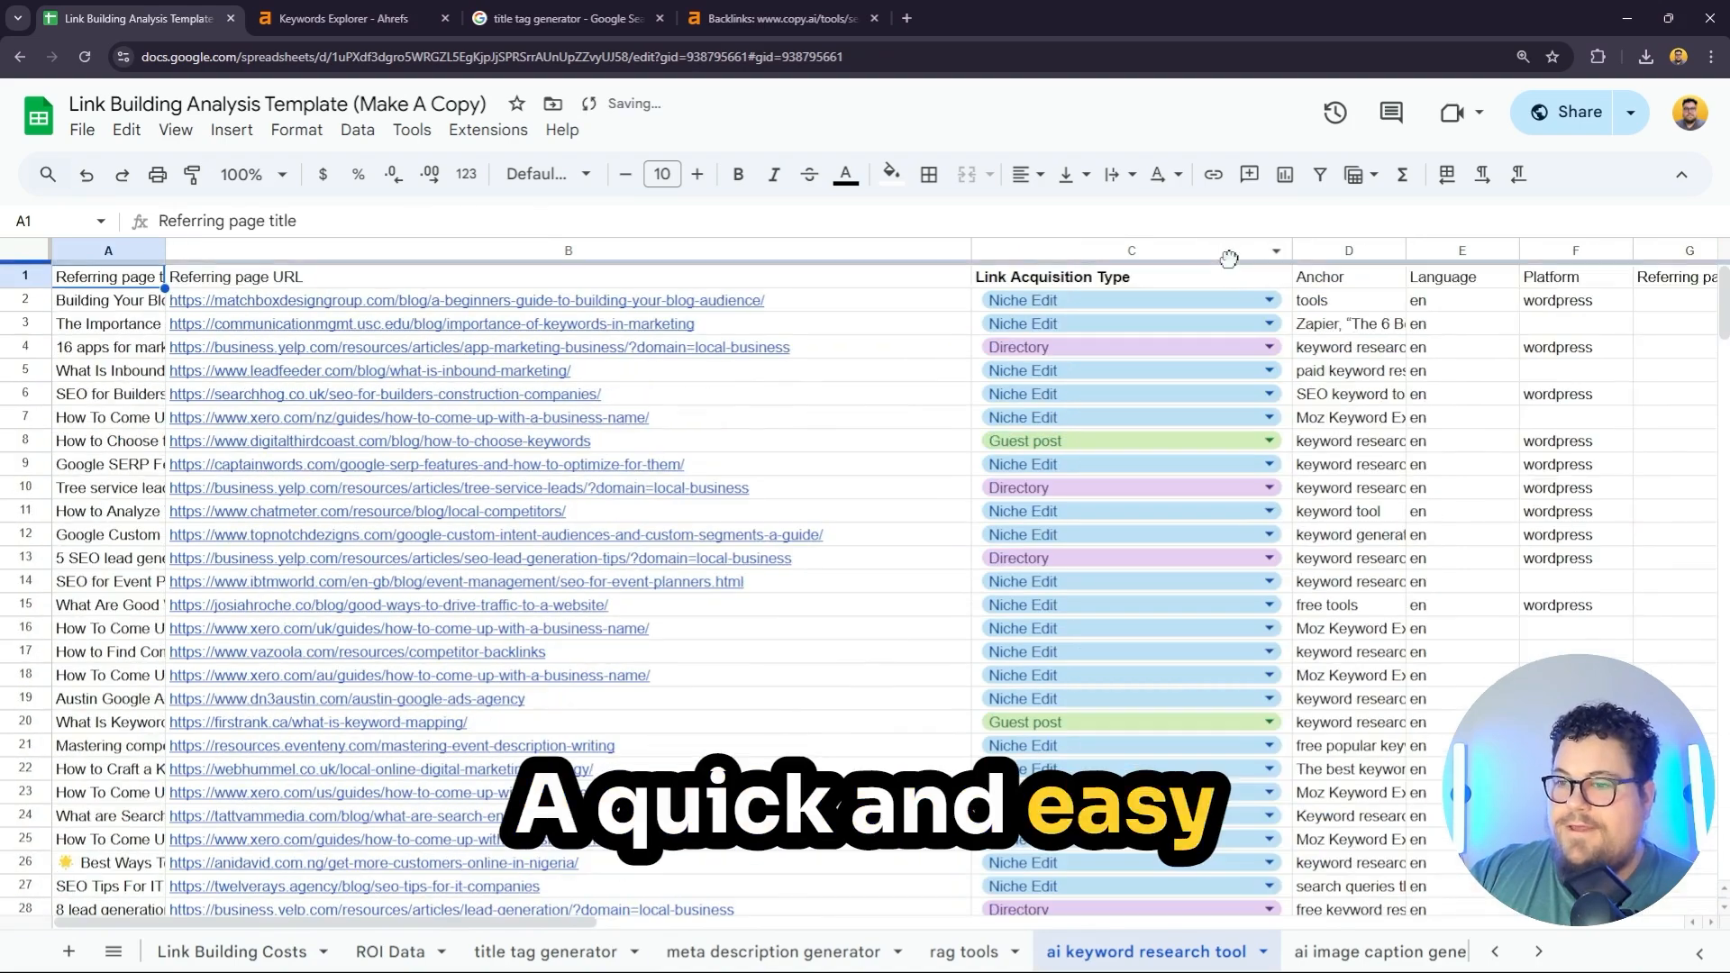
click(1227, 241)
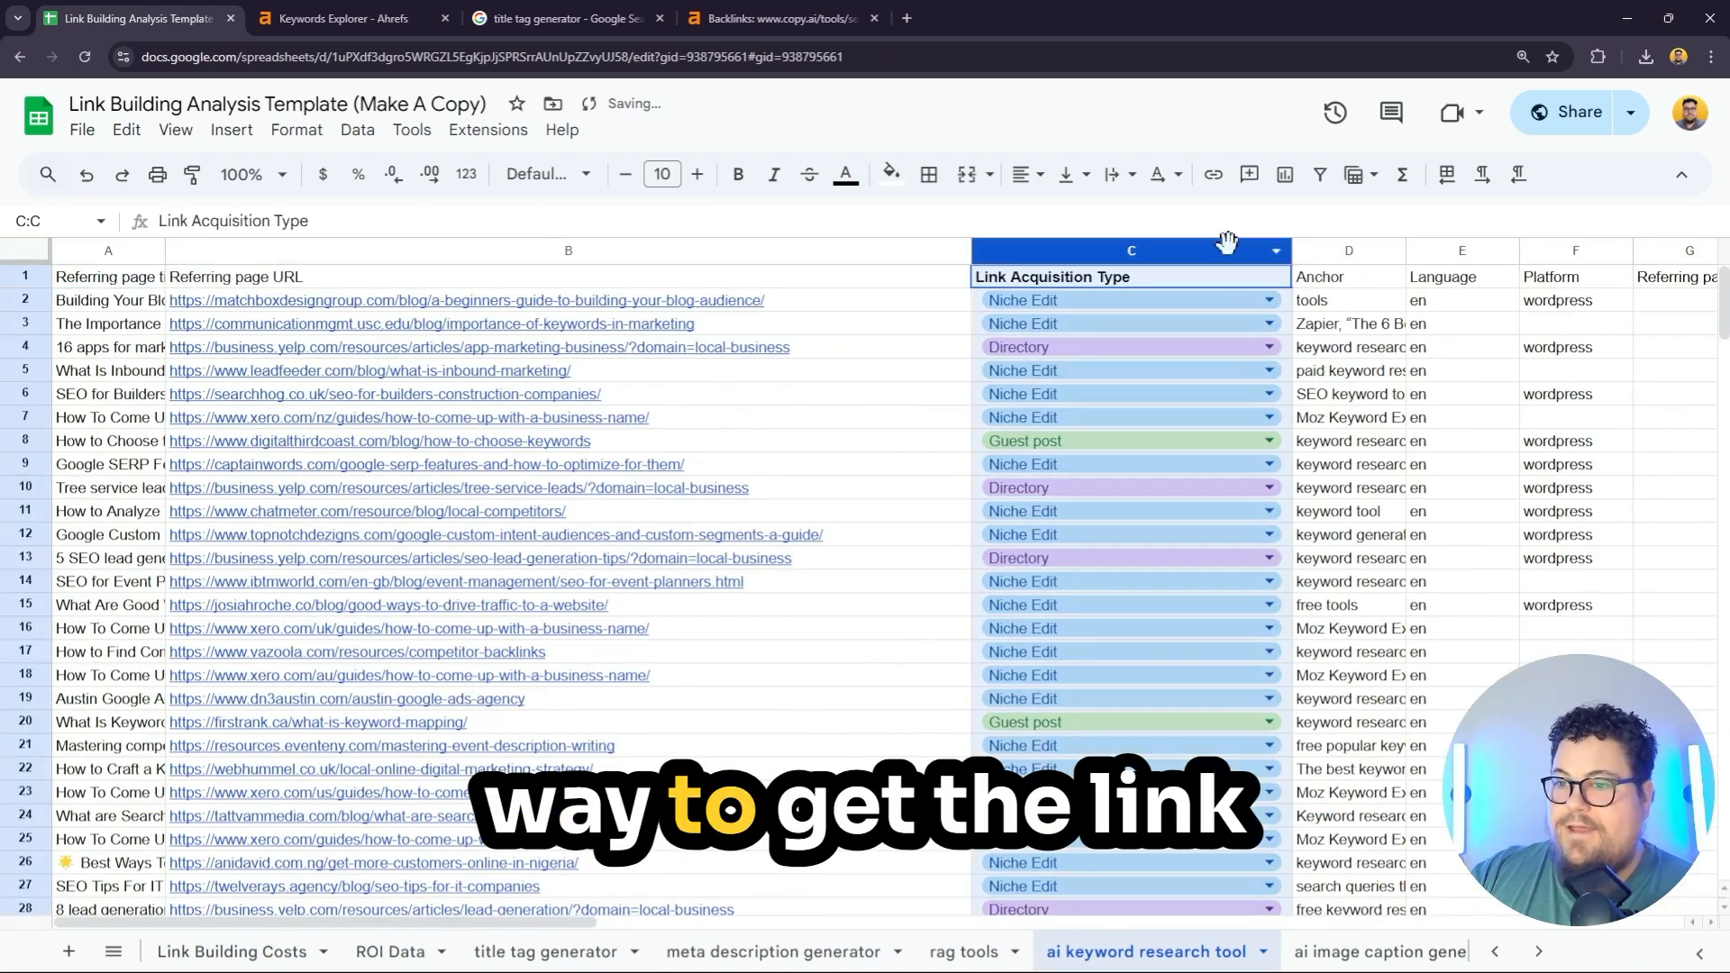
drag(792, 307, 811, 350)
click(854, 309)
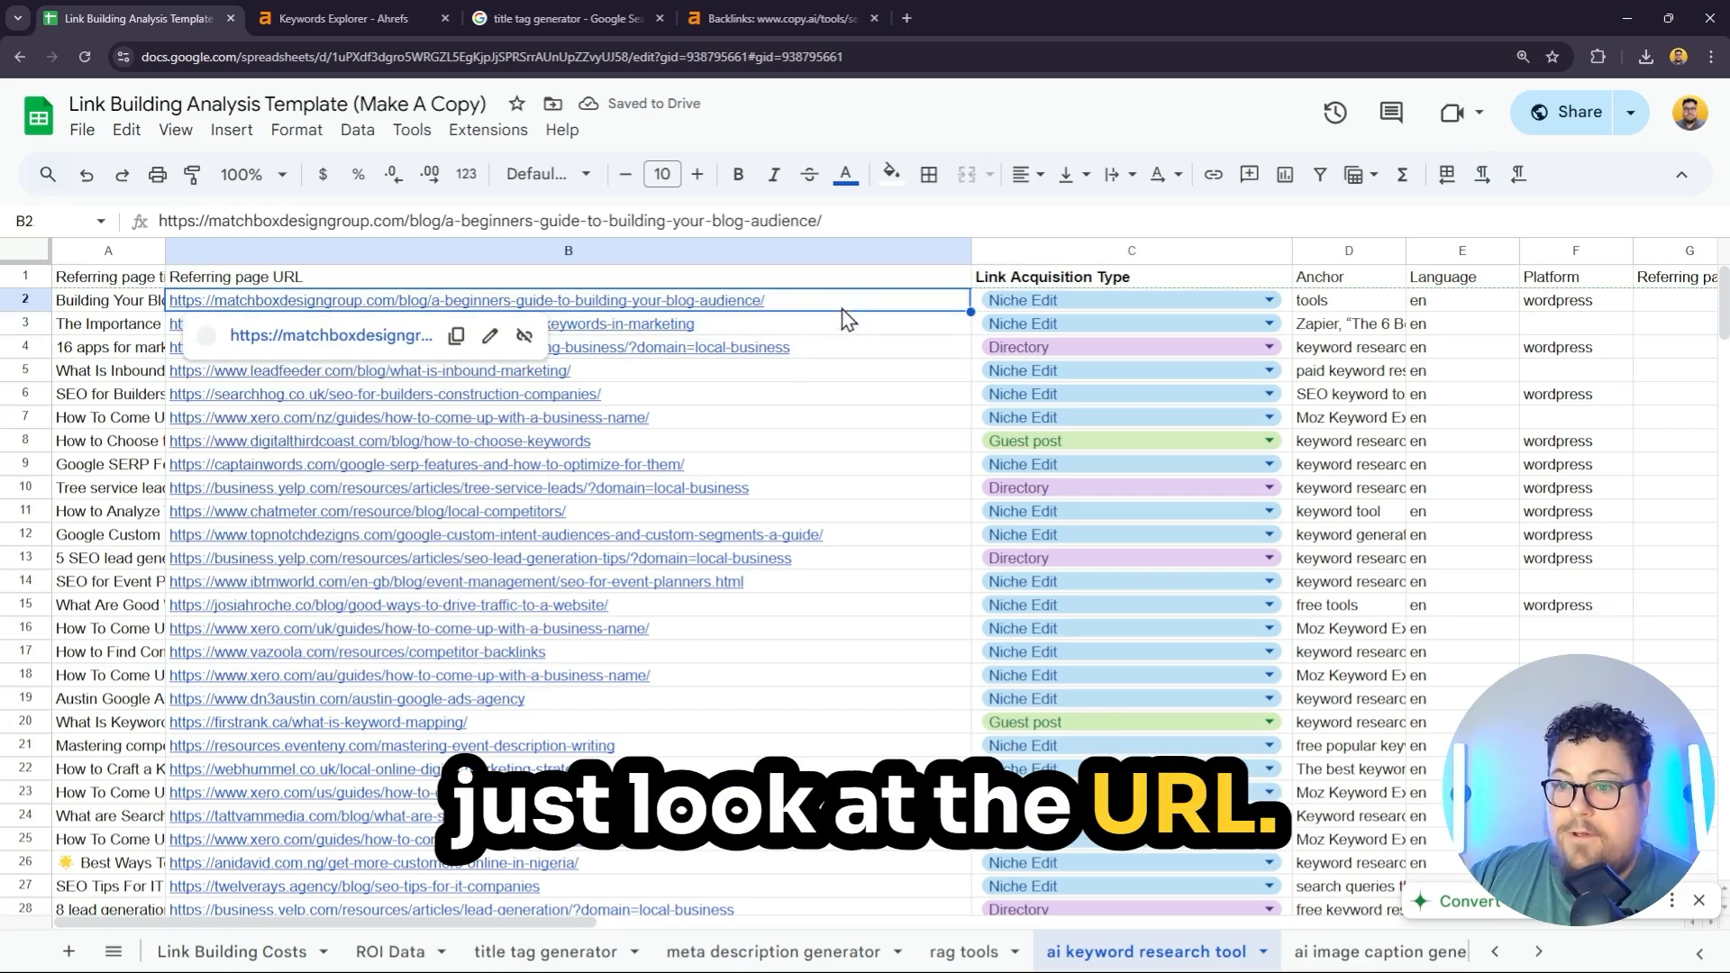
click(867, 321)
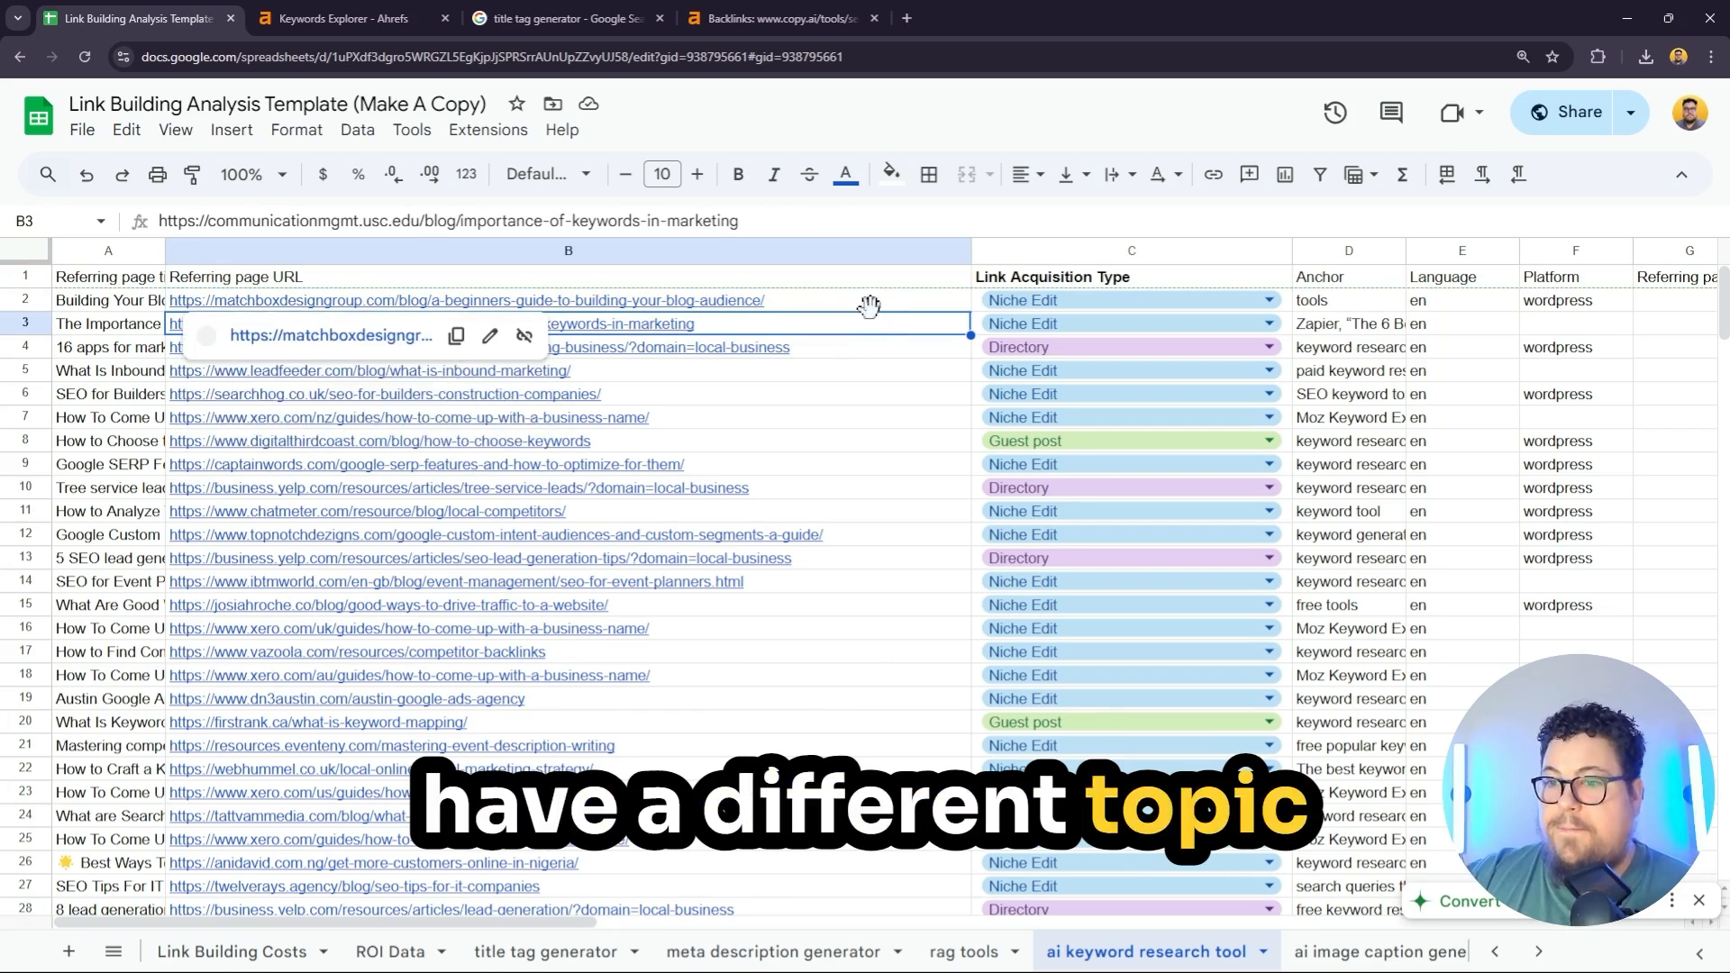
click(874, 427)
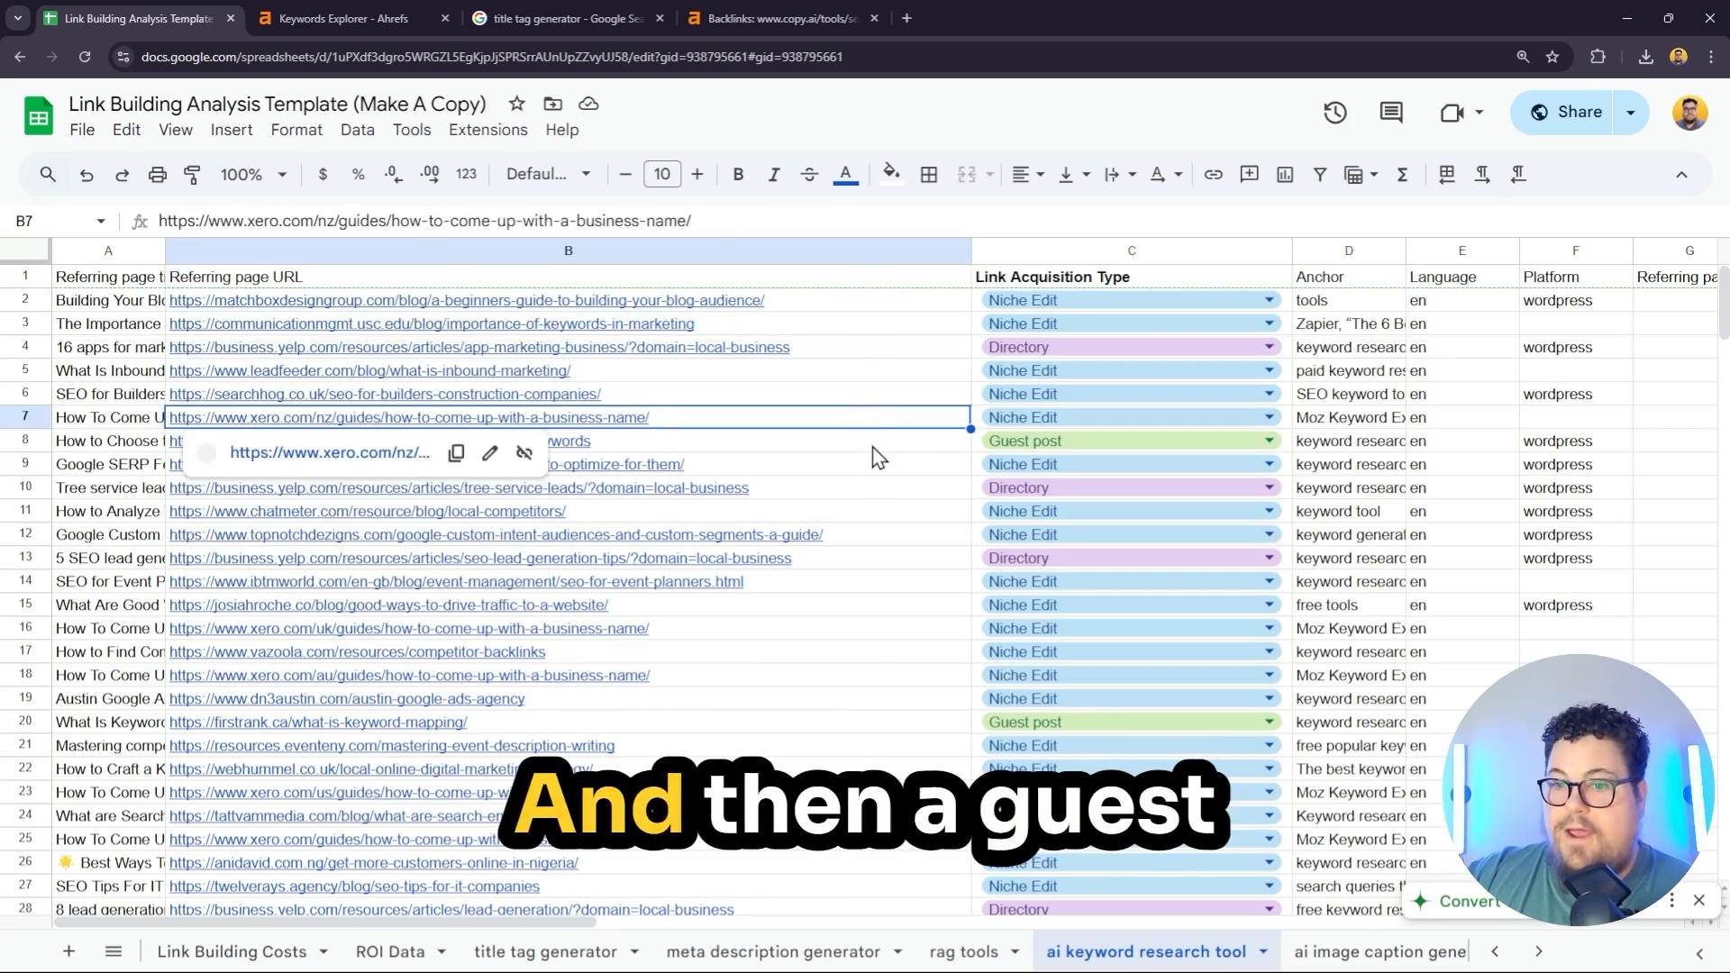
click(873, 445)
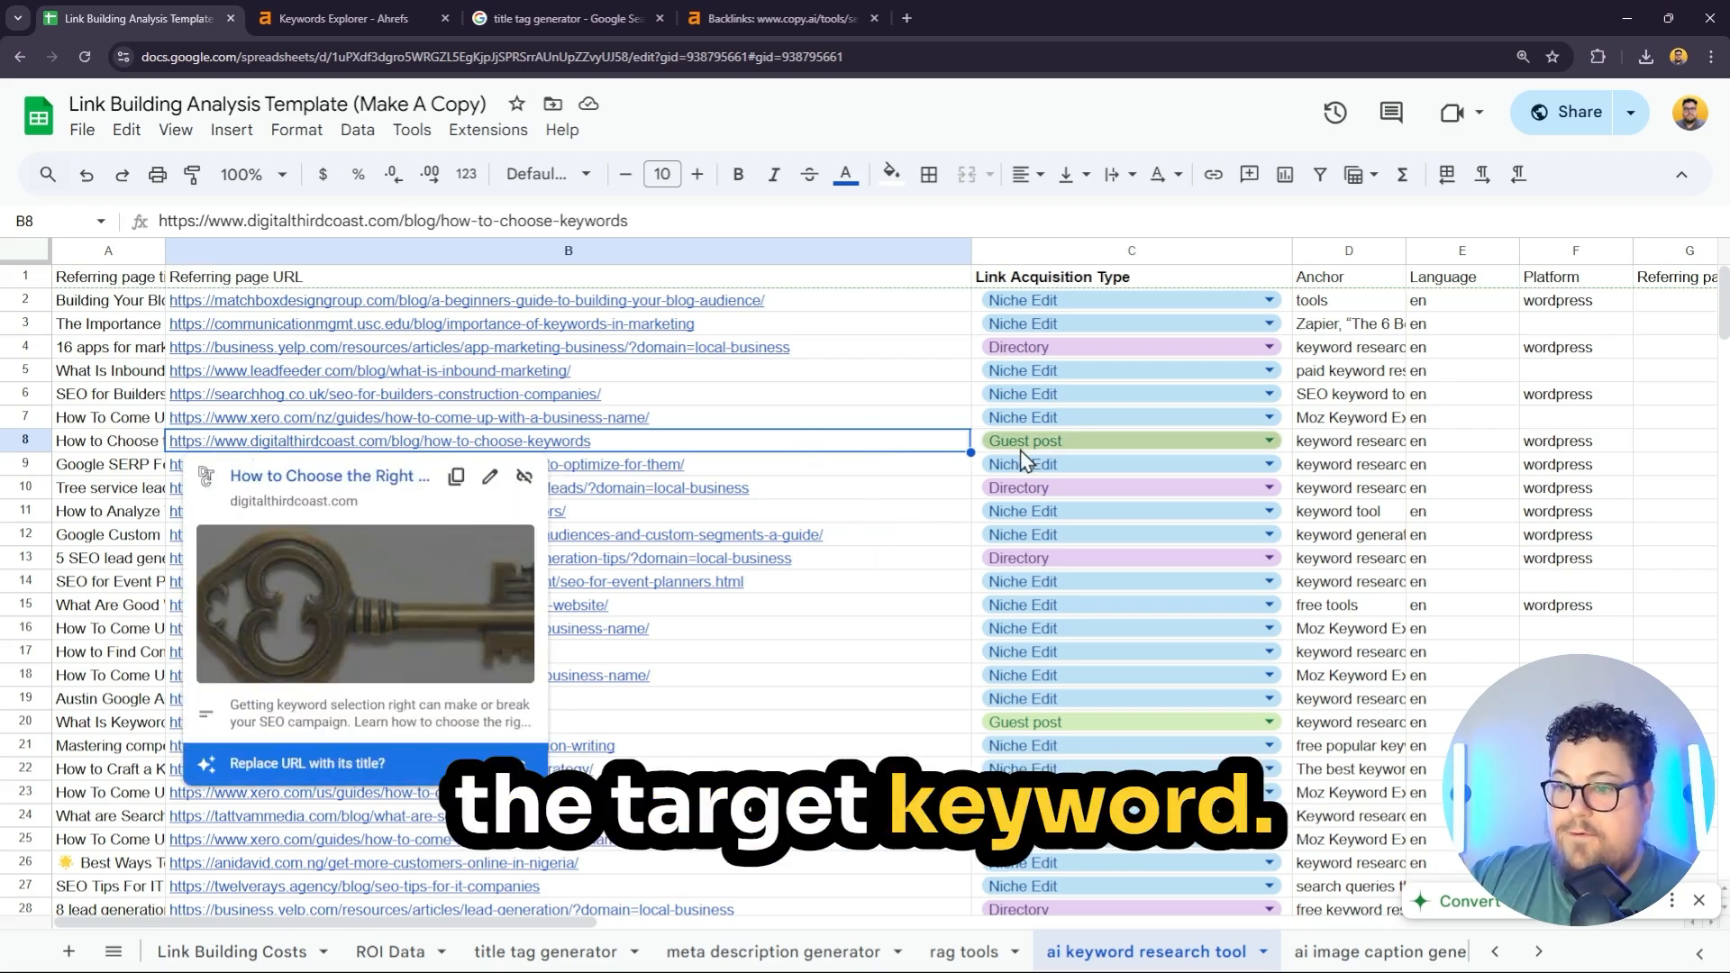
click(901, 350)
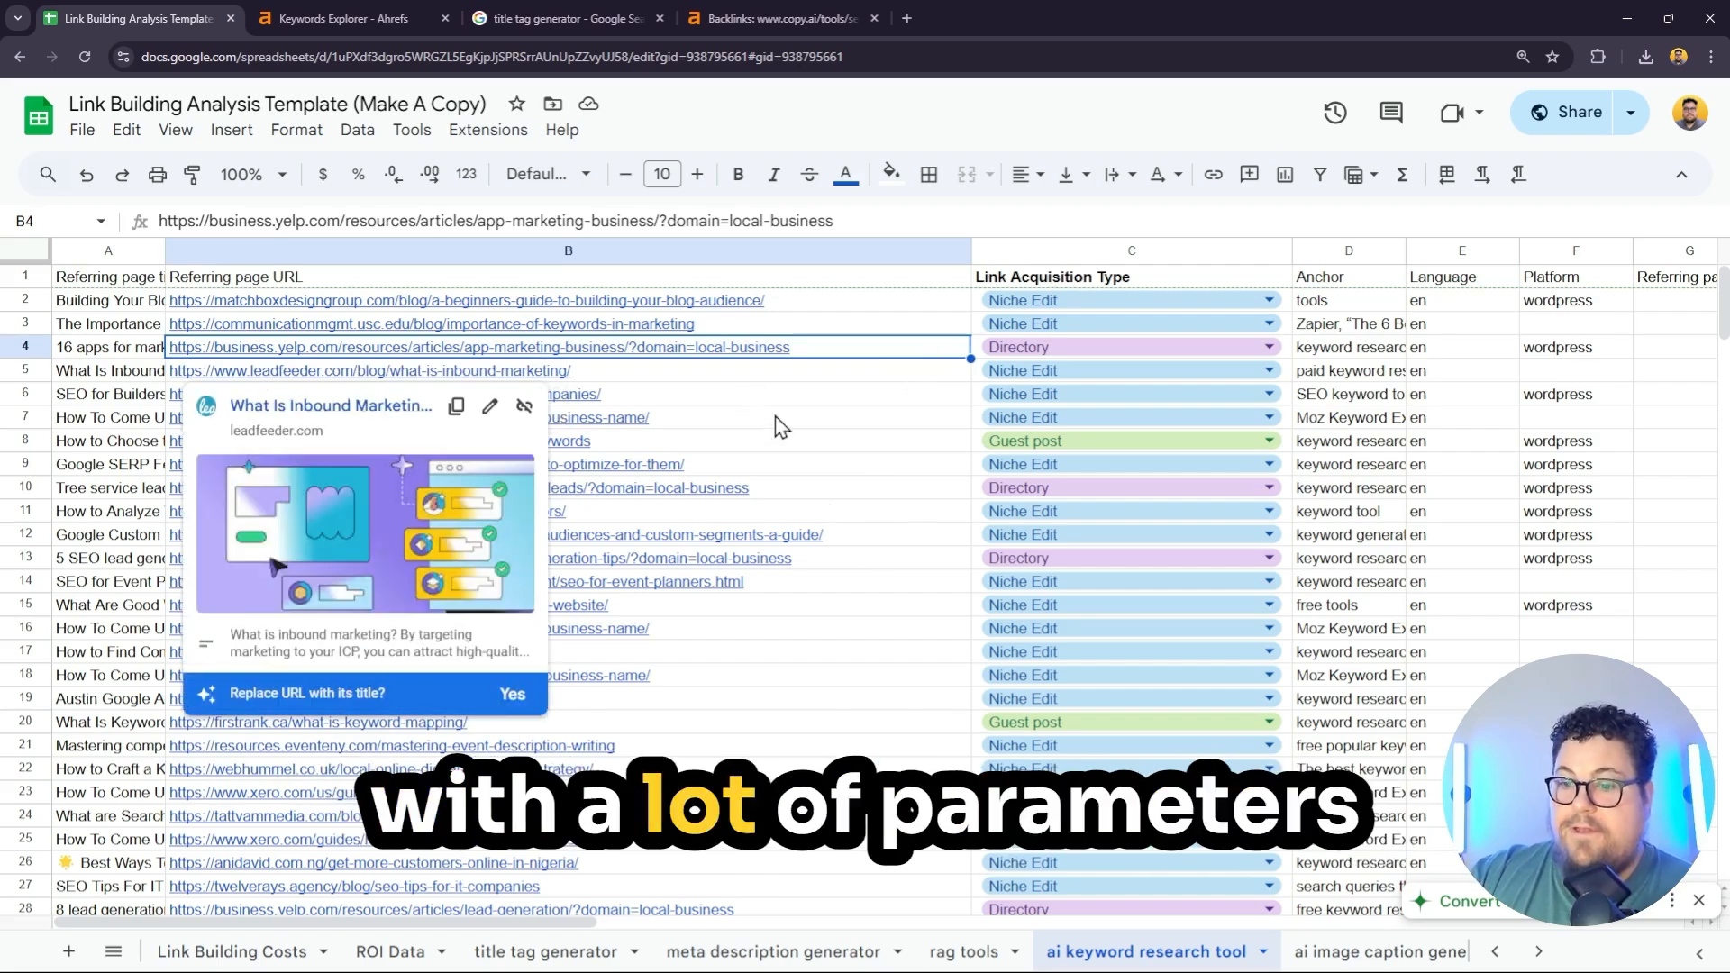
Examine the remaining referring page URLs, including the long seo.tenten.co URLs classified as Directory in rows 77 and 78
scroll(885, 668, down, 10)
click(887, 469)
scroll(885, 504, down, 3)
drag(872, 620, 870, 648)
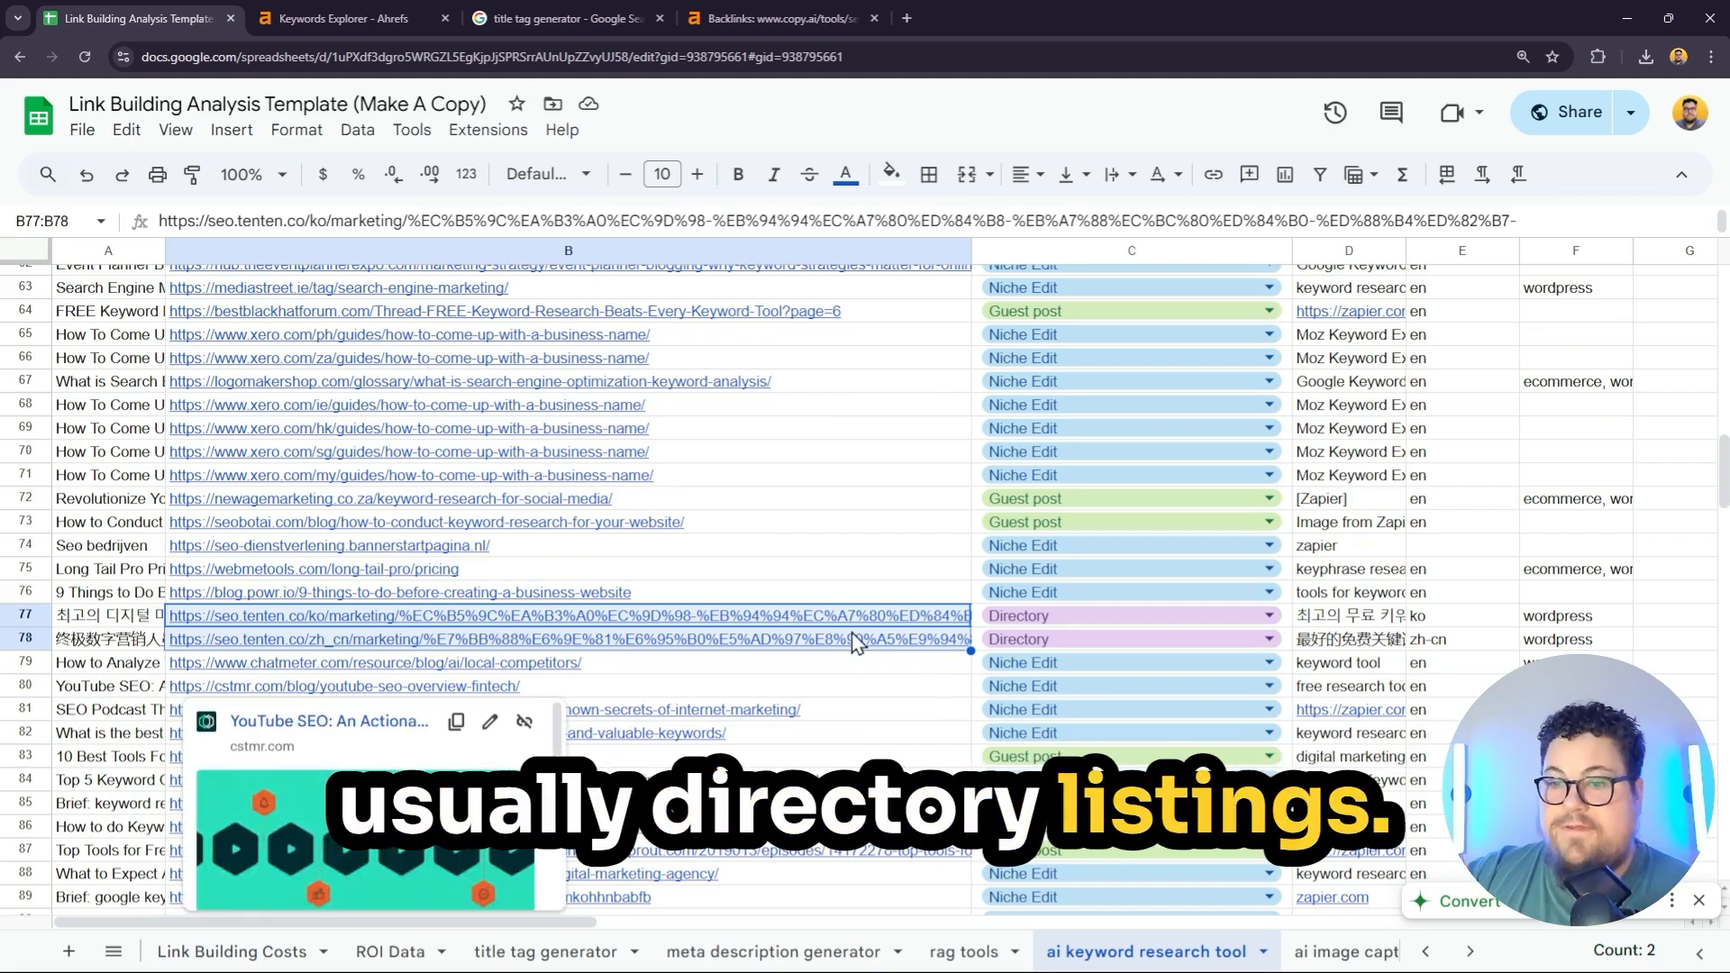
scroll(848, 651, up, 4)
scroll(820, 690, down, 7)
scroll(820, 700, up, 5)
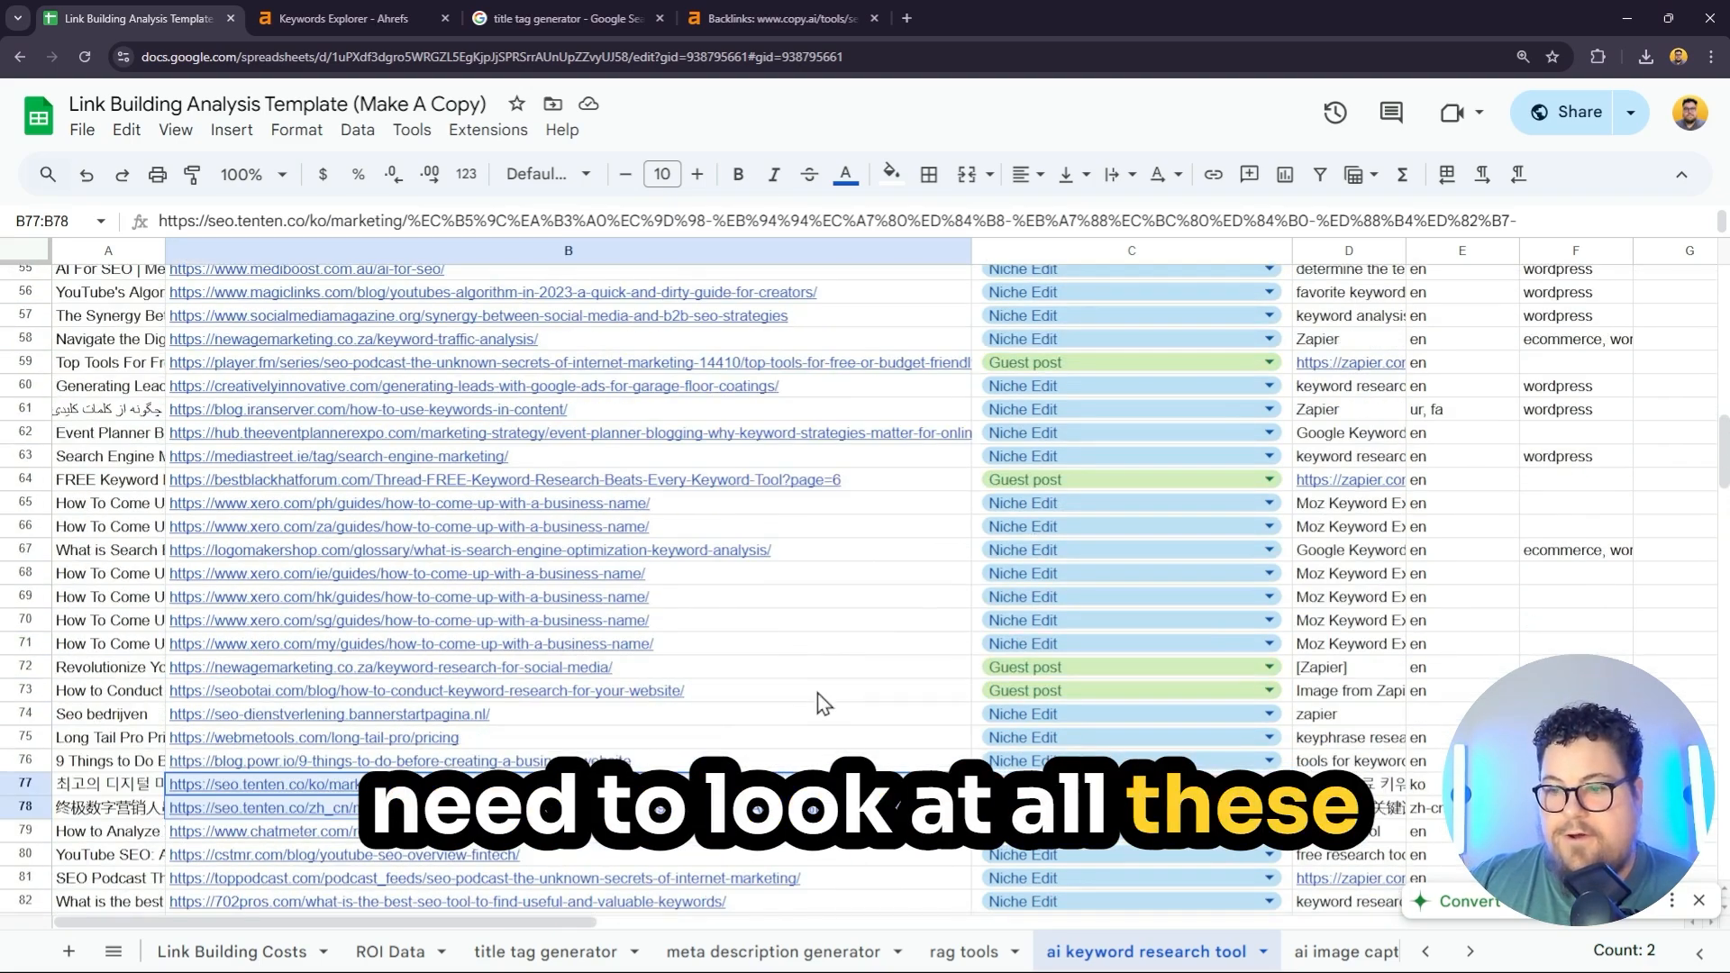
scroll(1073, 653, up, 15)
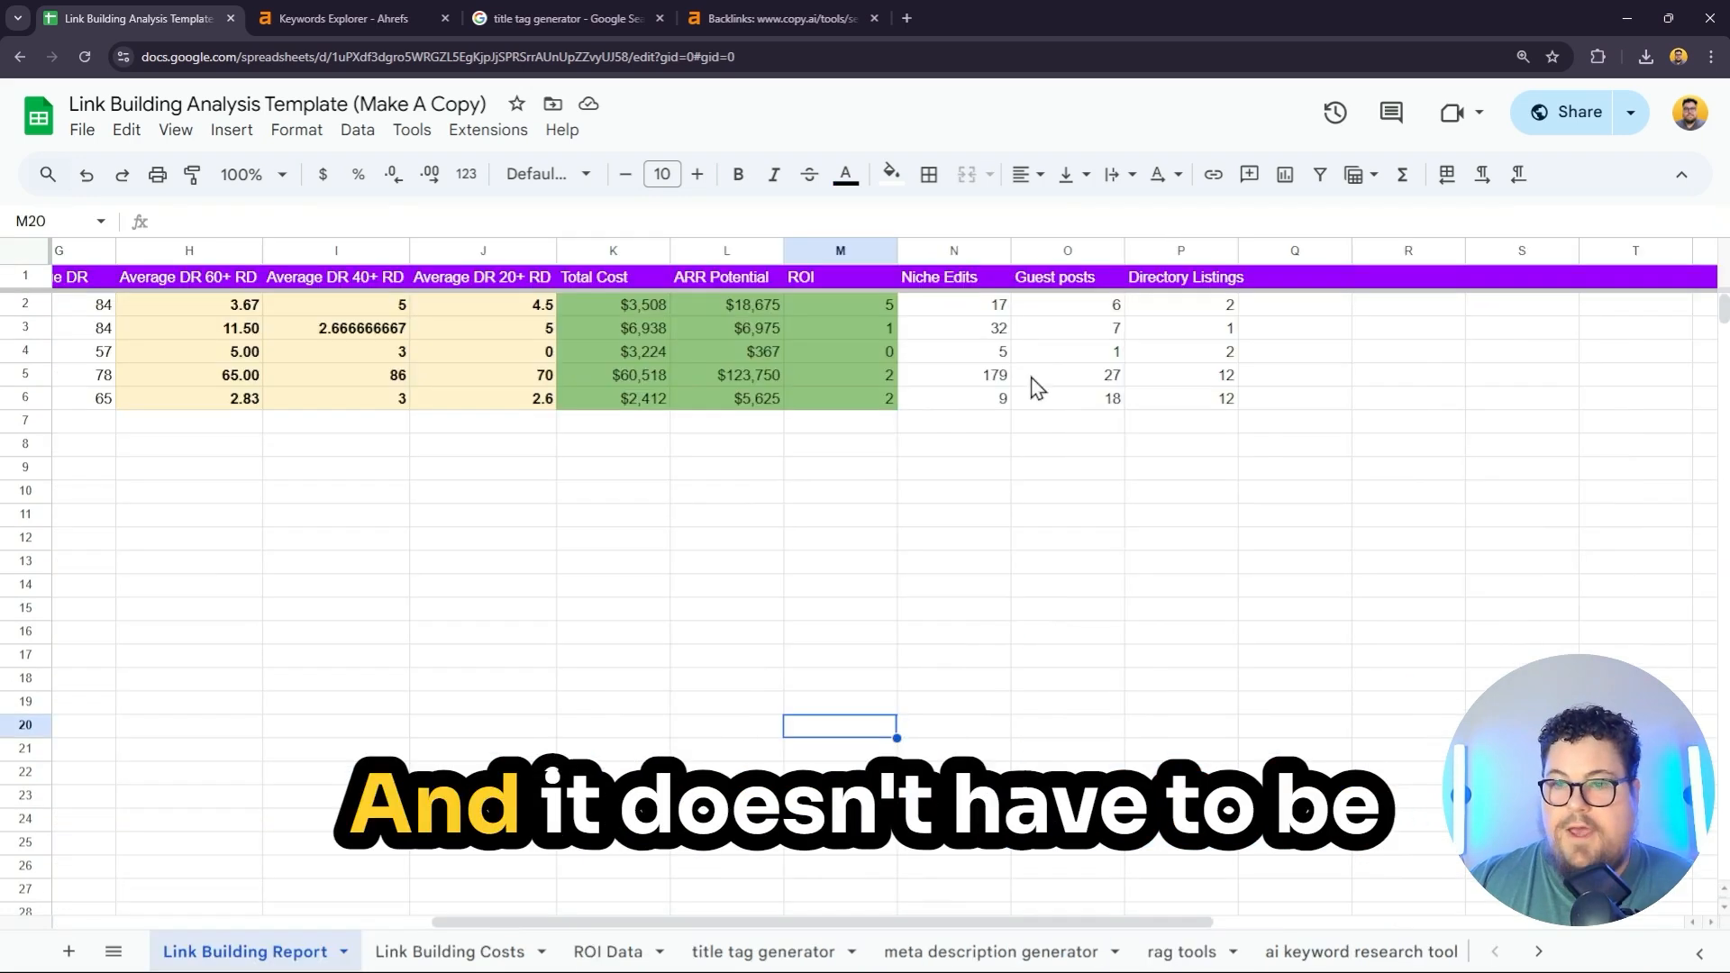
Review the Niche Edits, Guest posts and Directory Listings counts and the keyword list in the Link Building Report
drag(997, 310, 1174, 410)
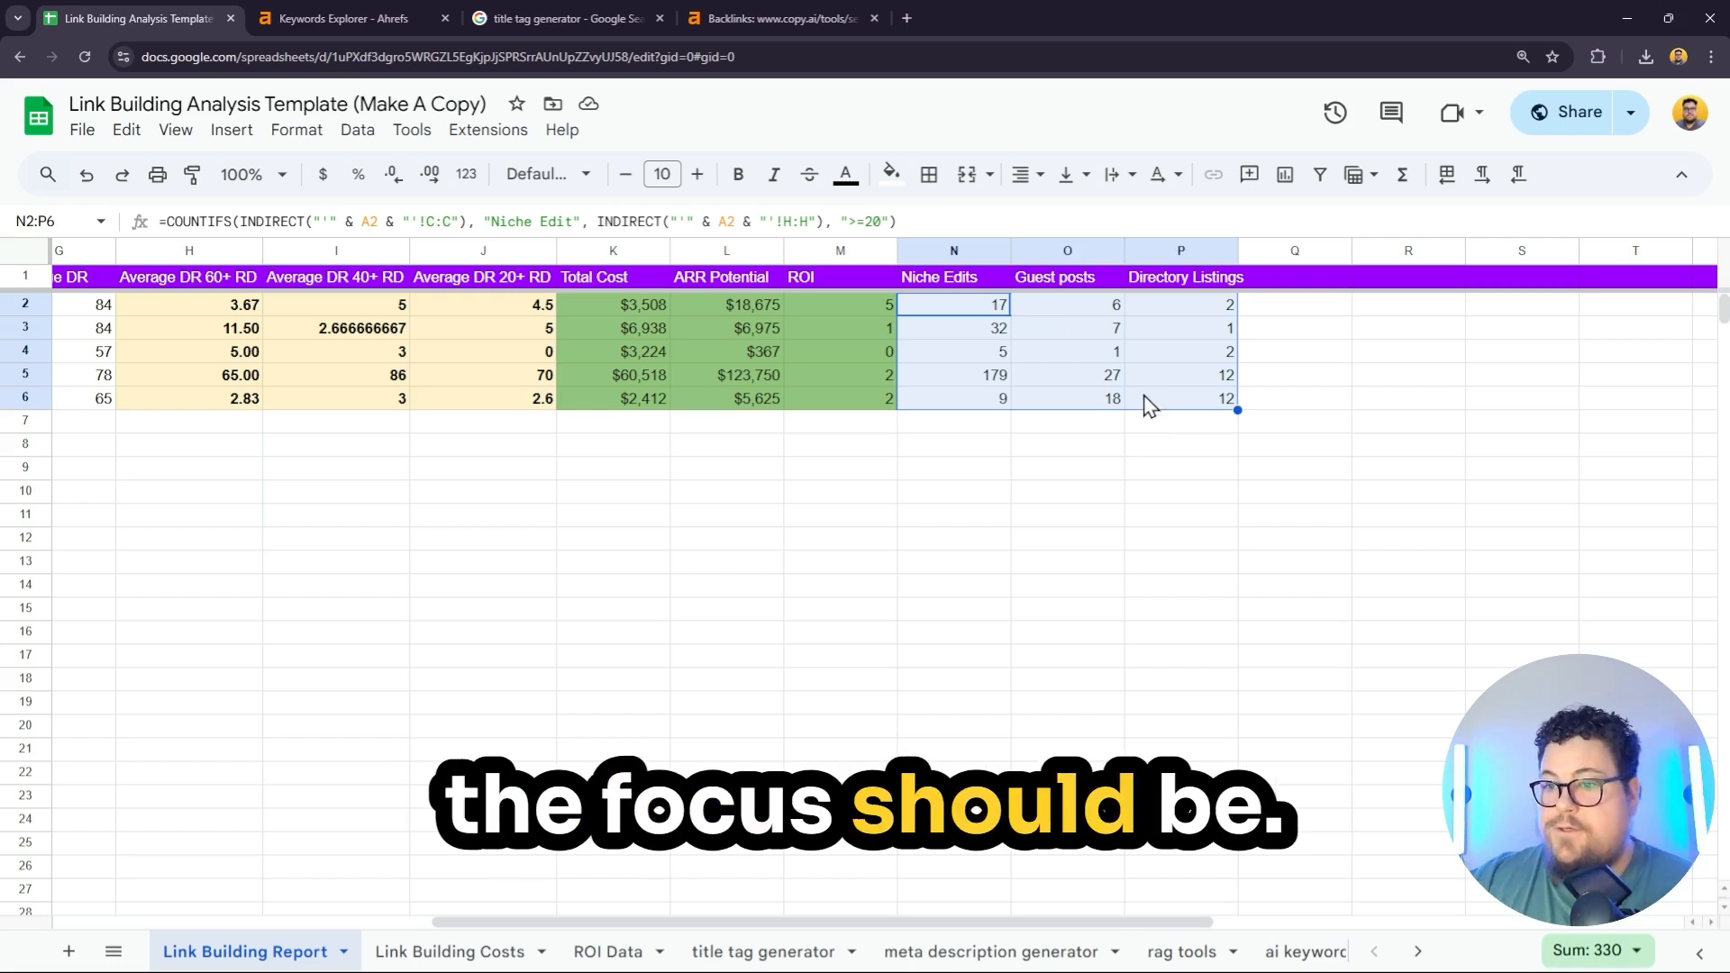
click(1067, 518)
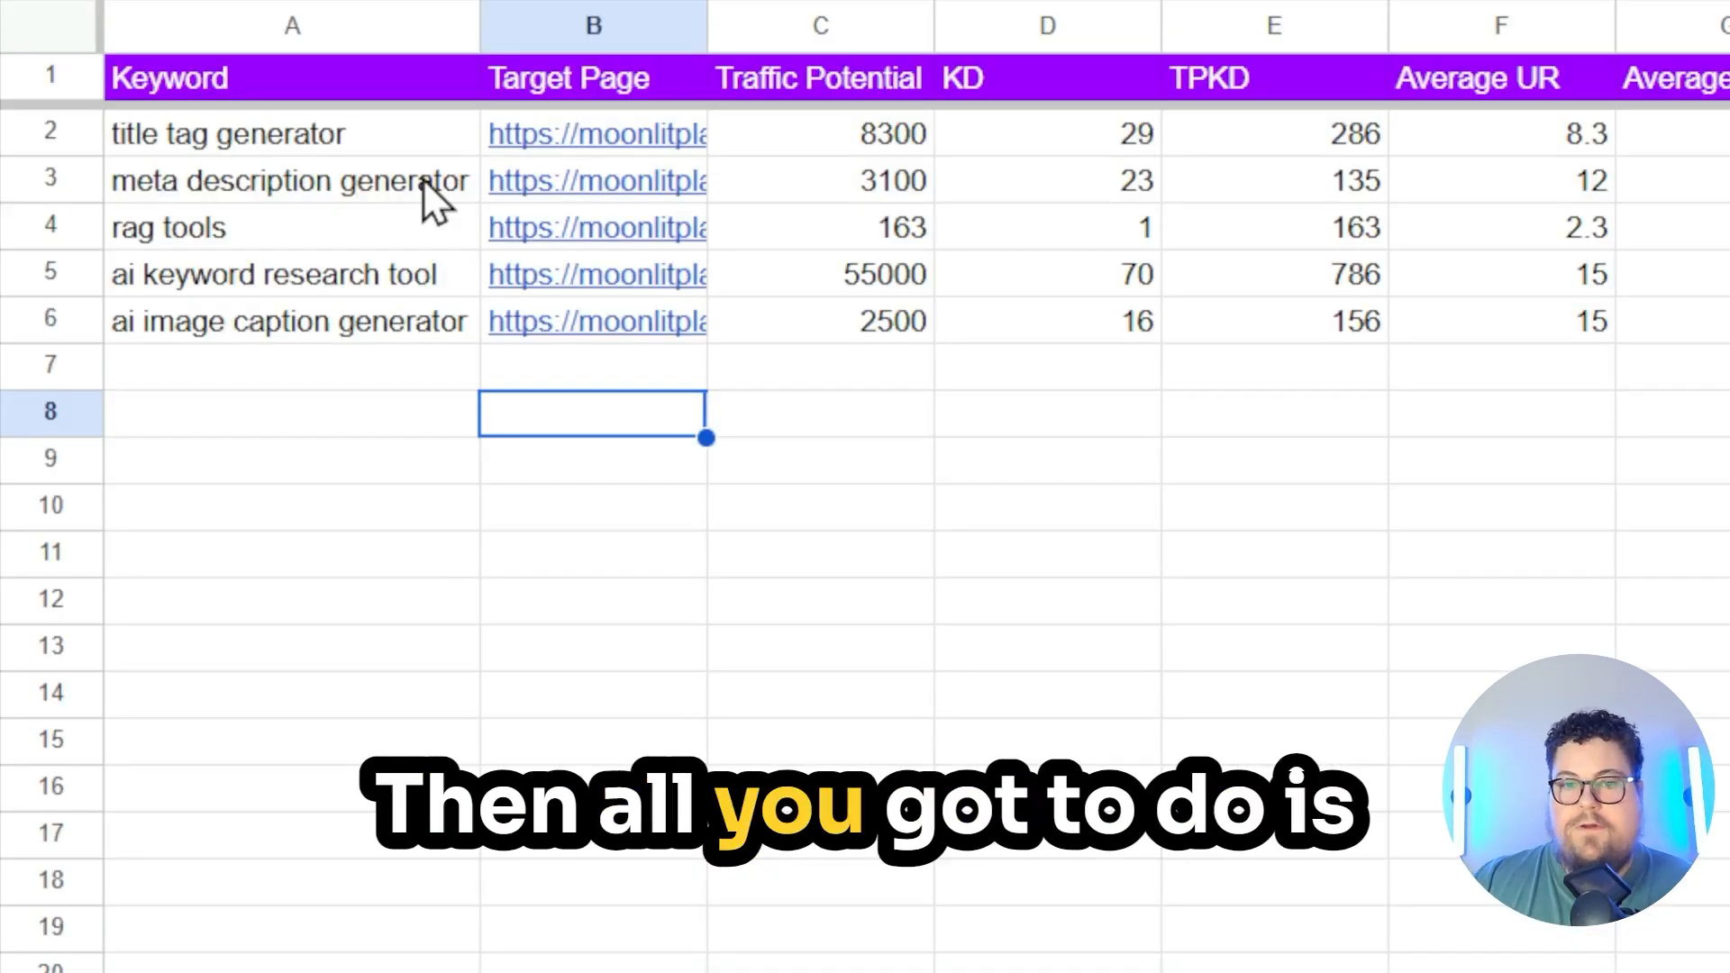
click(425, 185)
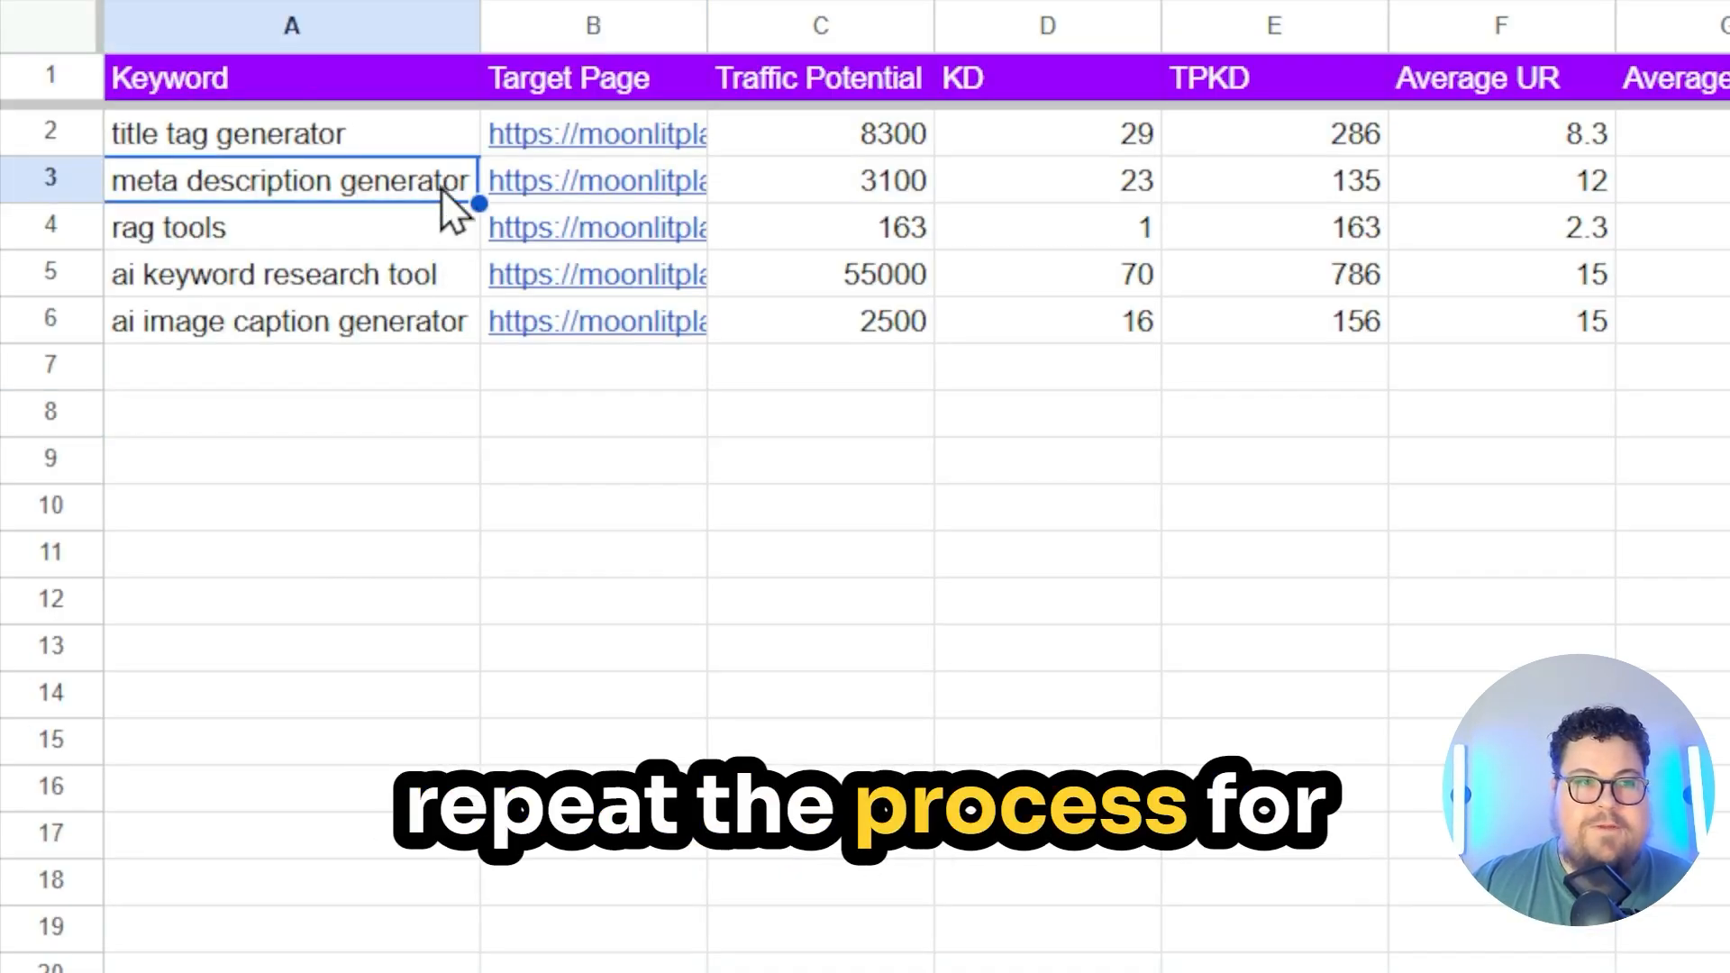
click(374, 273)
click(371, 236)
click(392, 191)
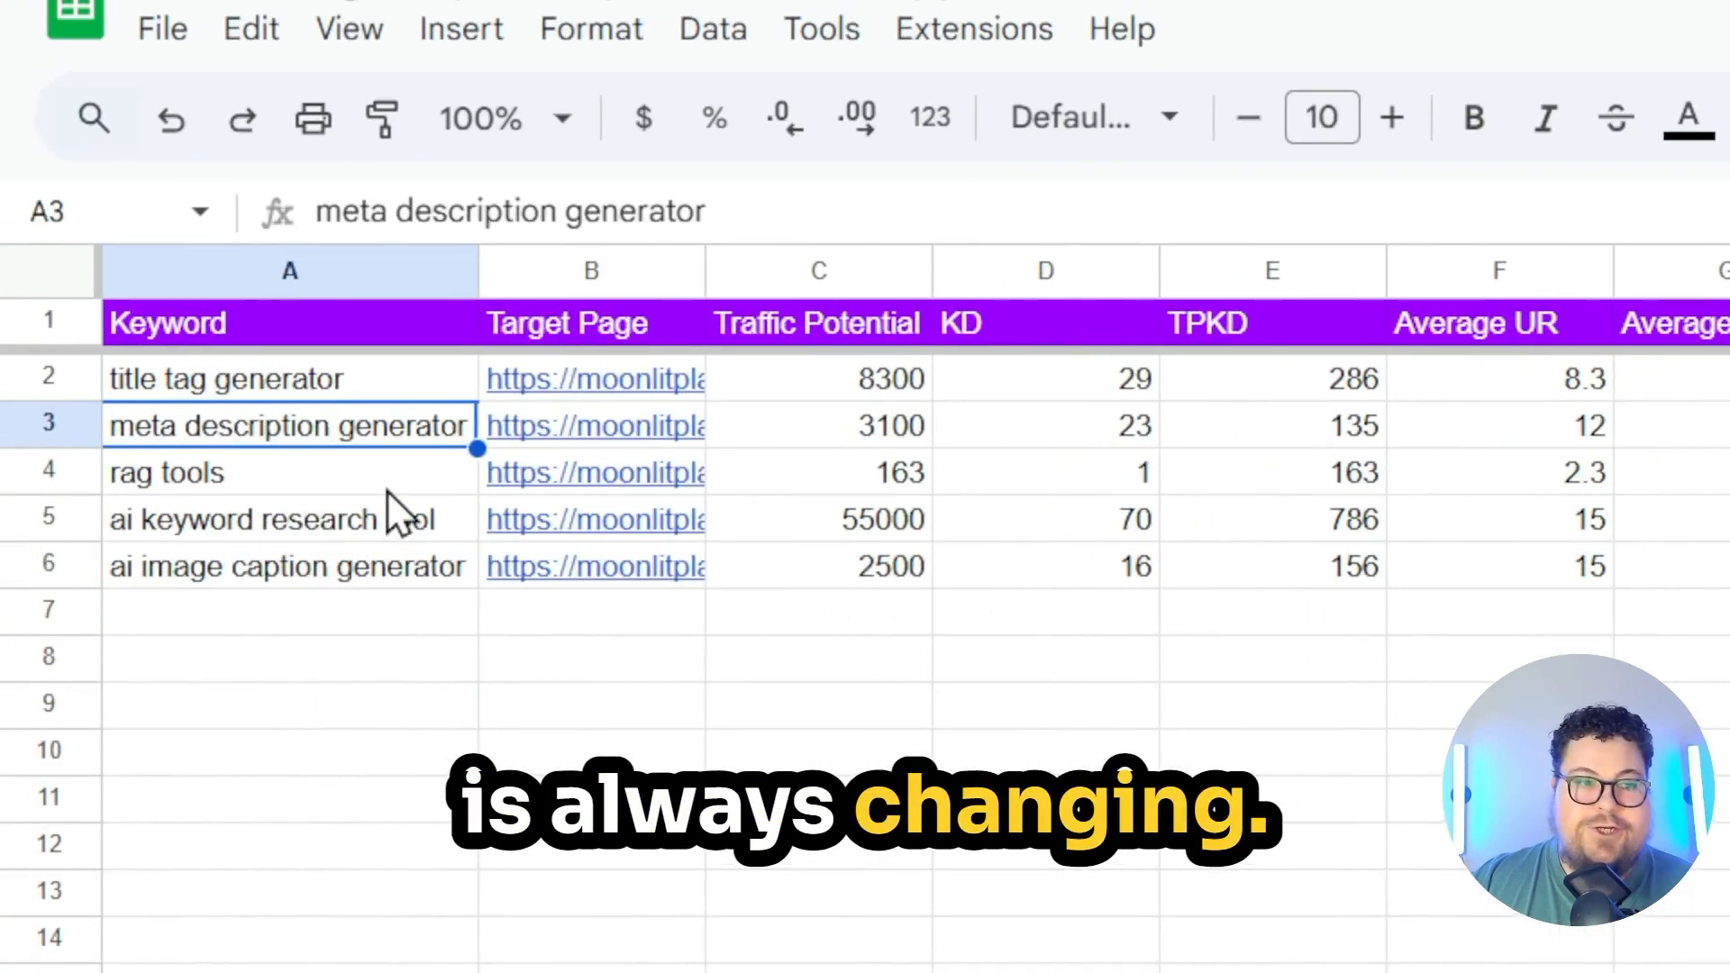
Check the top Google results for "title tag generator" and view the meta description generator and rag tools sheets in the spreadsheet
click(453, 469)
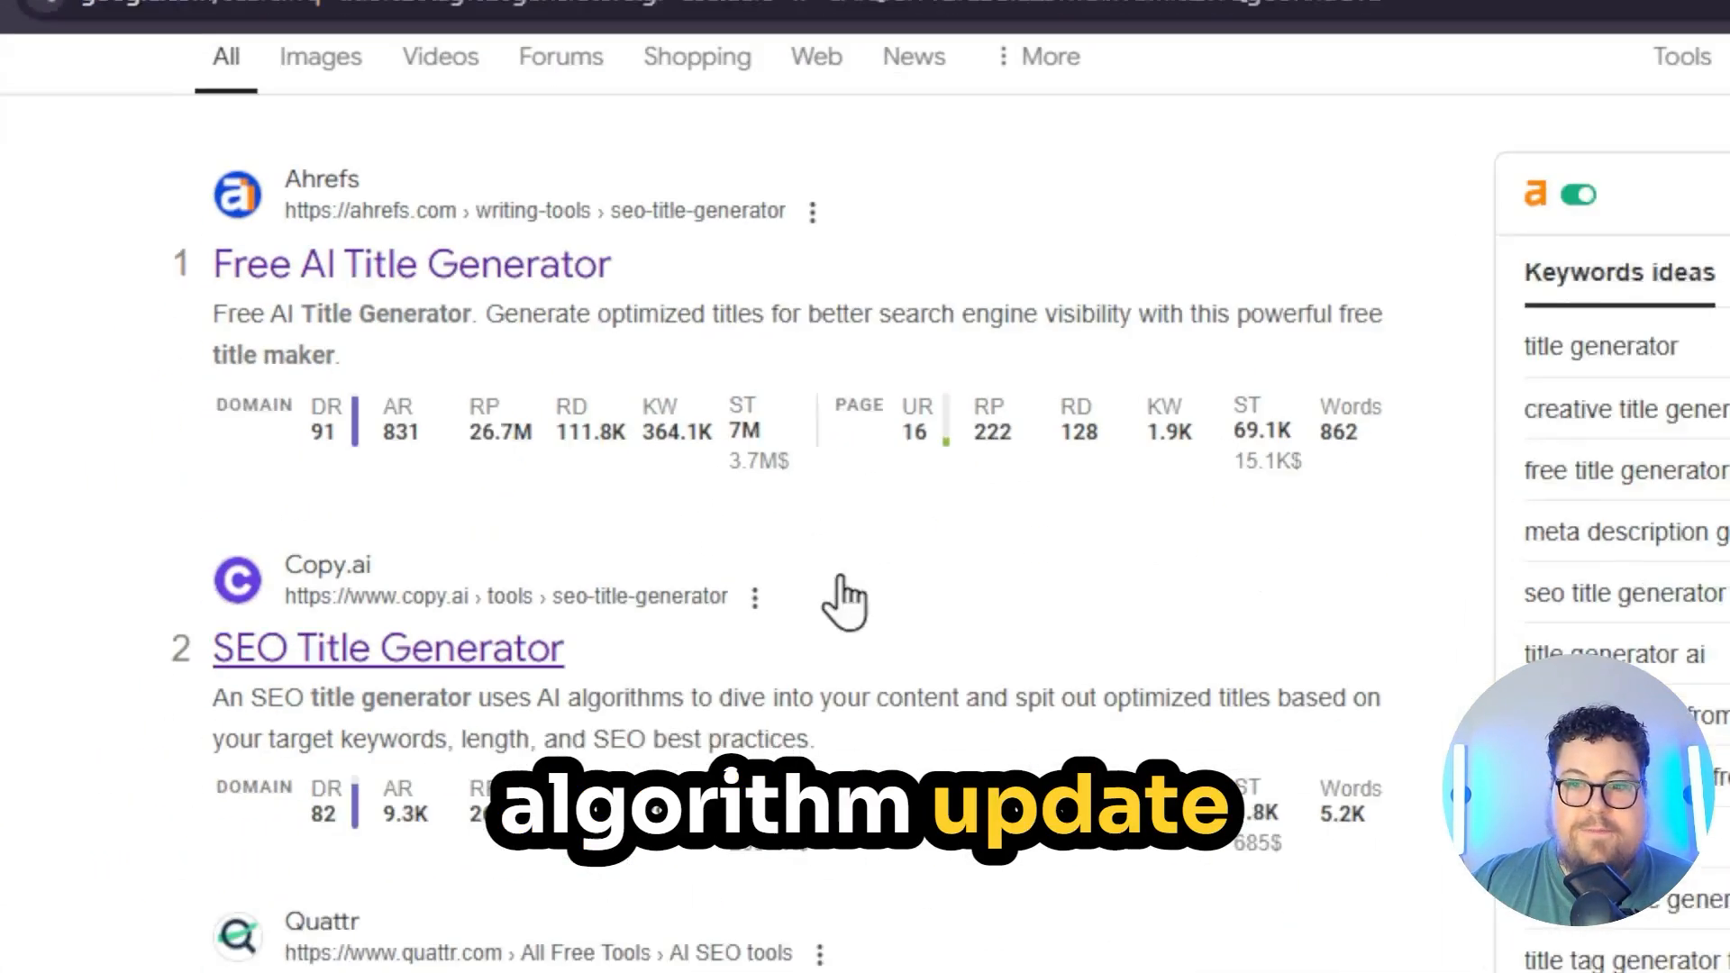
scroll(839, 541, down, 8)
scroll(867, 451, up, 7)
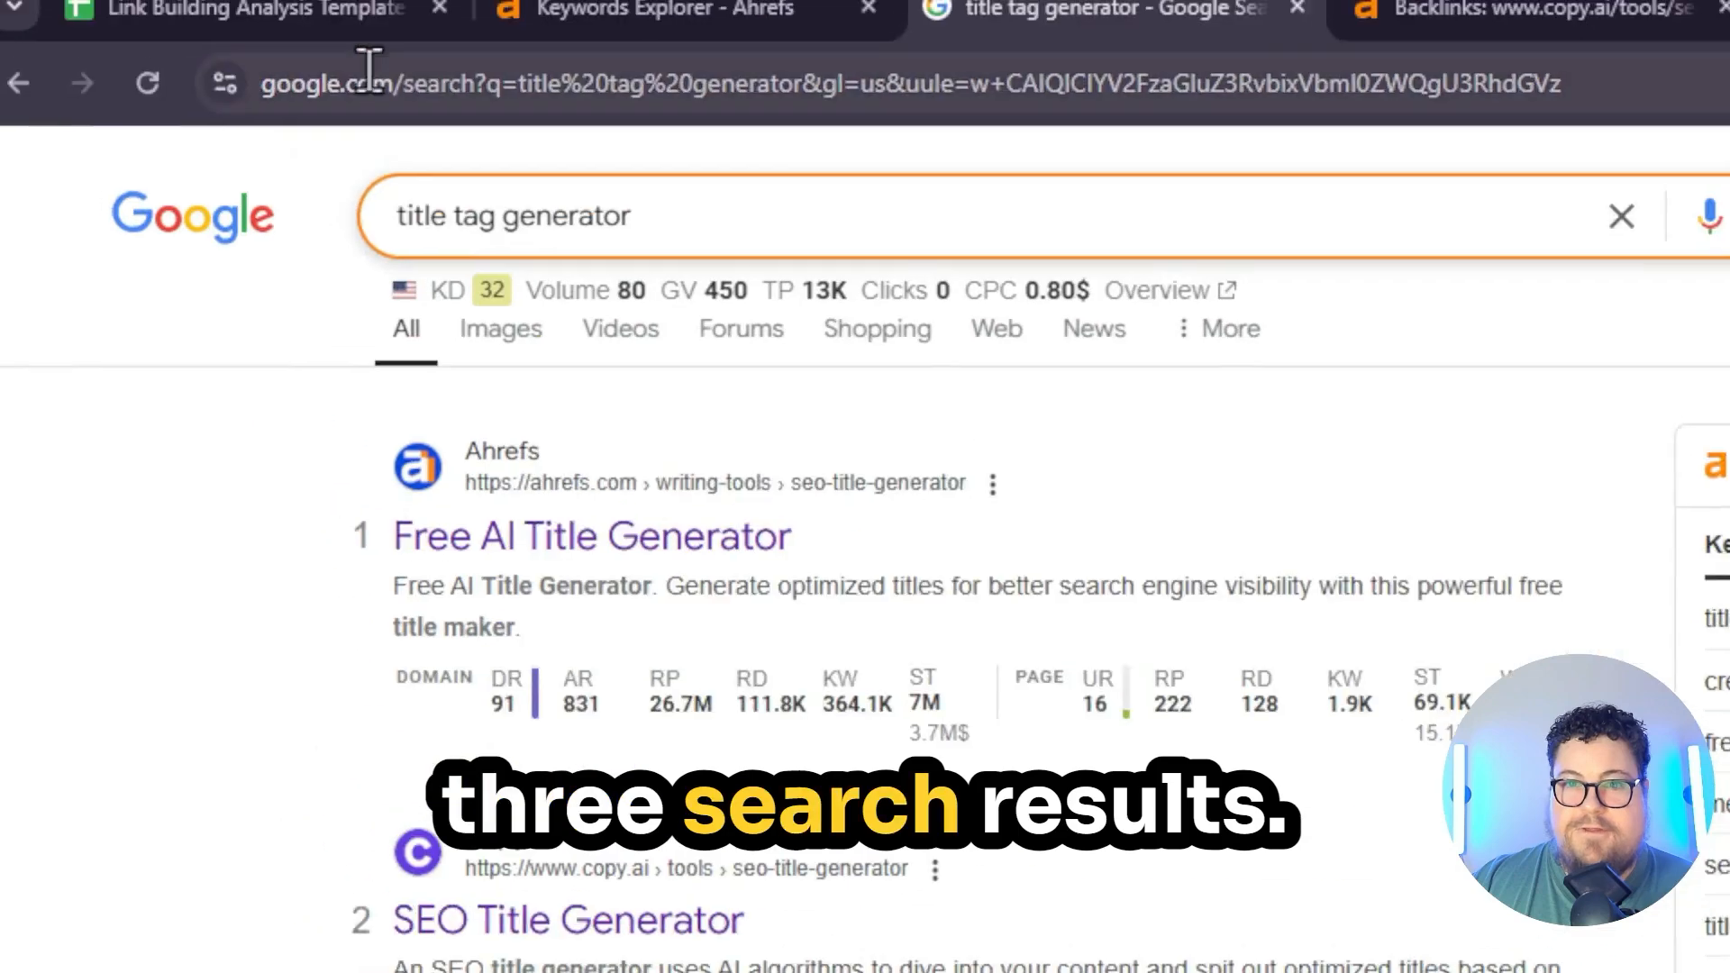
click(366, 30)
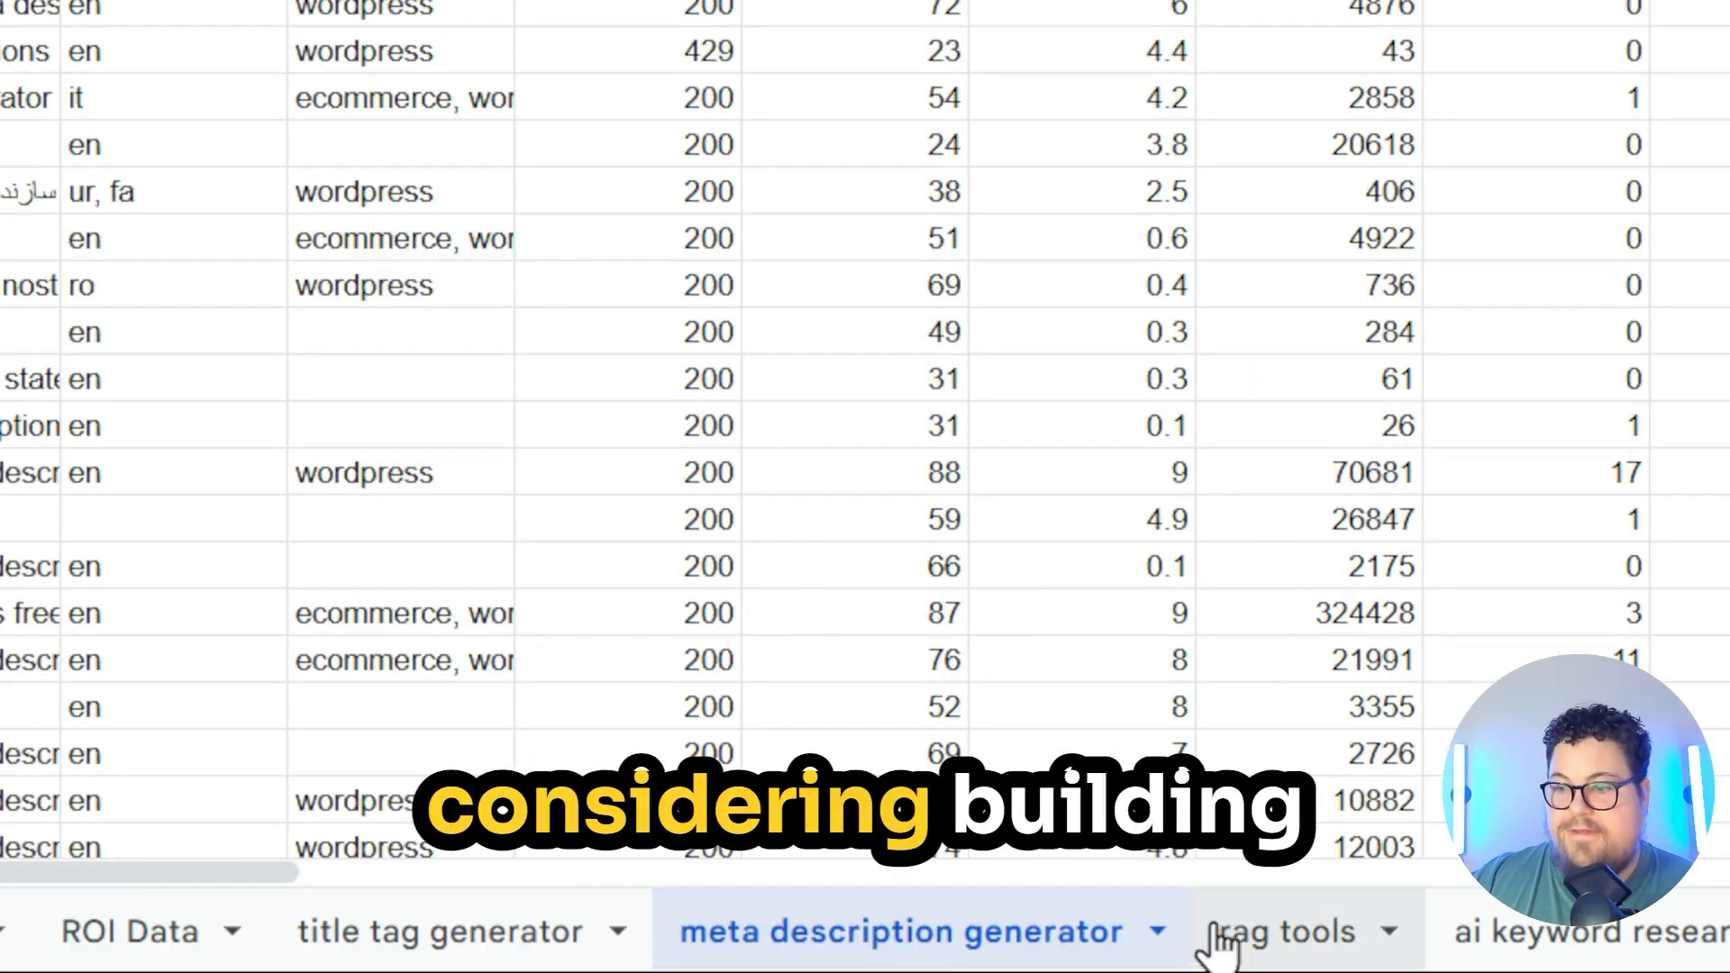
click(1231, 933)
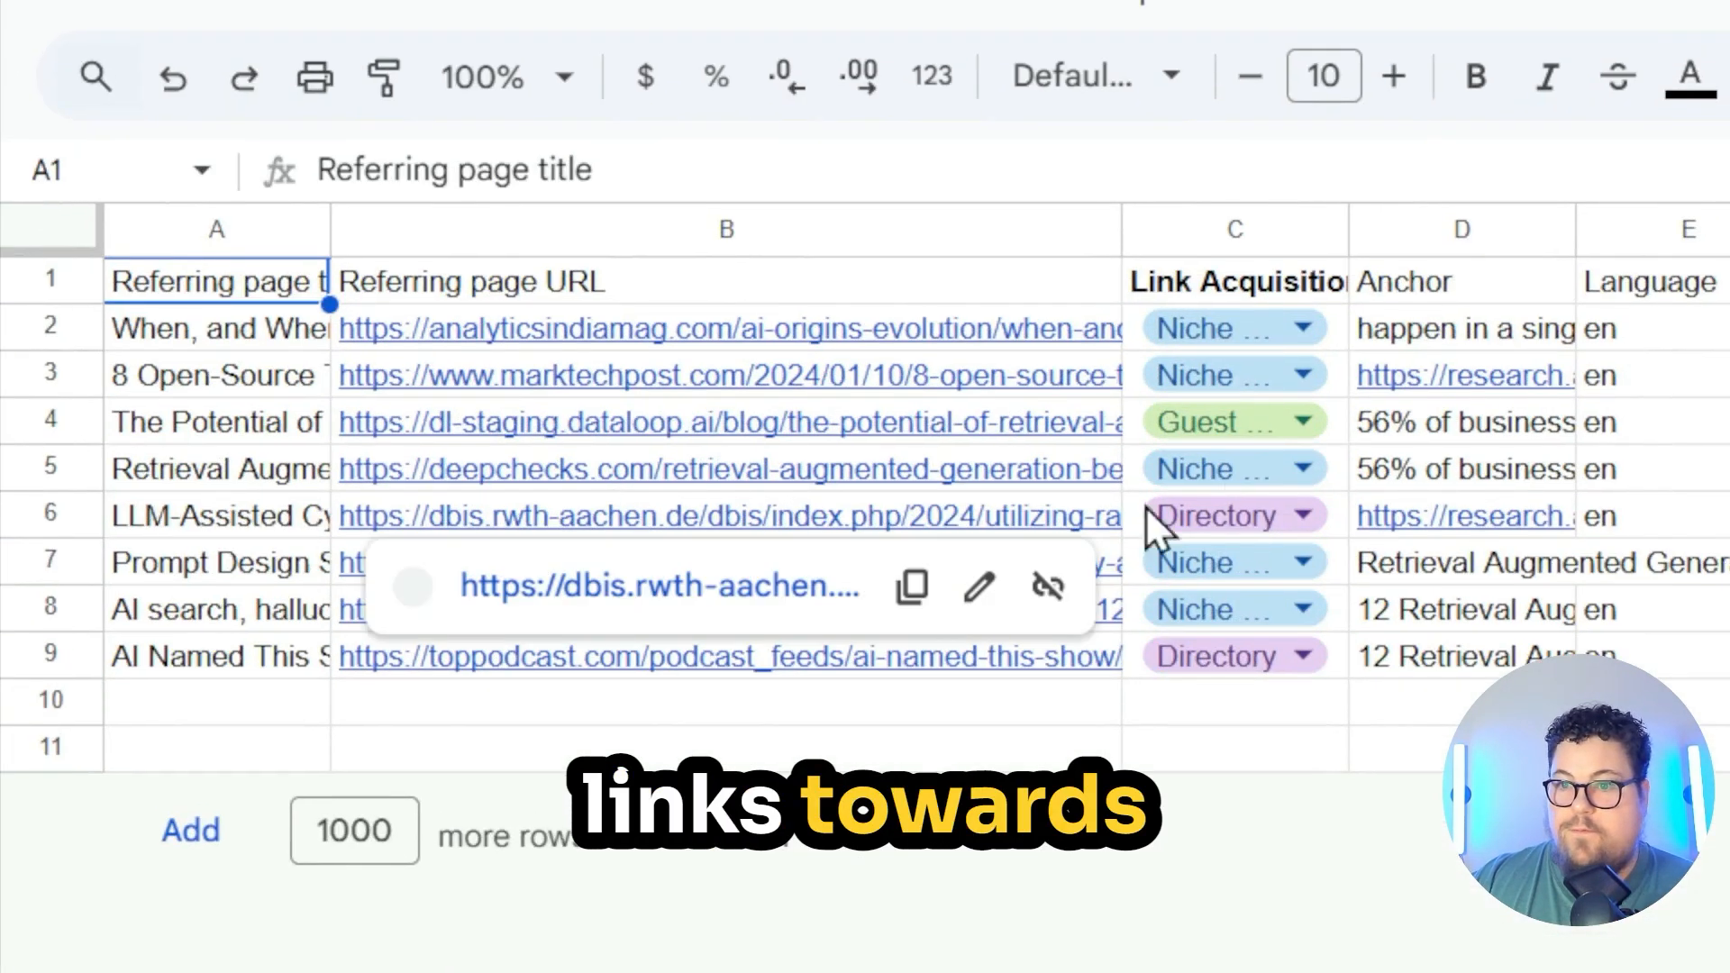
Total the Niche Edits column in N7 of the Link Building Report with =SUM(N2:N6), and extend the formula to Guest posts and Directory Listings
click(1645, 469)
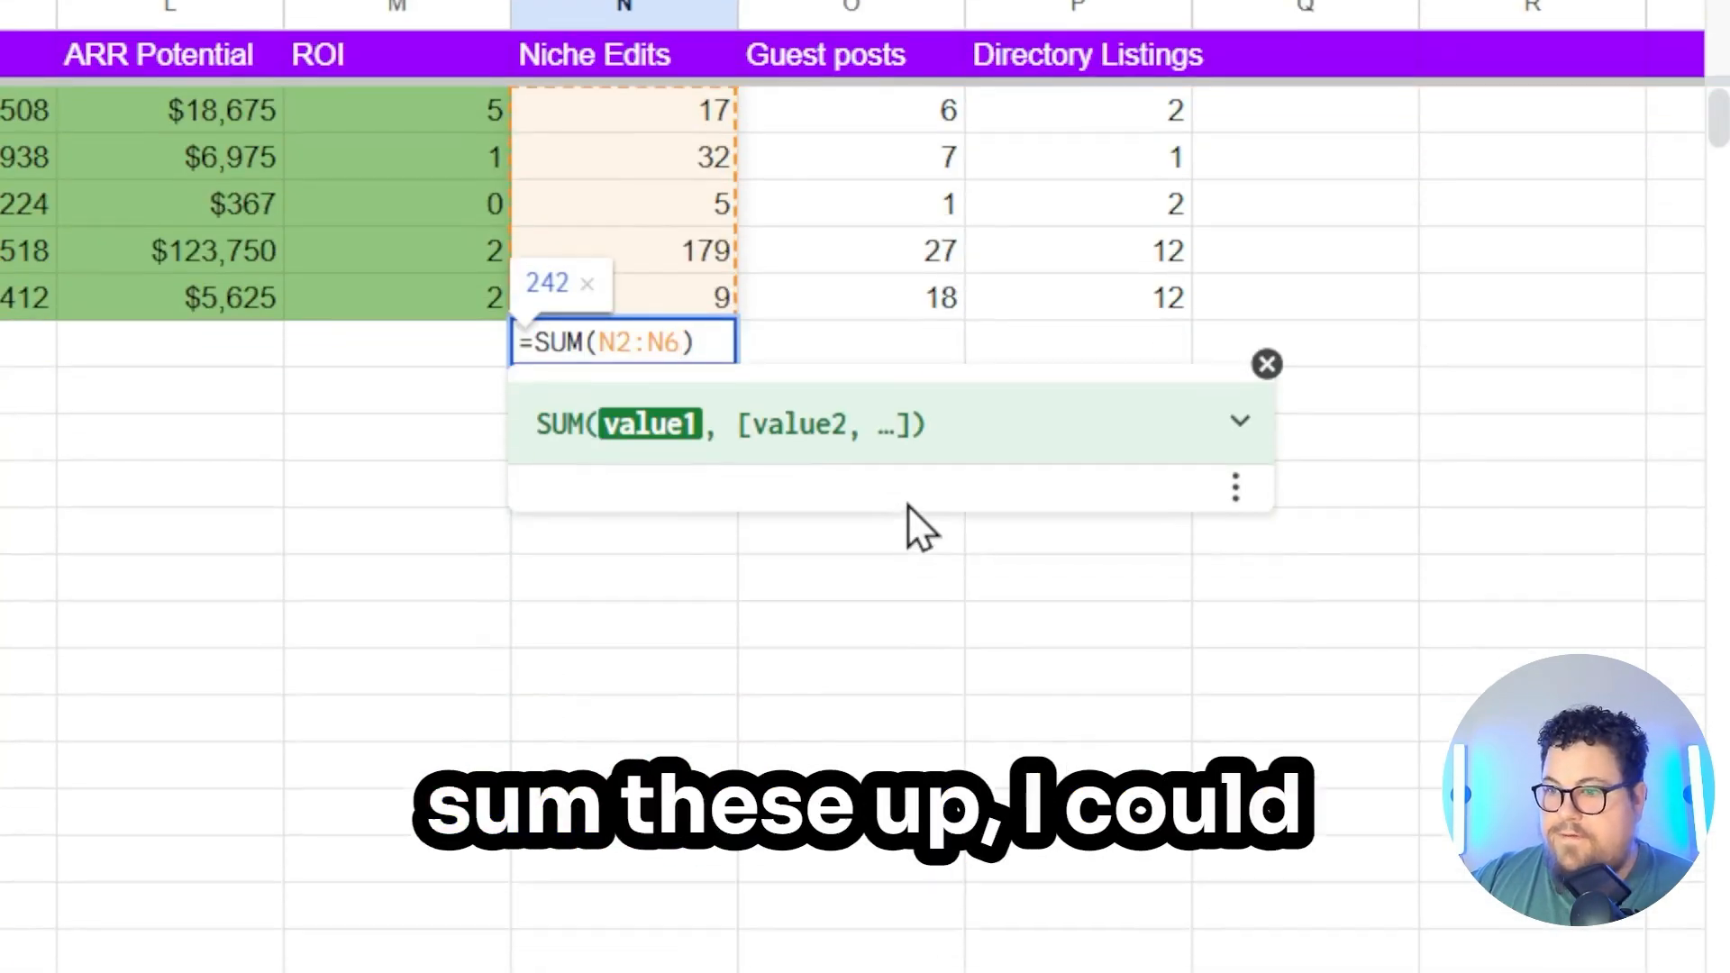
key(Return)
drag(847, 489, 974, 491)
click(690, 270)
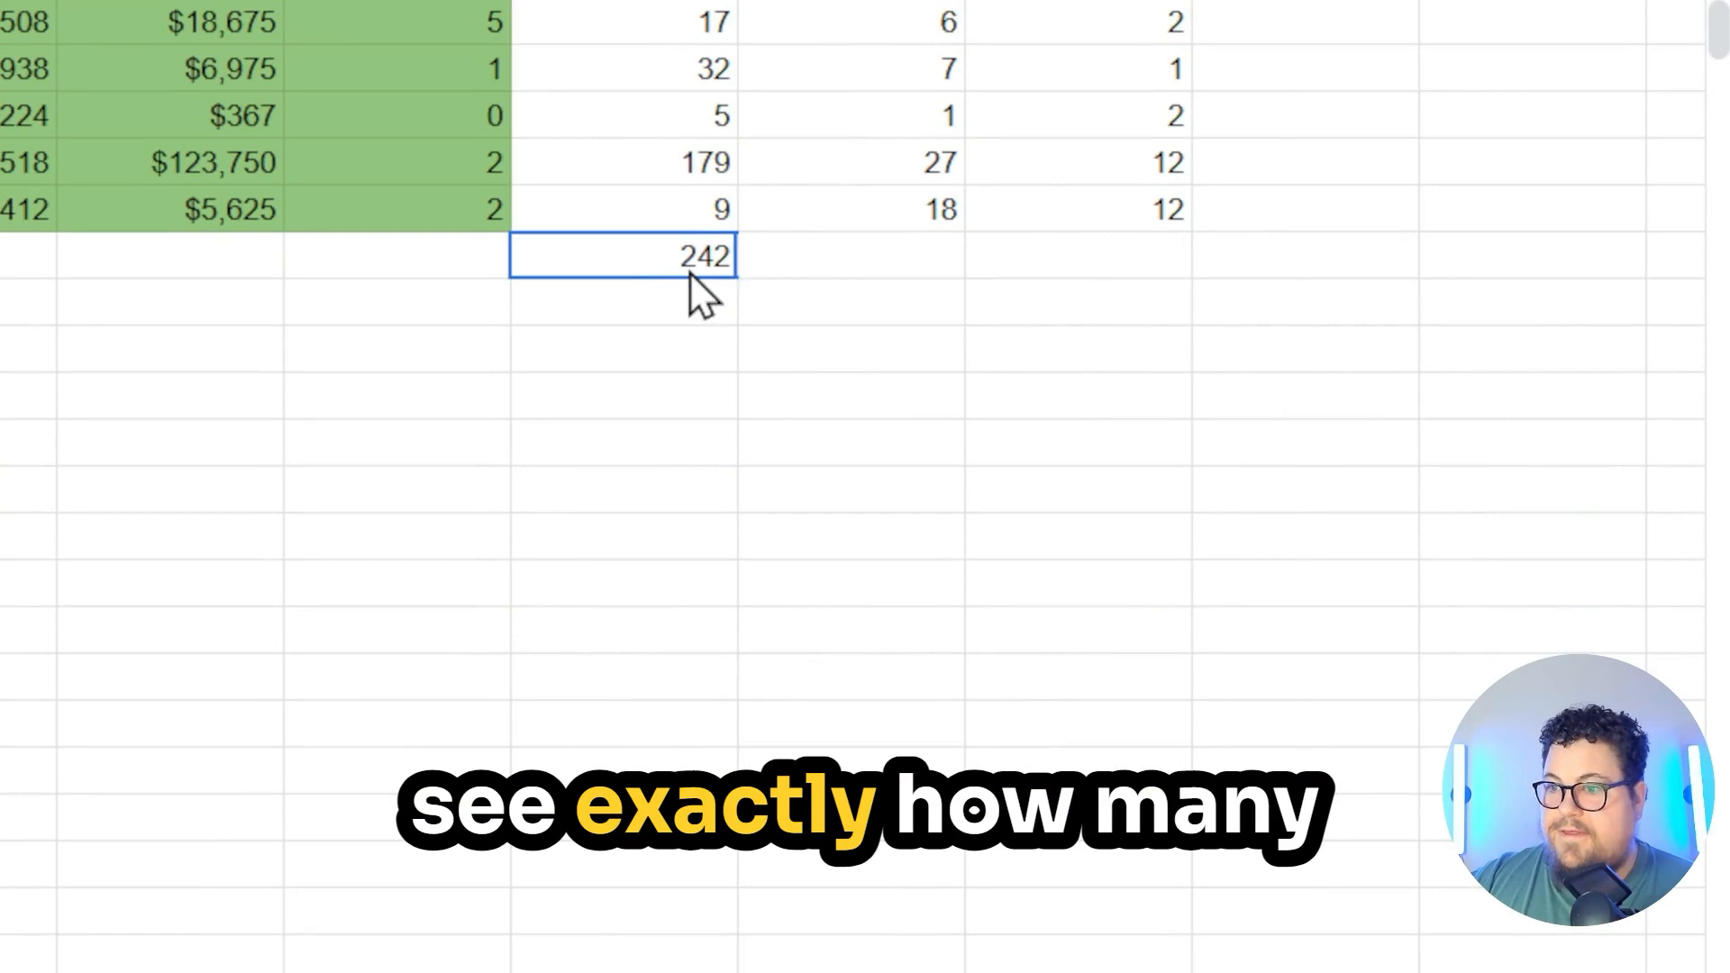
drag(742, 279, 1050, 264)
click(983, 446)
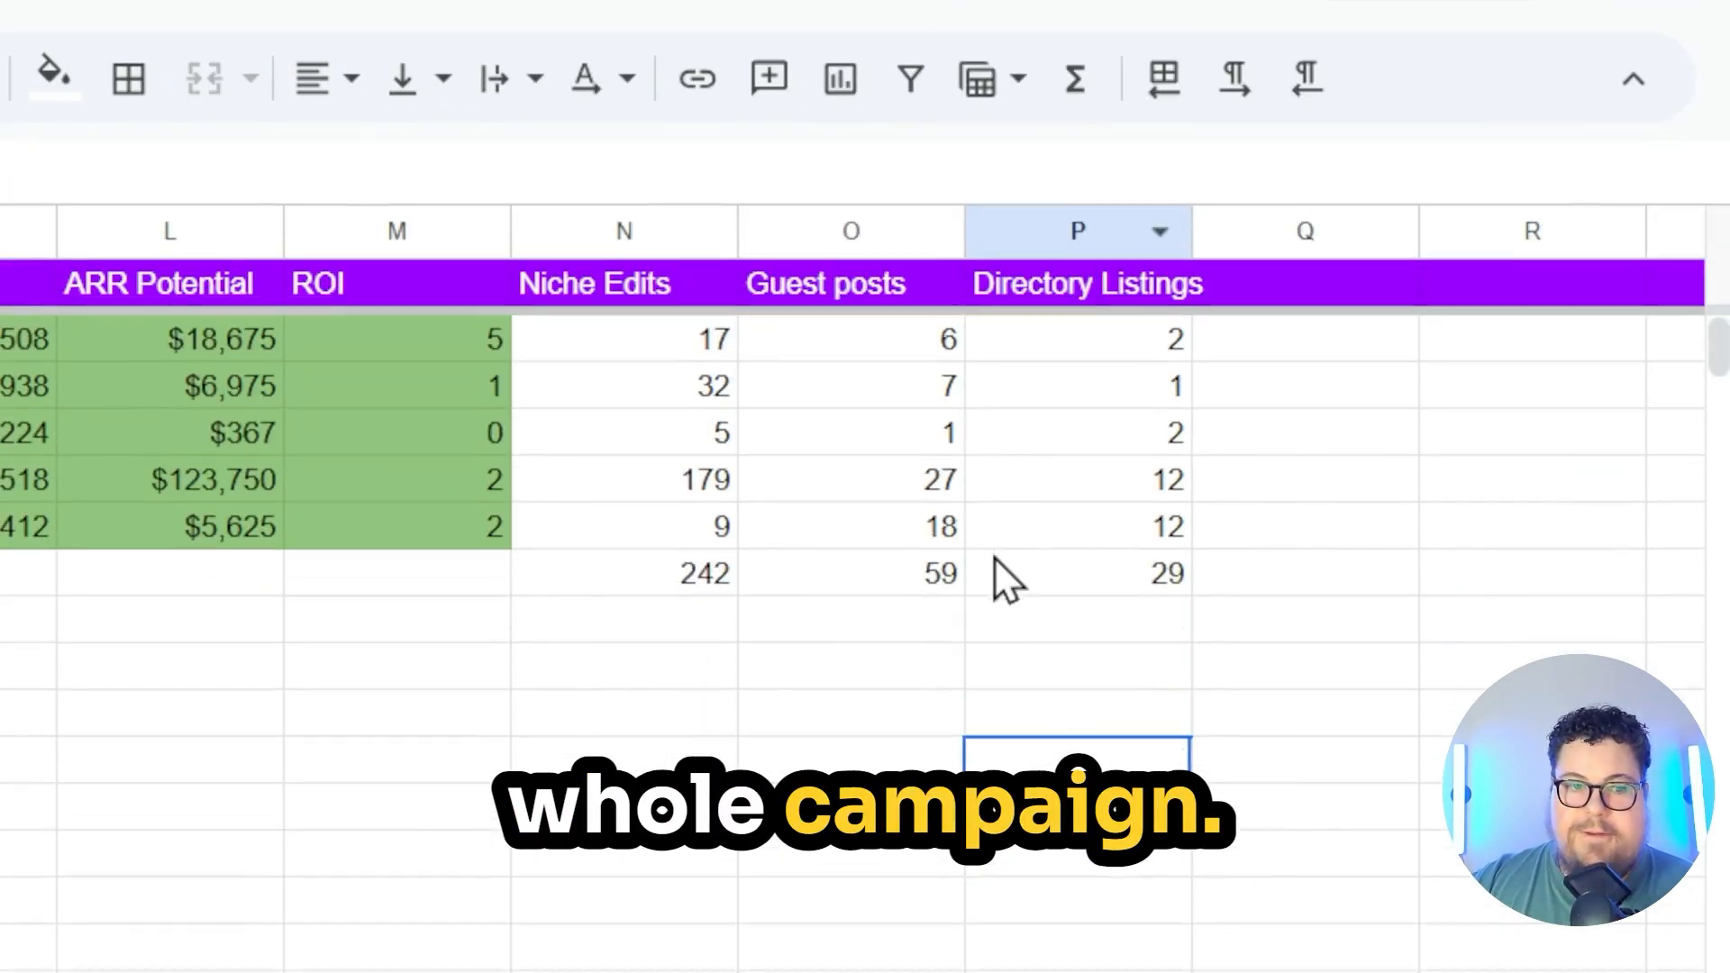
Review the campaign totals for Niche Edits, Guest posts and Directory Listings in row 7
click(653, 258)
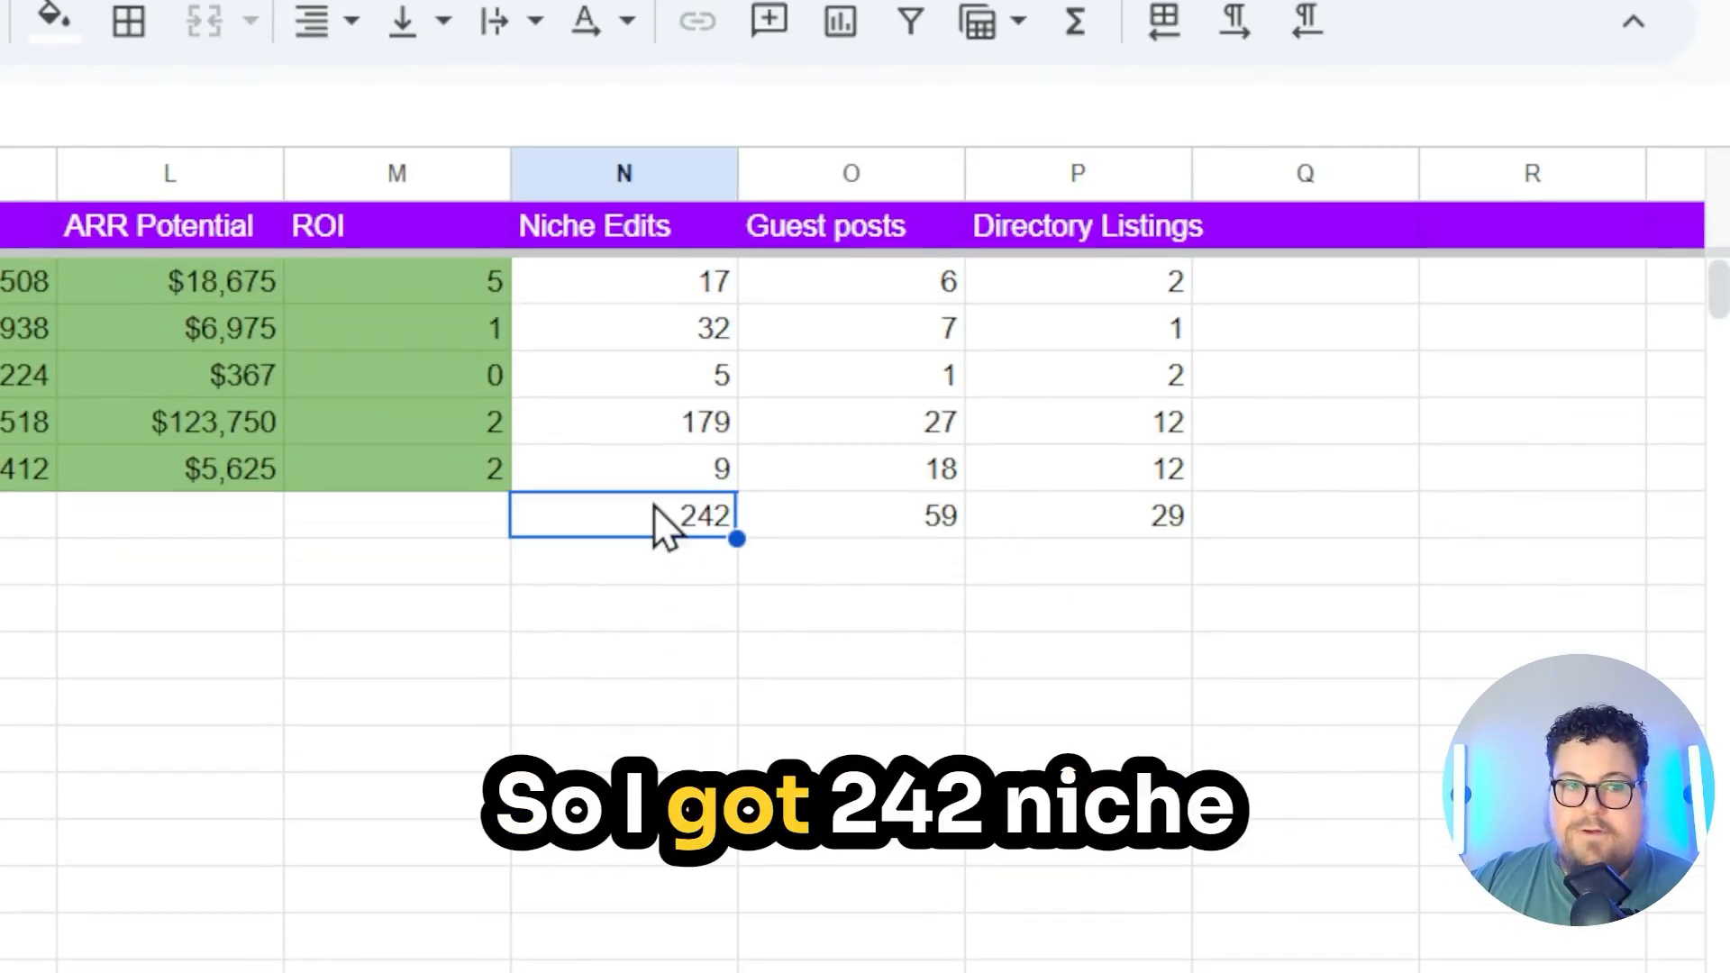
click(861, 528)
click(1102, 514)
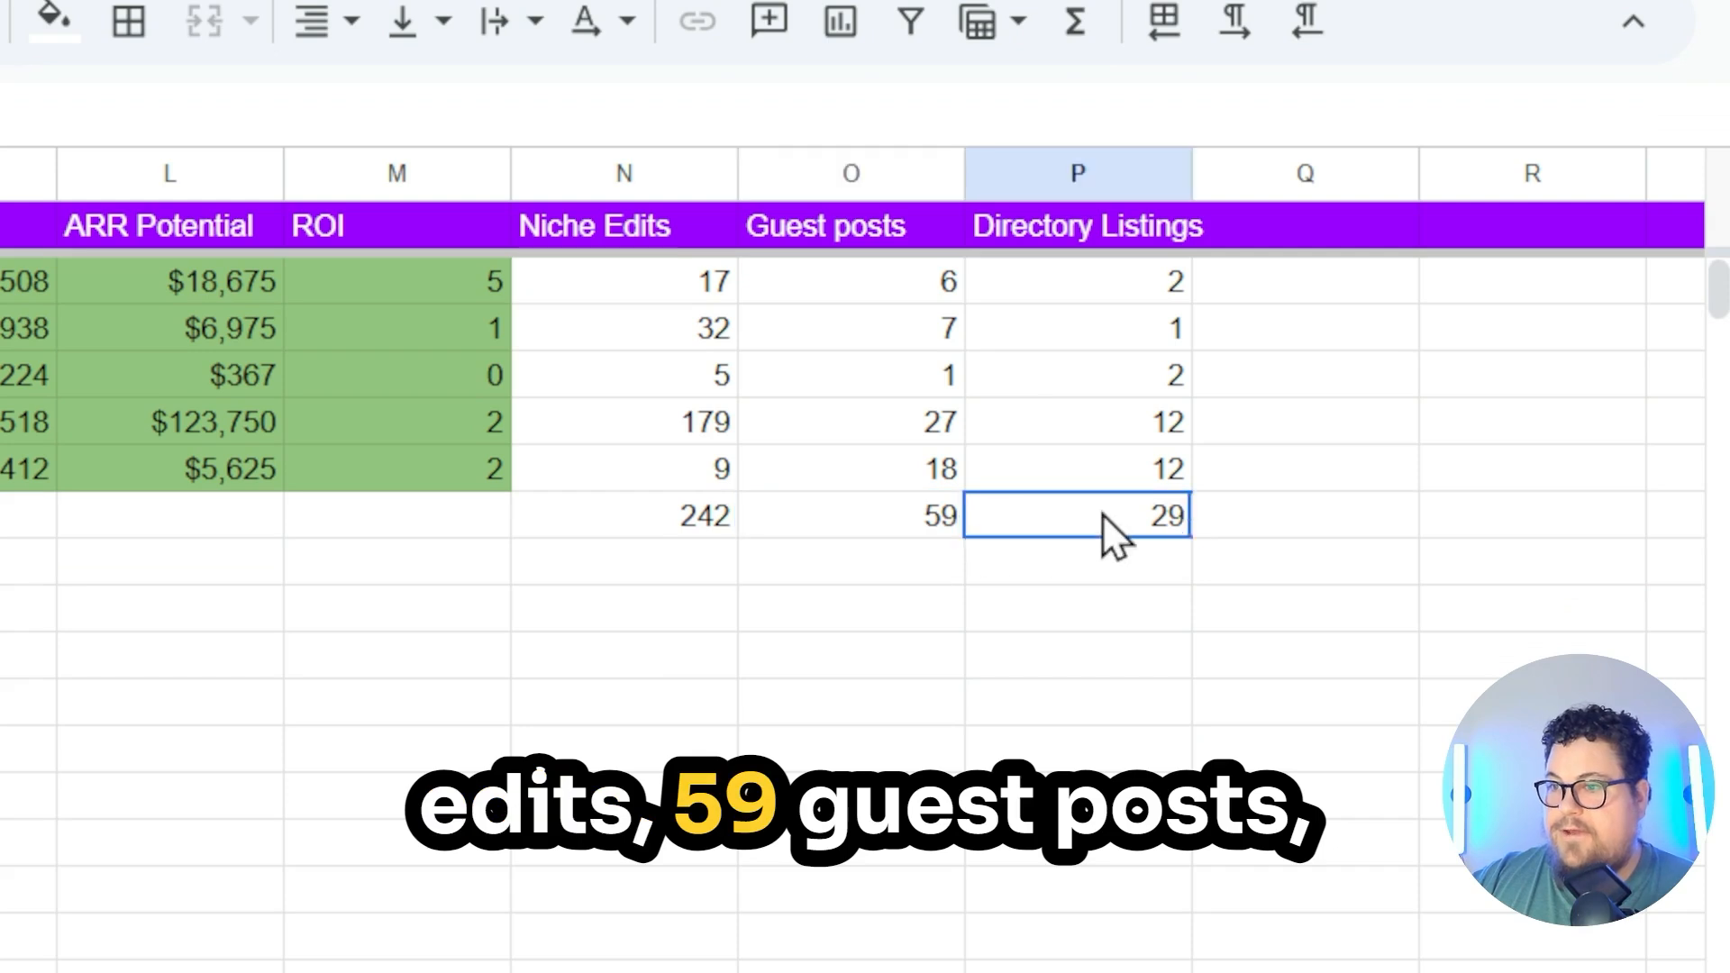
drag(688, 517, 1186, 506)
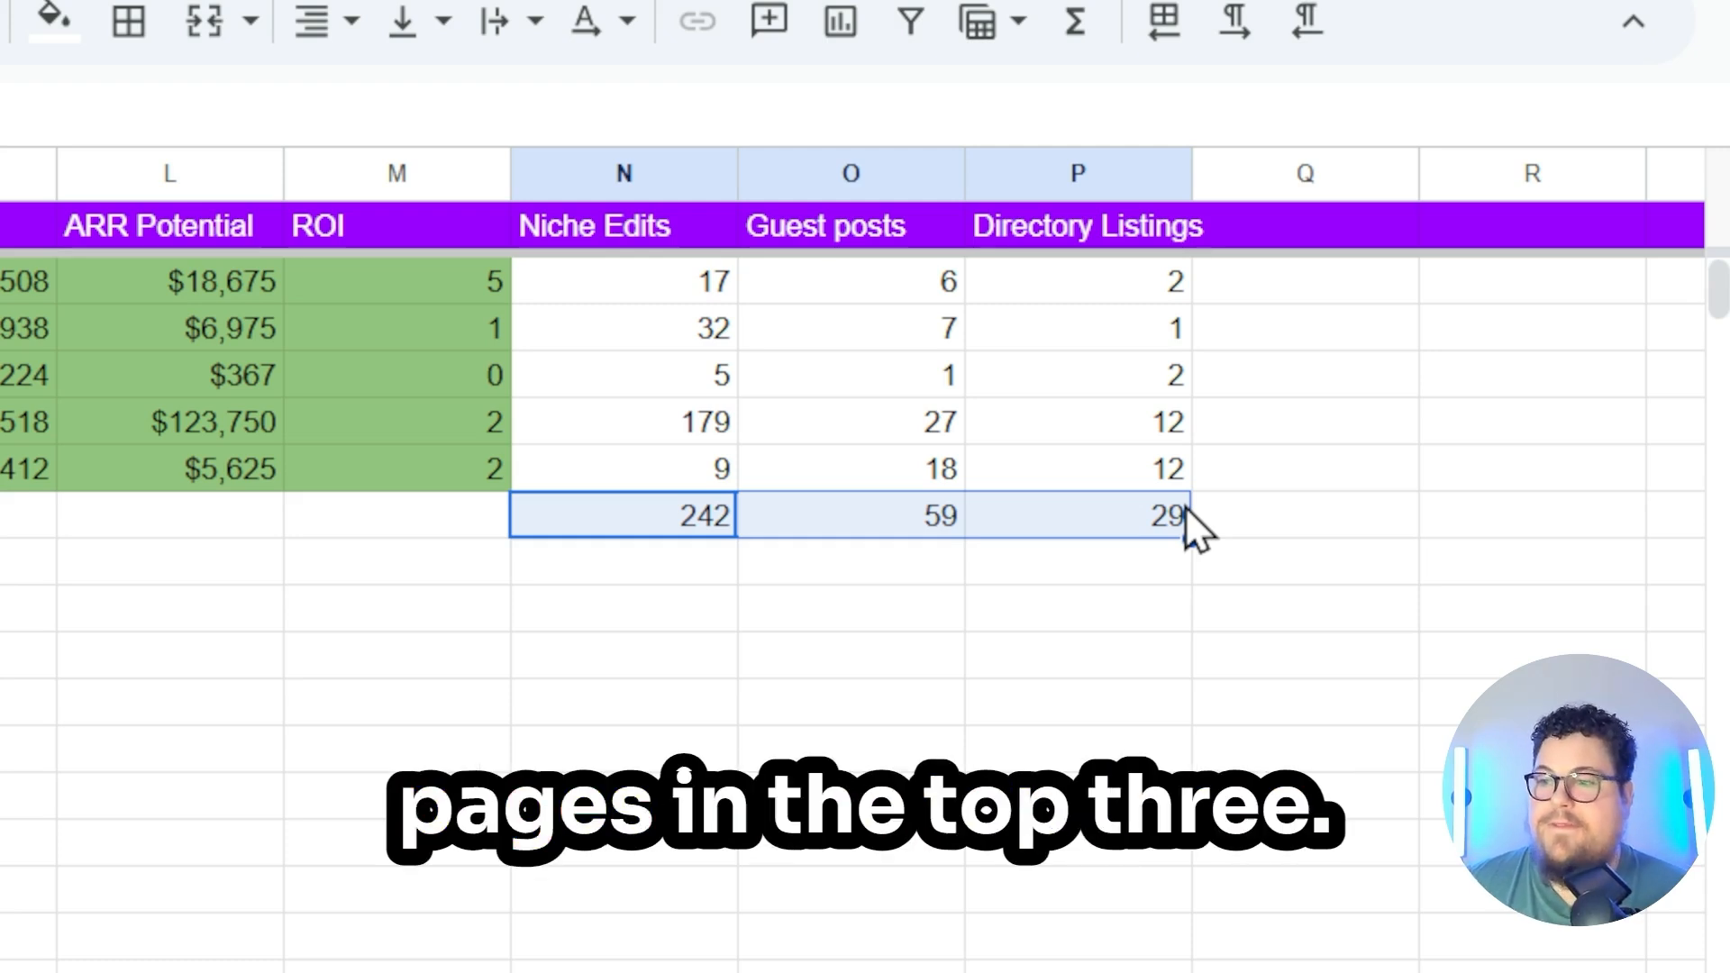
drag(901, 523, 1095, 534)
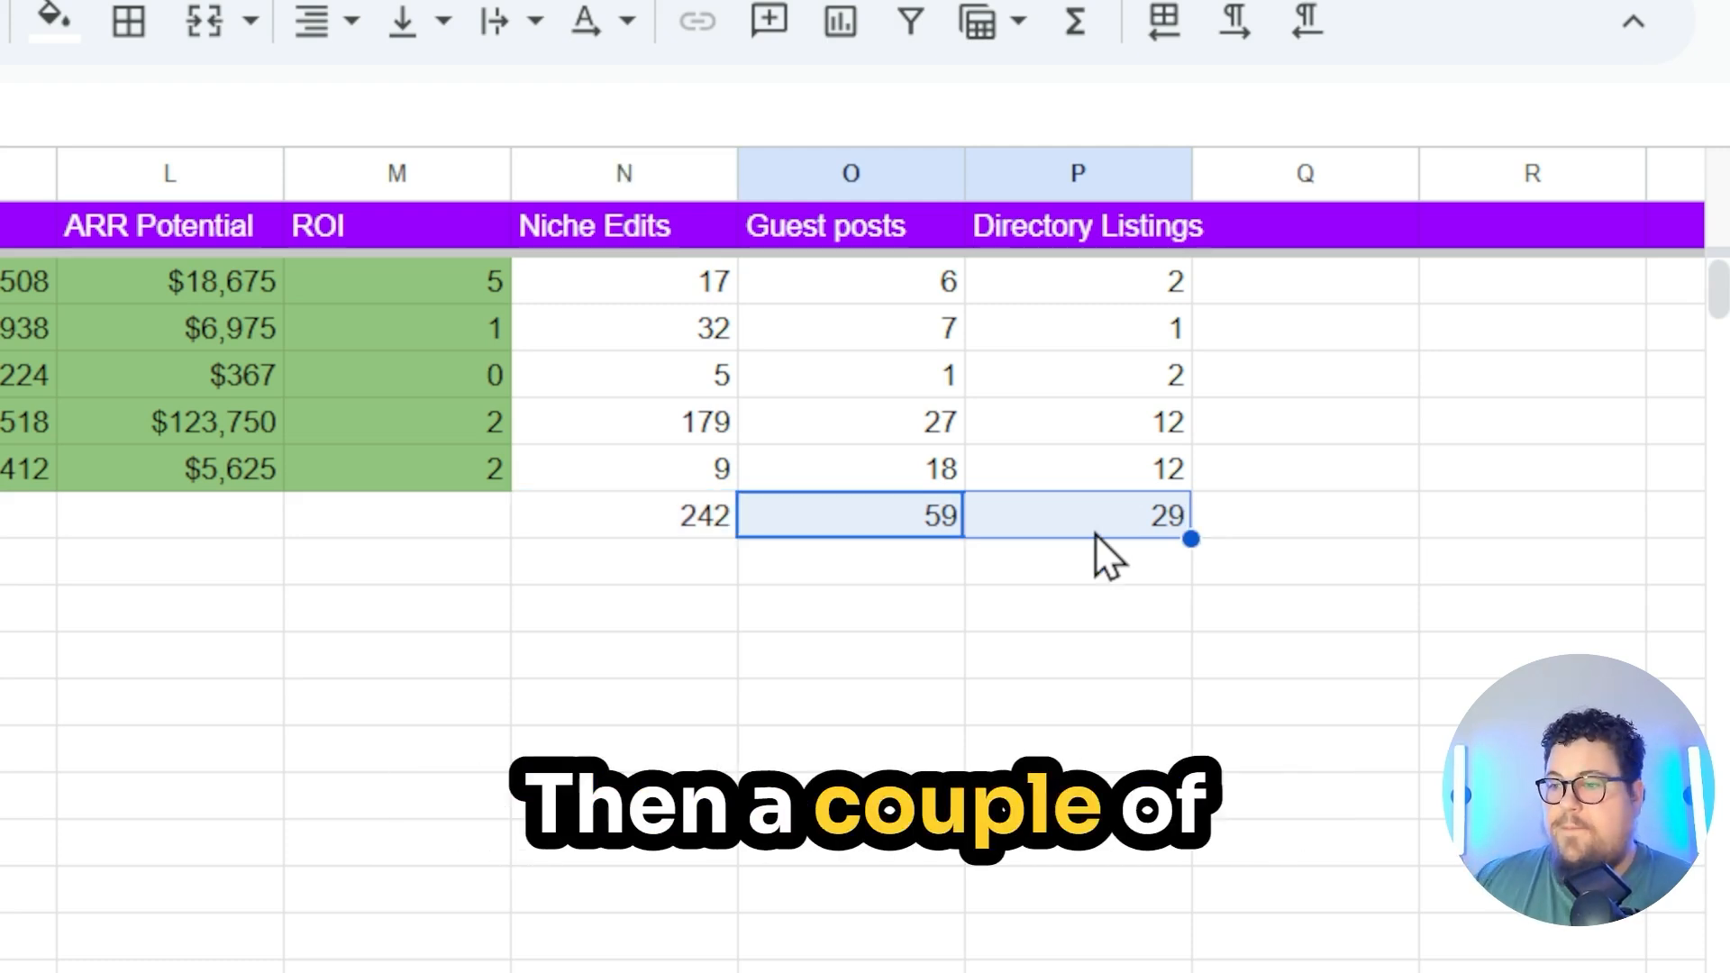
click(1069, 523)
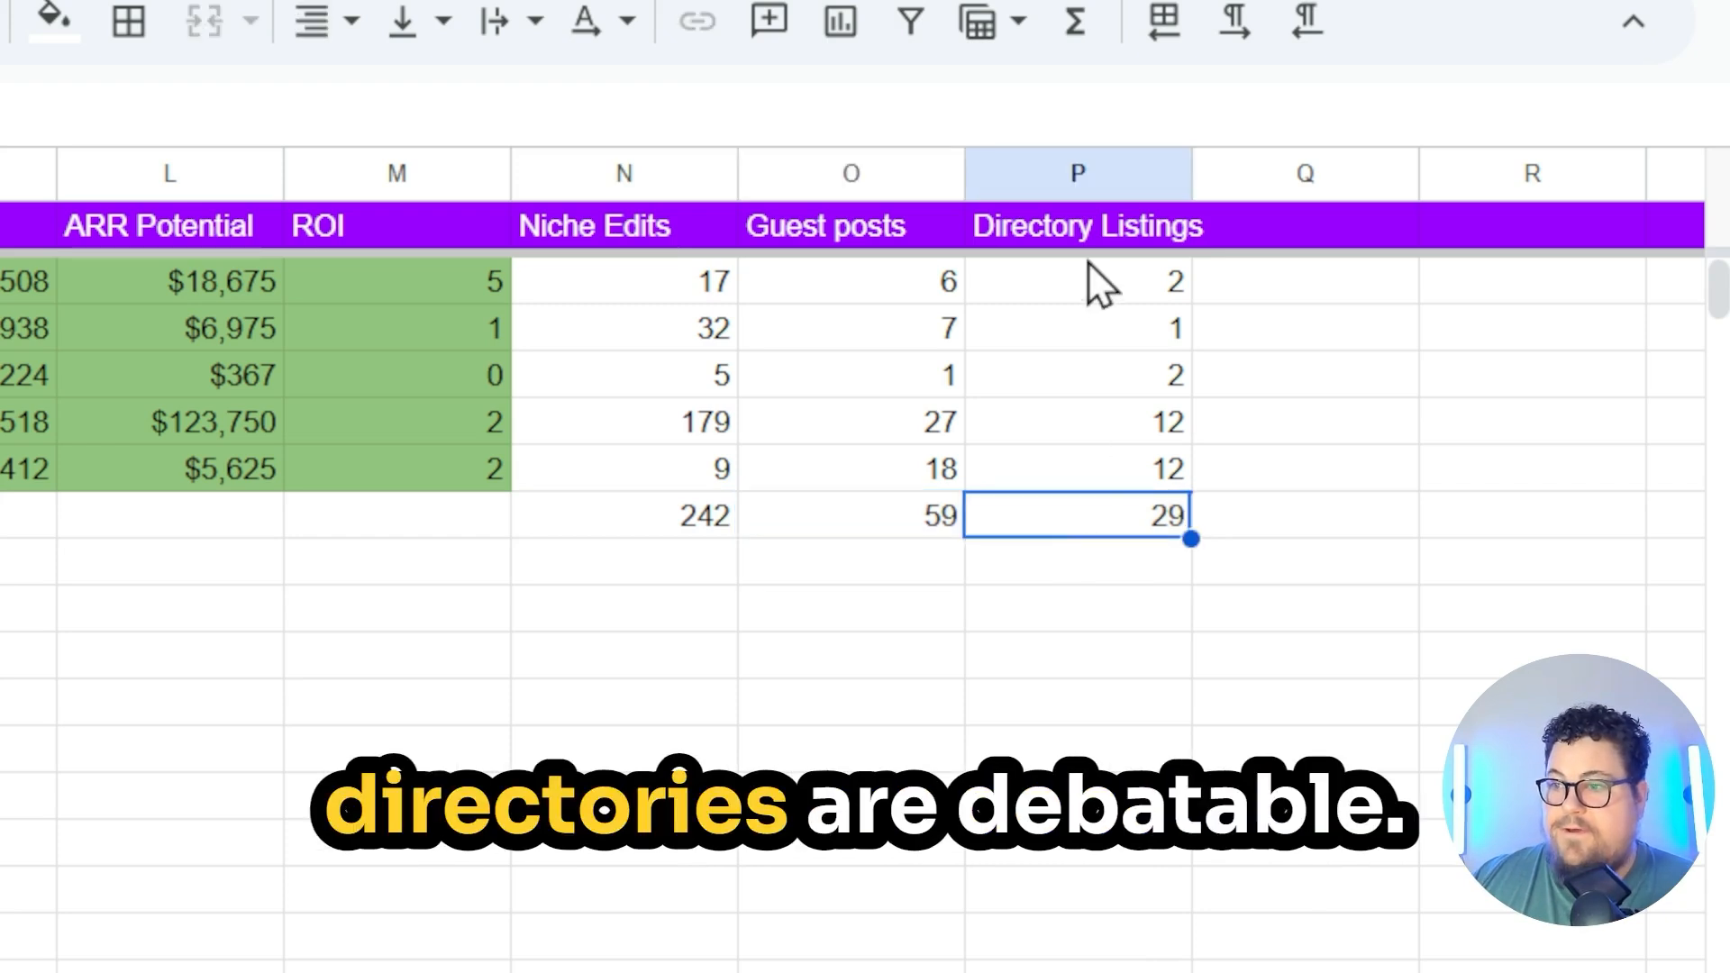
Highlight the Directory Listings column and the Guest posts column, including their totals, to examine each link type
click(1089, 233)
drag(1089, 330, 1072, 551)
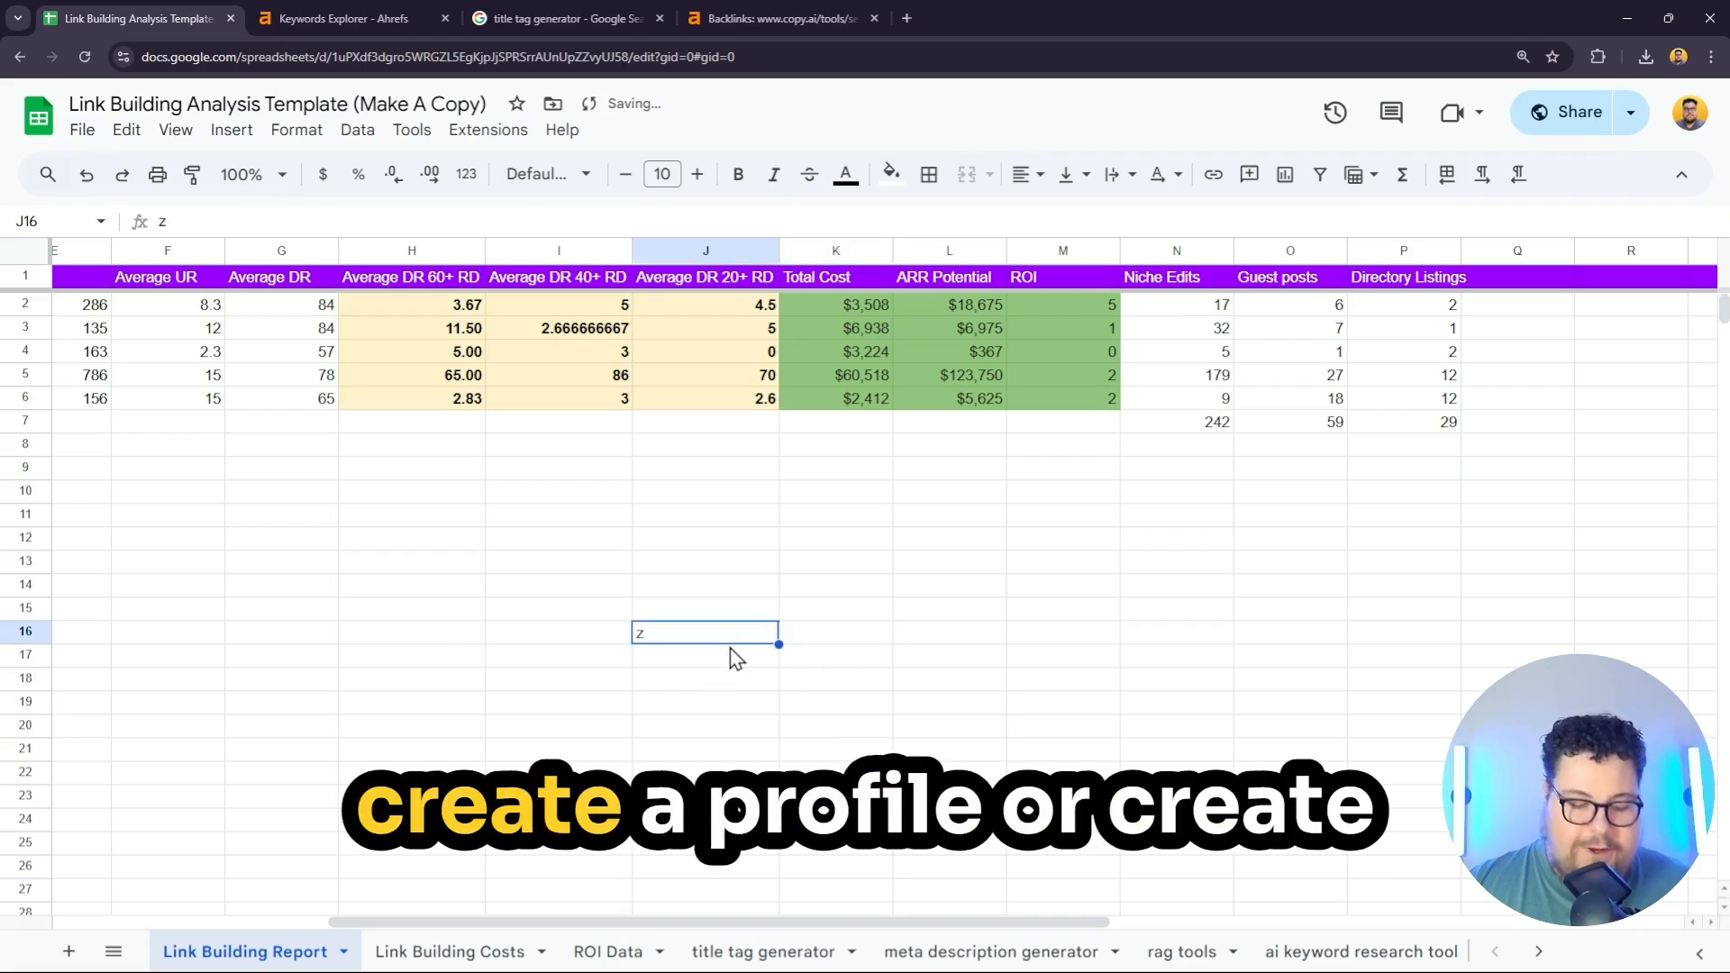
click(1244, 566)
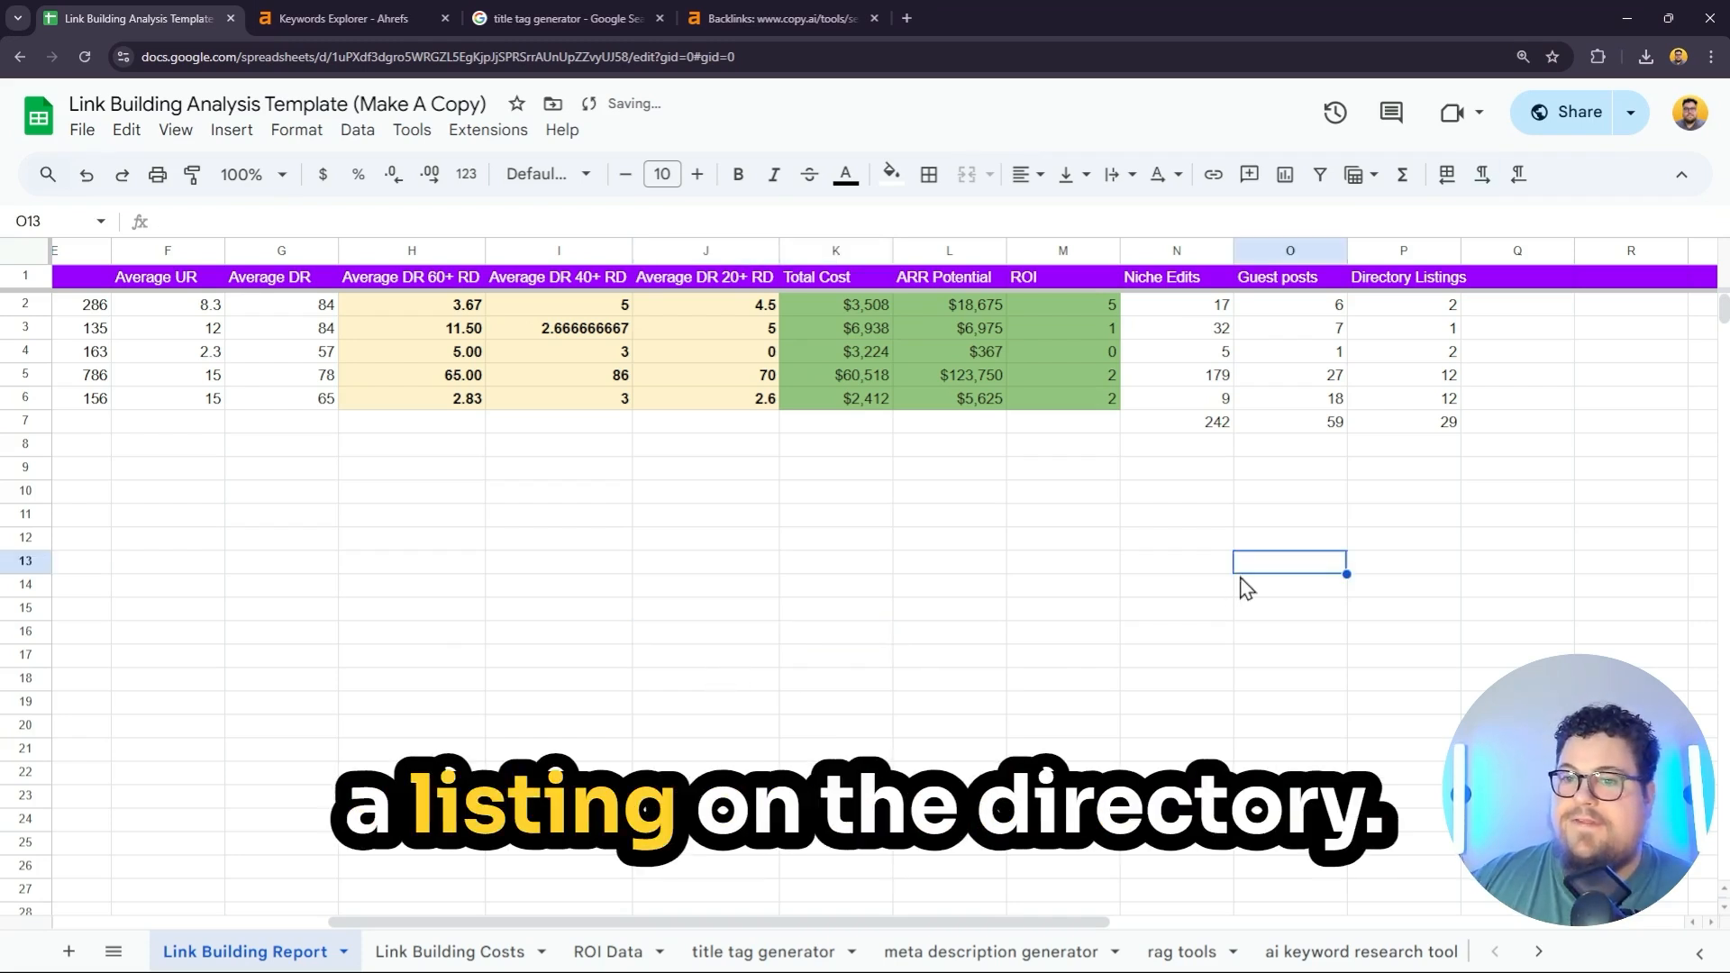
drag(1379, 285, 1383, 425)
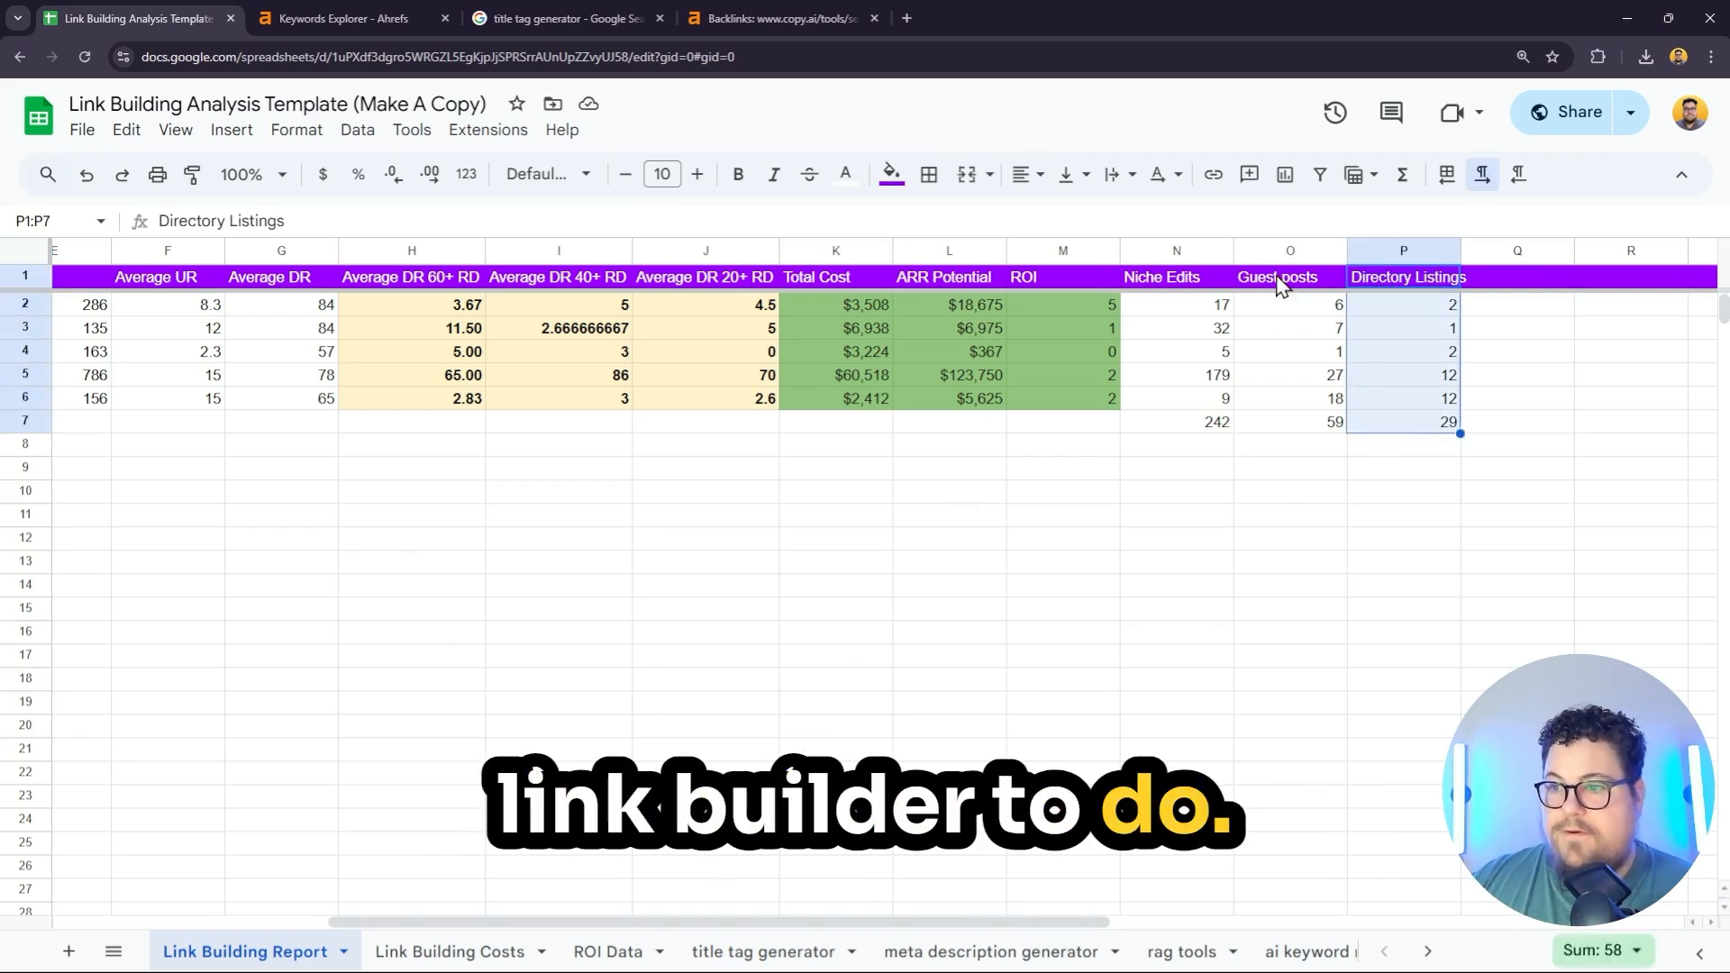
drag(1318, 281, 1312, 436)
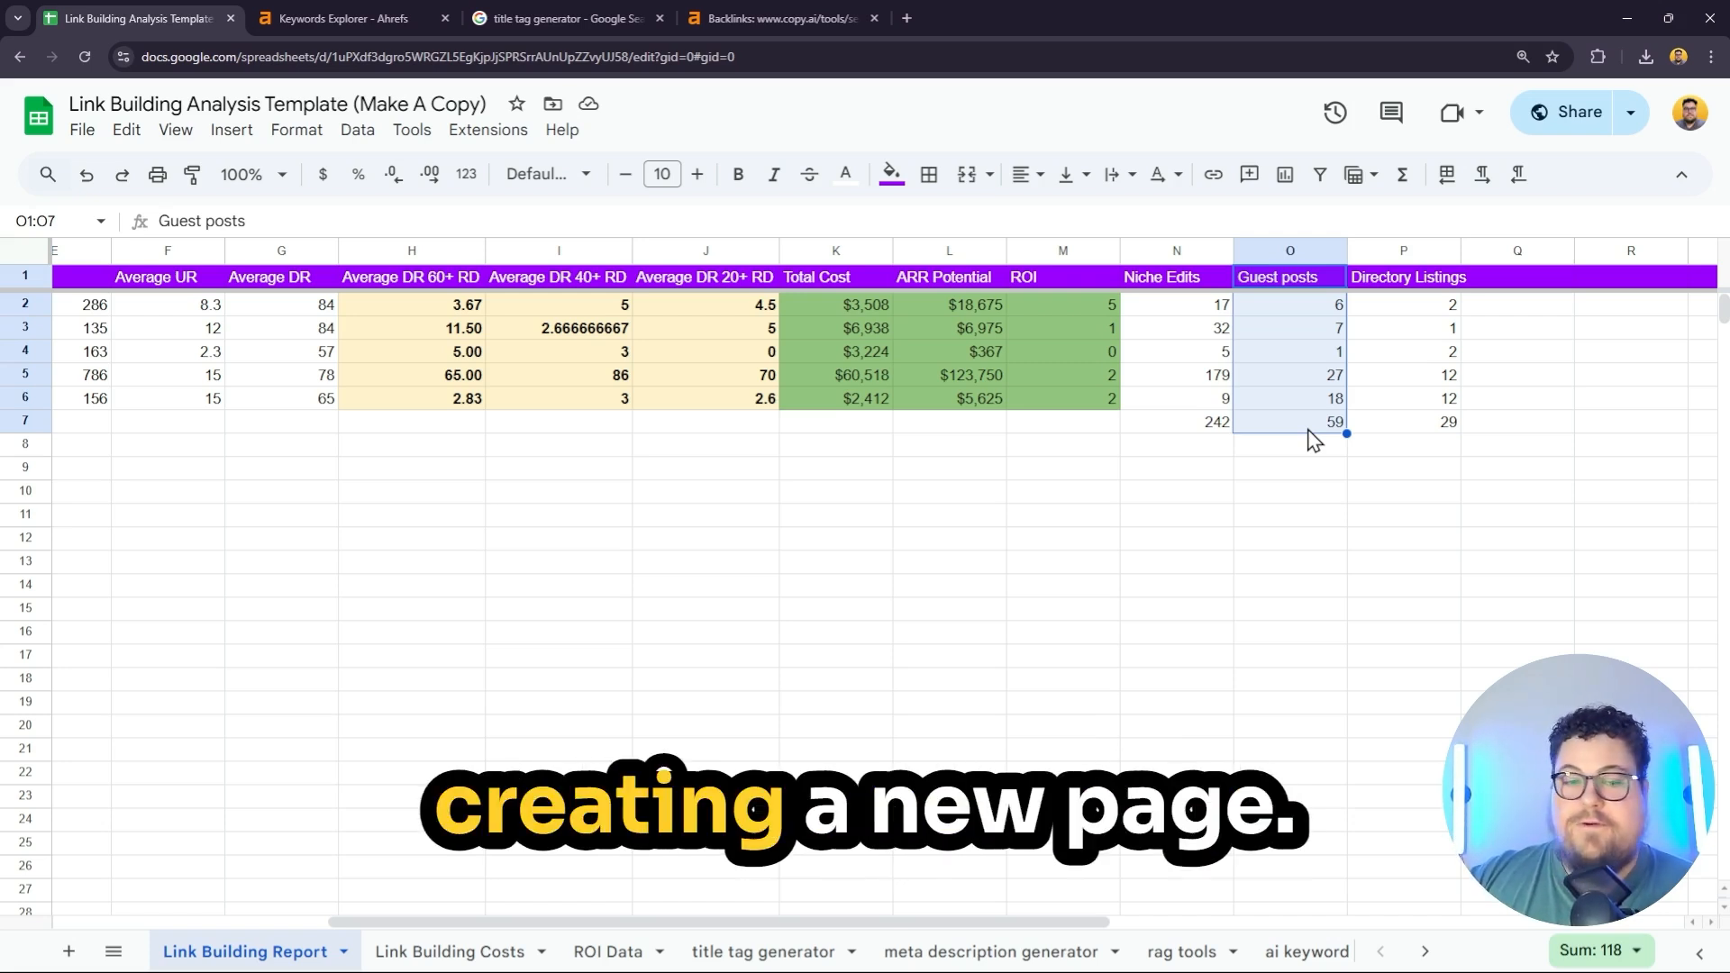
Highlight the Guest posts column and the Niche Edits column down to row 7 to compare the two link types
click(1284, 337)
drag(1289, 279, 1294, 435)
click(1159, 451)
drag(1172, 281, 1190, 437)
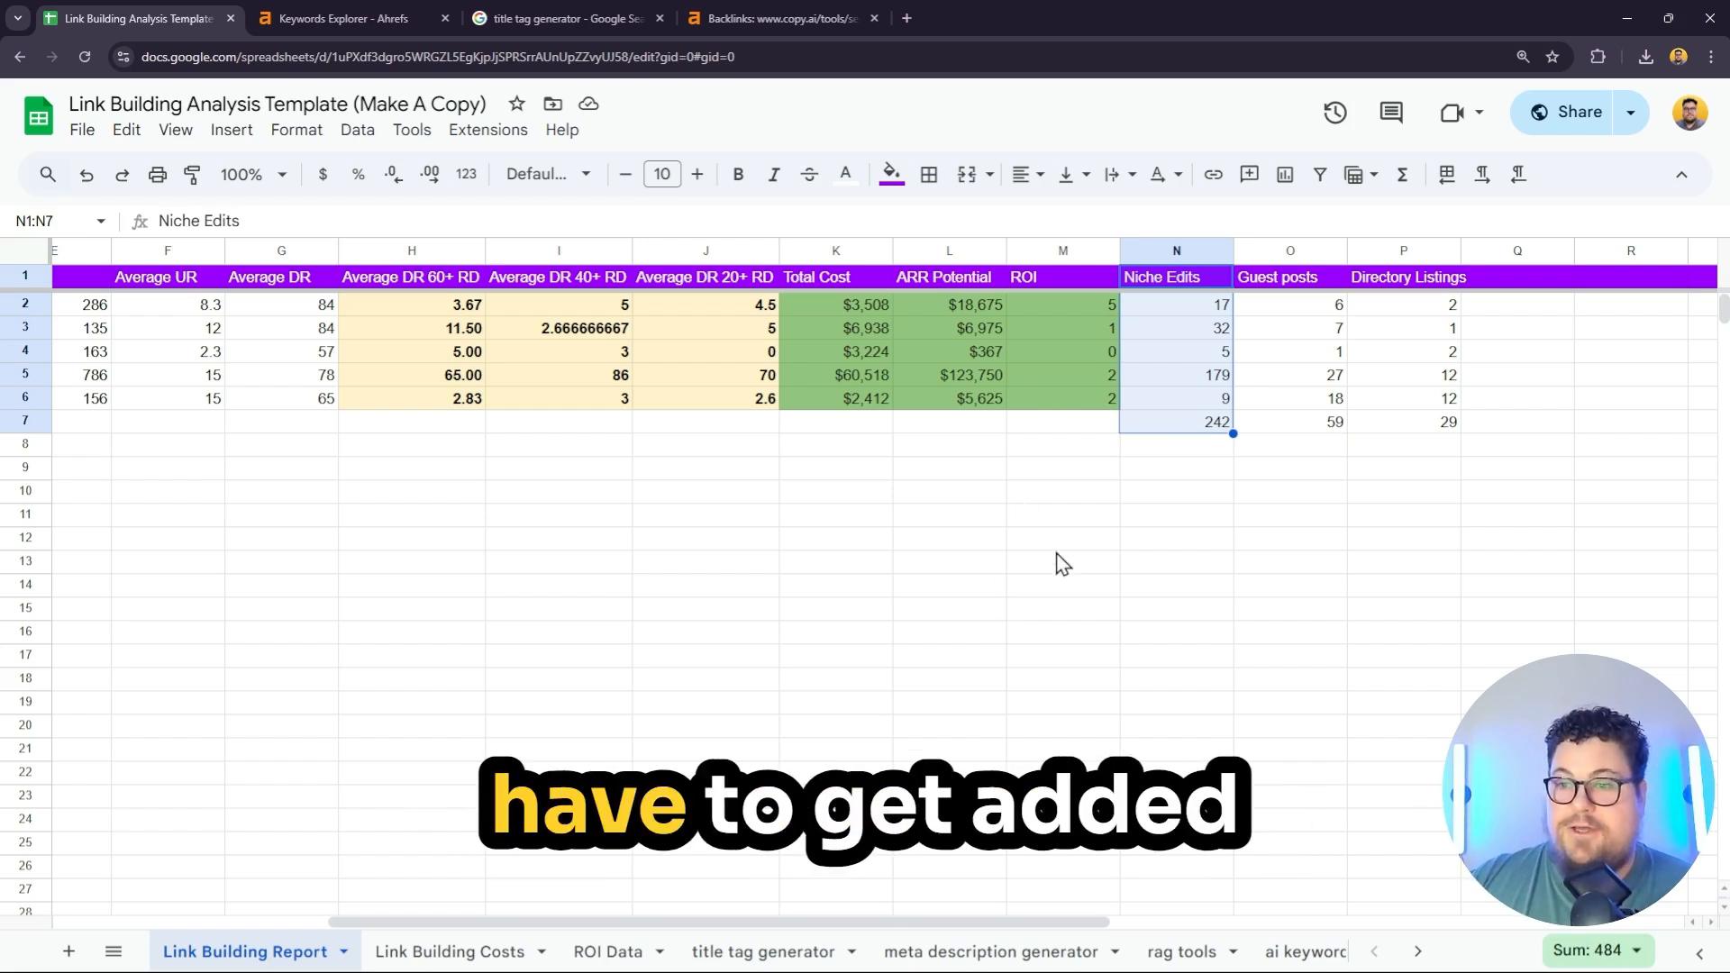
click(1181, 518)
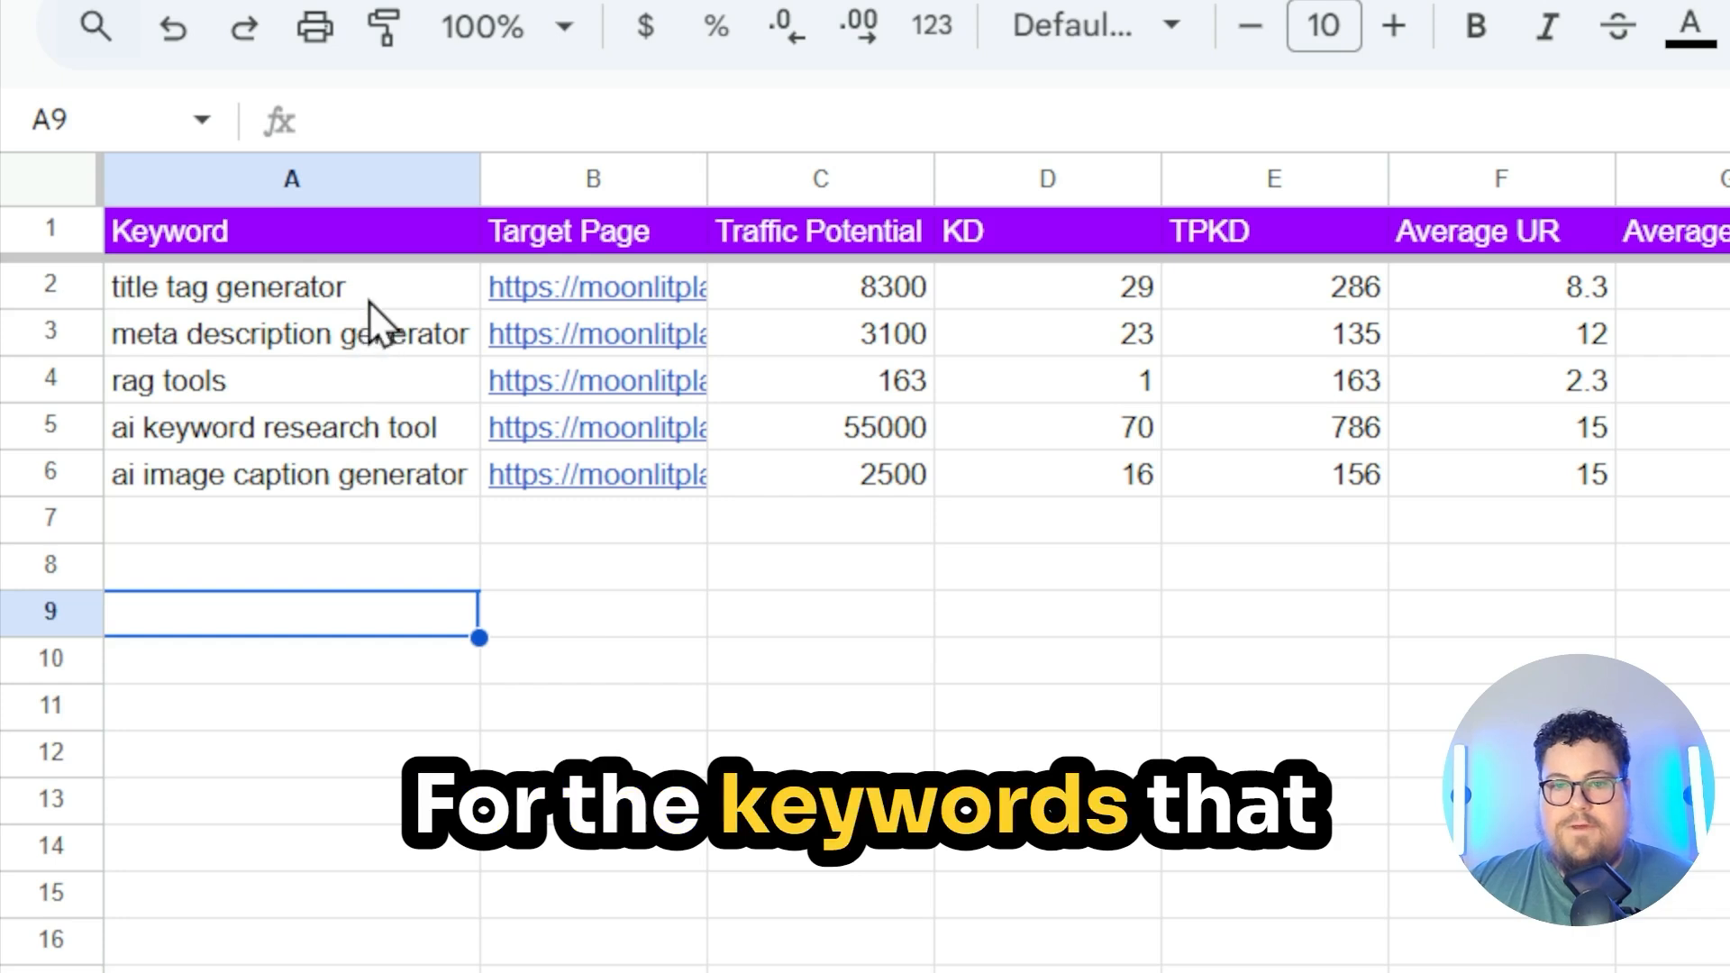
Highlight the five target keywords in A2:A6 of the Link Building Report to review what the campaign covers
drag(370, 301, 377, 477)
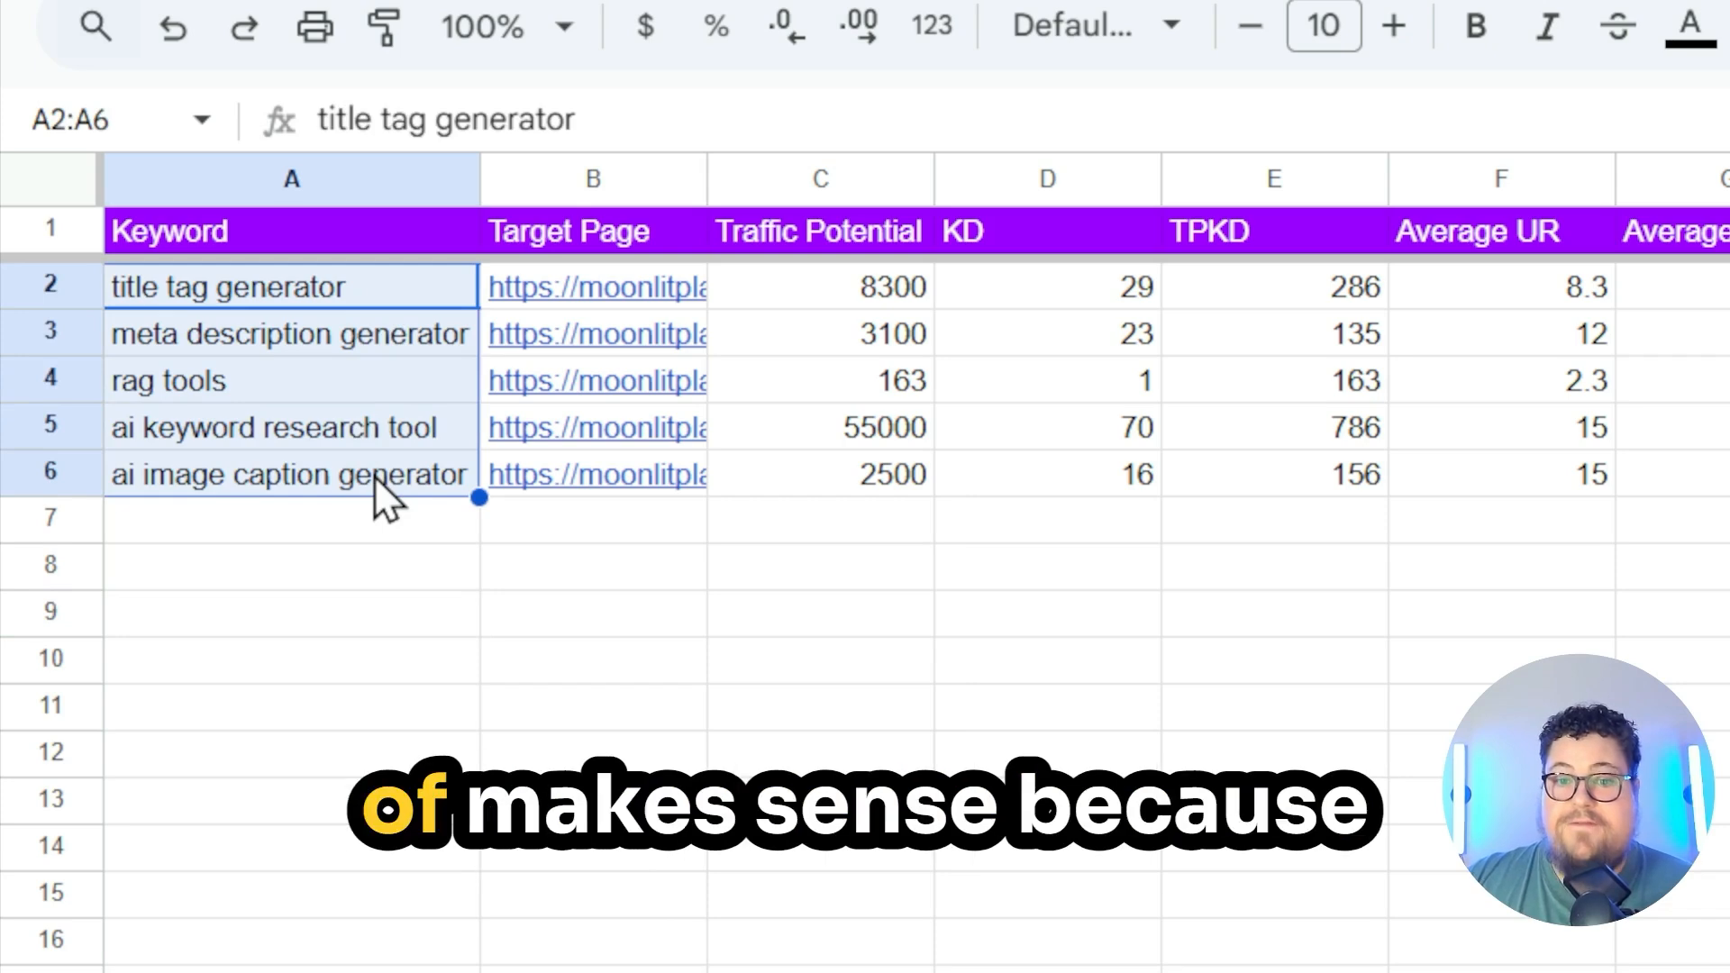
click(595, 620)
click(470, 564)
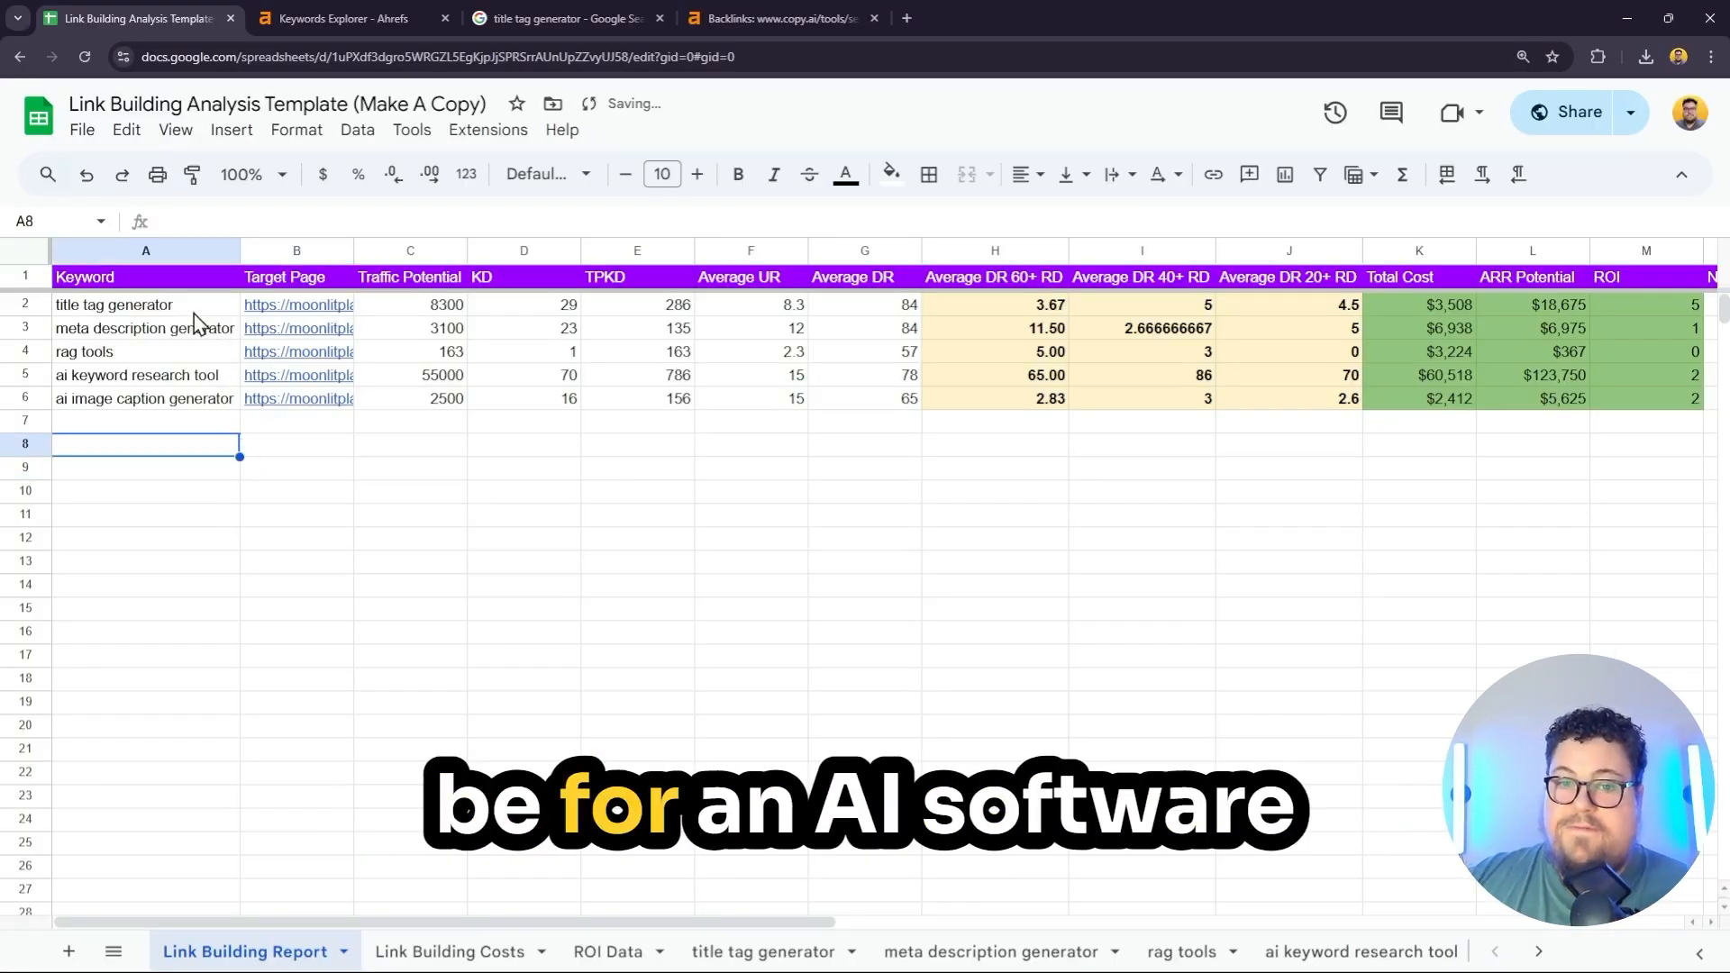
drag(180, 305, 192, 403)
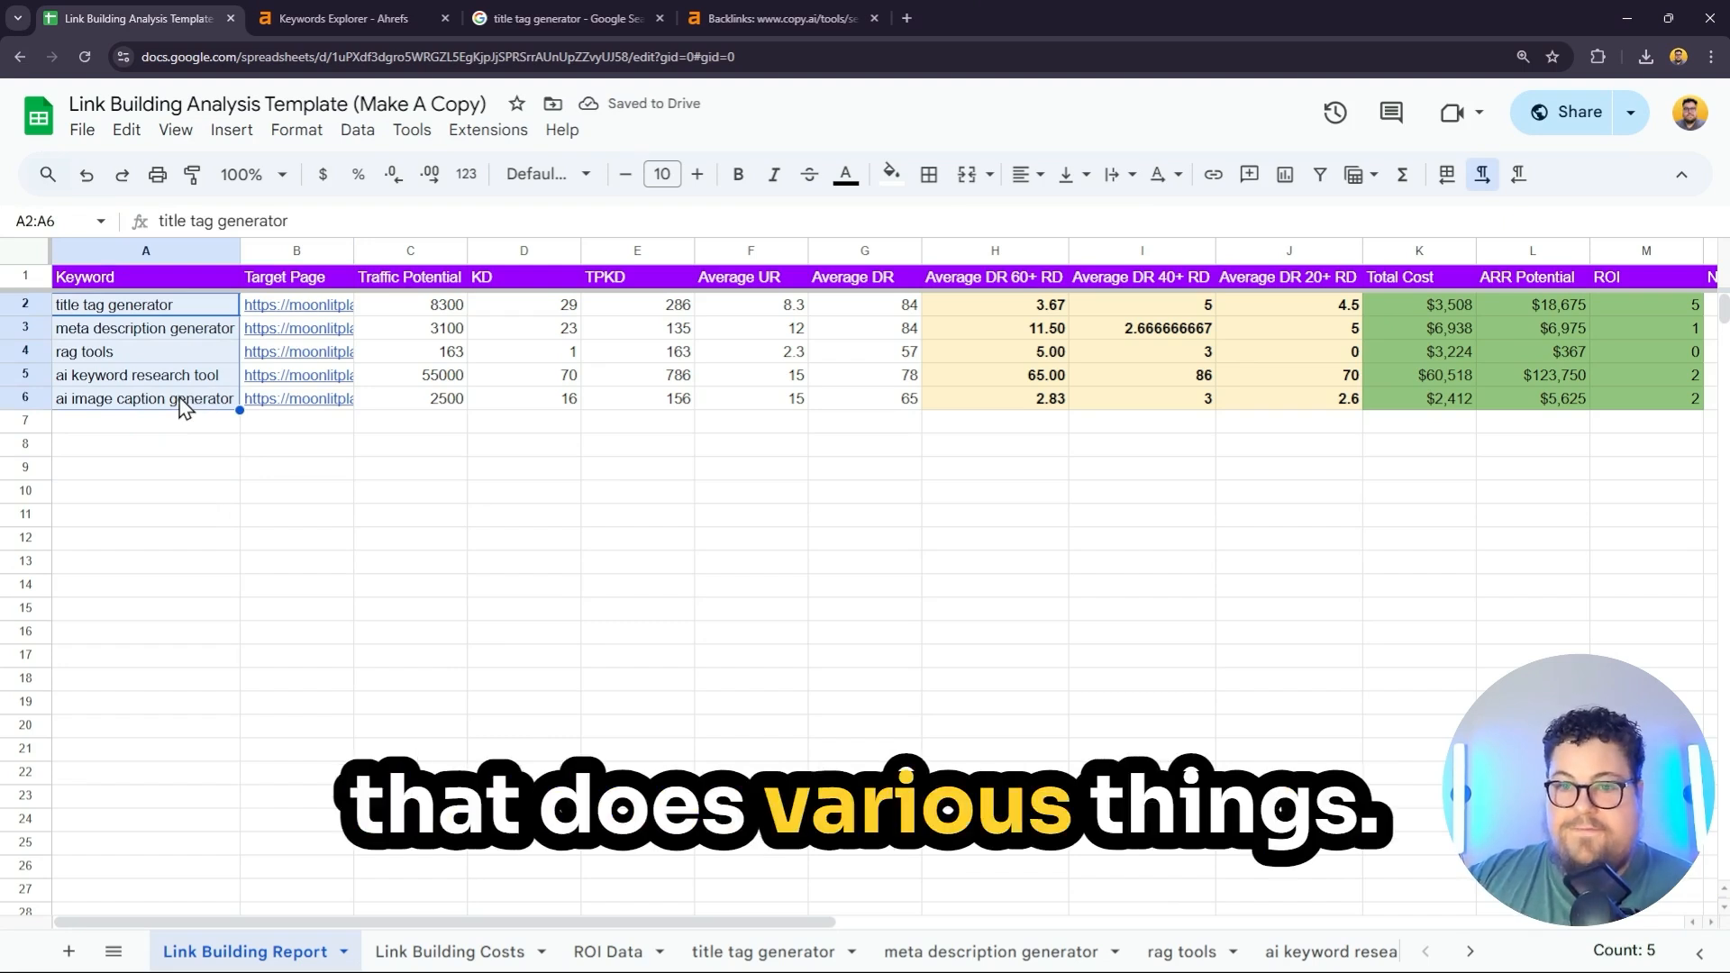
click(304, 448)
Open the writtent.com article on creating titles from the title tag generator sheet and examine its Free AI Title Generator link from Ahrefs
drag(761, 921, 1163, 921)
drag(910, 333, 938, 451)
click(915, 444)
click(901, 423)
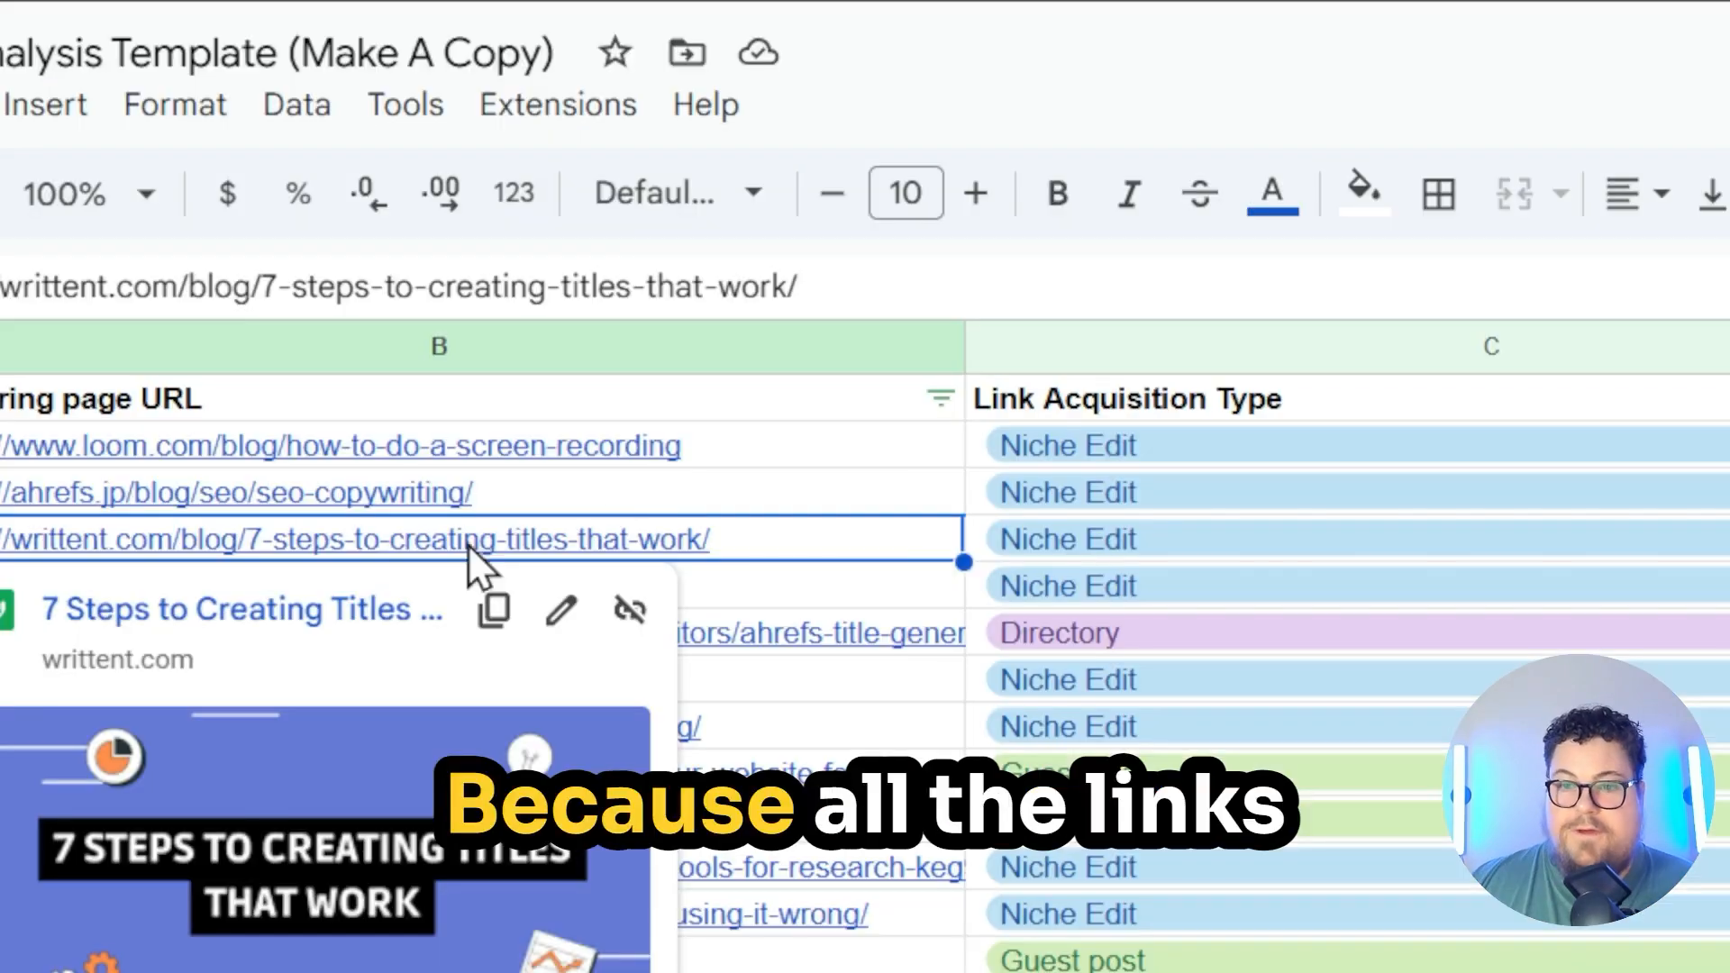
click(260, 616)
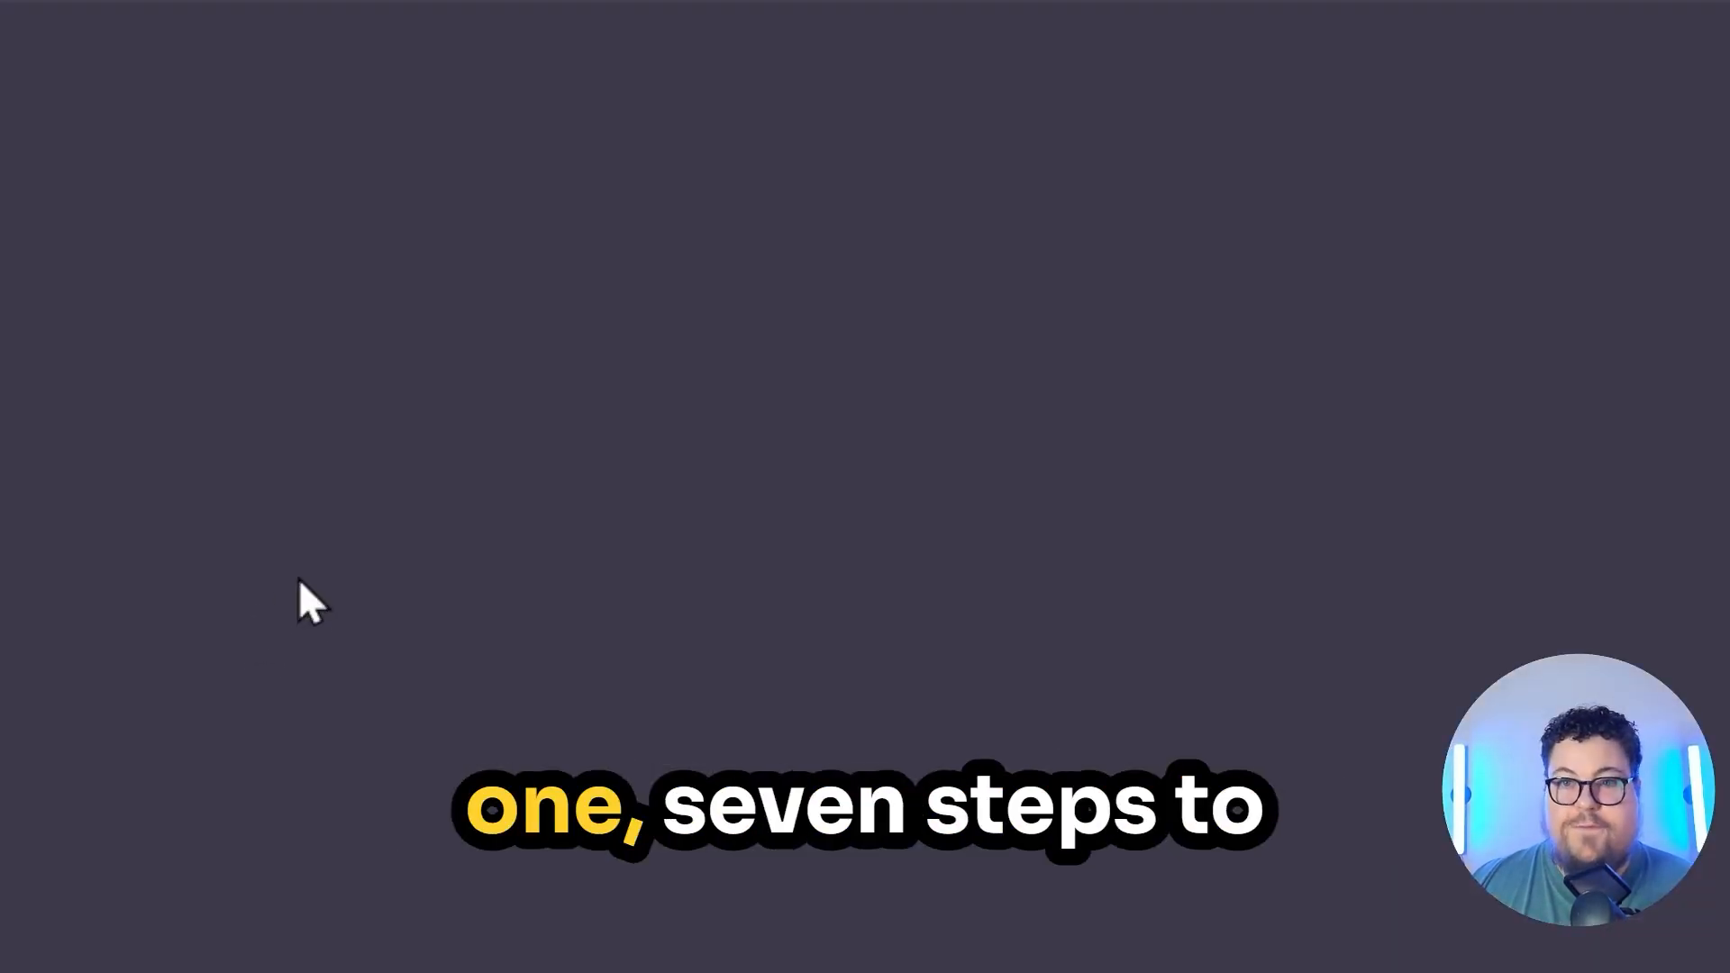
scroll(1085, 629, down, 5)
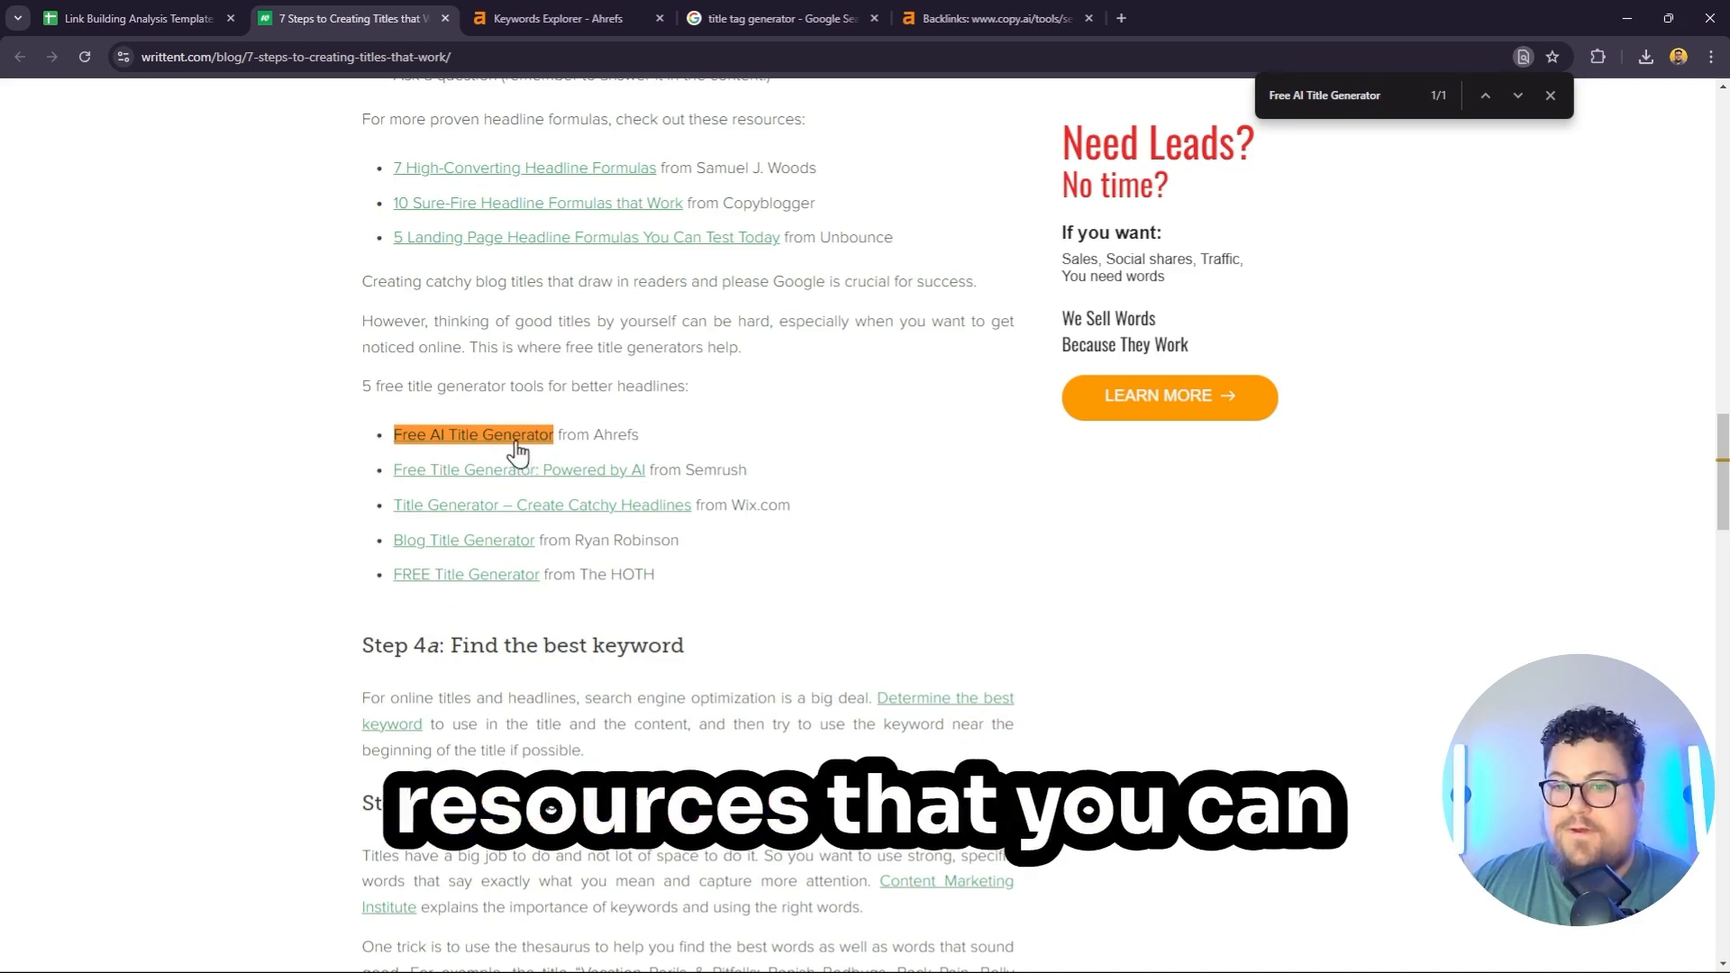
triple_click(595, 437)
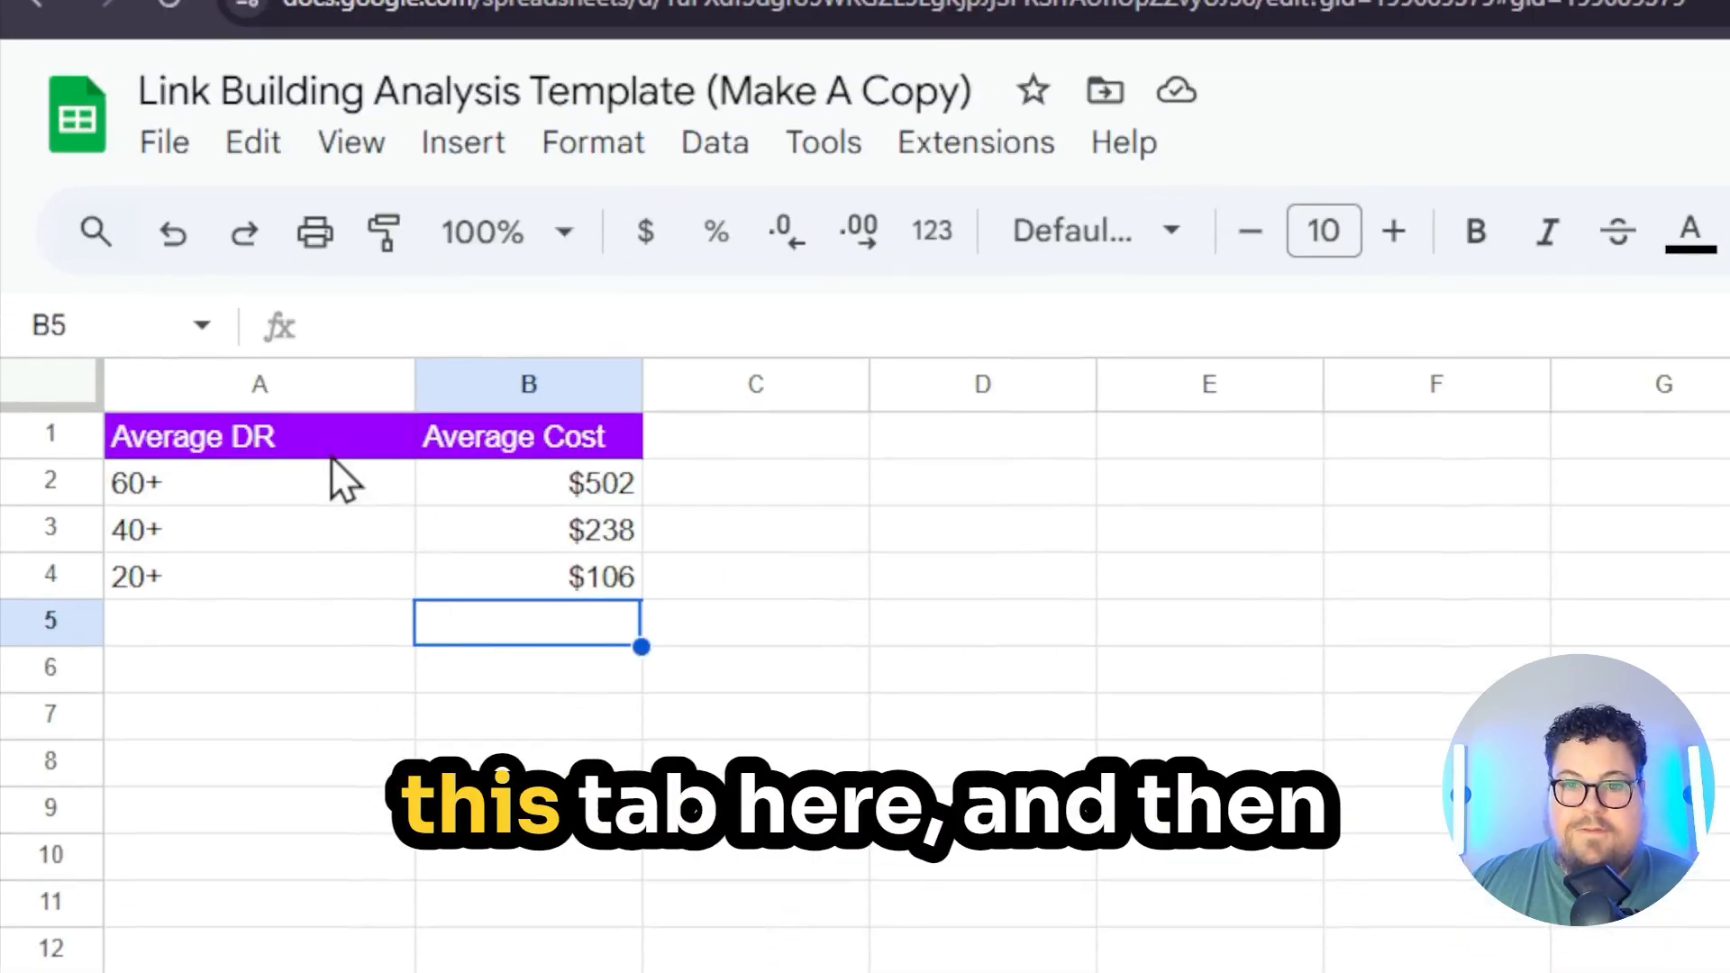
Review the average cost for the 60+, 40+ and 20+ DR buckets in the Link Building Costs sheet
drag(231, 432, 231, 480)
drag(484, 539, 539, 615)
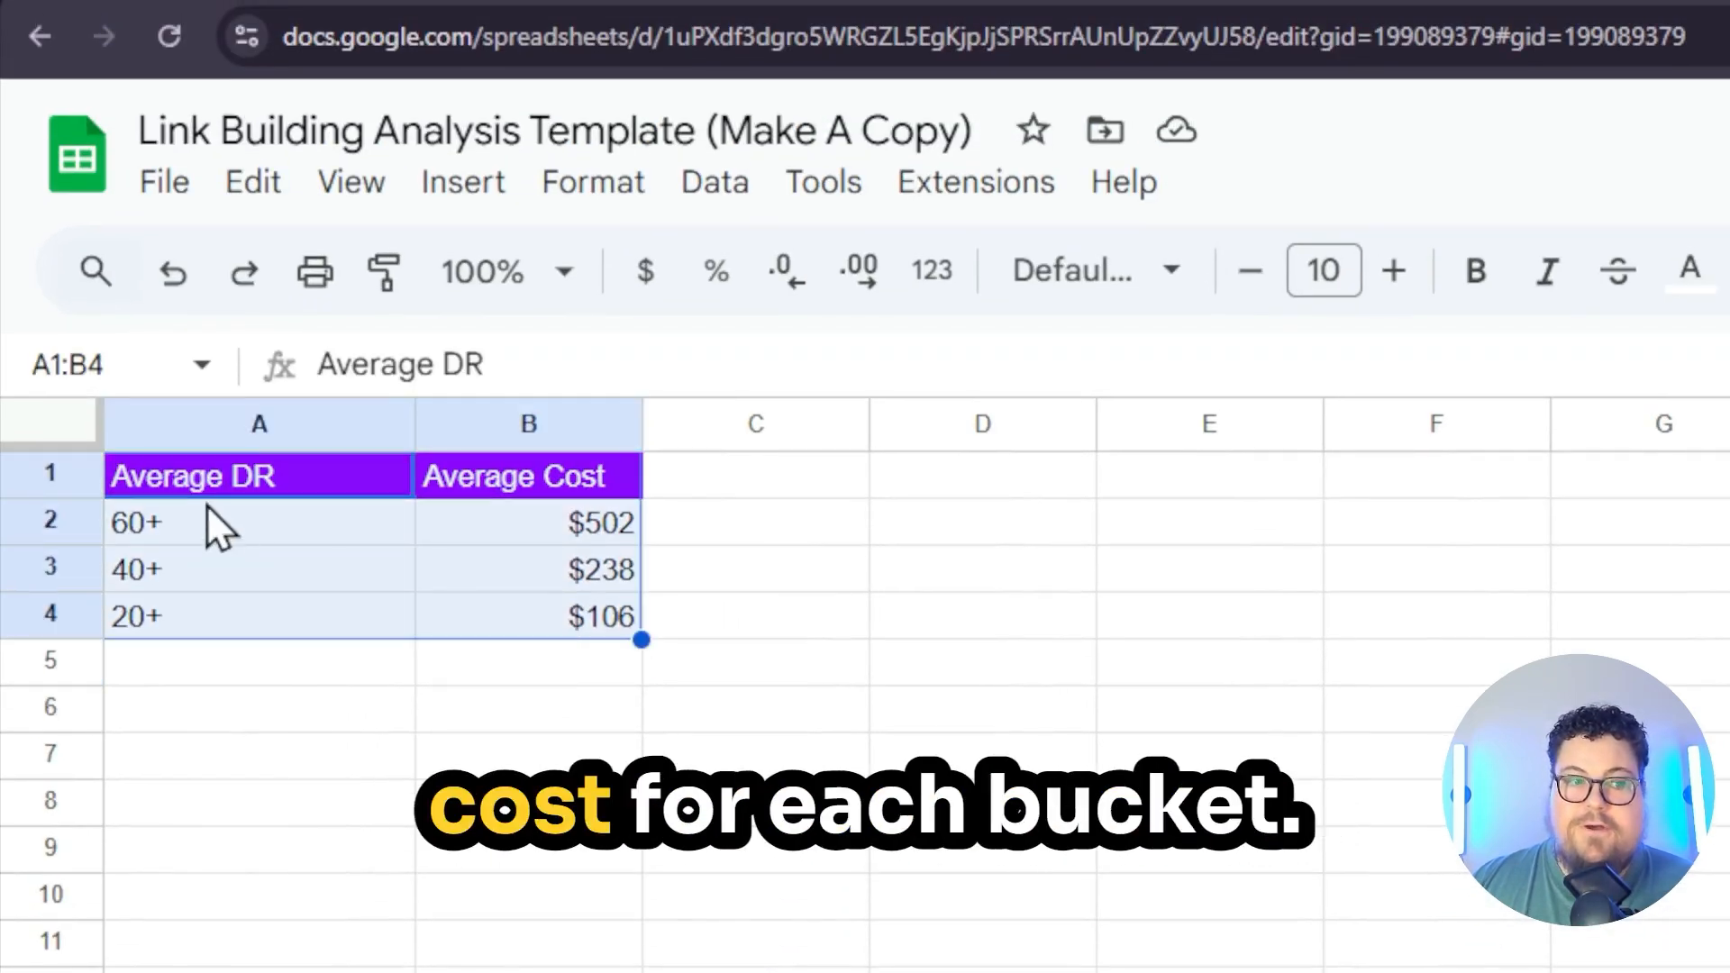
drag(225, 568, 630, 595)
click(504, 585)
click(377, 605)
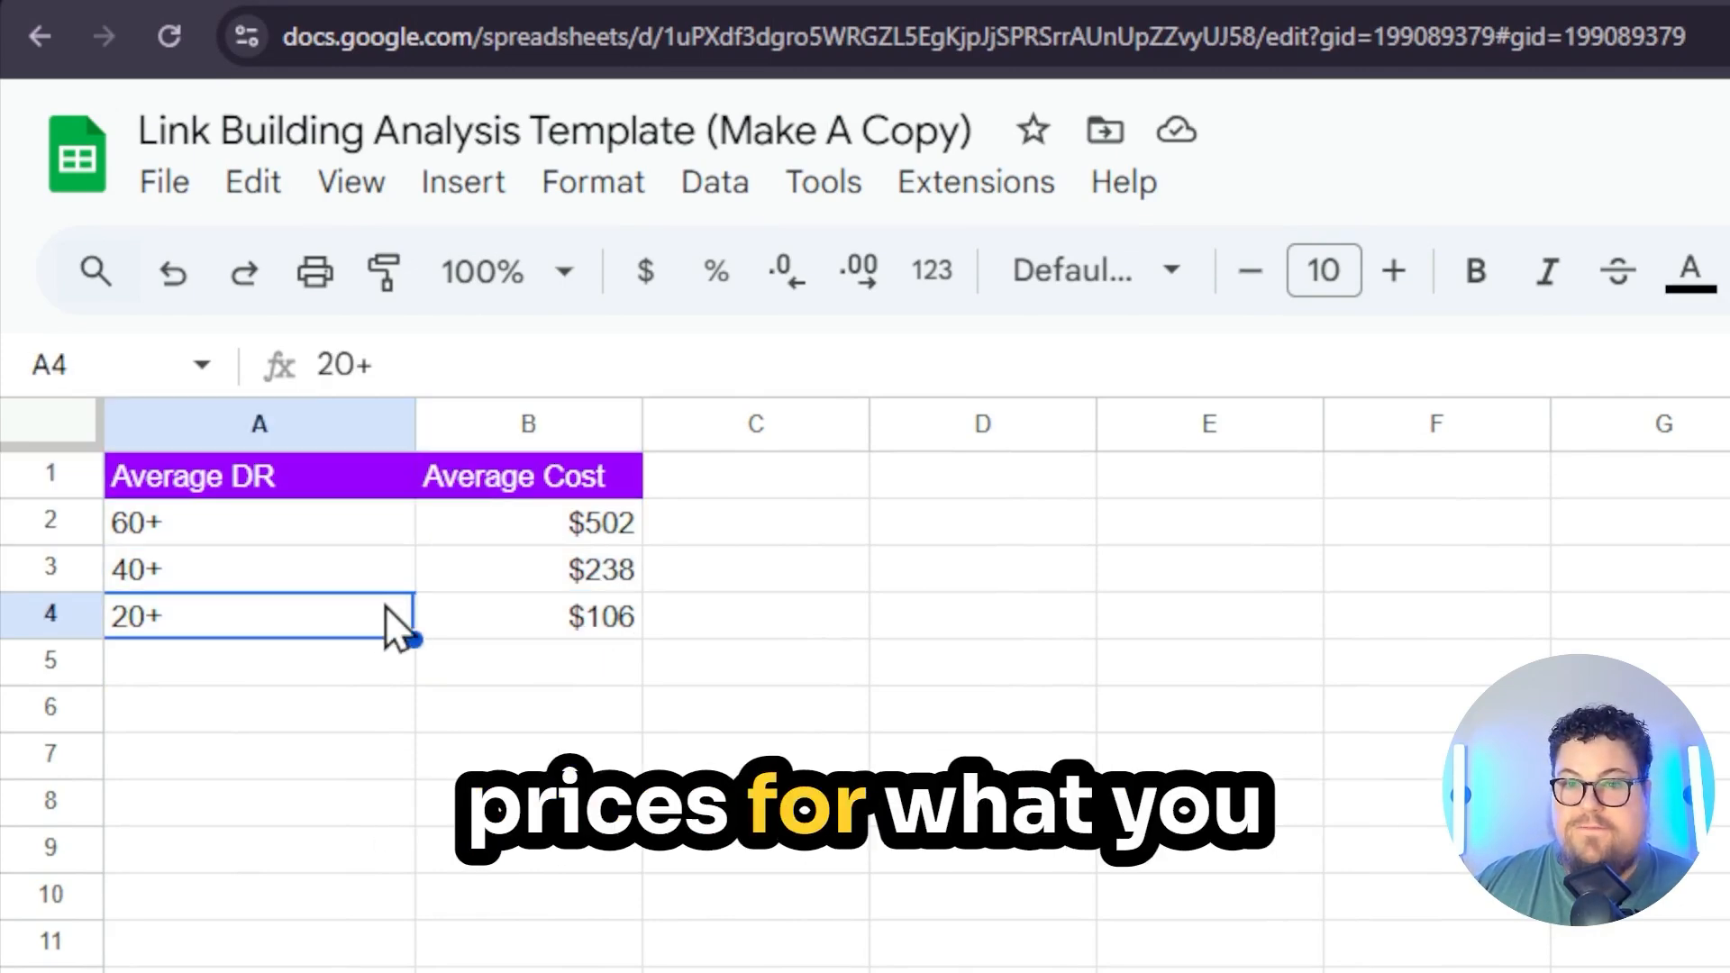
click(504, 611)
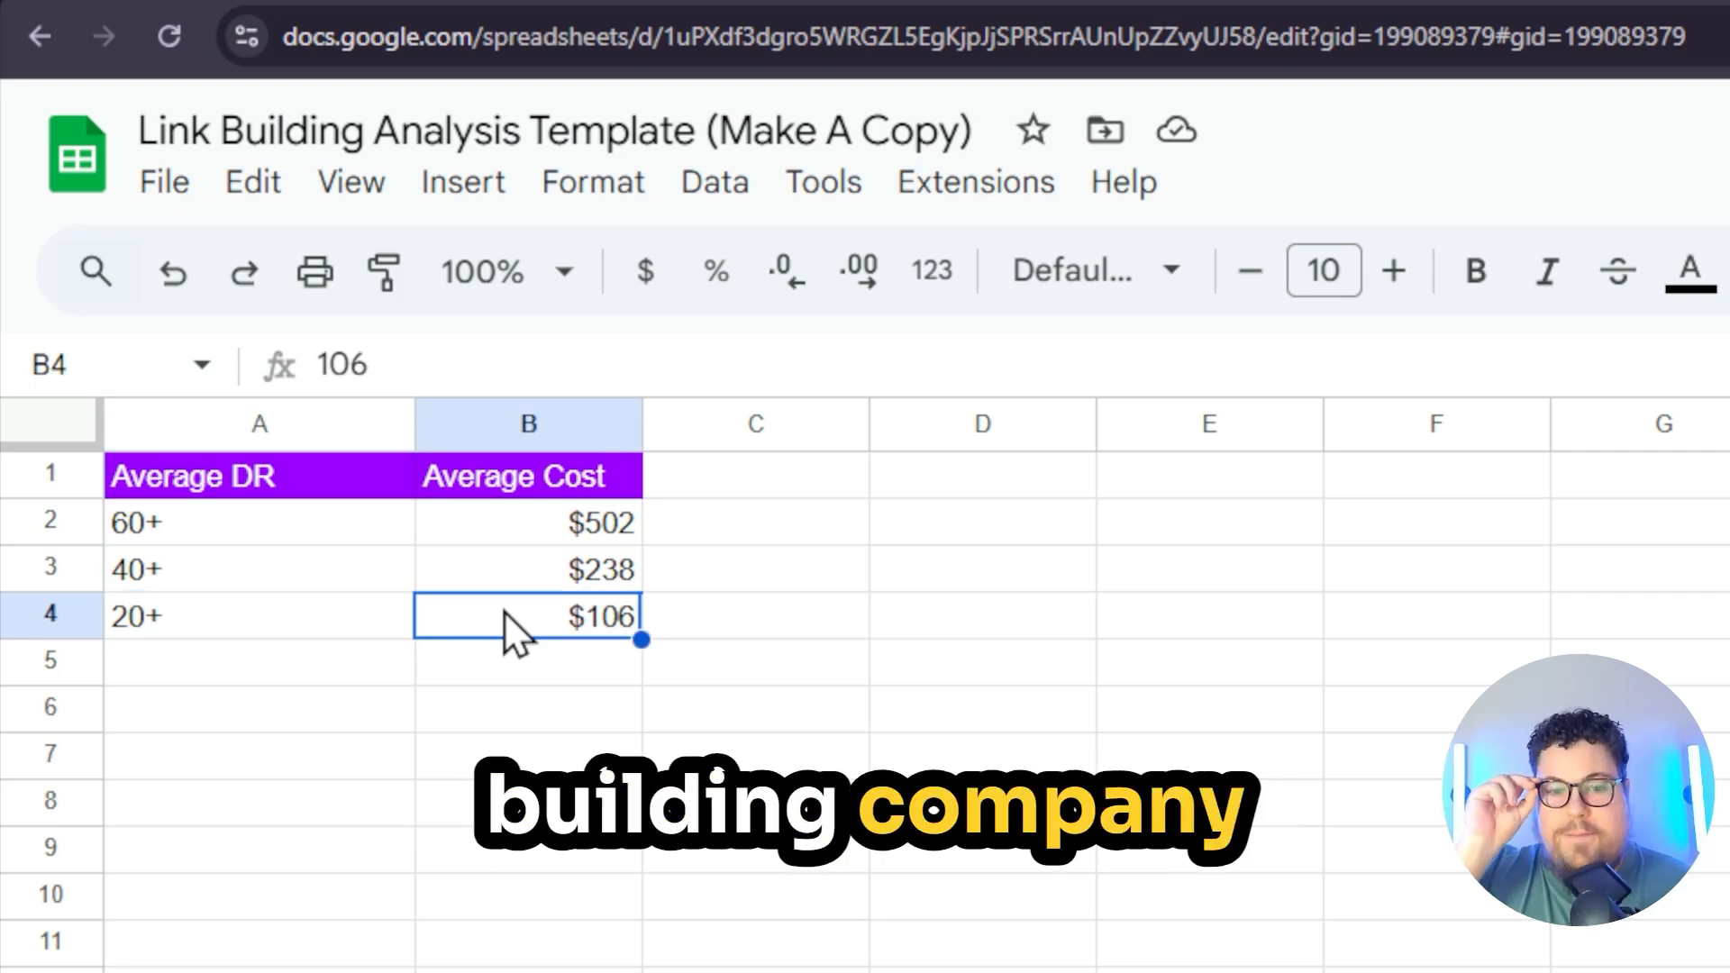
click(489, 524)
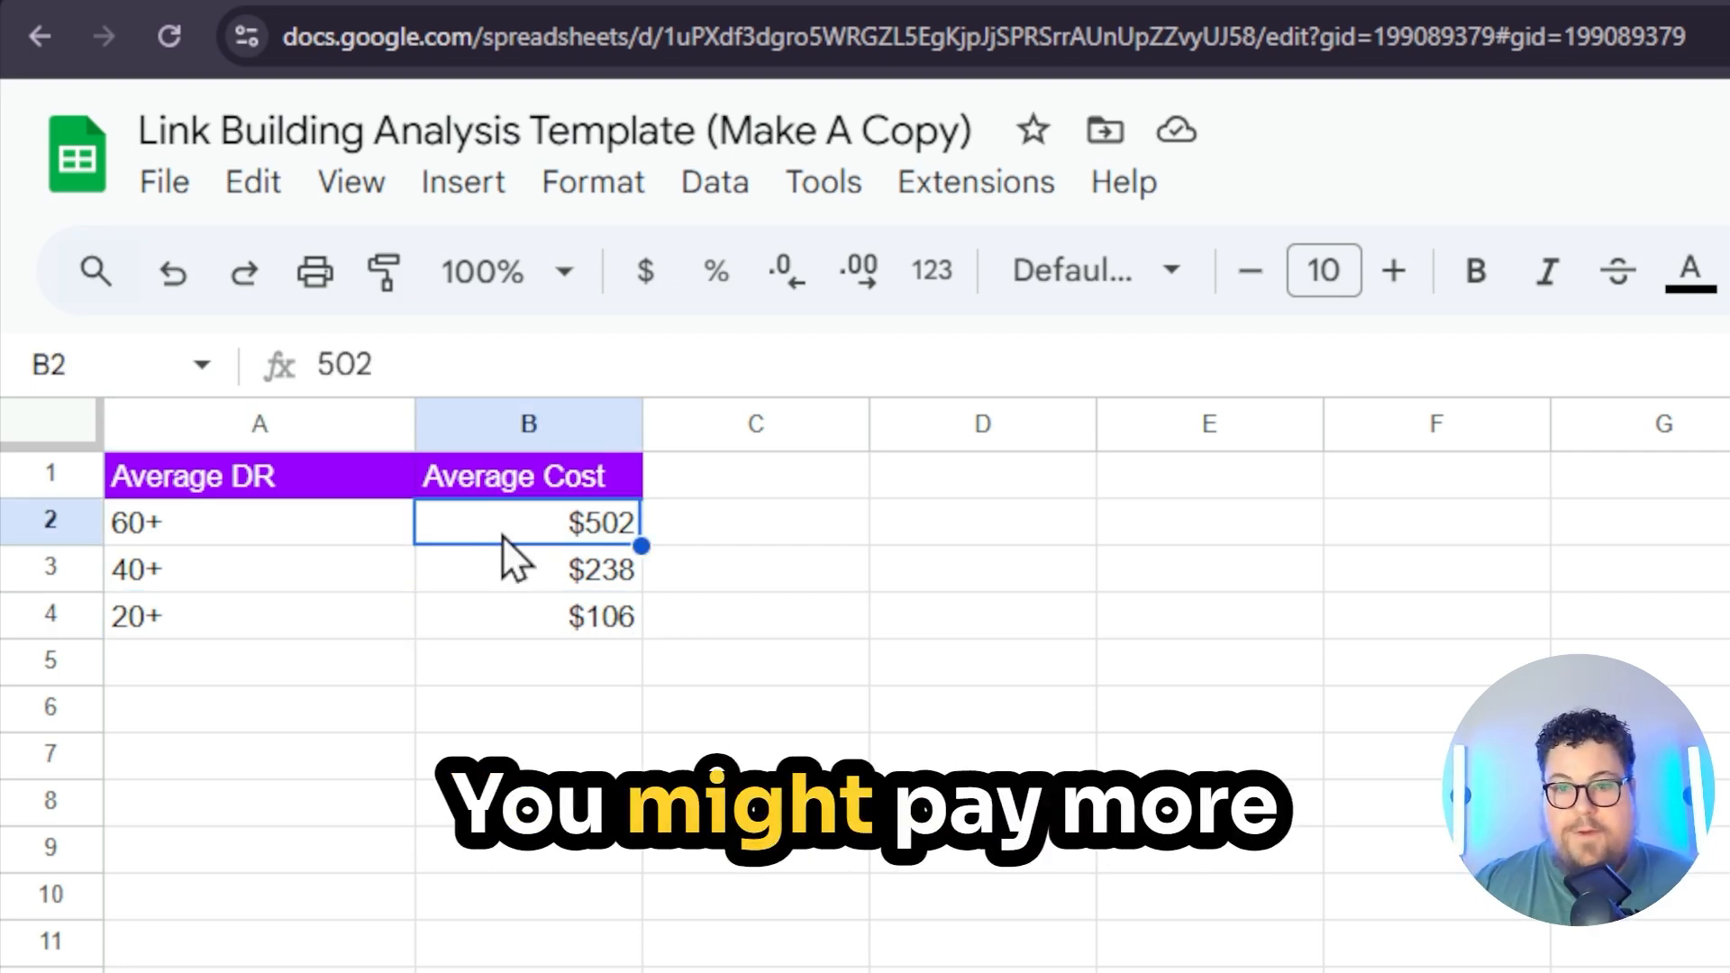
click(491, 572)
click(495, 534)
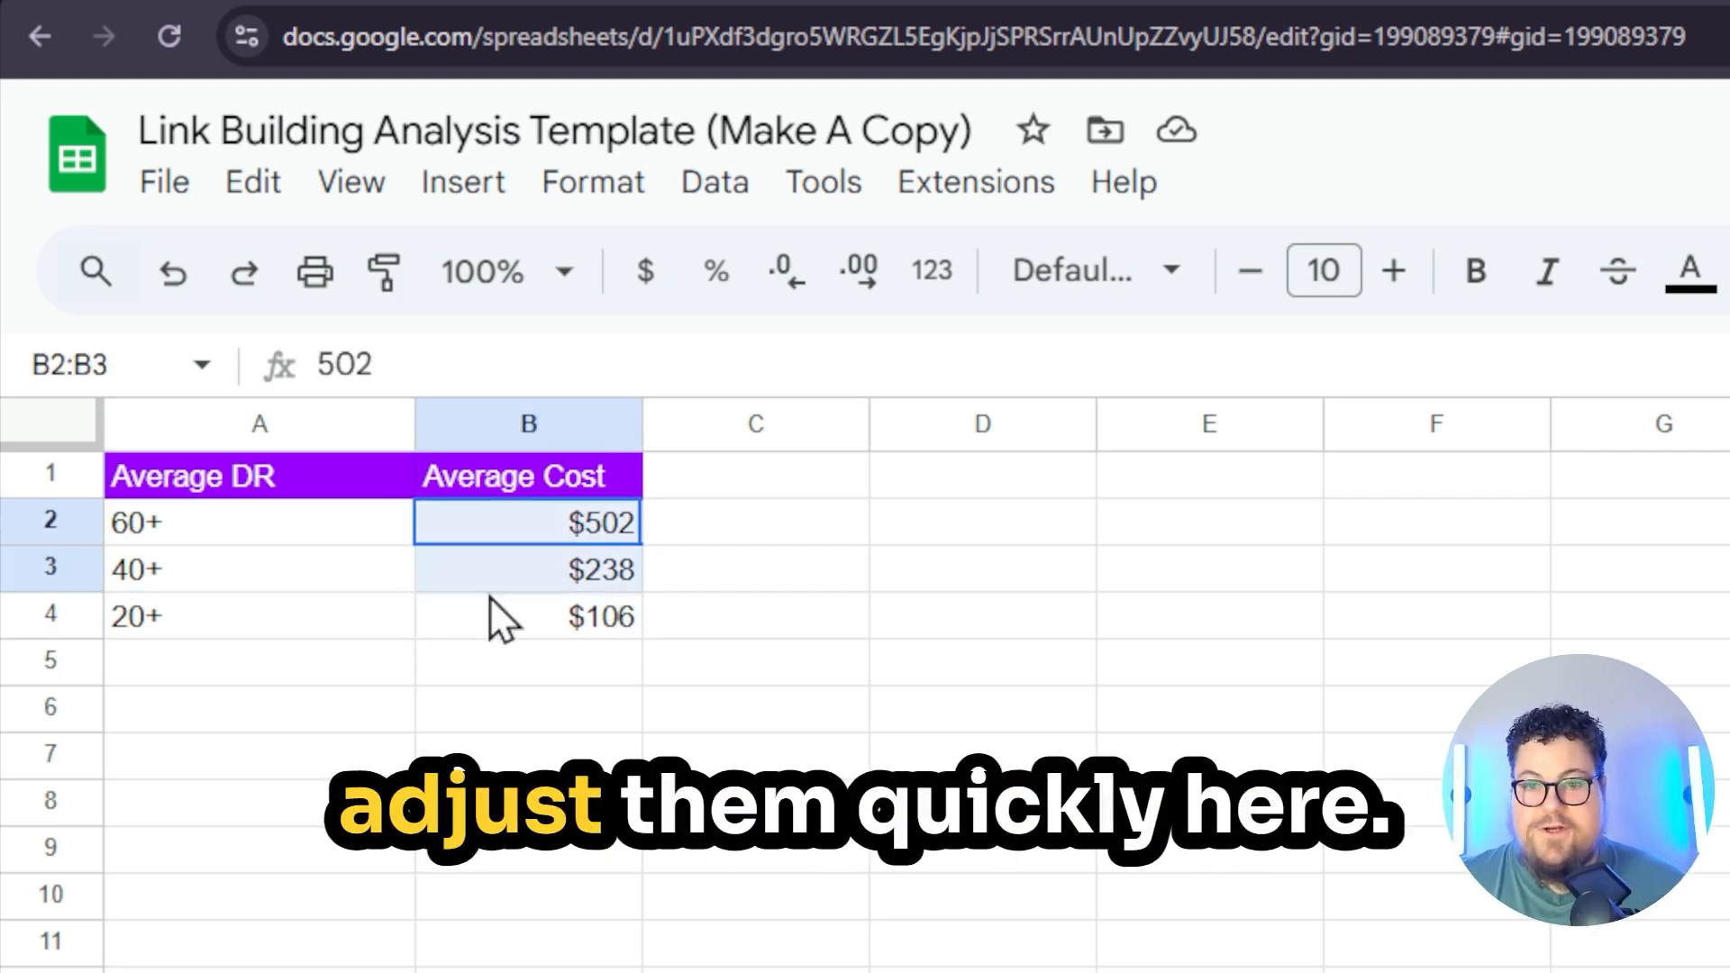
shift+click(502, 616)
Review the traffic-to-lead rate, lead-to-customer rate and customer LTV in the ROI Data sheet
click(865, 928)
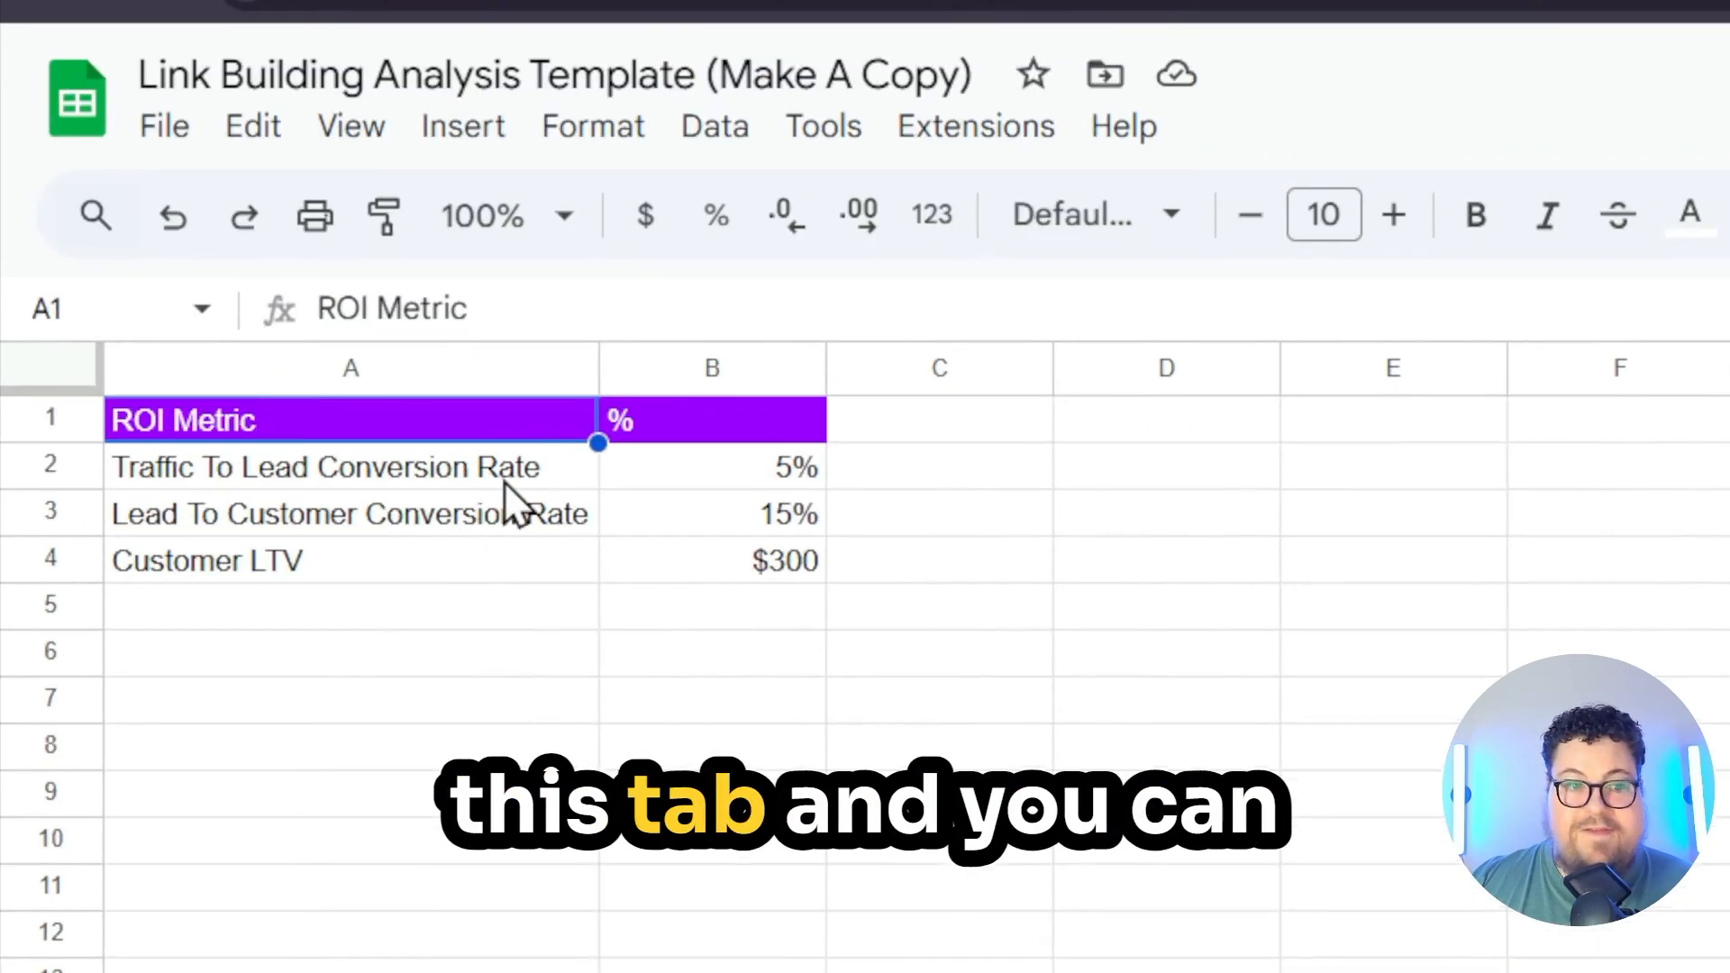
click(504, 476)
drag(518, 487, 779, 588)
click(744, 669)
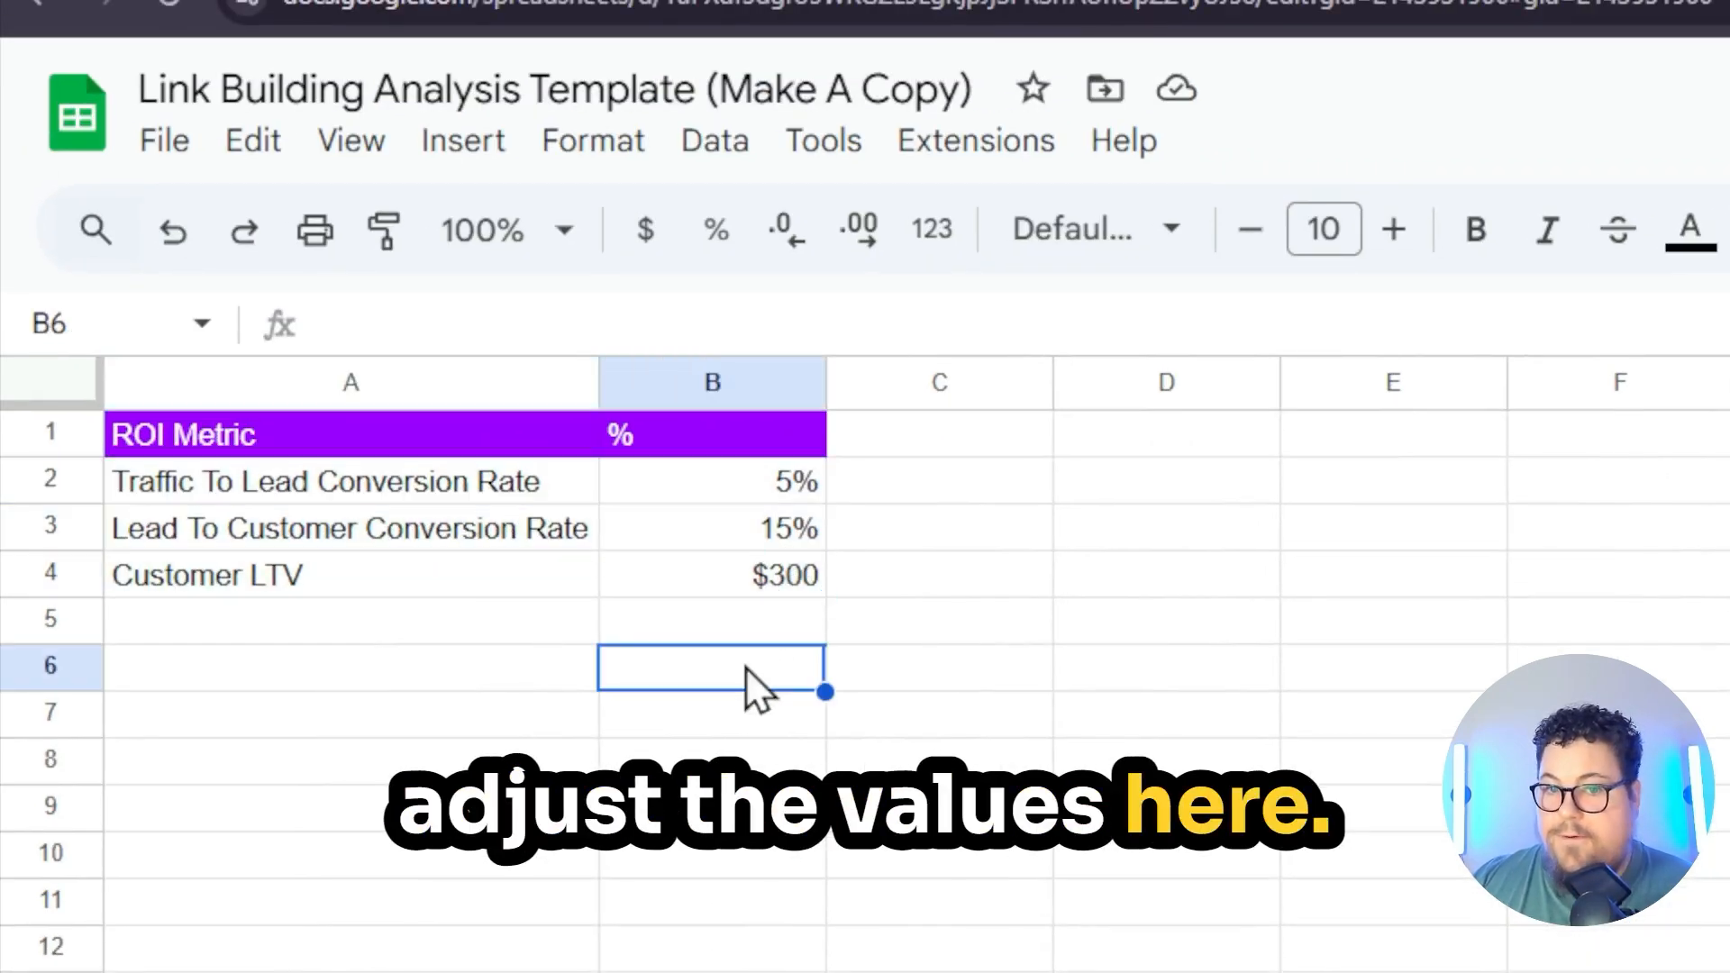
click(443, 489)
click(398, 539)
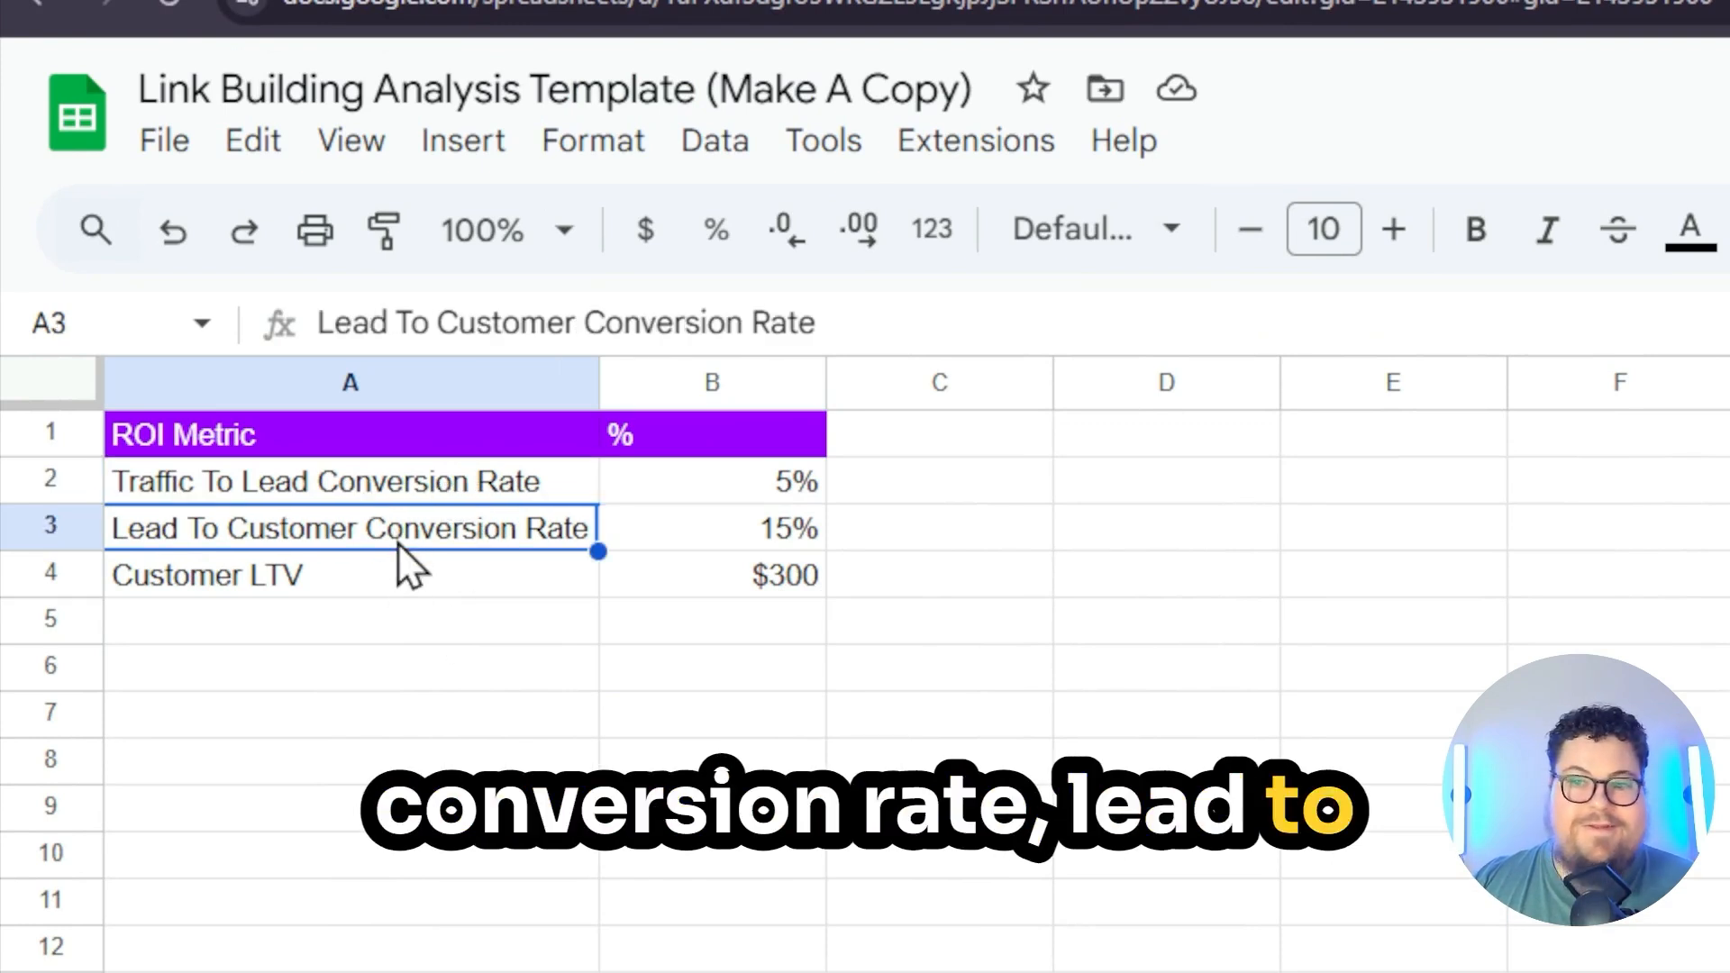
drag(424, 548, 456, 577)
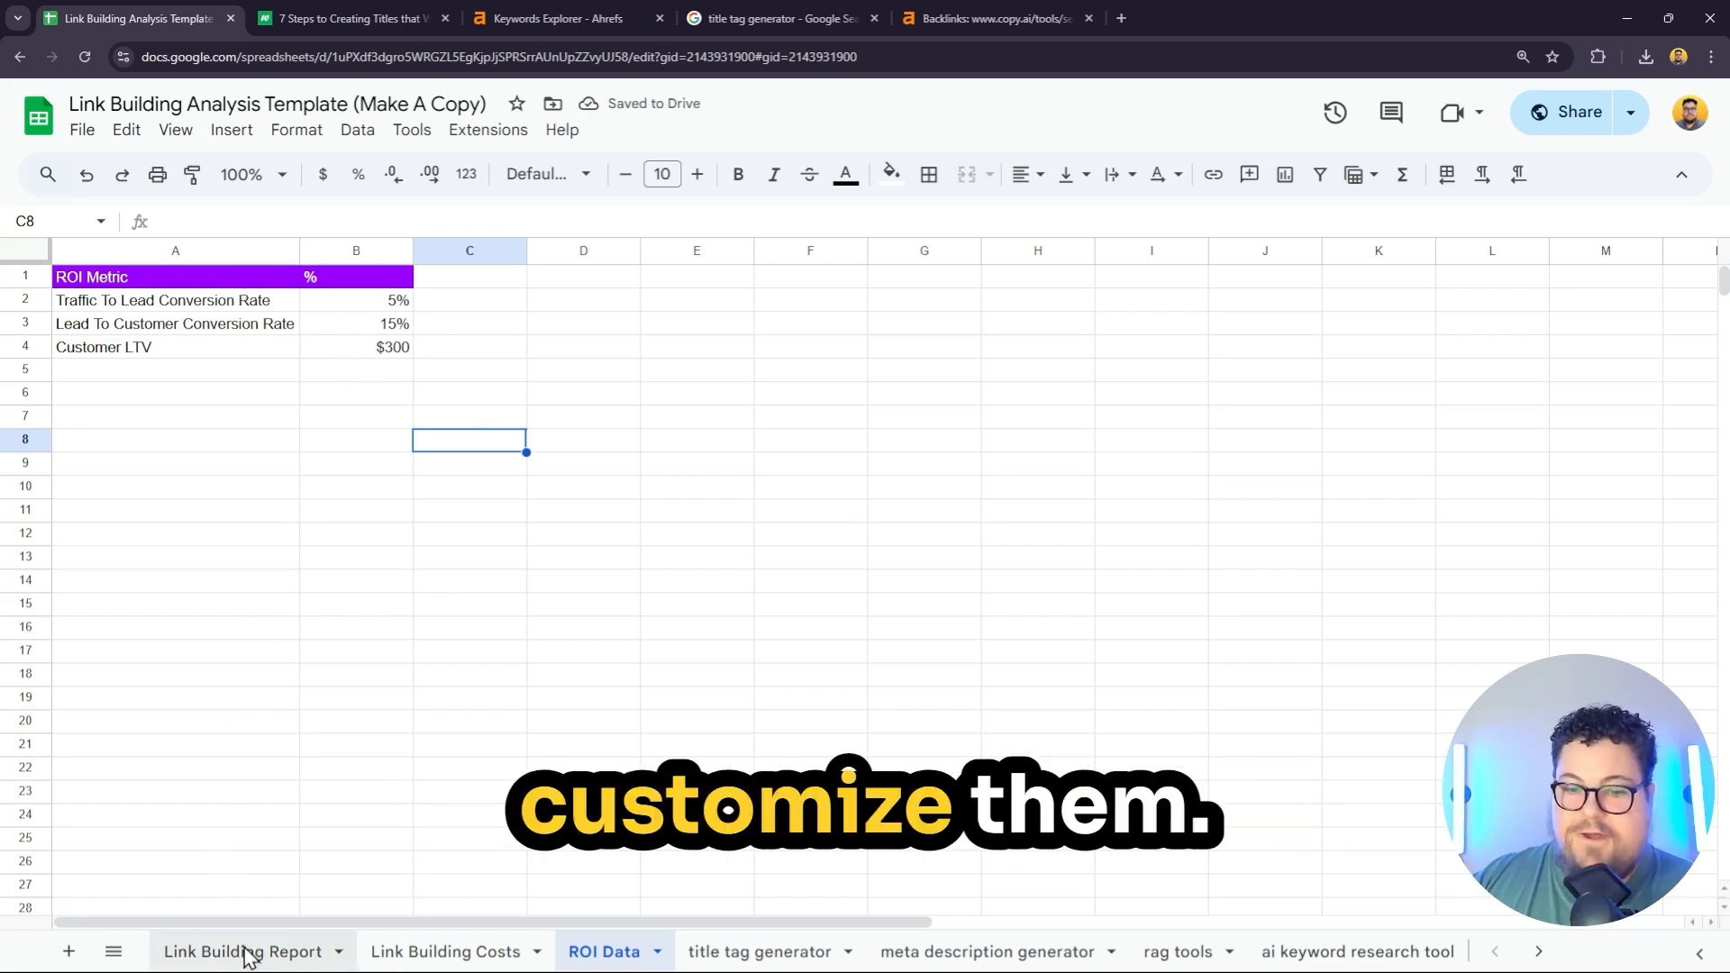
In the Link Building Report, check the average DR 60+, 40+ and 20+ referring domains for the title tag generator keyword
click(302, 948)
click(1005, 422)
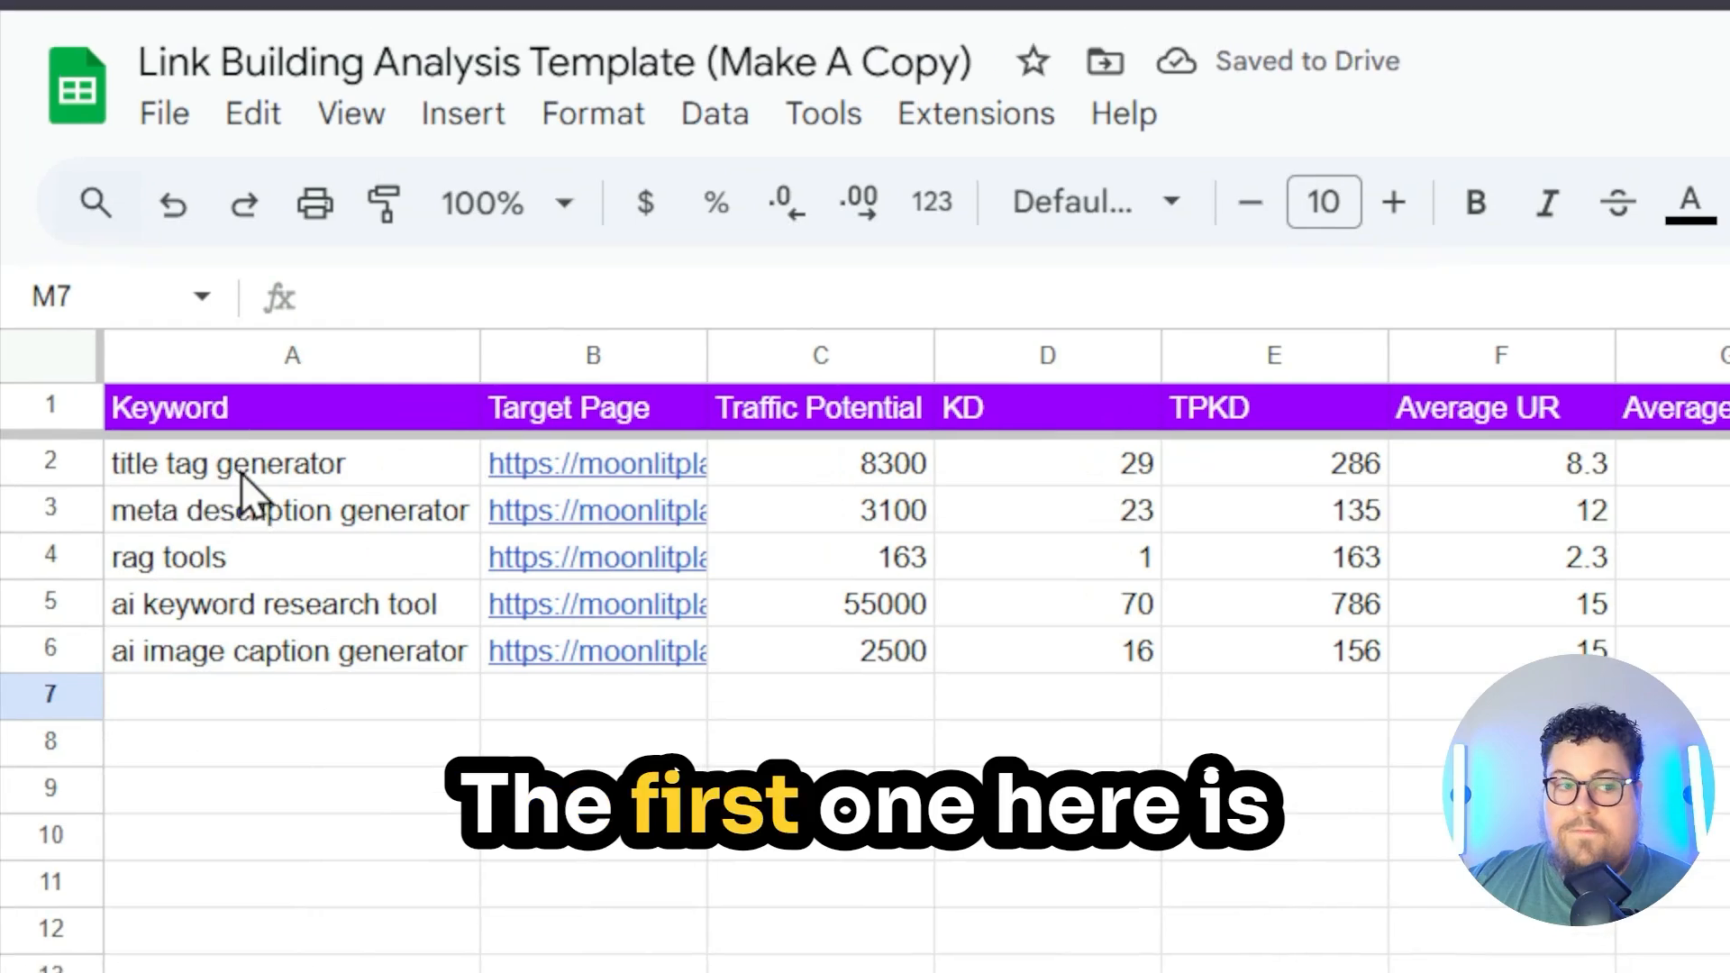
click(240, 473)
click(36, 478)
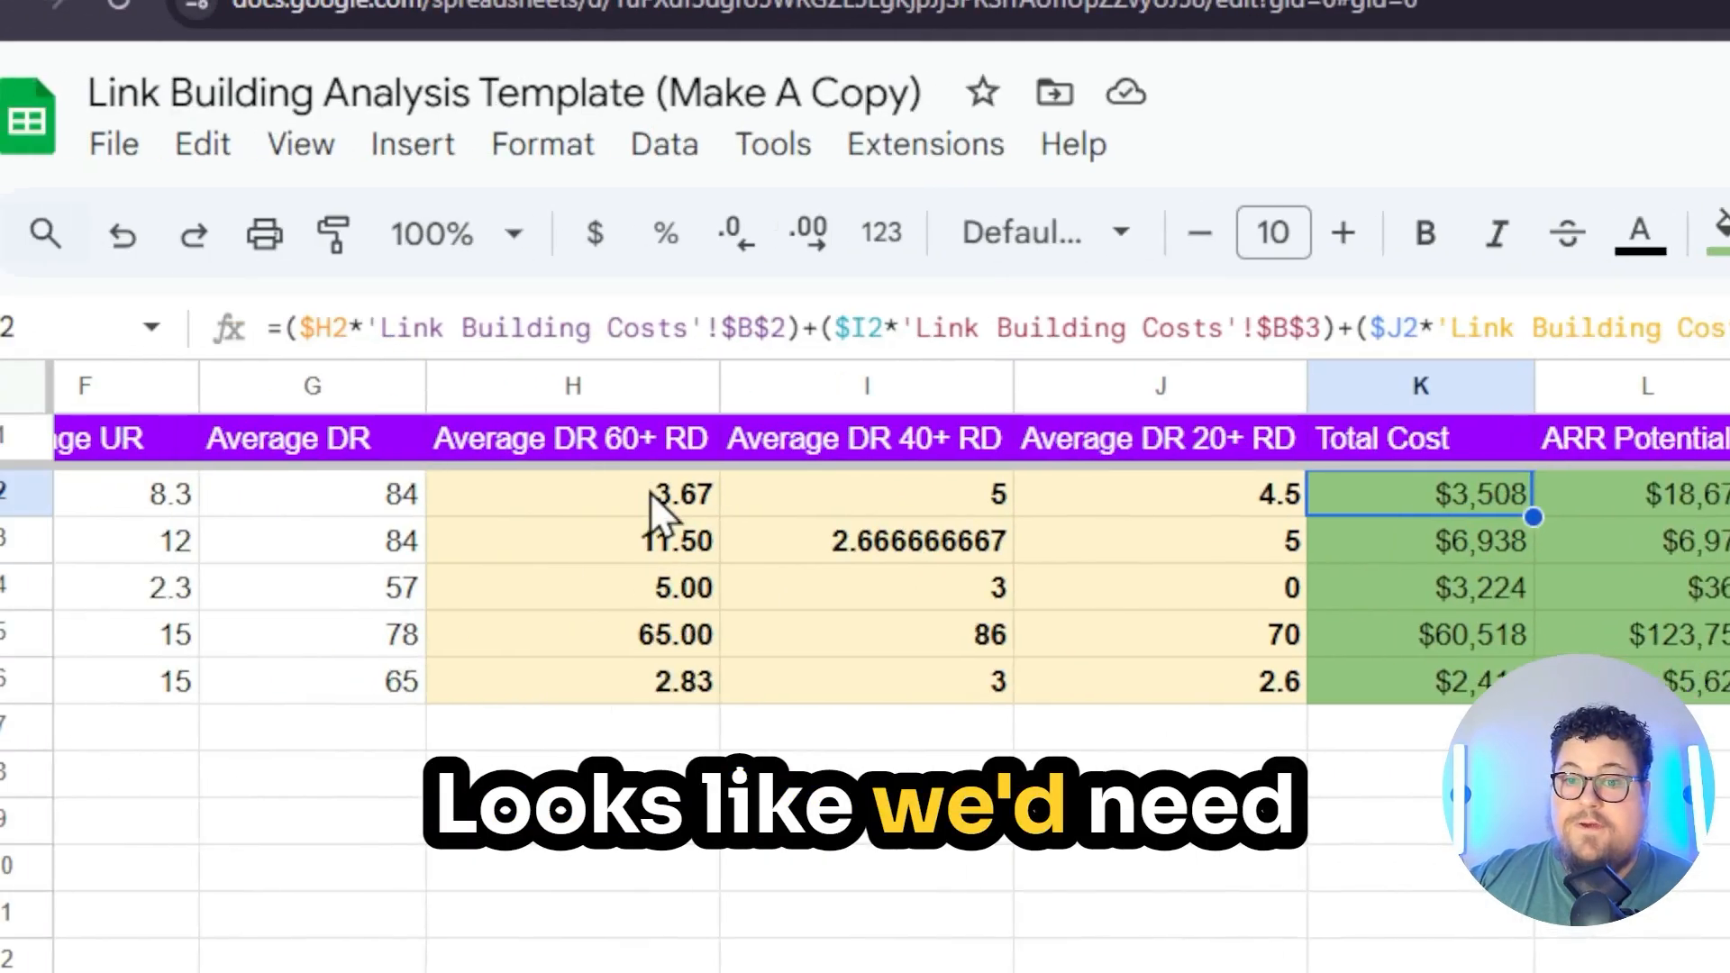
click(651, 492)
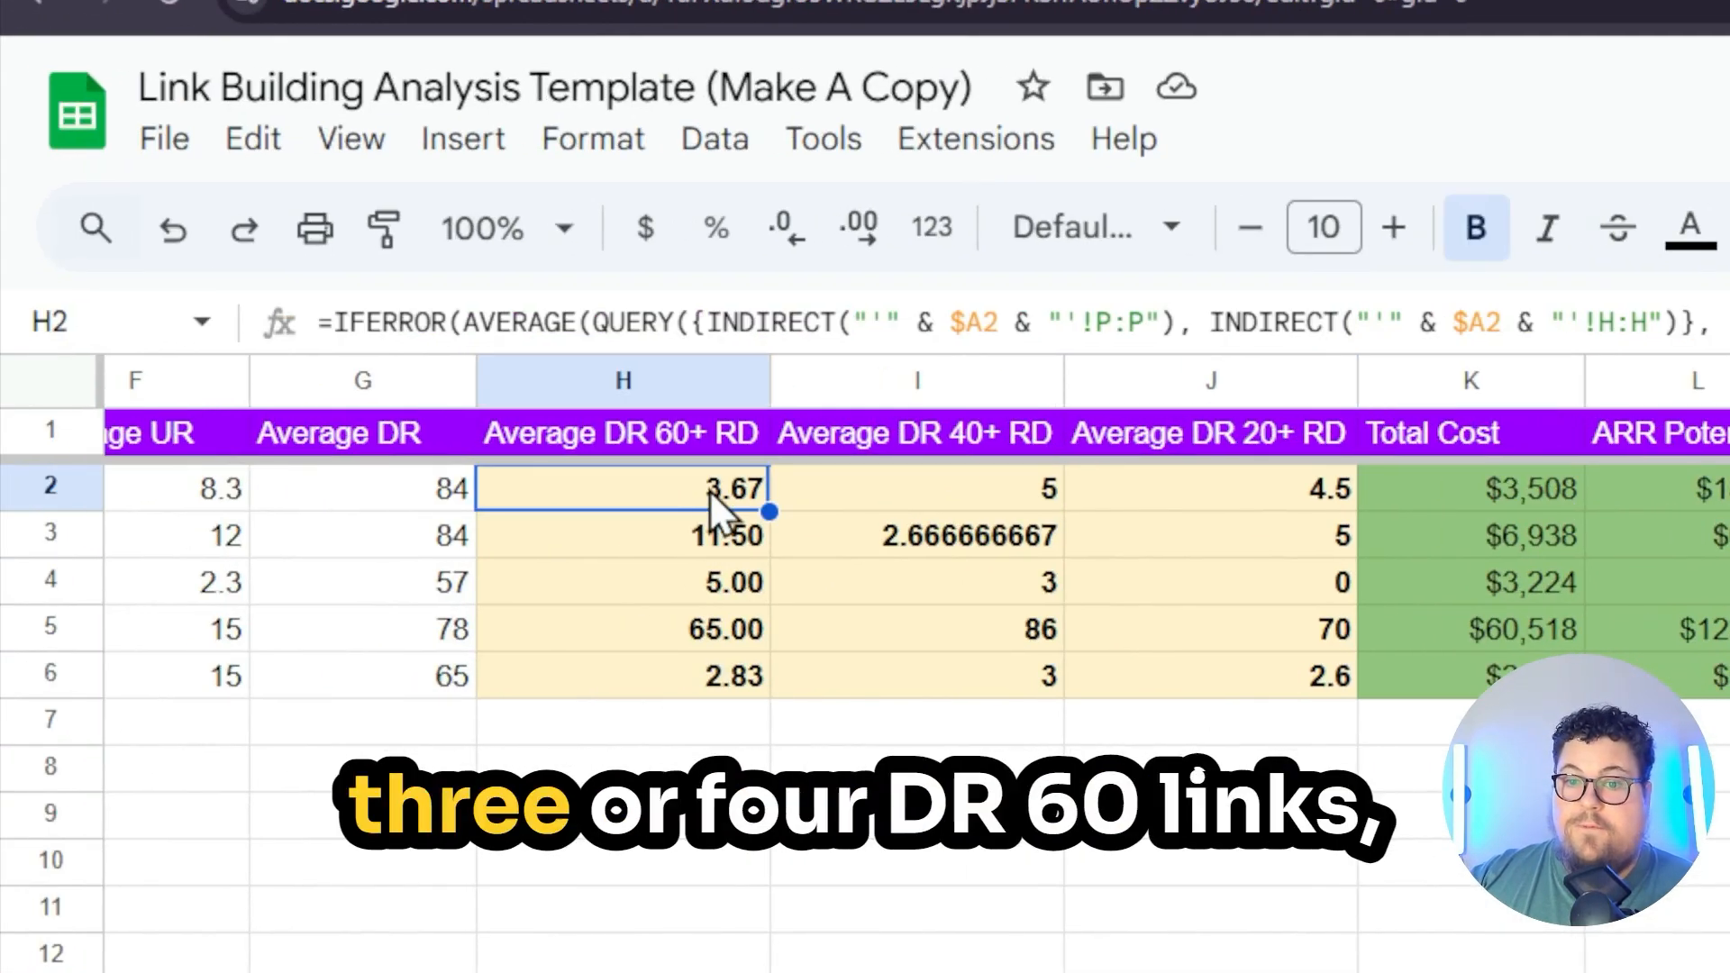
click(917, 496)
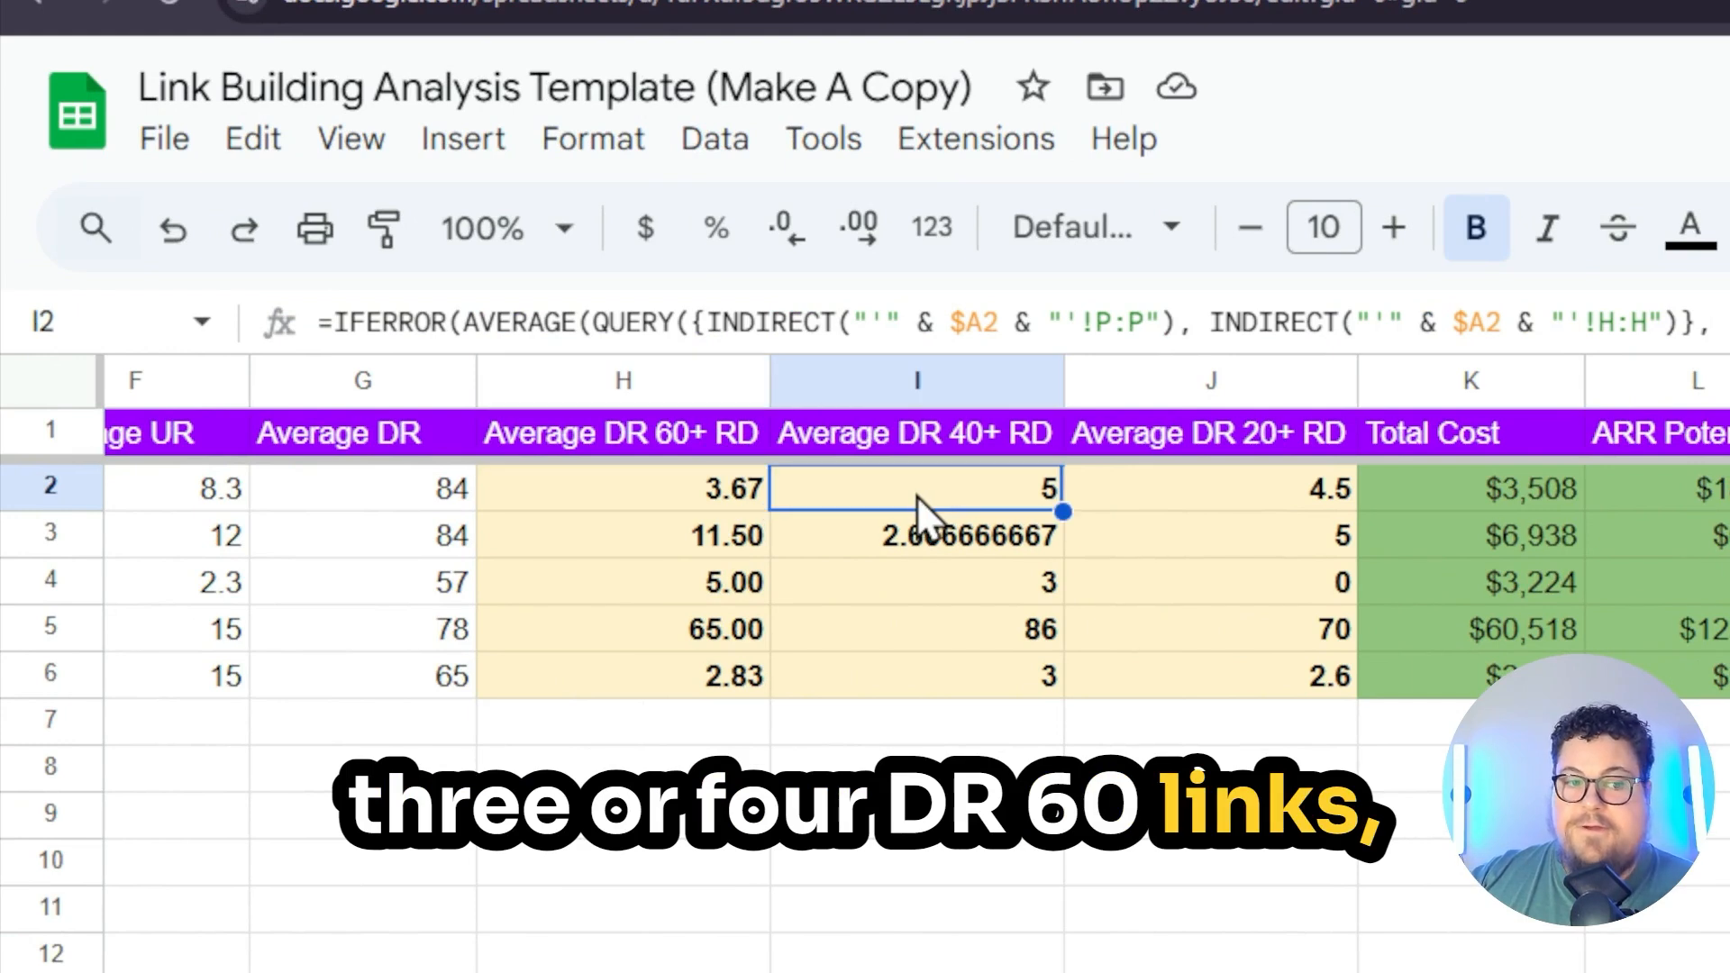
click(1243, 505)
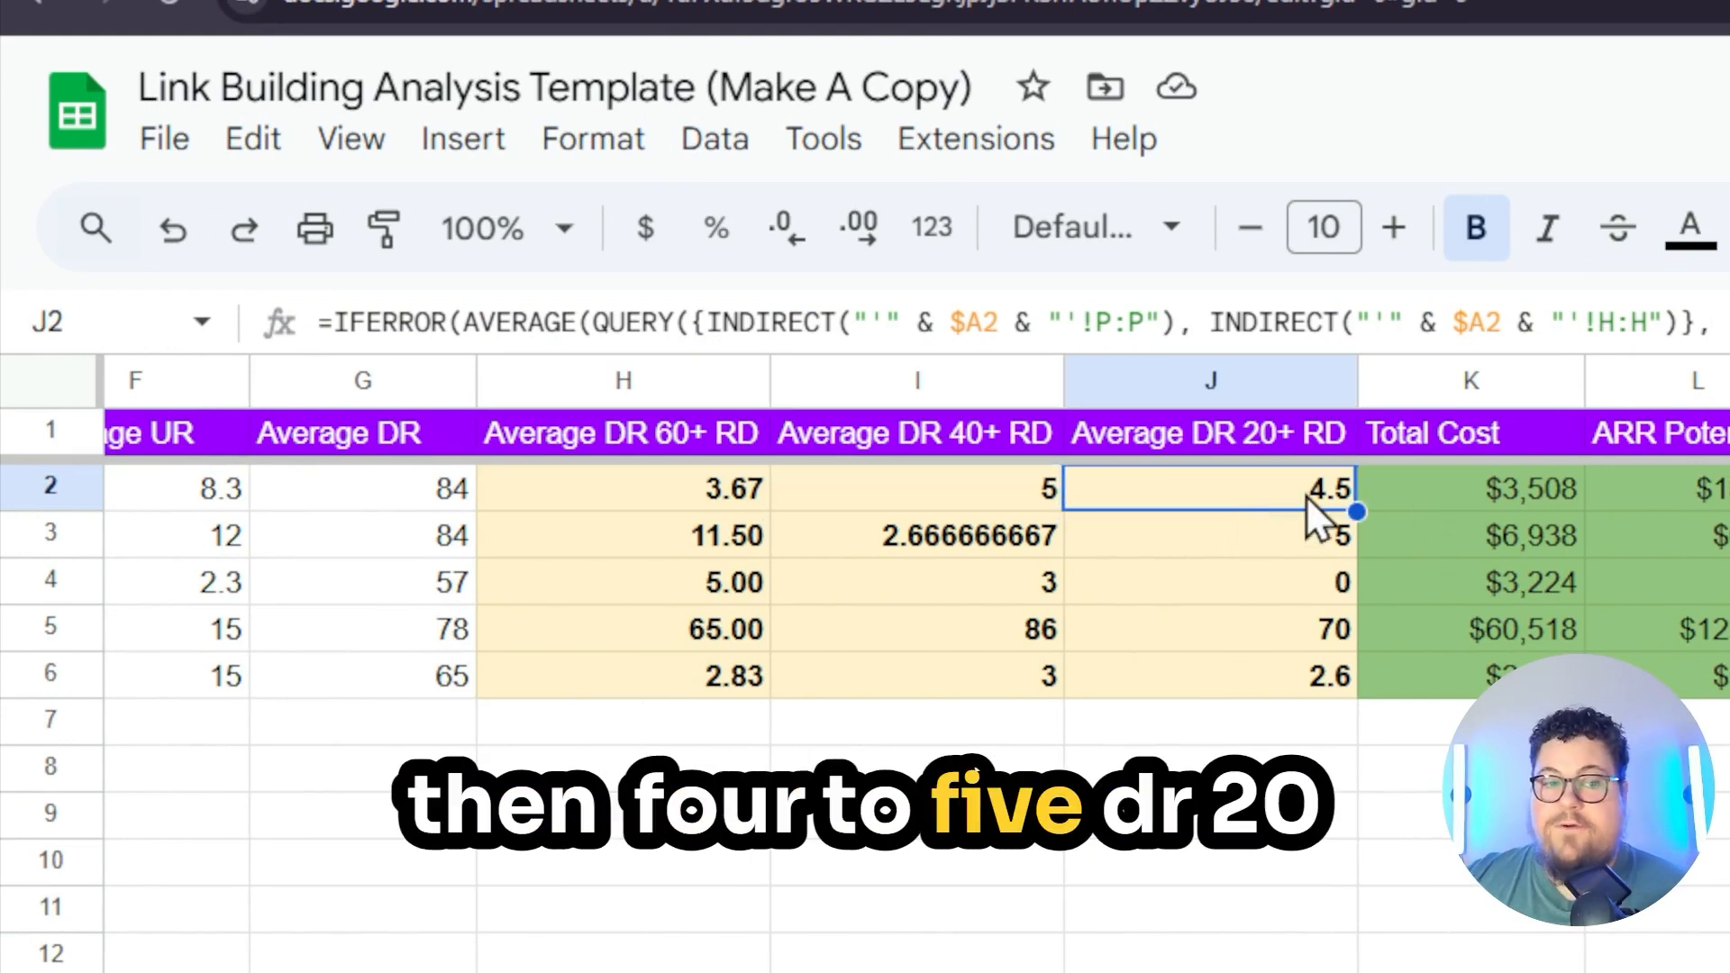
Check the total cost, ARR potential and ROI for the title tag generator keyword
click(1442, 478)
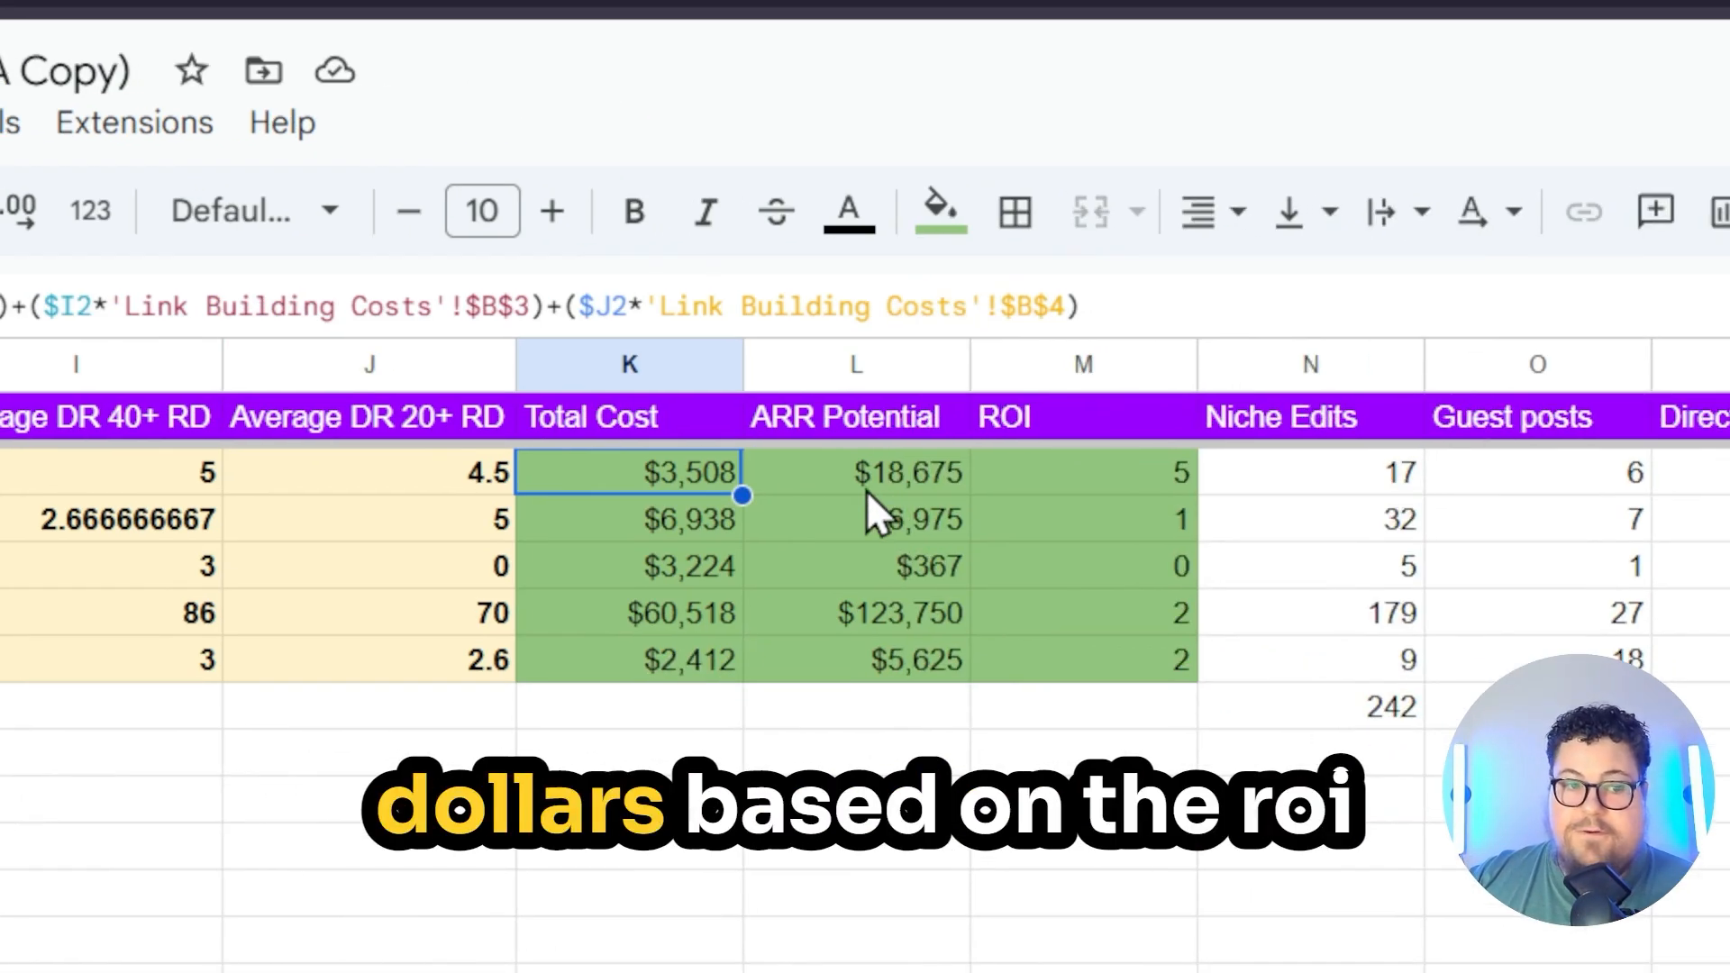
click(1672, 500)
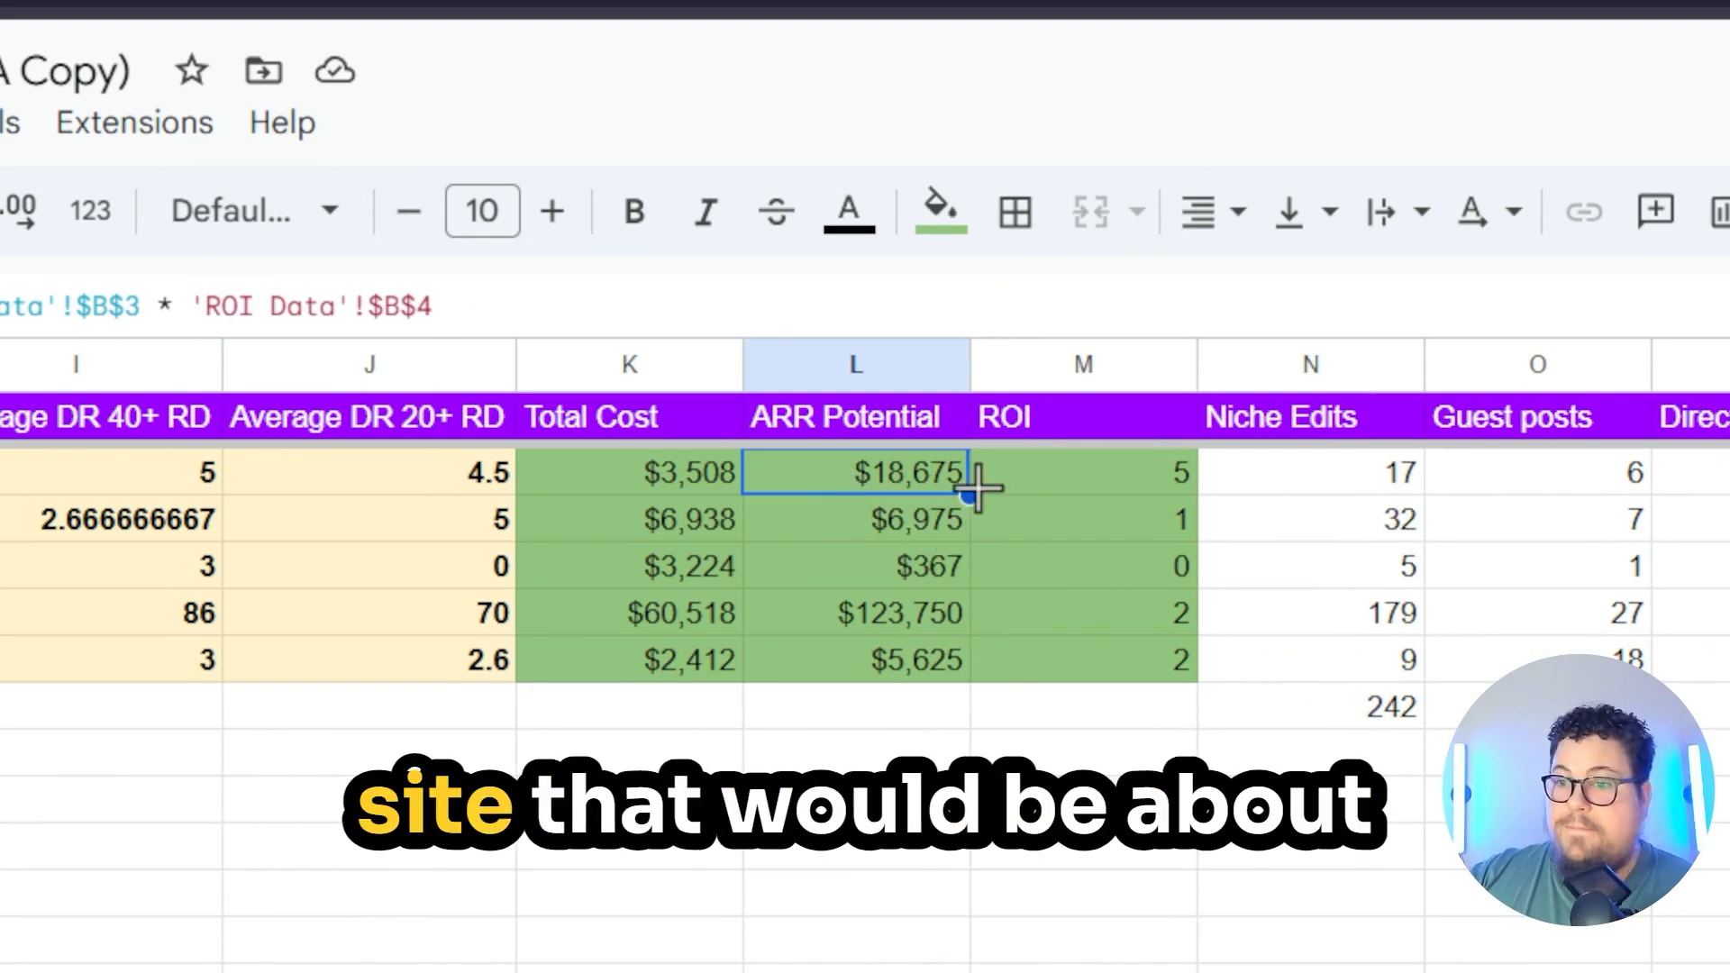
click(1050, 478)
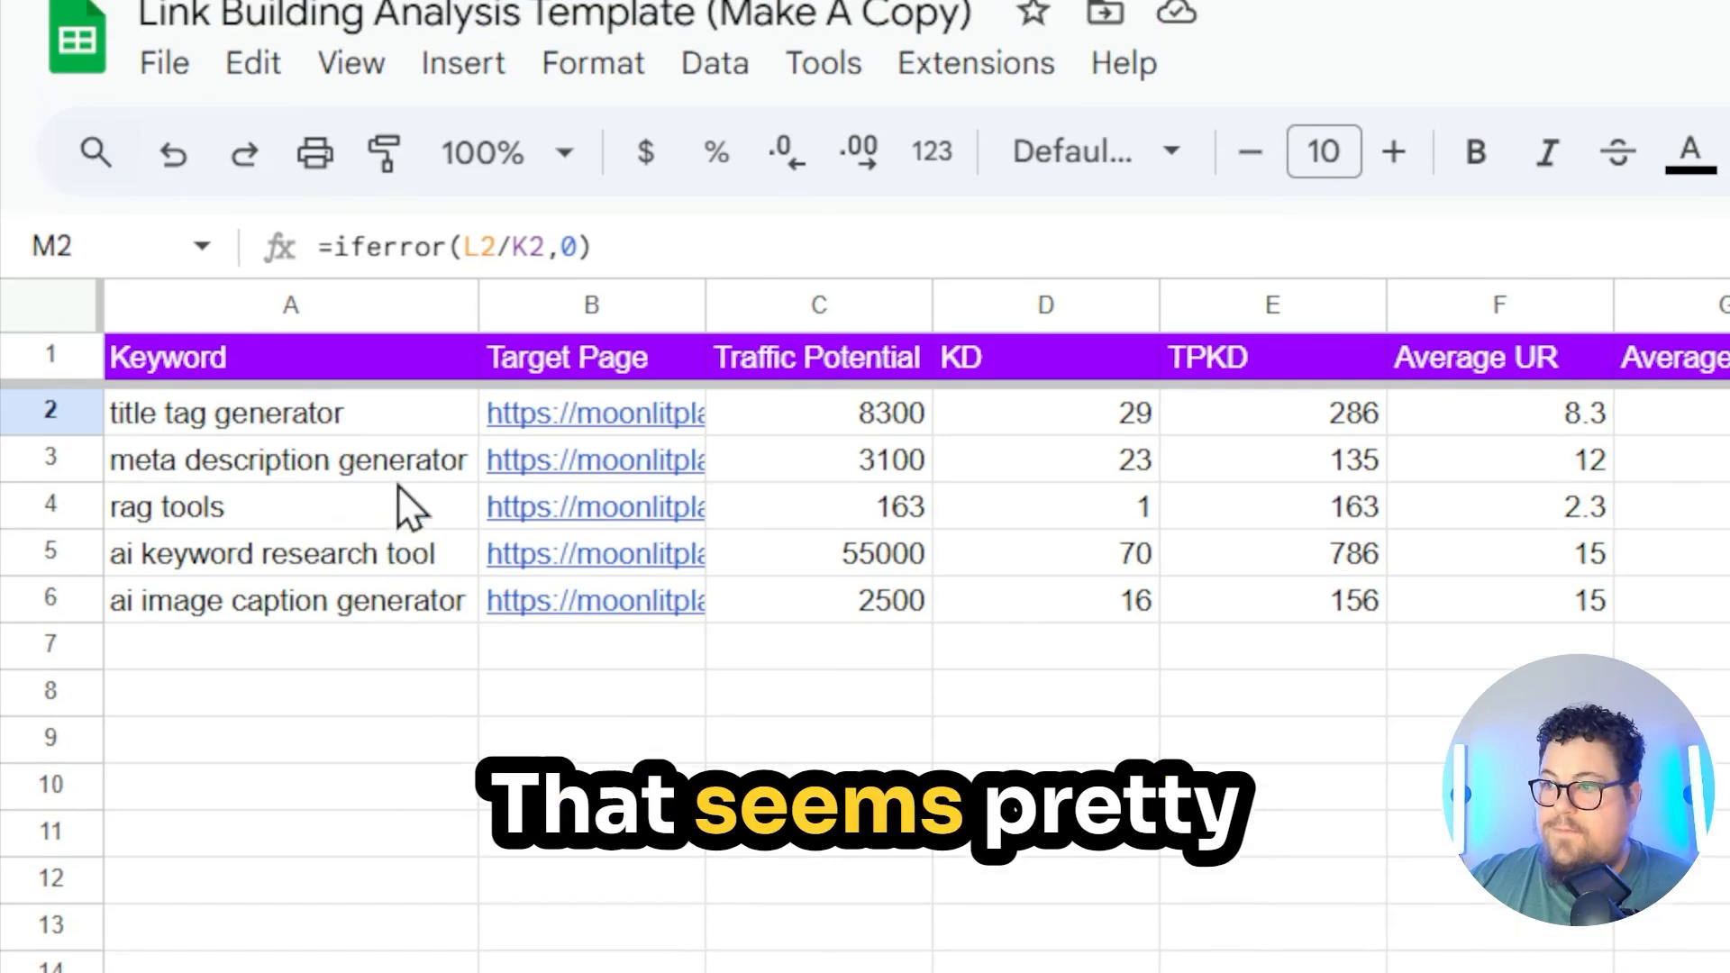
Highlight the rag tools row and examine its total cost, ARR potential and ROI
click(180, 514)
click(47, 510)
scroll(1523, 528, right, 7)
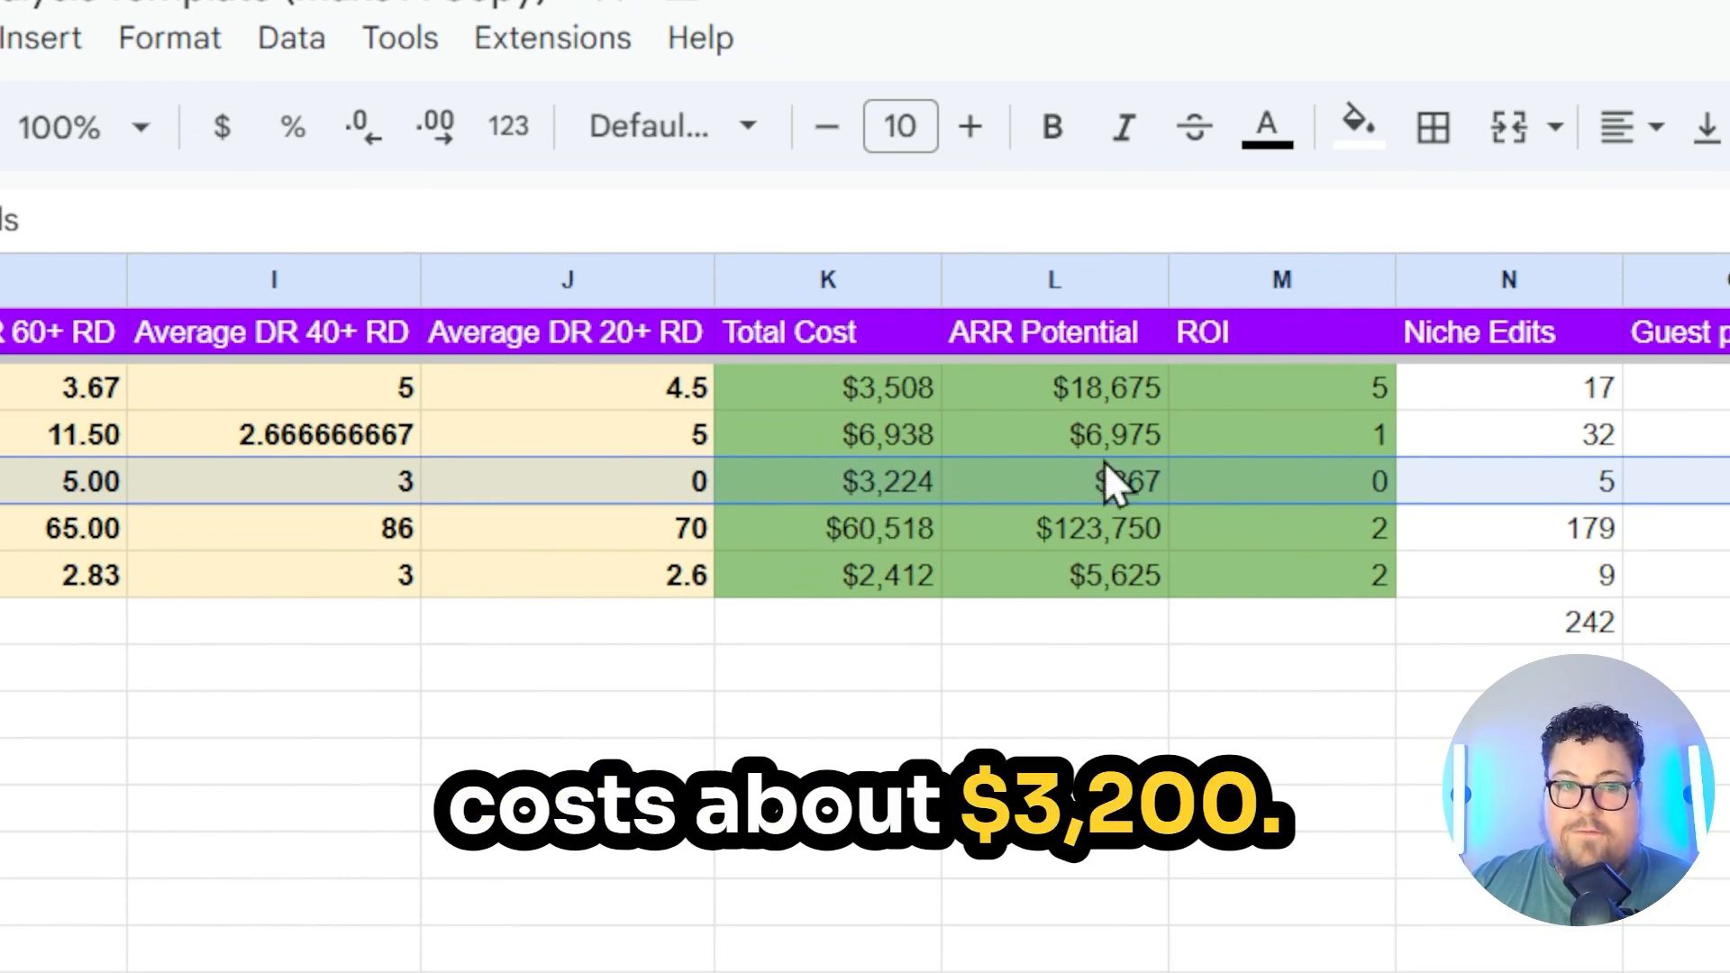
click(1036, 483)
click(1333, 484)
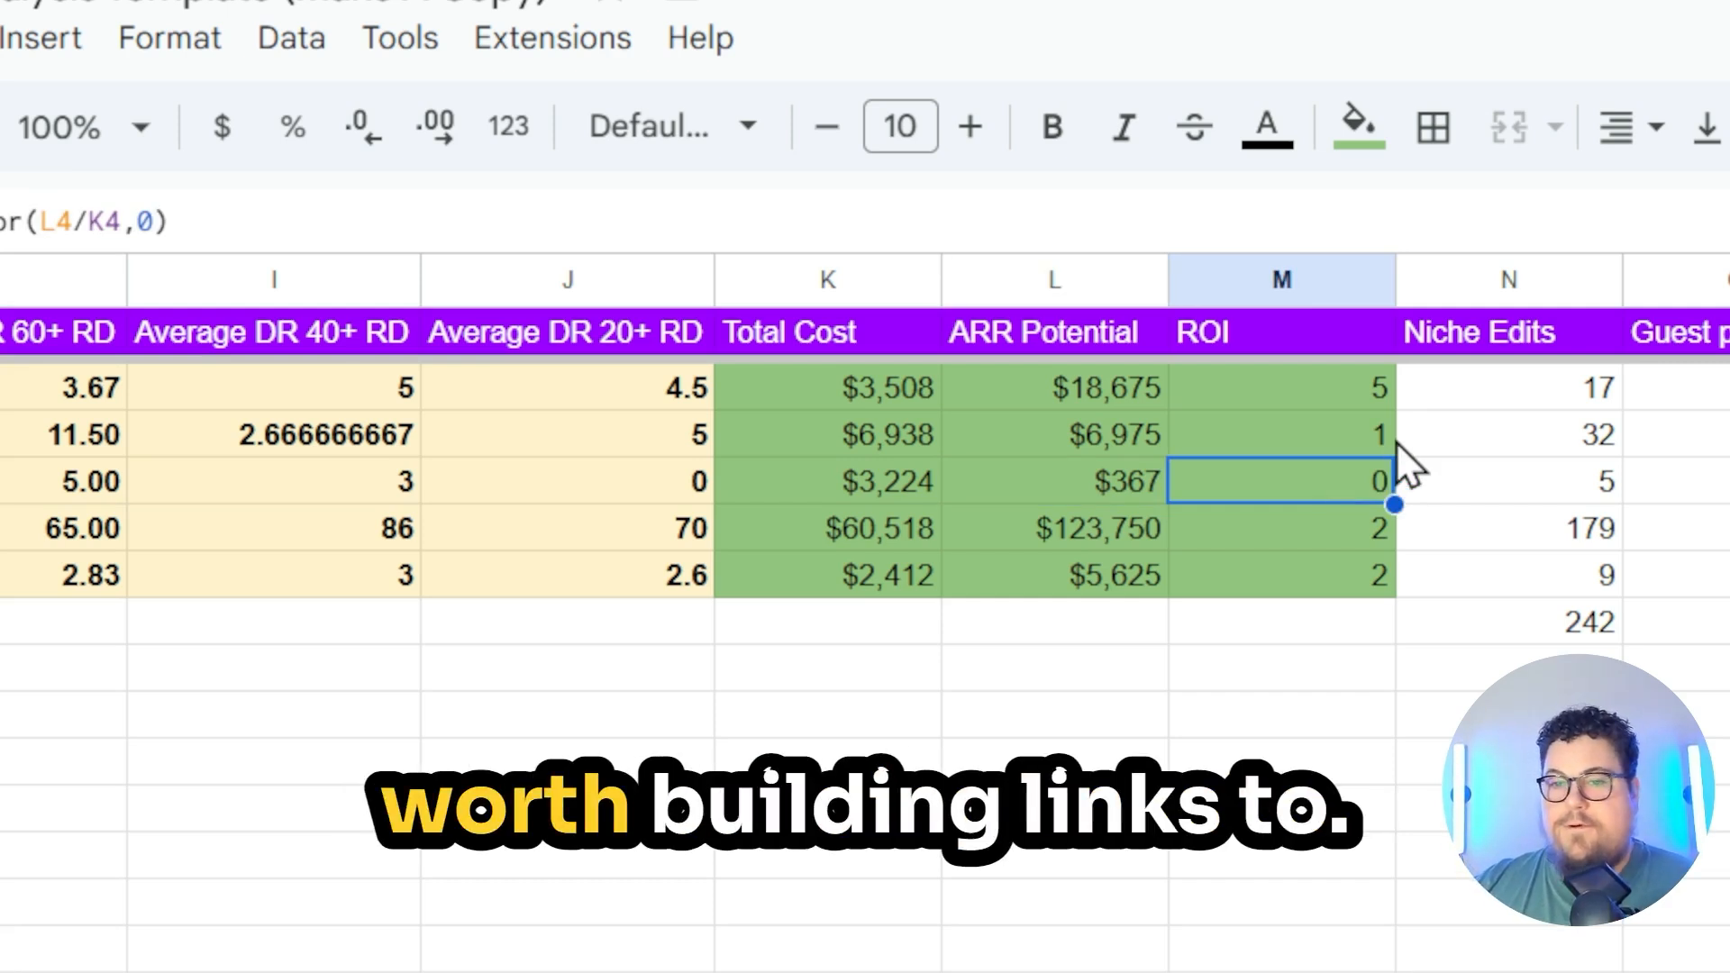
Highlight the ROI column for all keywords and examine the link type columns beside it to prioritize pages
drag(1392, 389, 1307, 577)
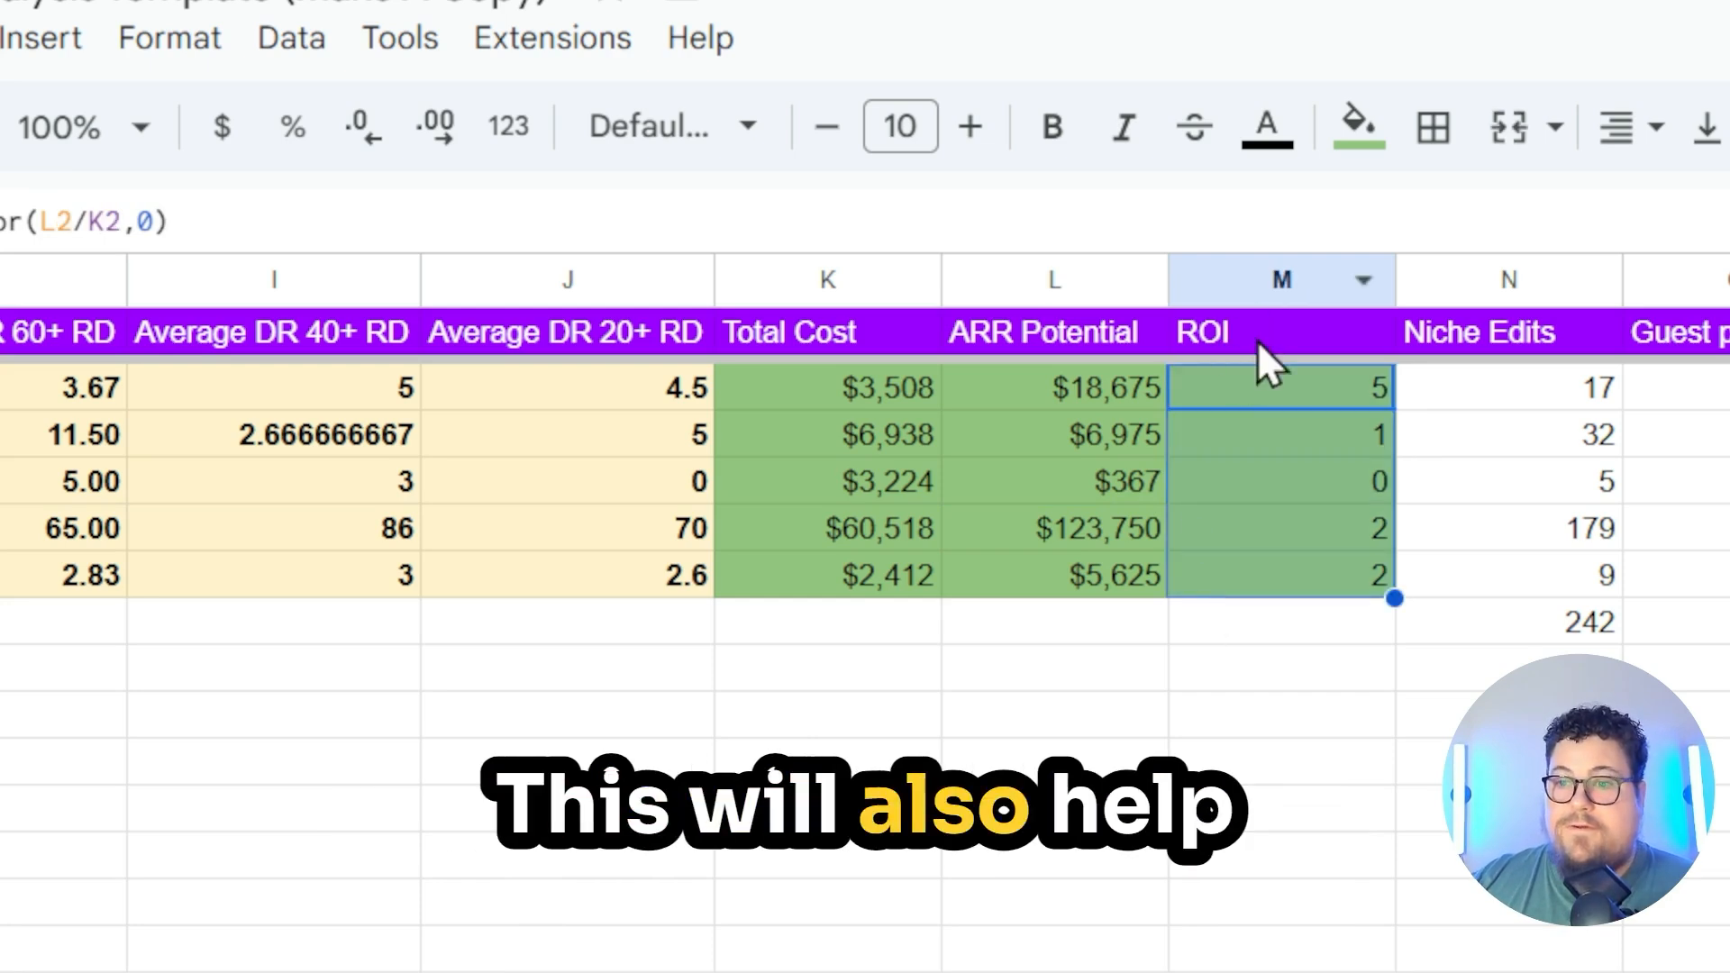
drag(1275, 335, 1328, 582)
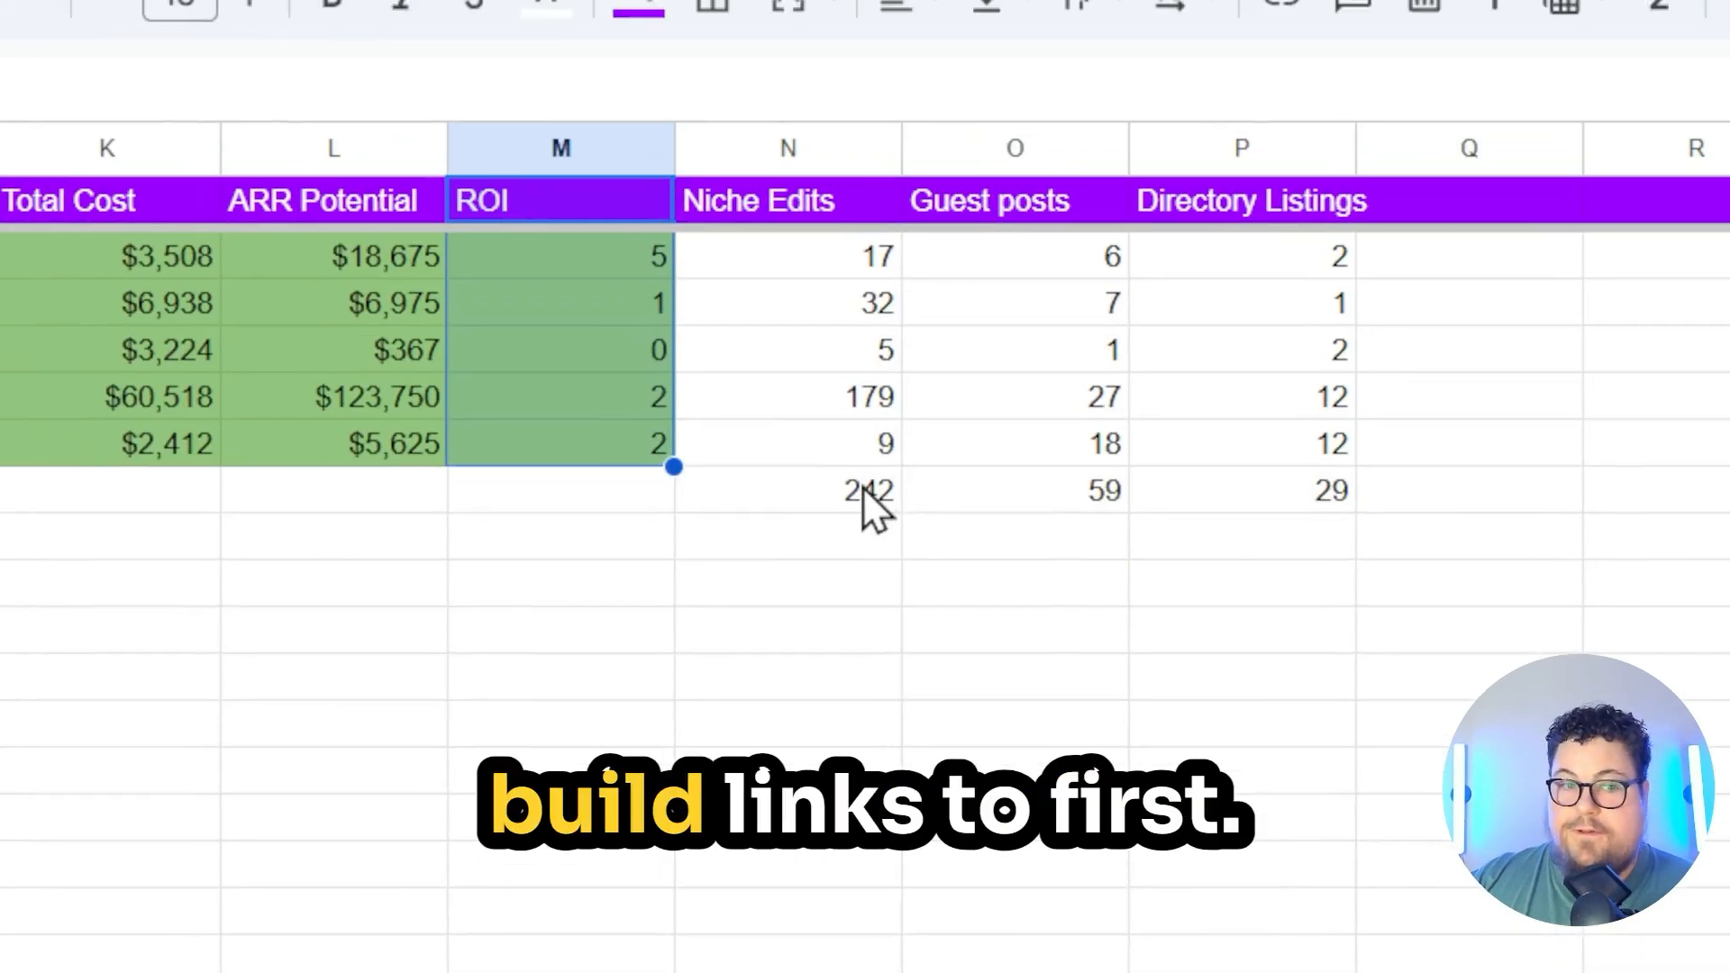
drag(1591, 626, 1258, 311)
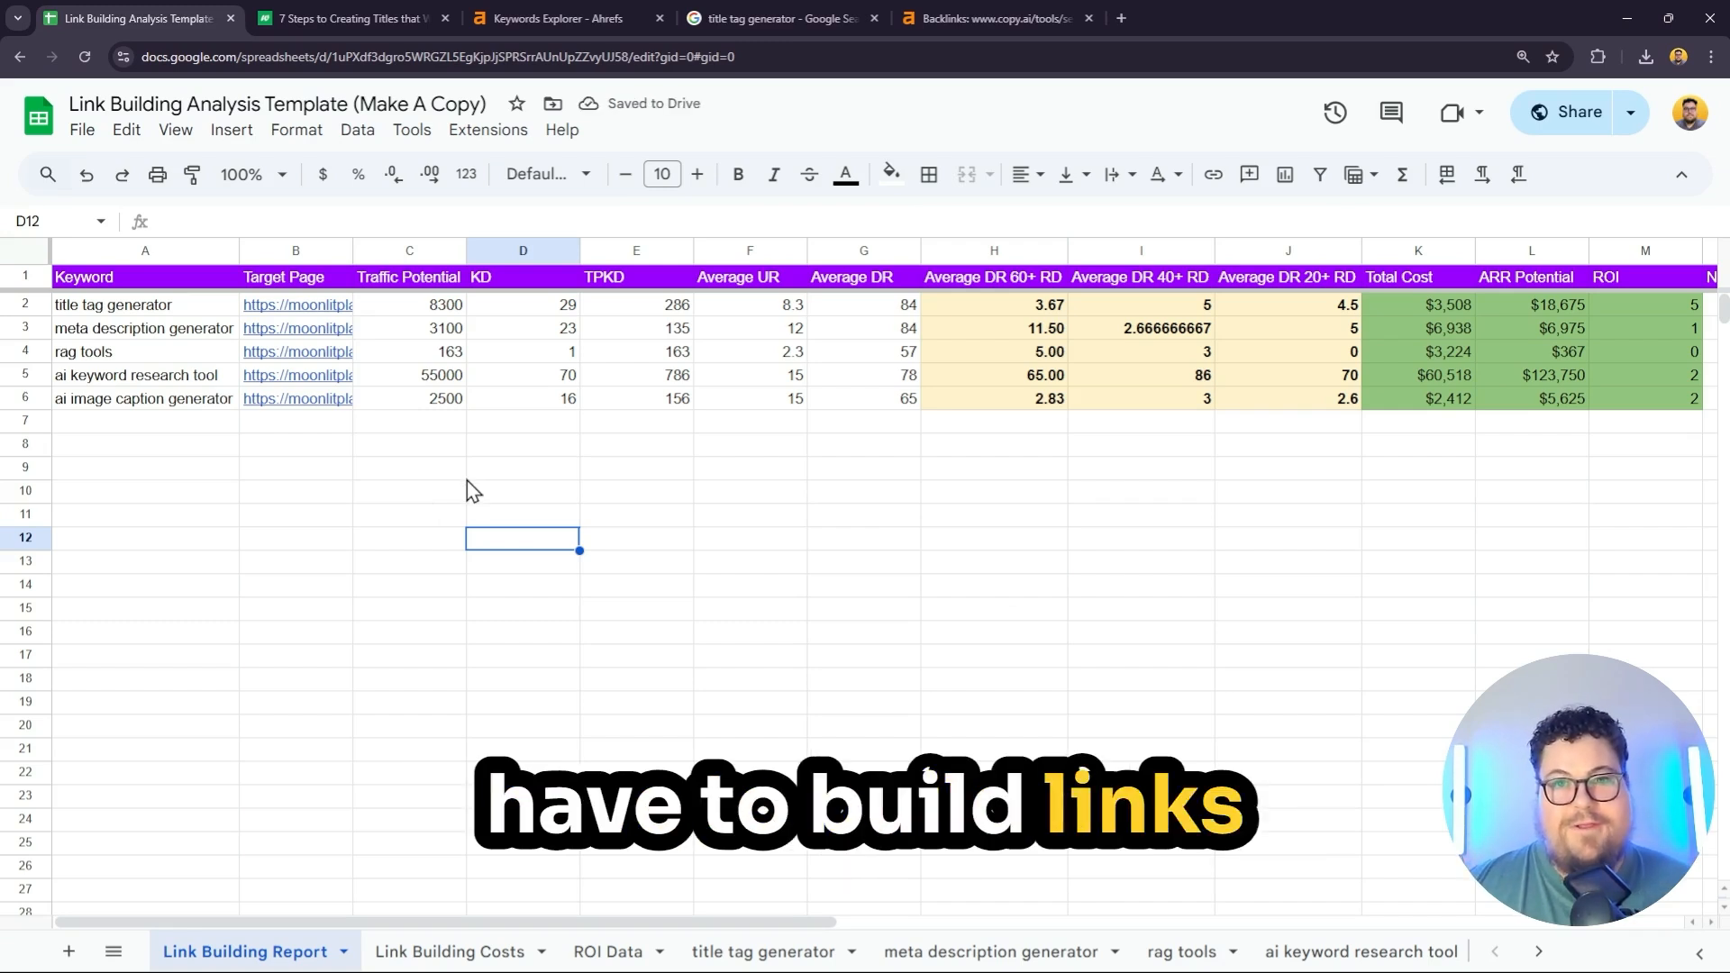
click(463, 496)
click(194, 463)
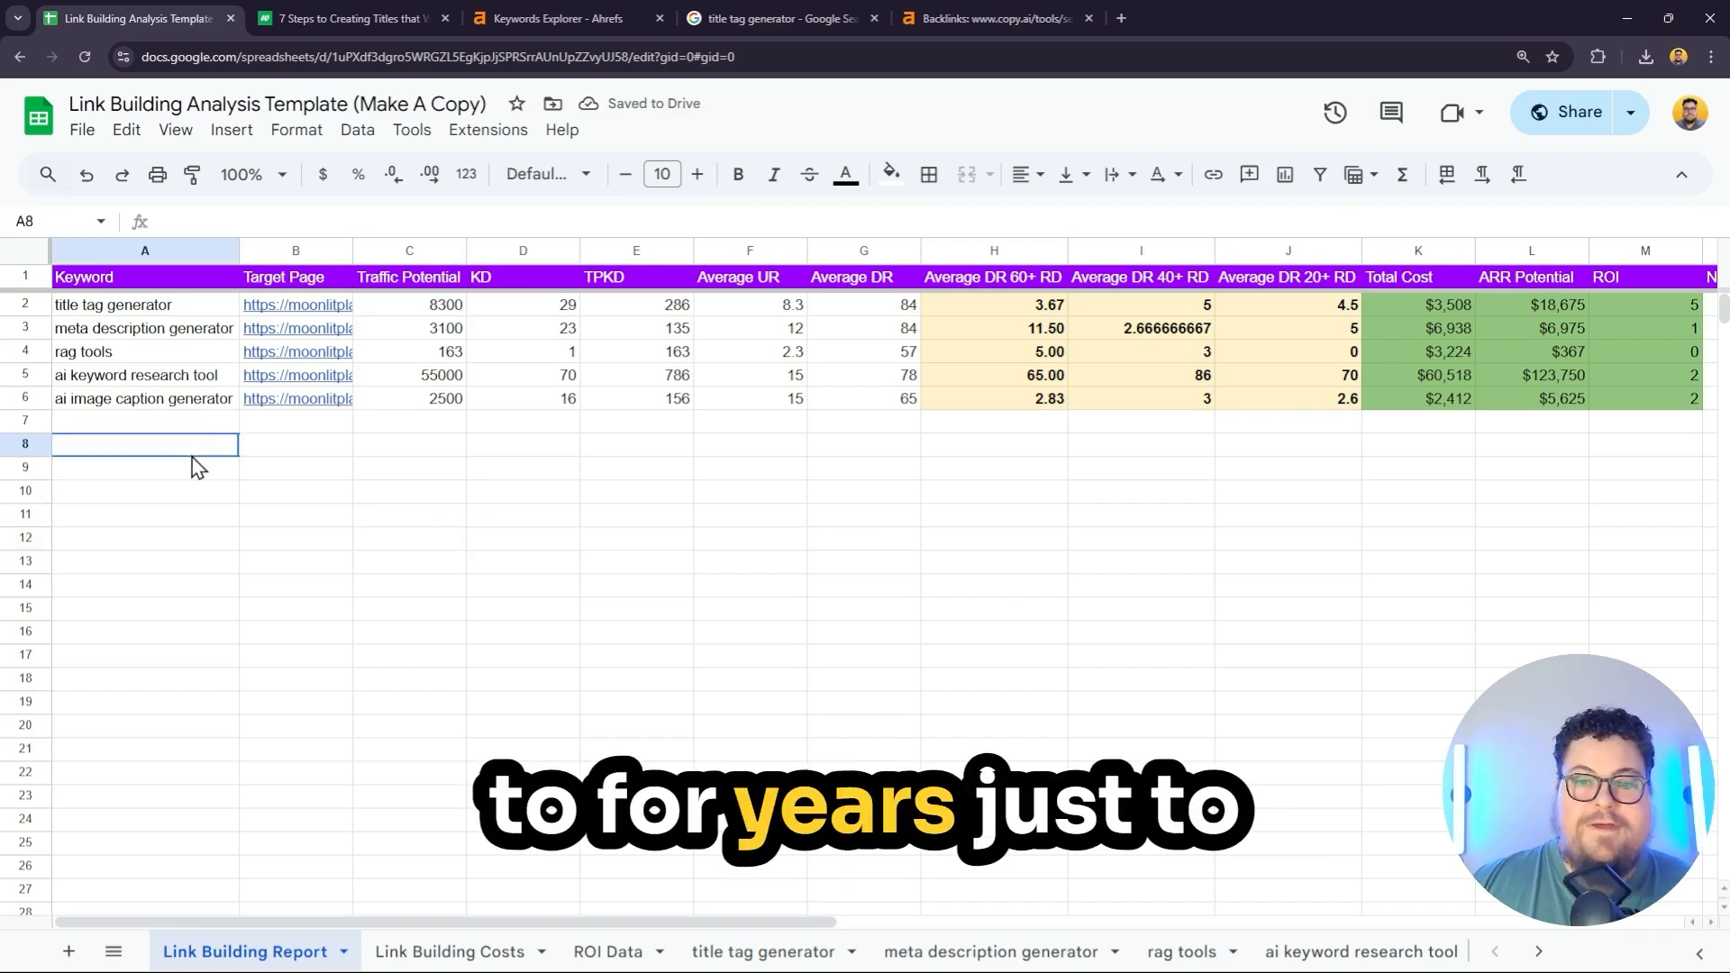